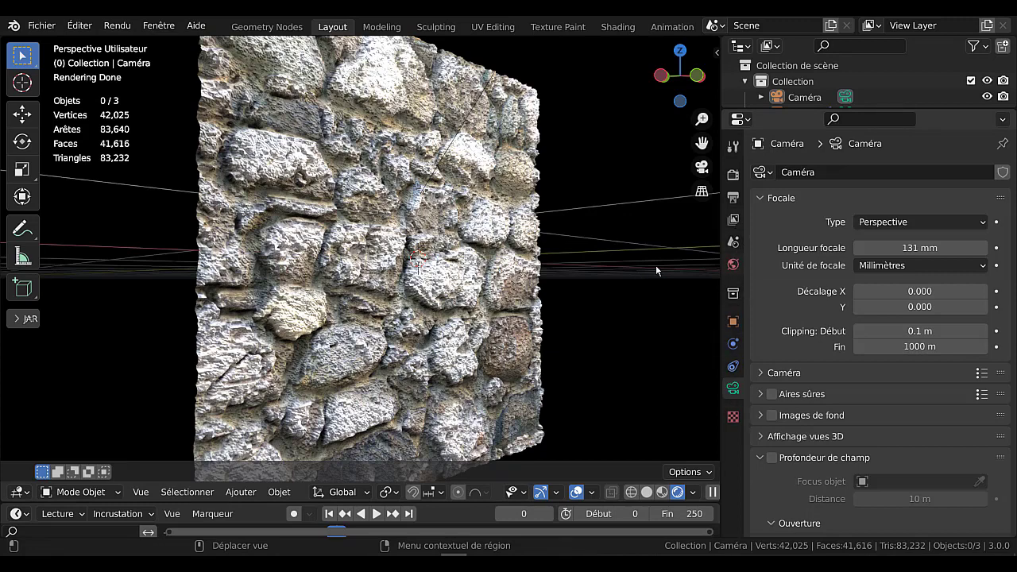
- Examine the stone wall plane's relief and its Subdivision and Displacement modifier settings
left_click(522, 284)
left_click(733, 343)
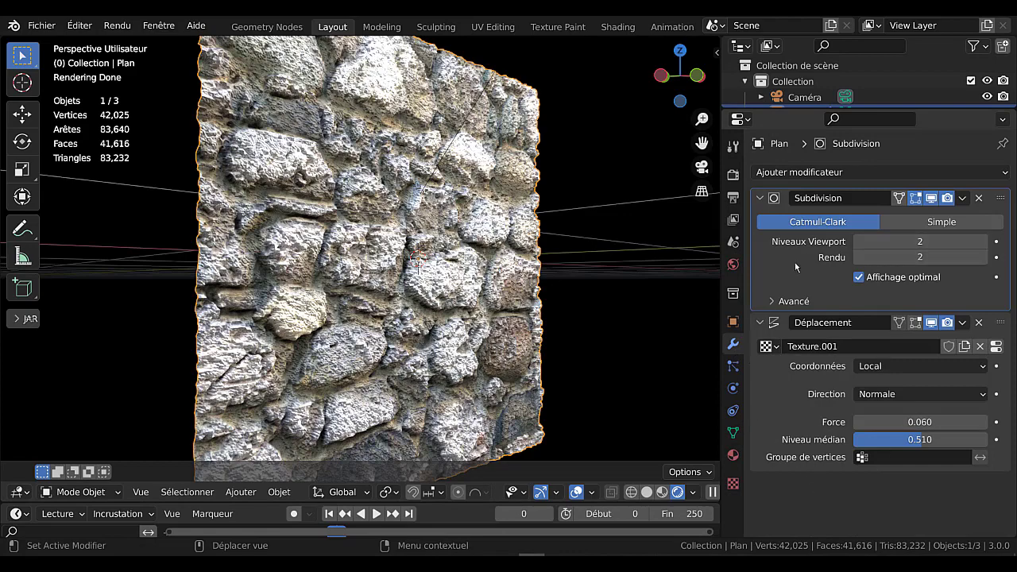
middle_click_drag(395, 361, 525, 346)
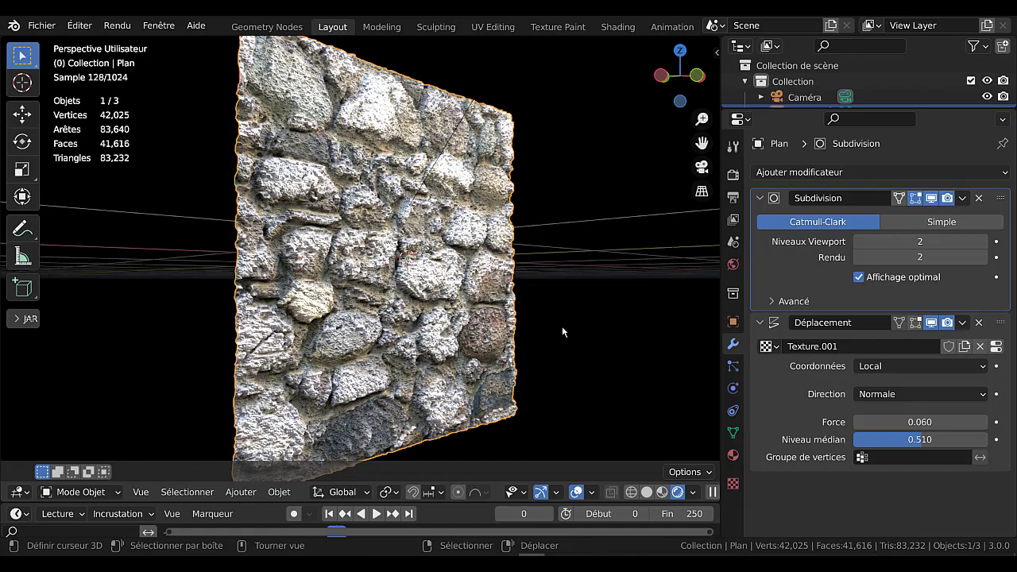
scroll(592, 268, "up", 3)
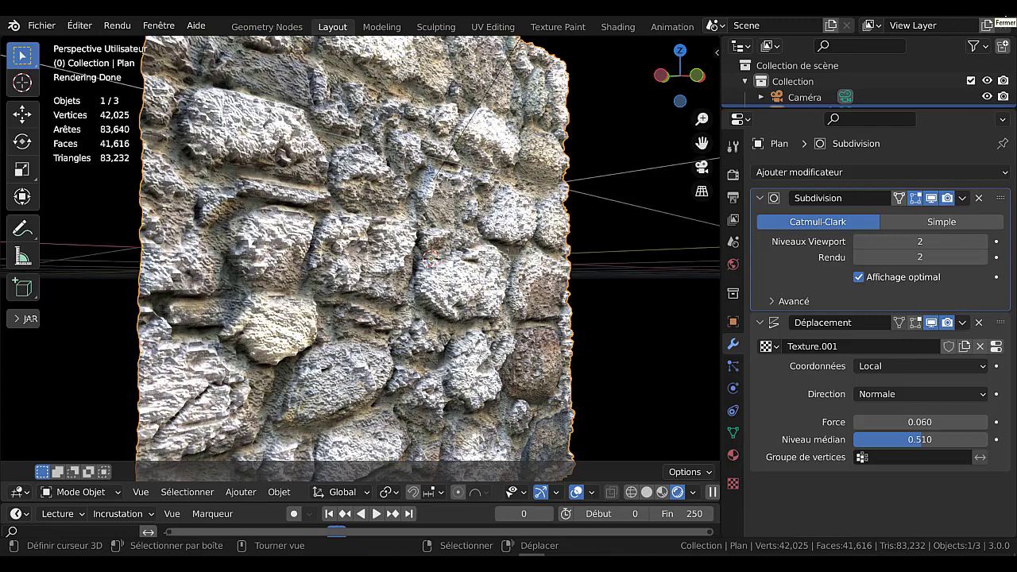
- Quit Blender and launch Materialize from the desktop
left_click(1005, 17)
left_click(548, 312)
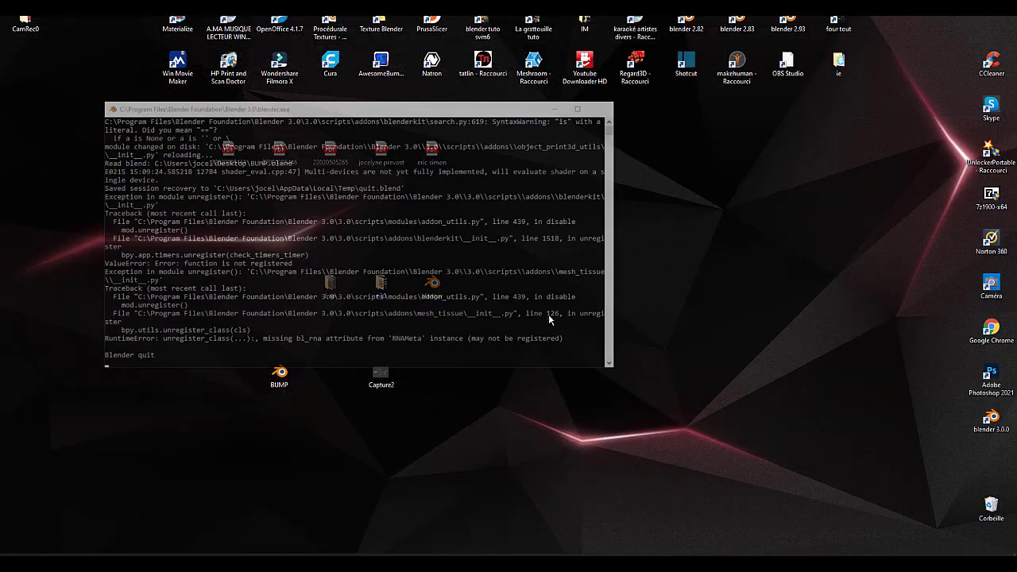
double_click(174, 27)
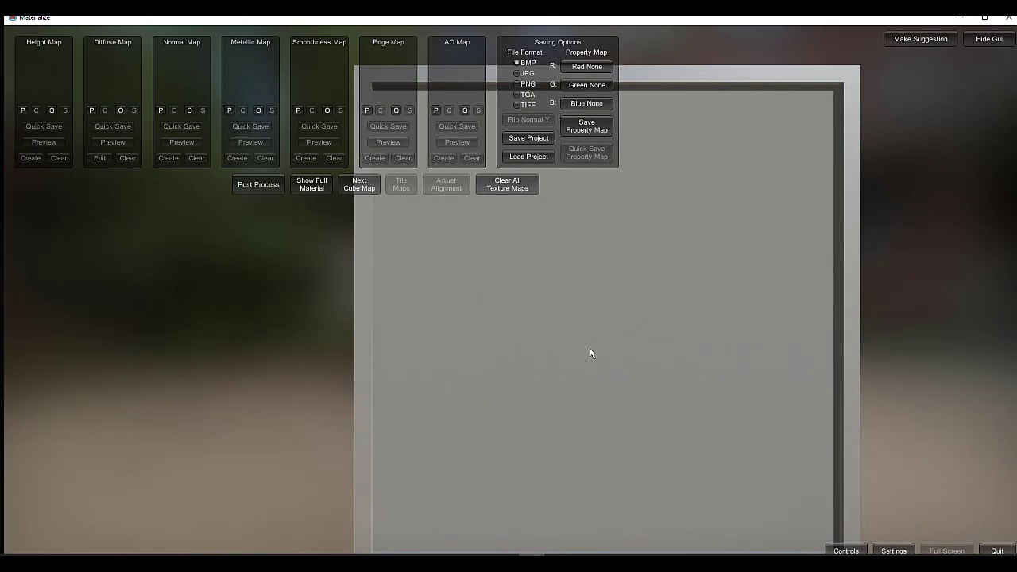
- Start loading a diffuse map from file and go to the Texture Blender folder on drive D:
middle_click_drag(590, 348, 557, 341)
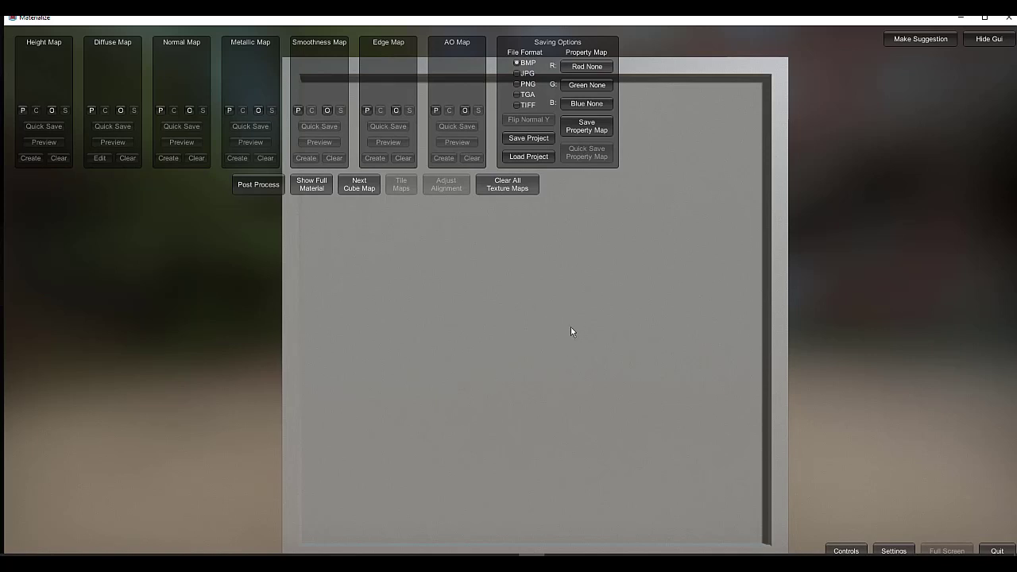
right_click_drag(537, 345, 572, 246)
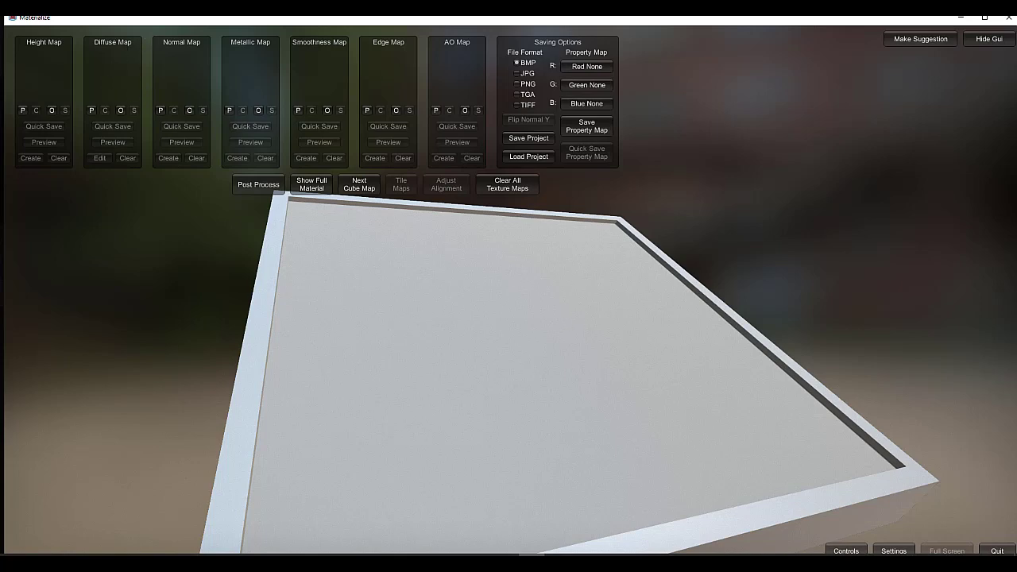
left_click(121, 111)
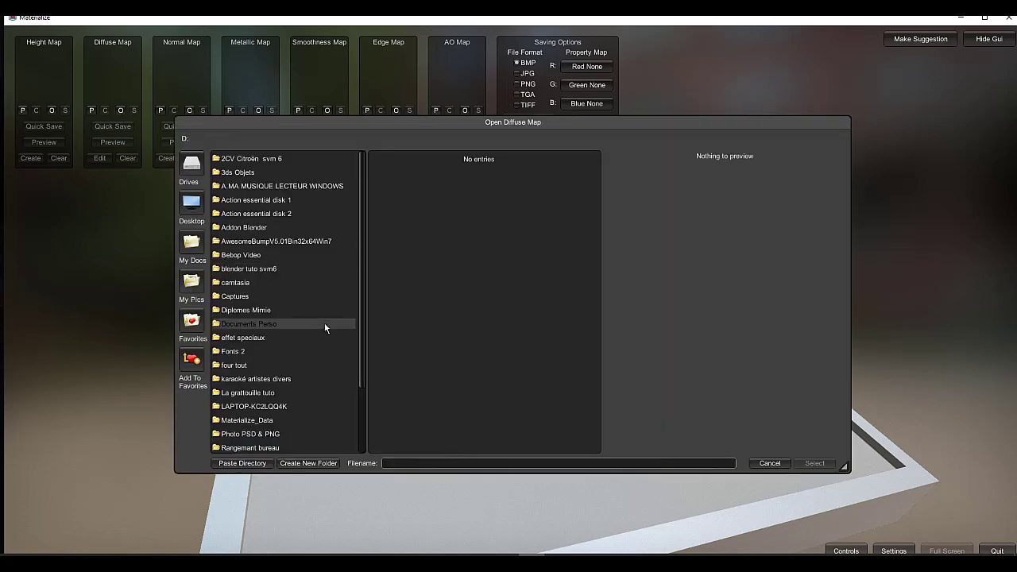
left_click(189, 165)
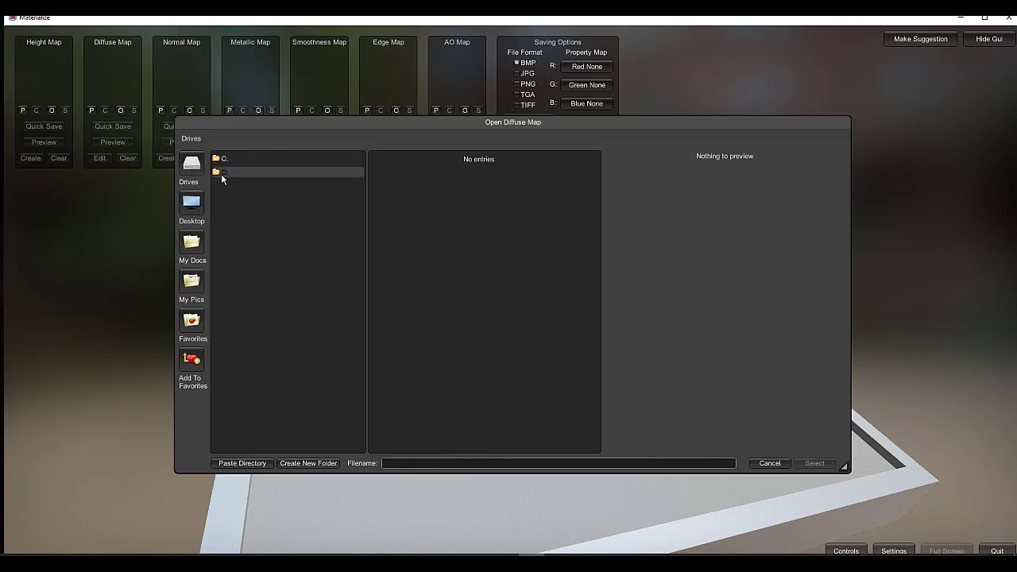
left_click(224, 175)
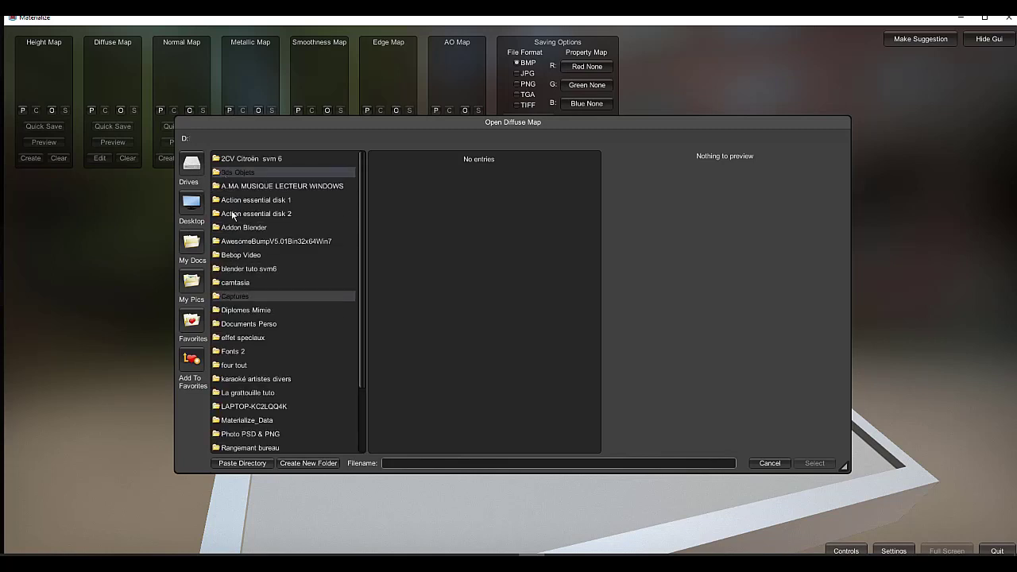
scroll(294, 423, "down", 3)
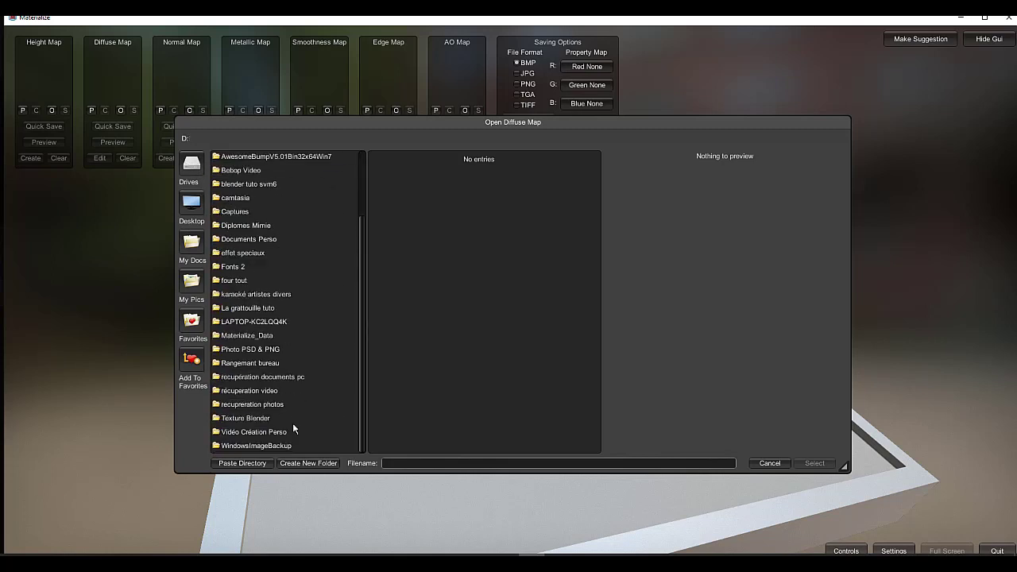
left_click(251, 417)
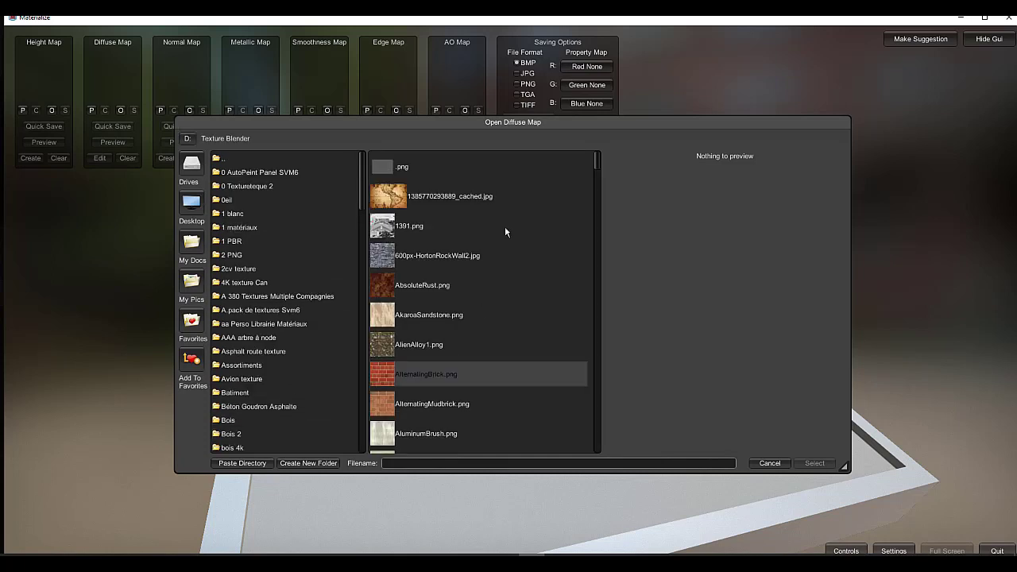
- Load craquelure (4).jpg from the Craquelure folder as the diffuse map
scroll(545, 258, "down", 10)
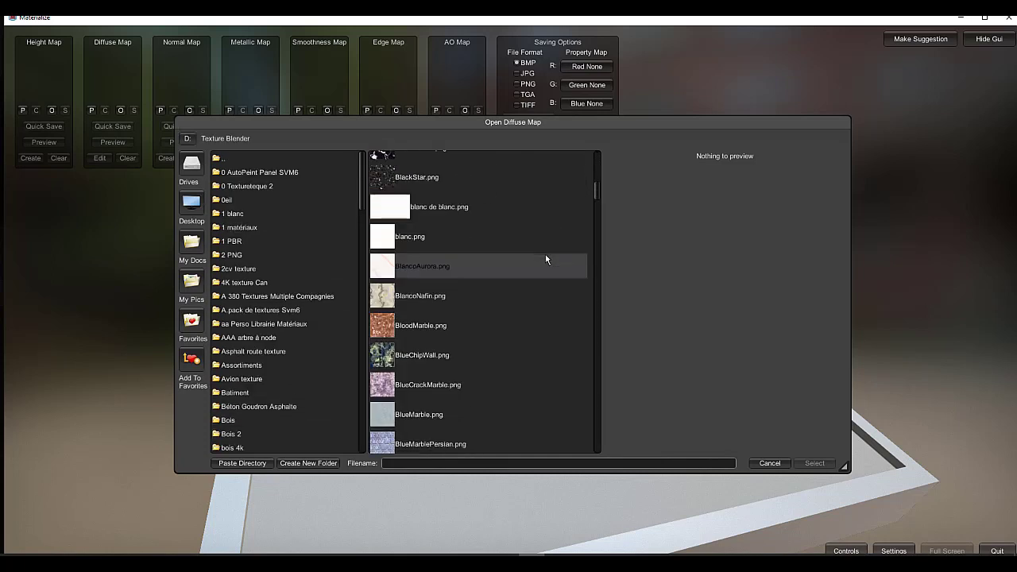
left_click_drag(598, 196, 600, 372)
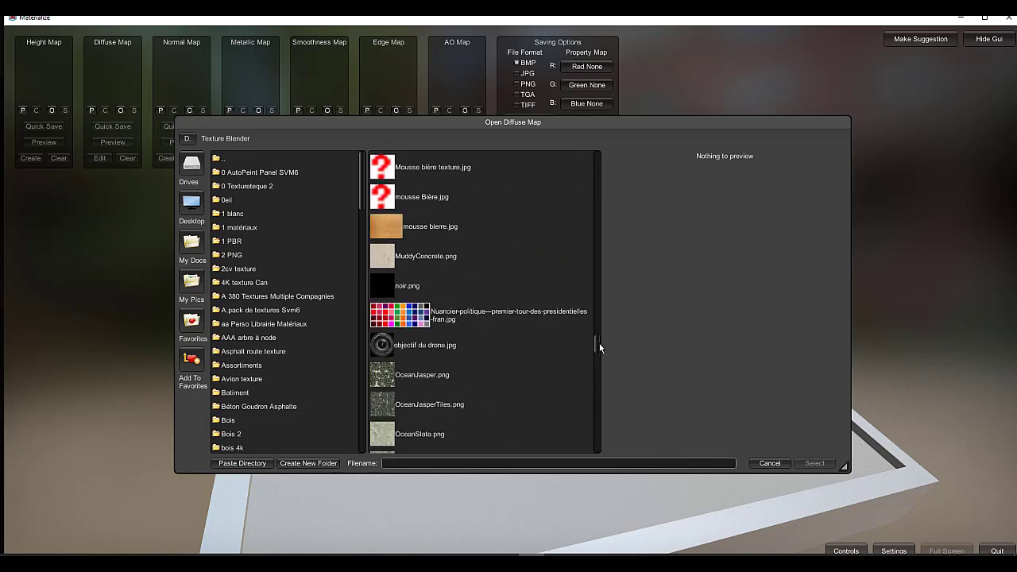
left_click_drag(600, 365, 594, 200)
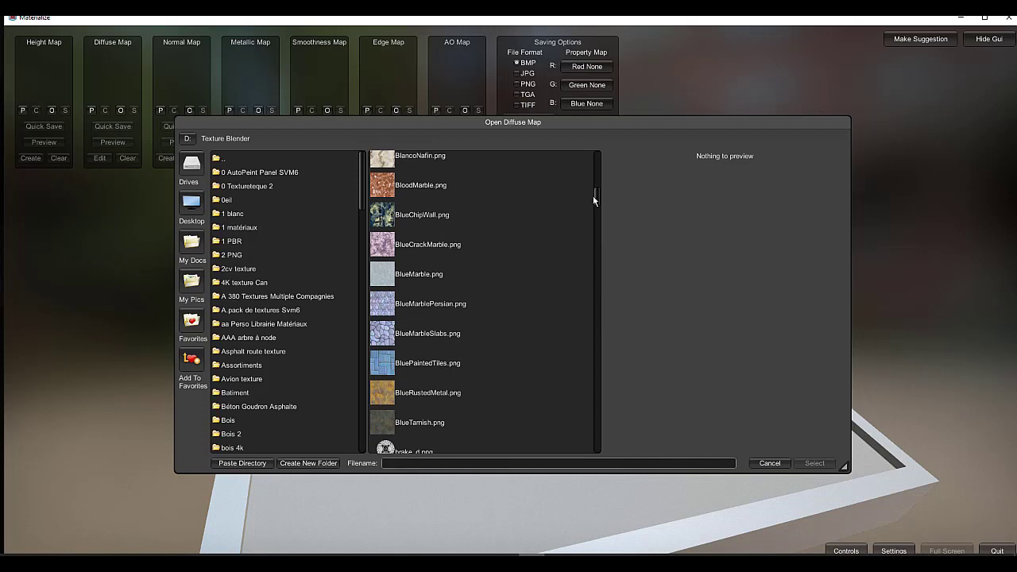
scroll(241, 434, "down", 2)
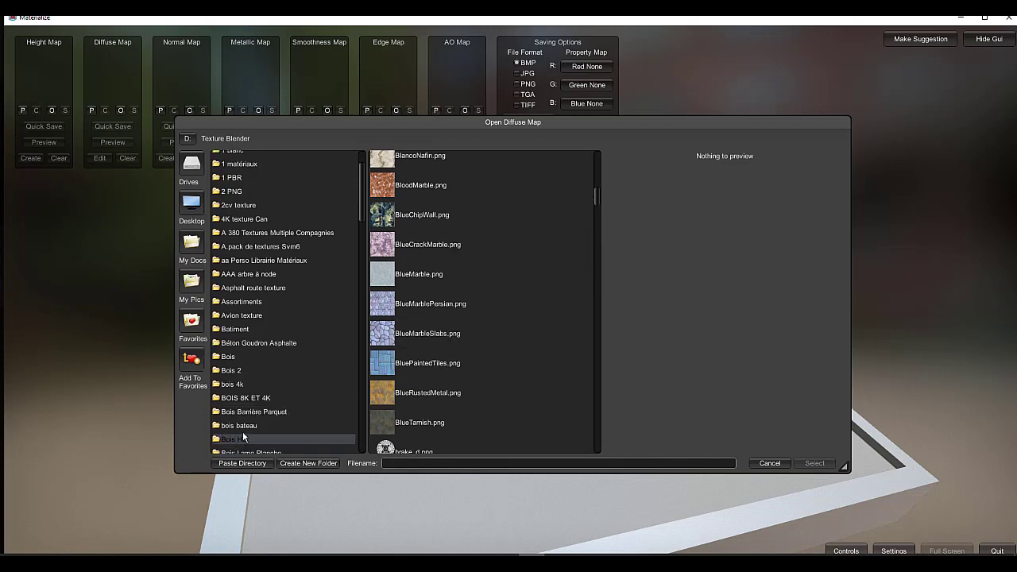
scroll(243, 431, "down", 3)
scroll(275, 432, "down", 2)
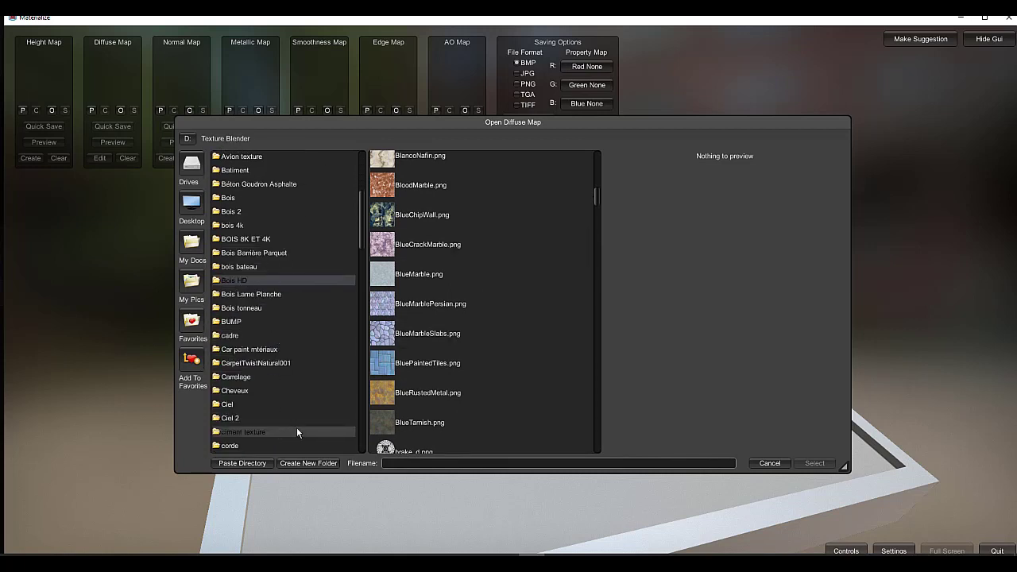
scroll(297, 432, "down", 2)
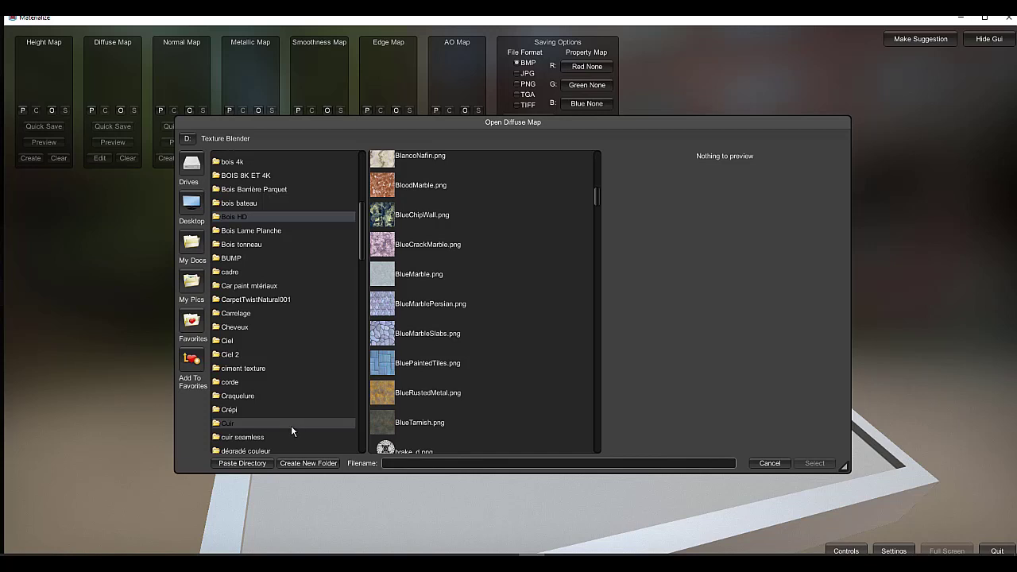
left_click(243, 394)
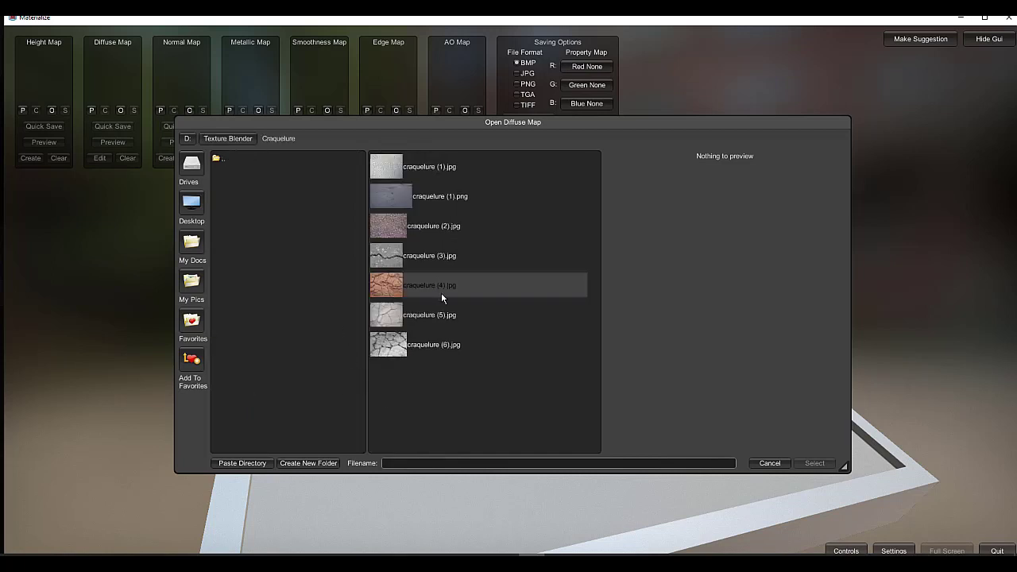
left_click(377, 289)
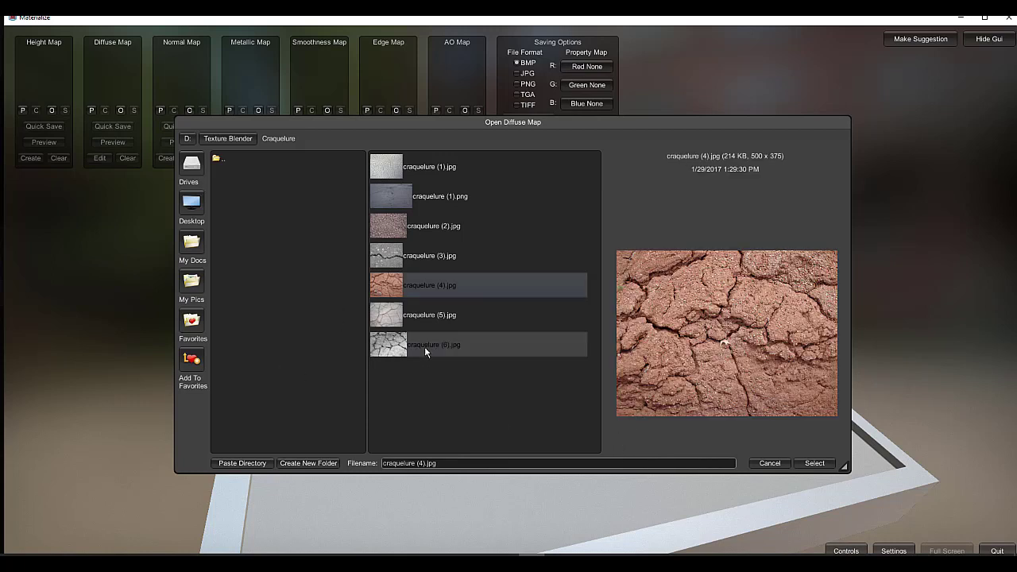
left_click(815, 463)
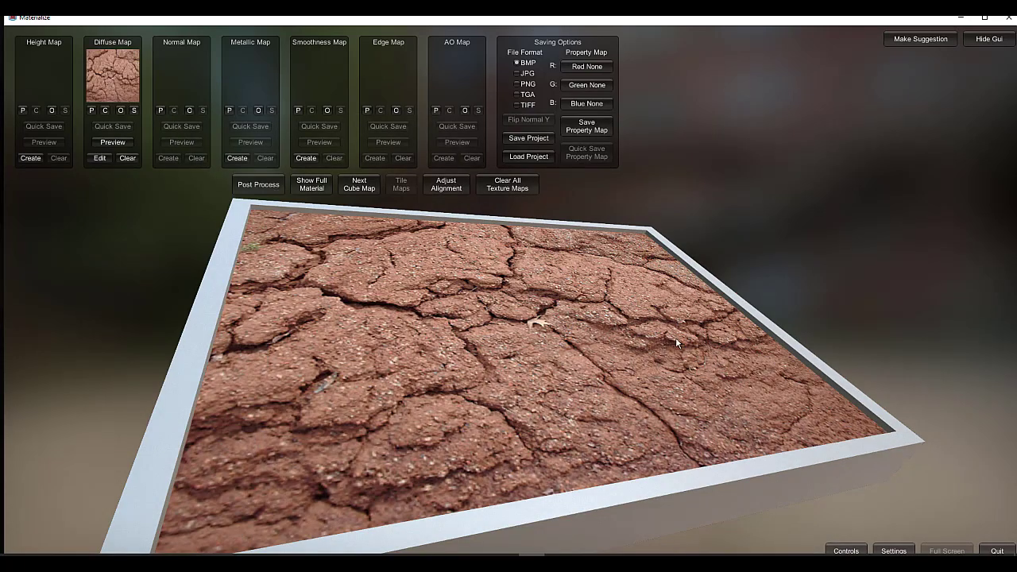
- Start creating a height map from the original diffuse, try the Displace weight preset, and settle on the Details preset
left_click_drag(677, 343, 623, 327)
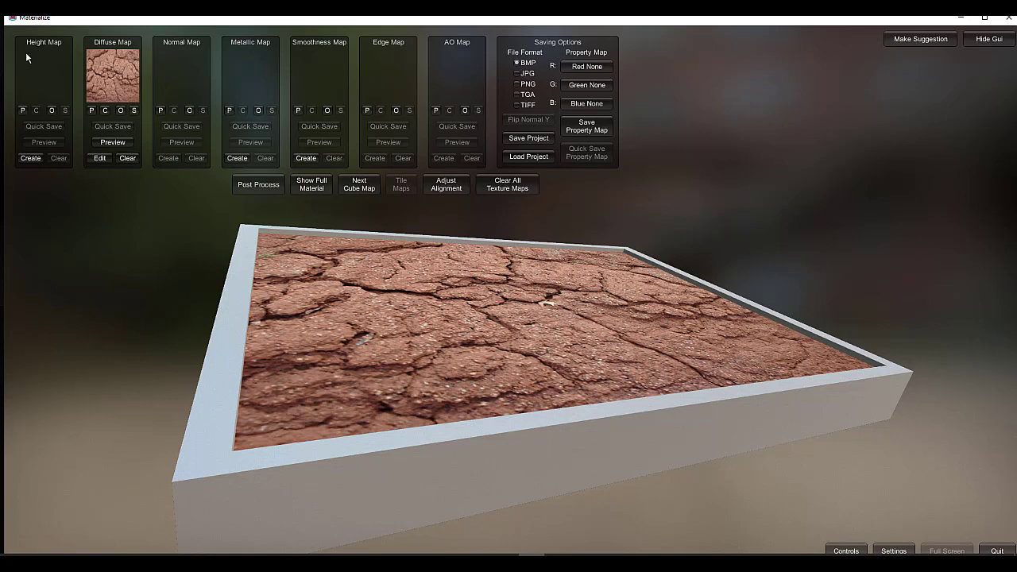
left_click(31, 159)
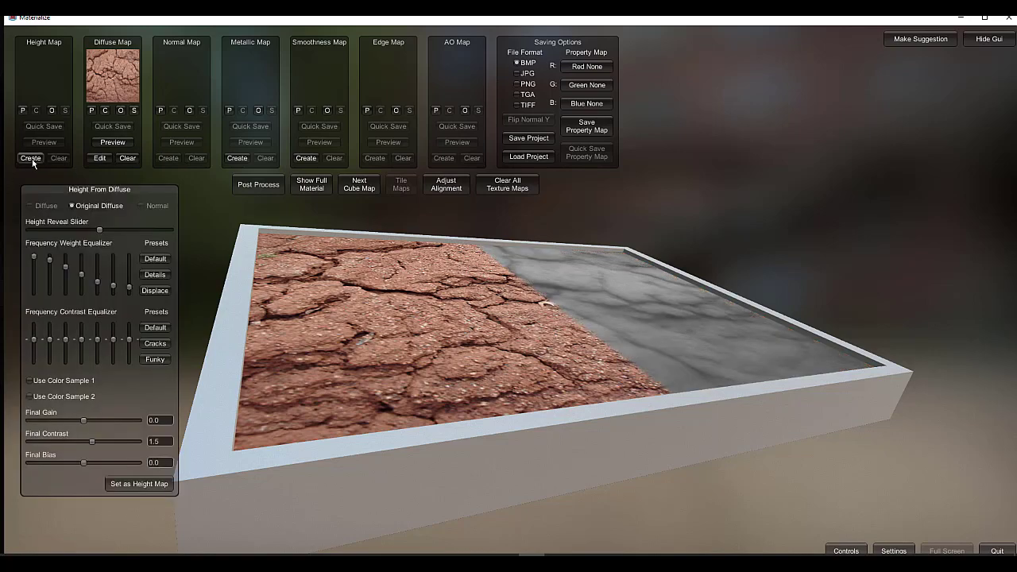
scroll(780, 233, "up", 5)
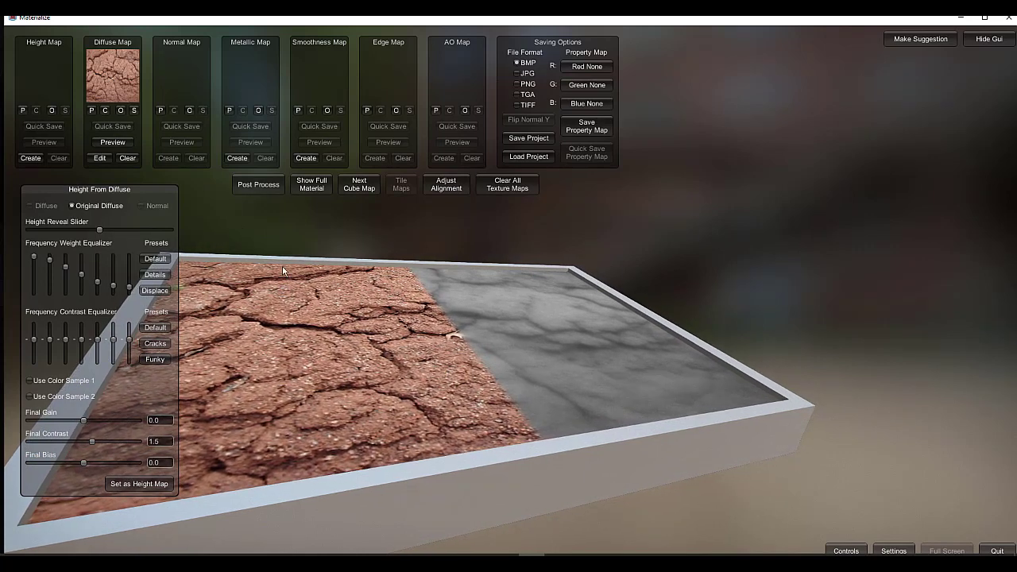
left_click(155, 275)
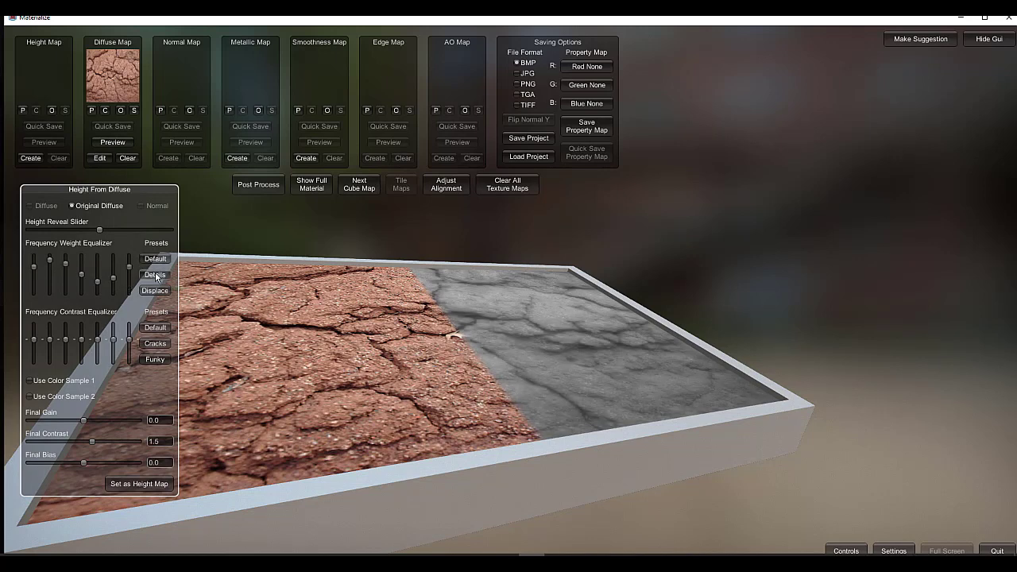
left_click(156, 291)
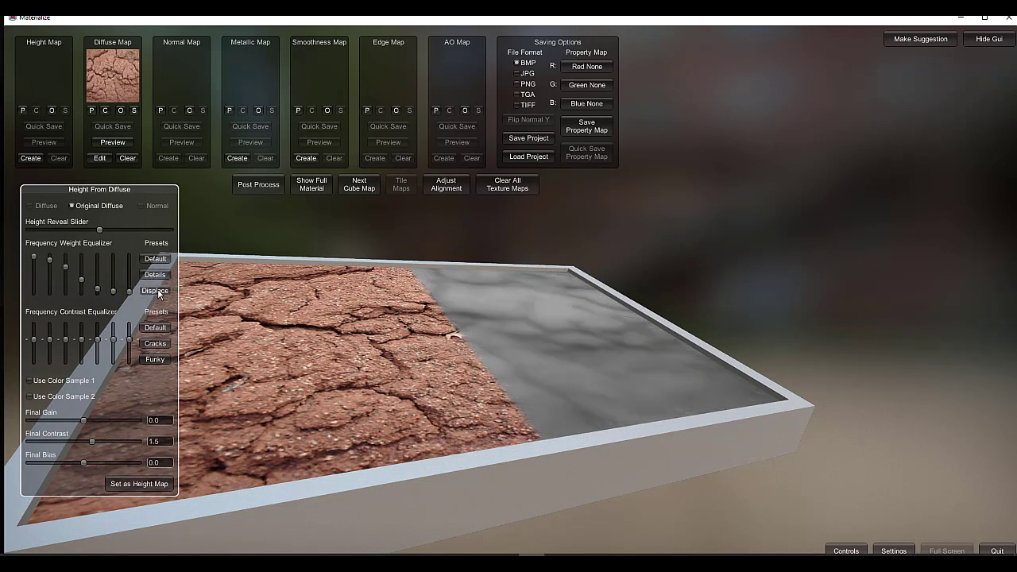
left_click(155, 275)
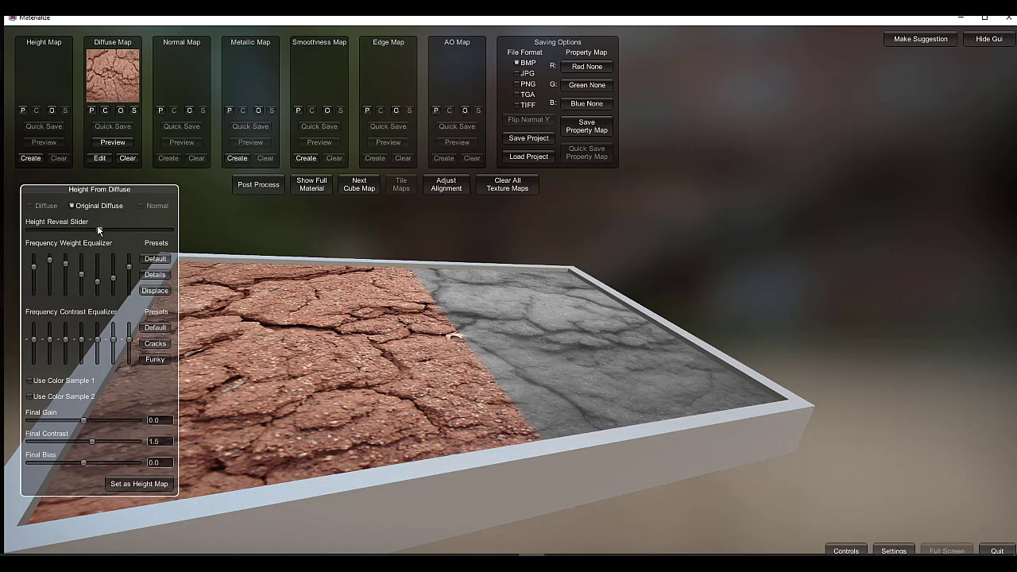
- Set the height map's final gain to -0.5 and apply the result as the height map
left_click_drag(100, 228, 99, 254)
left_click_drag(83, 420, 24, 415)
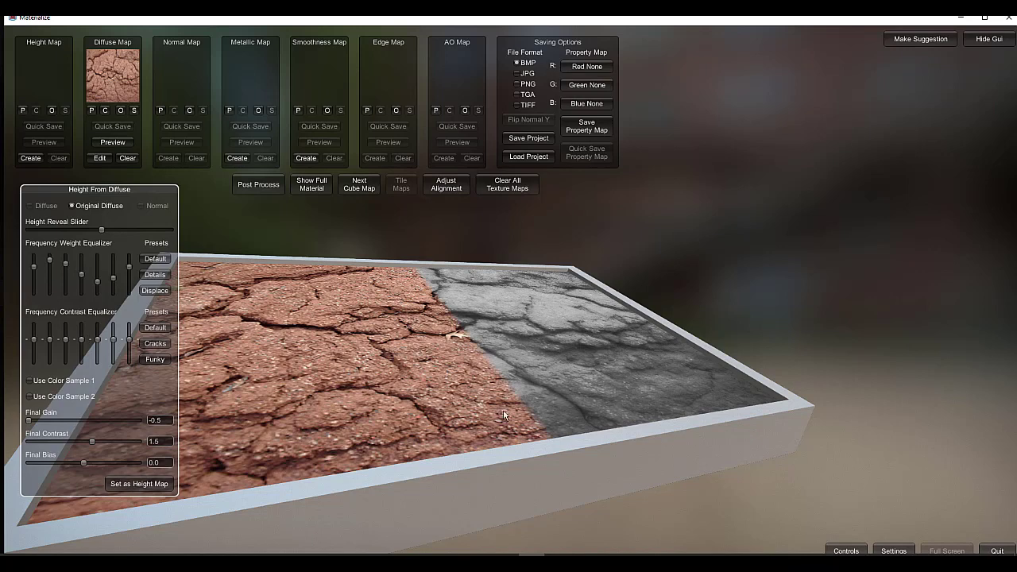
left_click(140, 485)
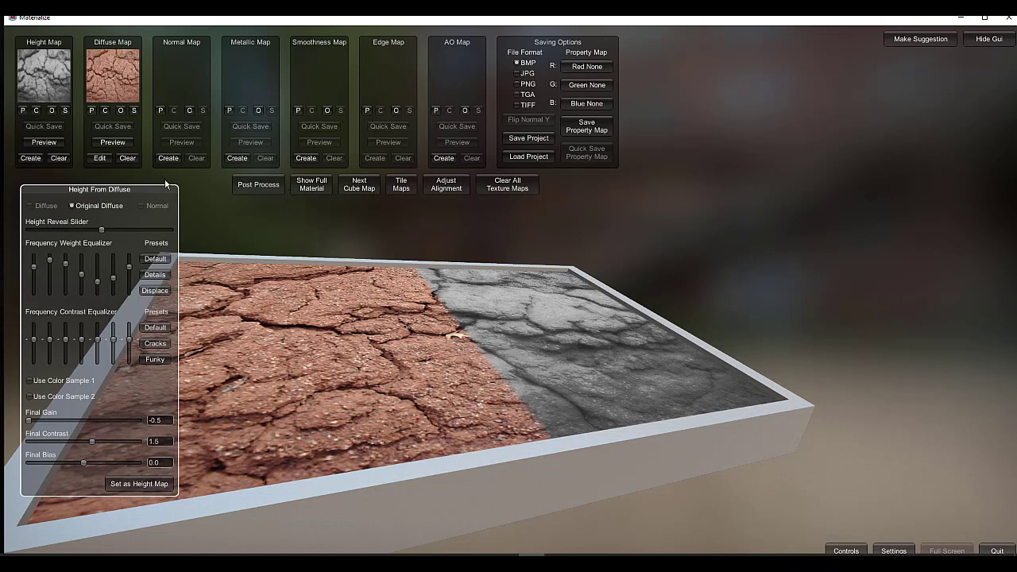
- Start creating a normal map from the height map, compare the frequency equalizer presets, and choose Smooth
left_click(167, 158)
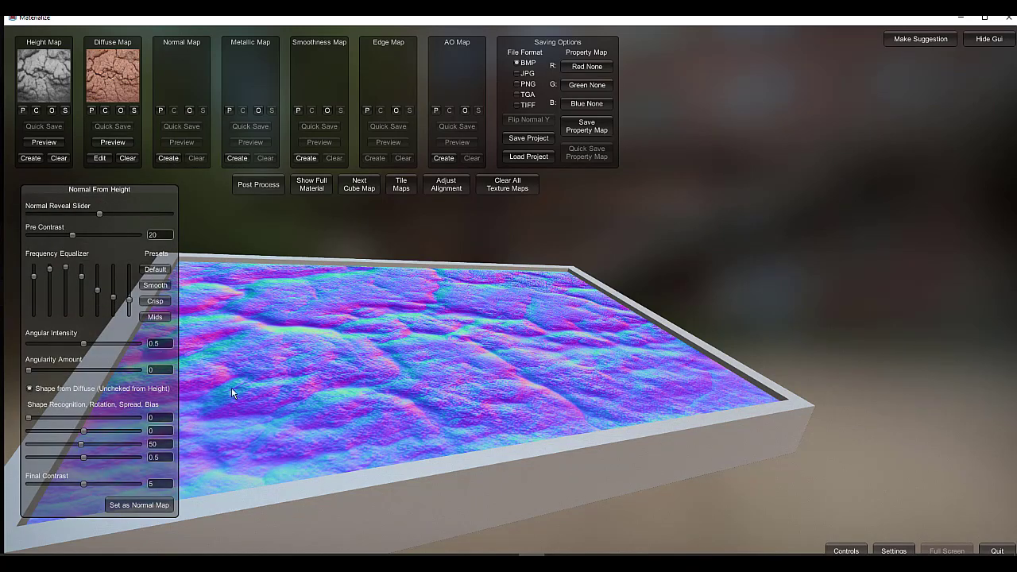
left_click(155, 318)
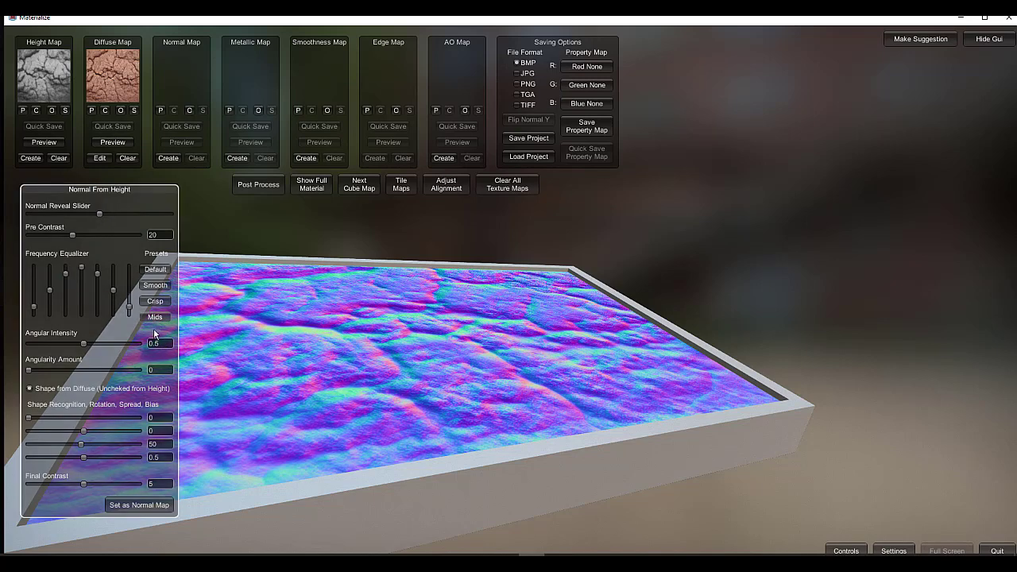
left_click(155, 301)
left_click(155, 286)
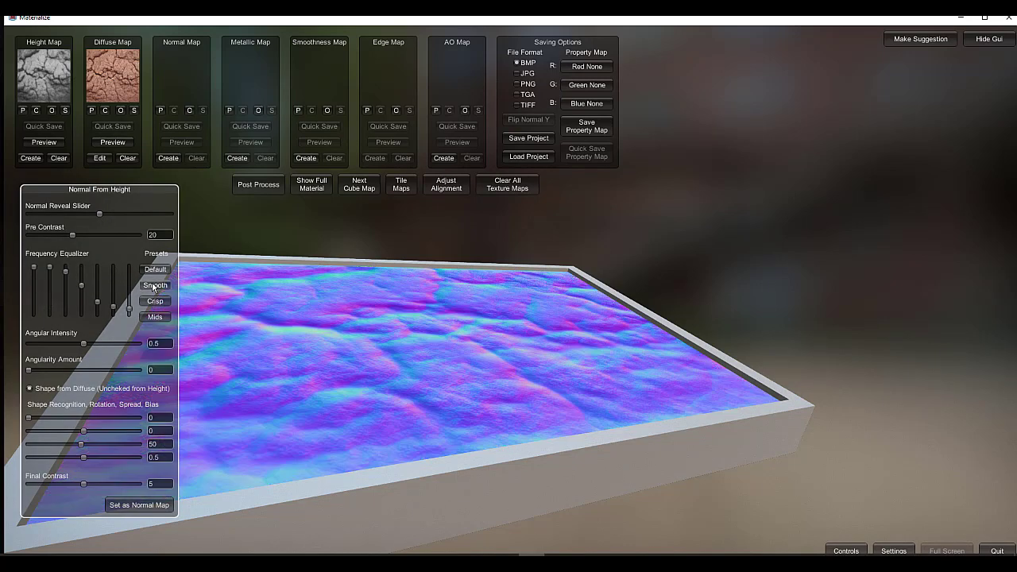
left_click(155, 270)
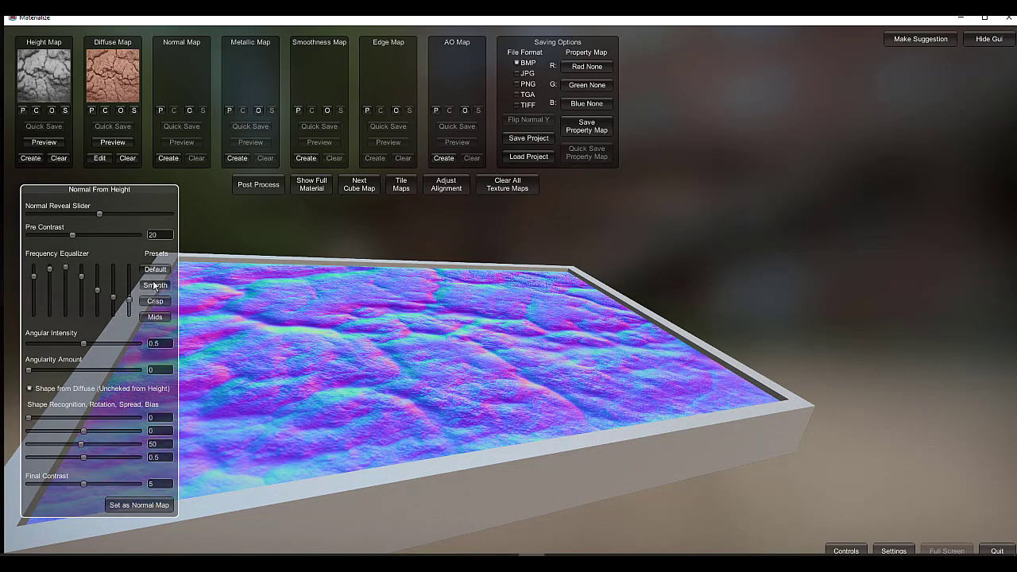
left_click(155, 286)
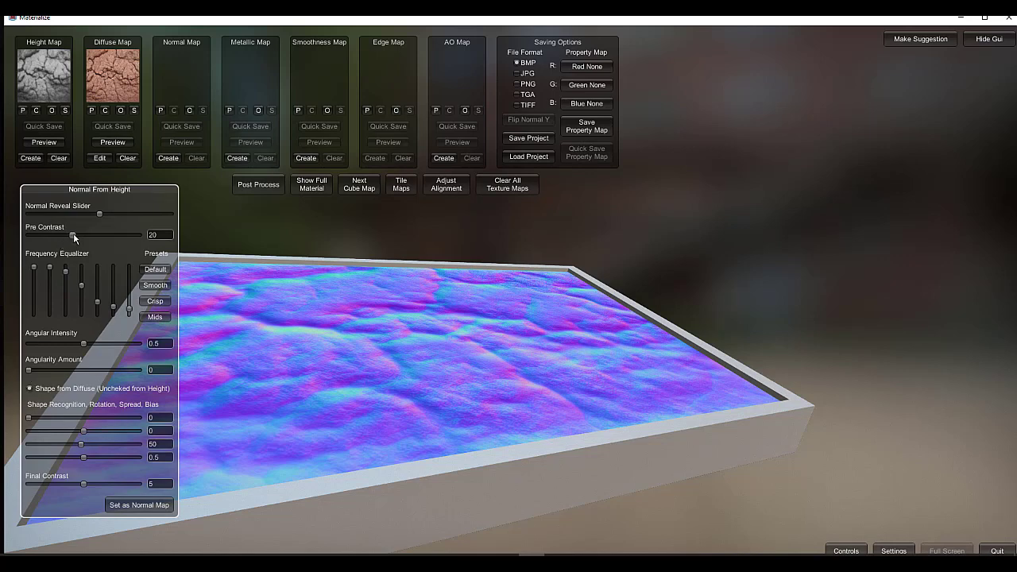
- Set the normal map's pre contrast to 21.923, shape rotation to 0.2717, spread to 65, bias to 0.5096 and angularity amount to 0.0721
mouse_move(73, 234)
left_mouse_down()
mouse_move(127, 236)
mouse_move(51, 236)
mouse_move(116, 236)
mouse_move(75, 240)
left_mouse_up()
left_click_drag(84, 429, 84, 459)
mouse_move(28, 371)
left_mouse_down()
mouse_move(77, 370)
mouse_move(36, 375)
left_mouse_up()
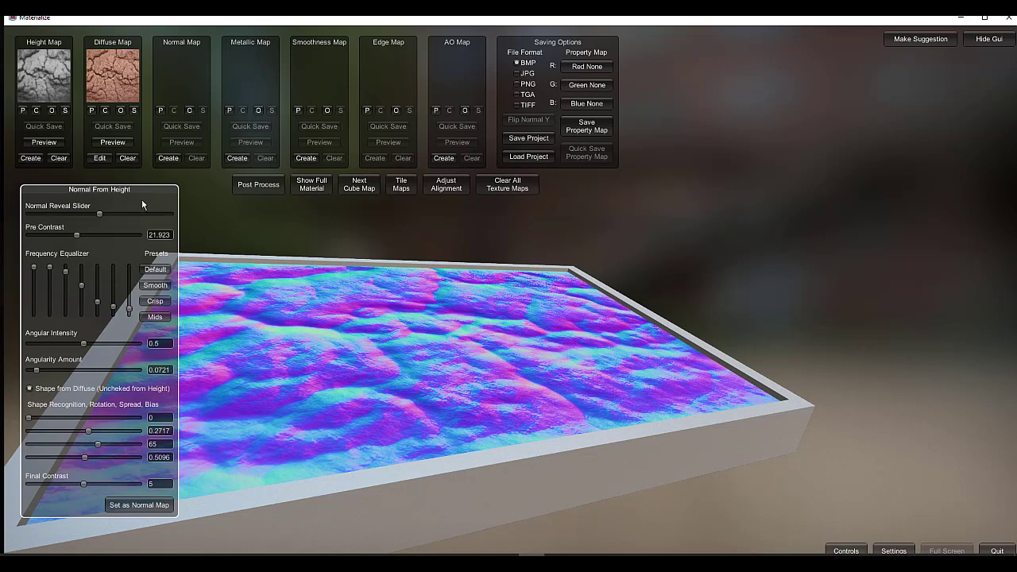
- Apply the adjusted normal-from-height result as the normal map
left_click_drag(144, 196, 137, 208)
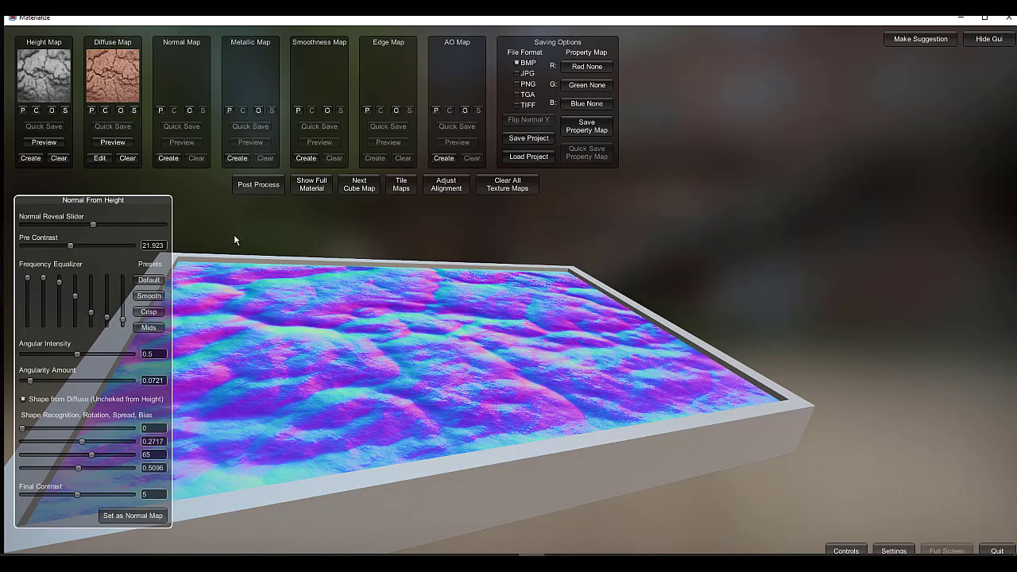
left_click(129, 518)
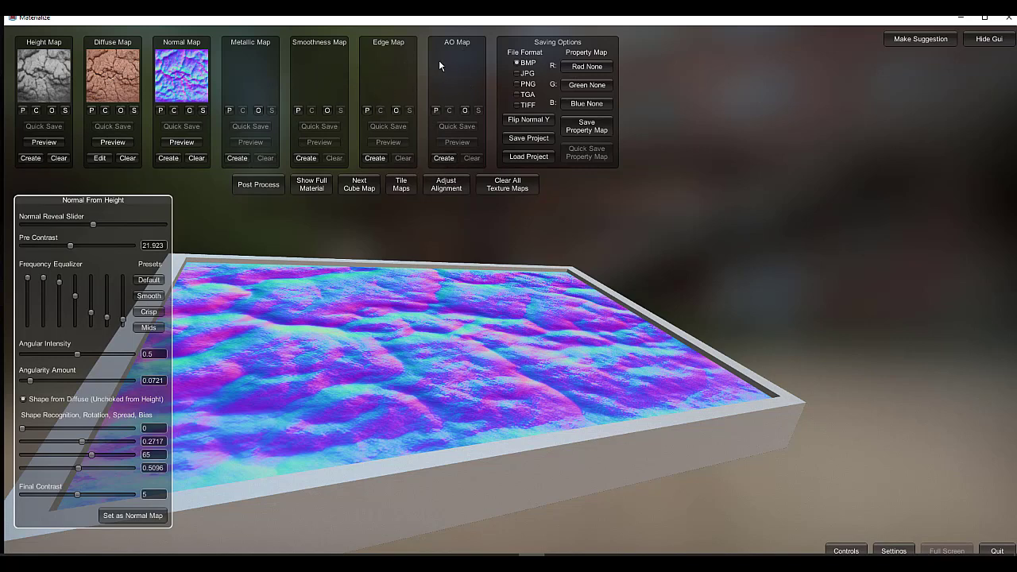
- Create an AO map from normal and depth with AO power 0.9048 and AO bias 0.0192, and apply it
left_click(446, 160)
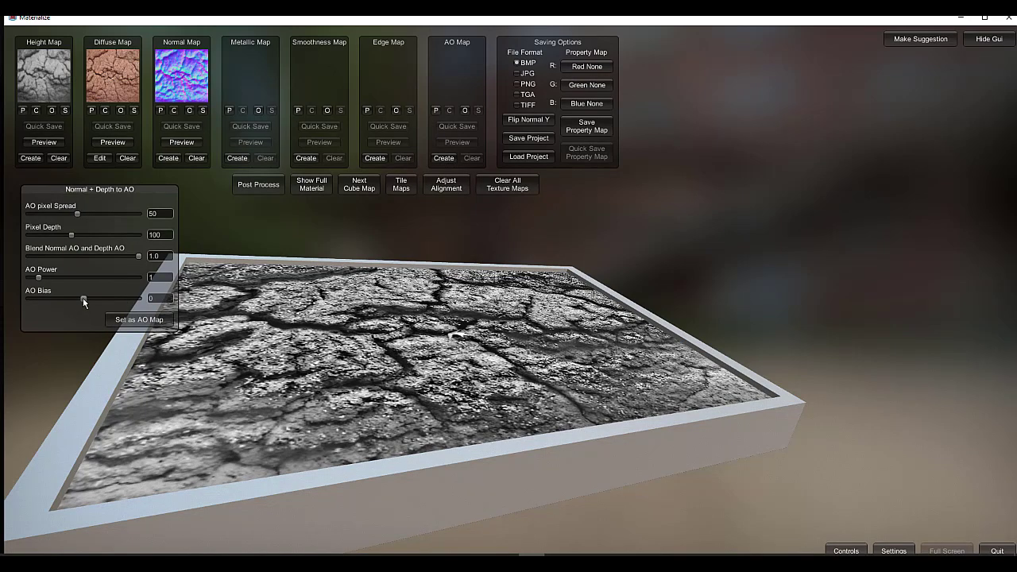
mouse_move(82, 298)
left_mouse_down()
mouse_move(113, 302)
mouse_move(72, 297)
mouse_move(83, 298)
left_mouse_up()
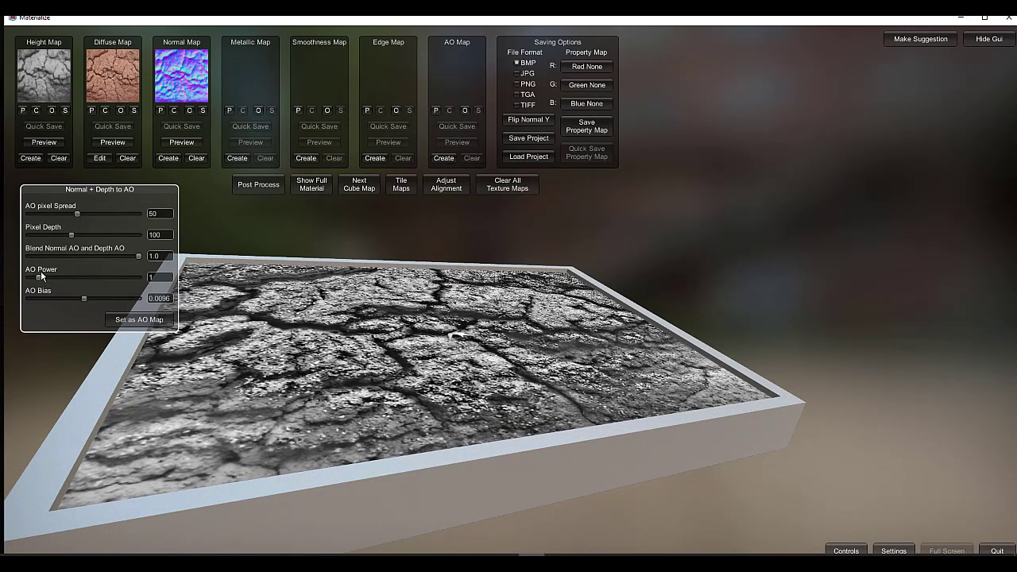
mouse_move(36, 268)
left_mouse_down()
mouse_move(55, 273)
mouse_move(50, 261)
mouse_move(78, 273)
mouse_move(39, 274)
mouse_move(50, 273)
left_mouse_up()
mouse_move(97, 296)
left_mouse_down()
mouse_move(87, 293)
mouse_move(97, 295)
left_mouse_up()
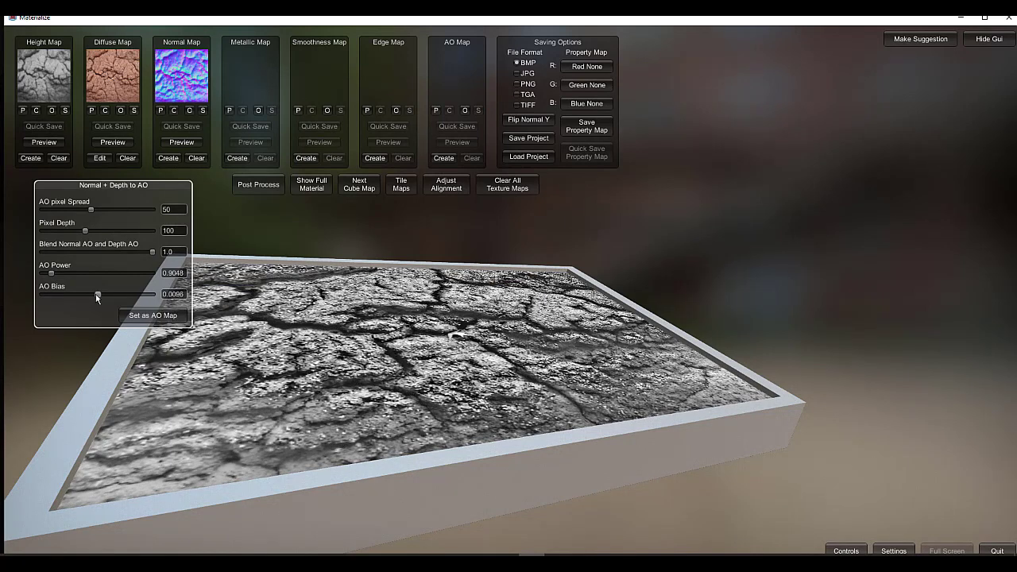
left_click(155, 316)
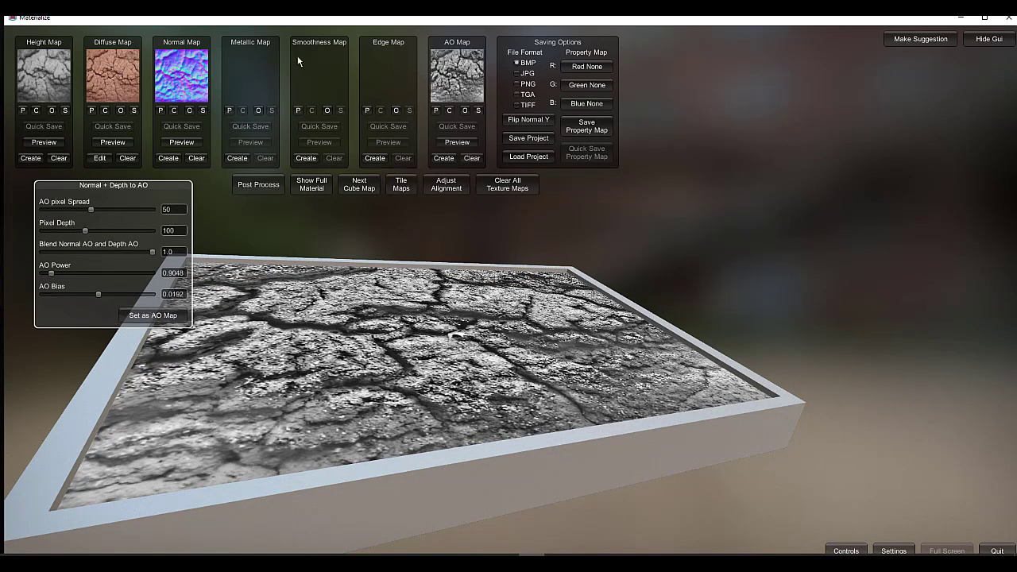
- Show the full material and preview it on the cube, cylinder and sphere before returning to the plane
left_click(311, 186)
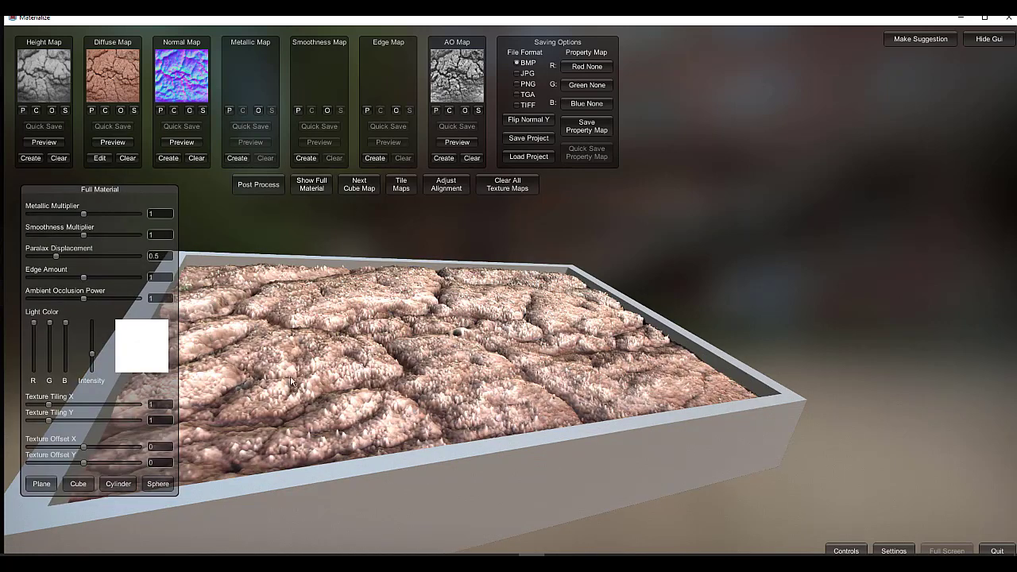
right_click_drag(389, 340, 582, 344)
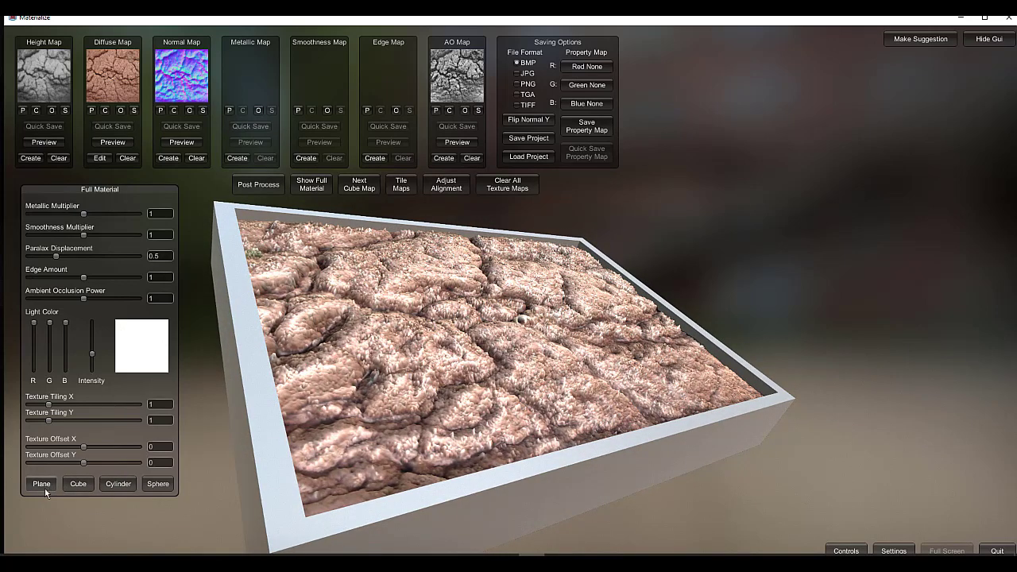
left_click(74, 484)
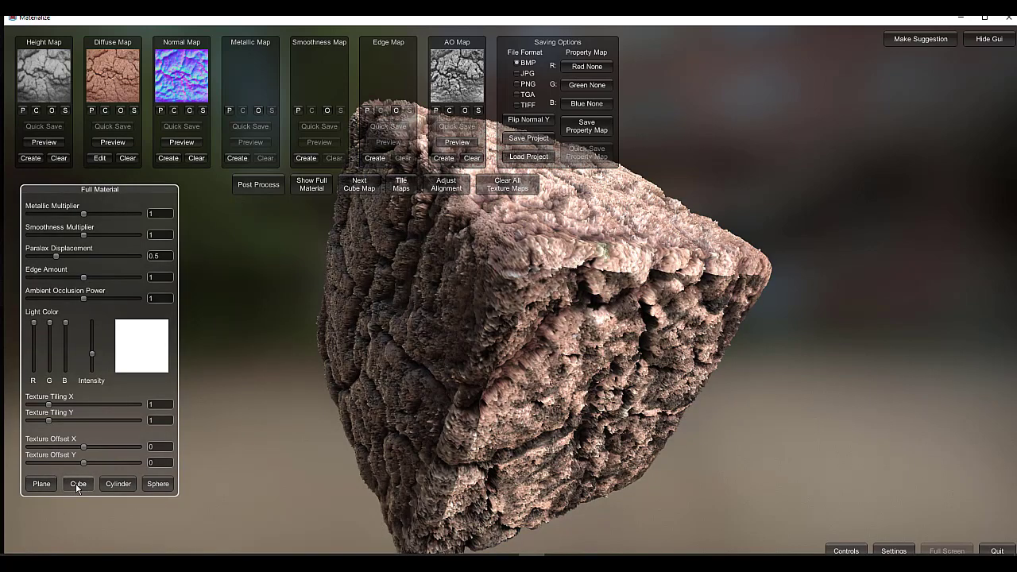
left_click(120, 485)
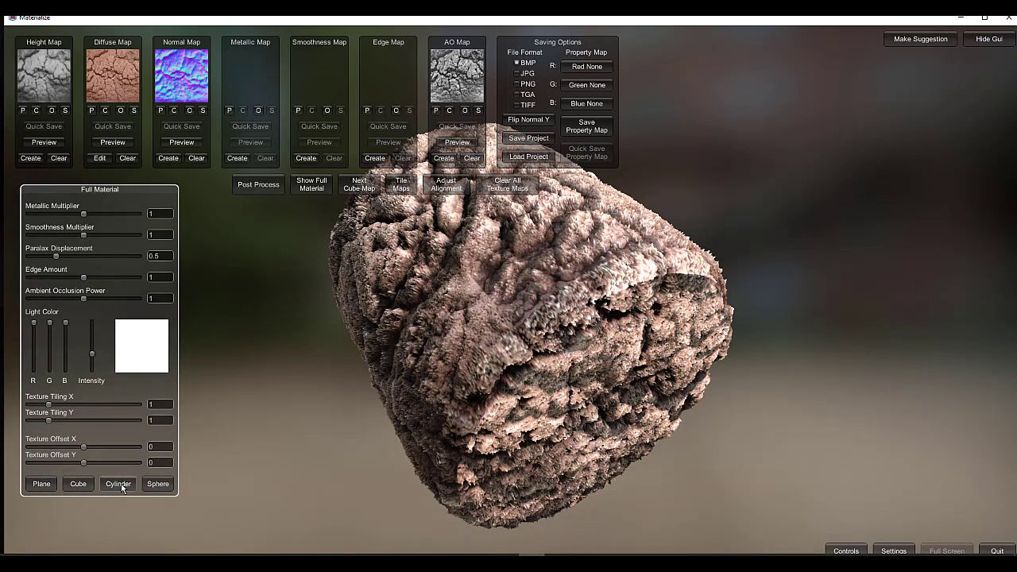
left_click(165, 486)
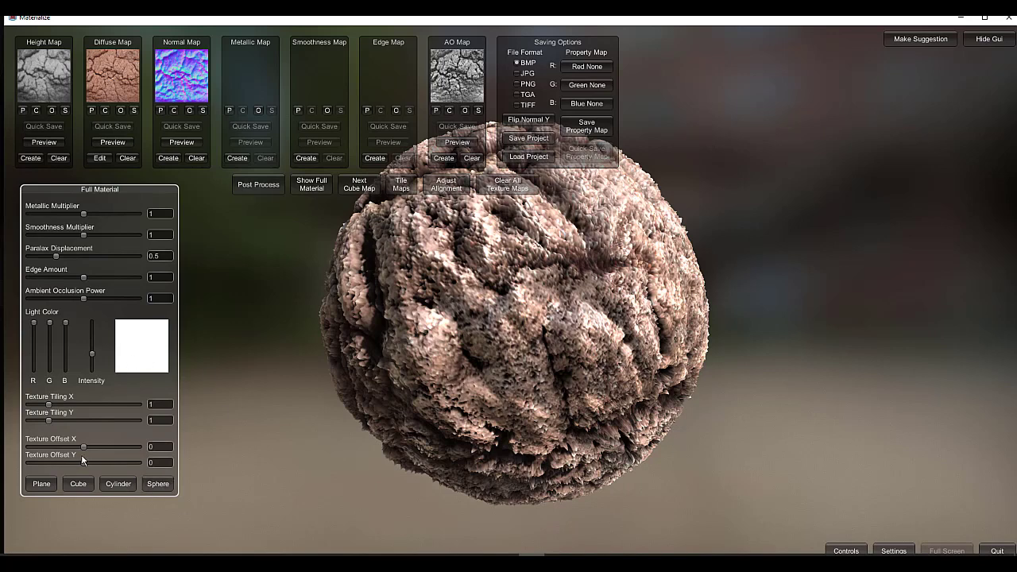
left_click(39, 483)
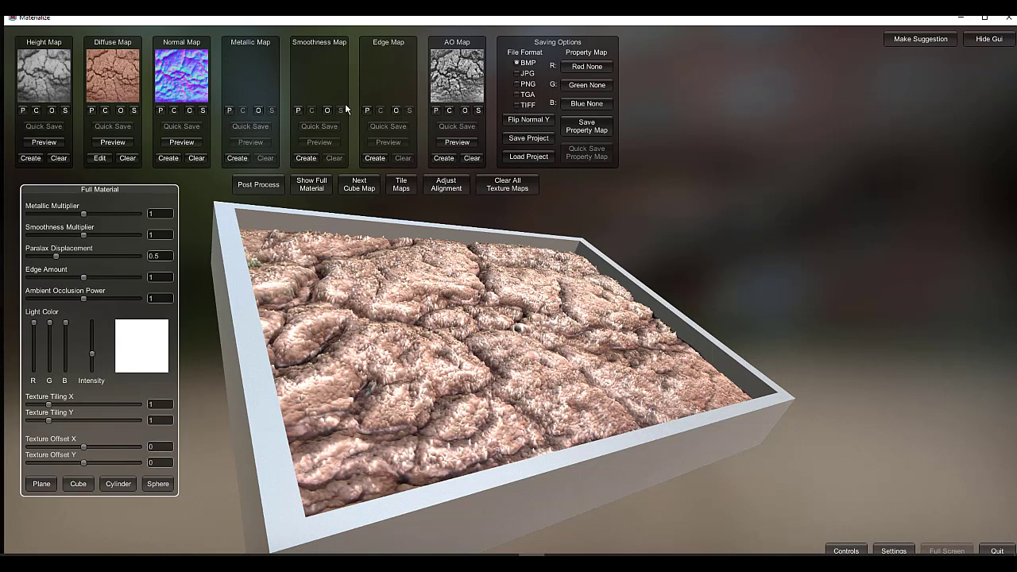
- Set the AO map's bias to -0.394, reapply the AO map and show the full material
left_click(444, 159)
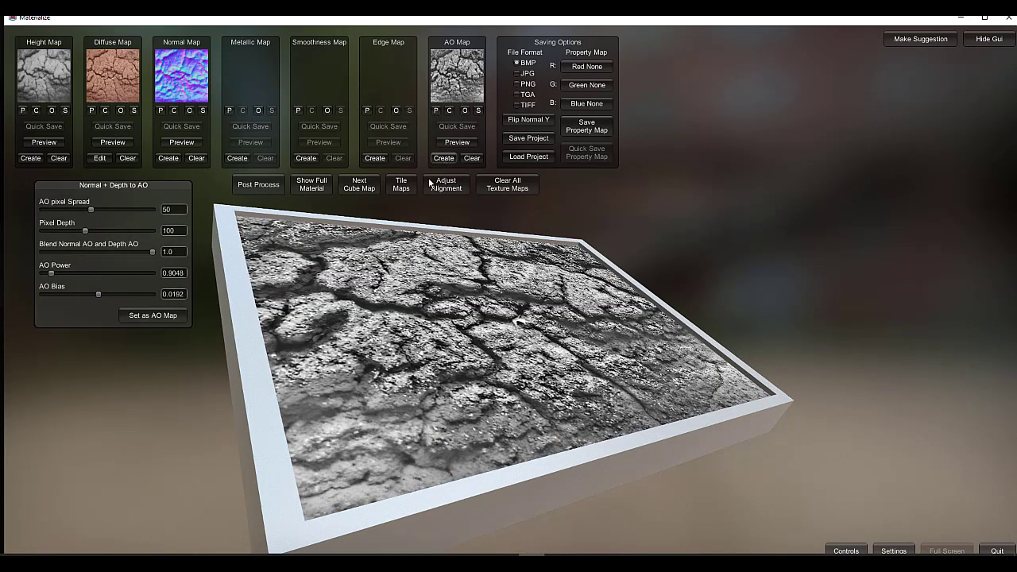
left_click_drag(98, 295, 76, 296)
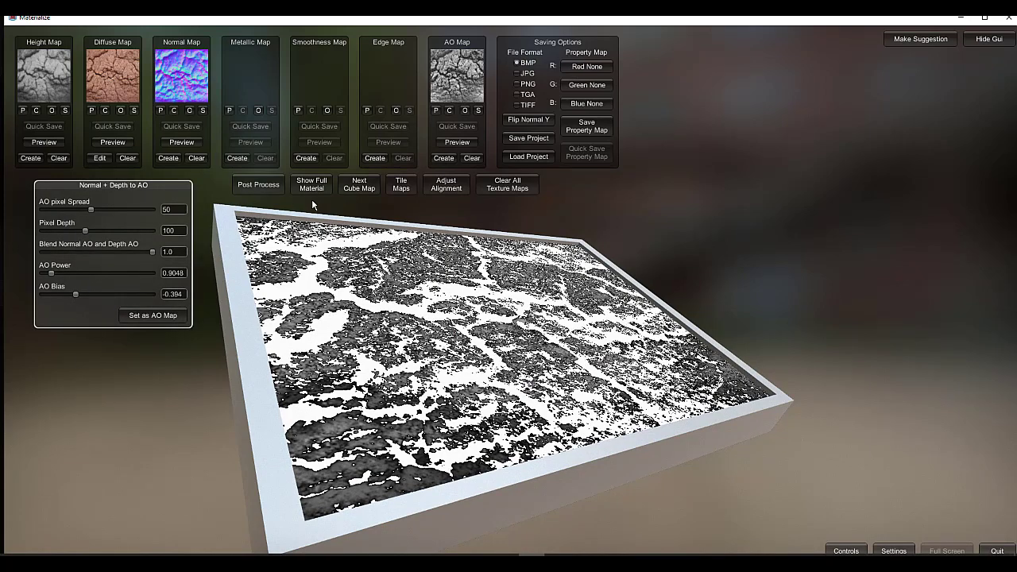
left_click(150, 318)
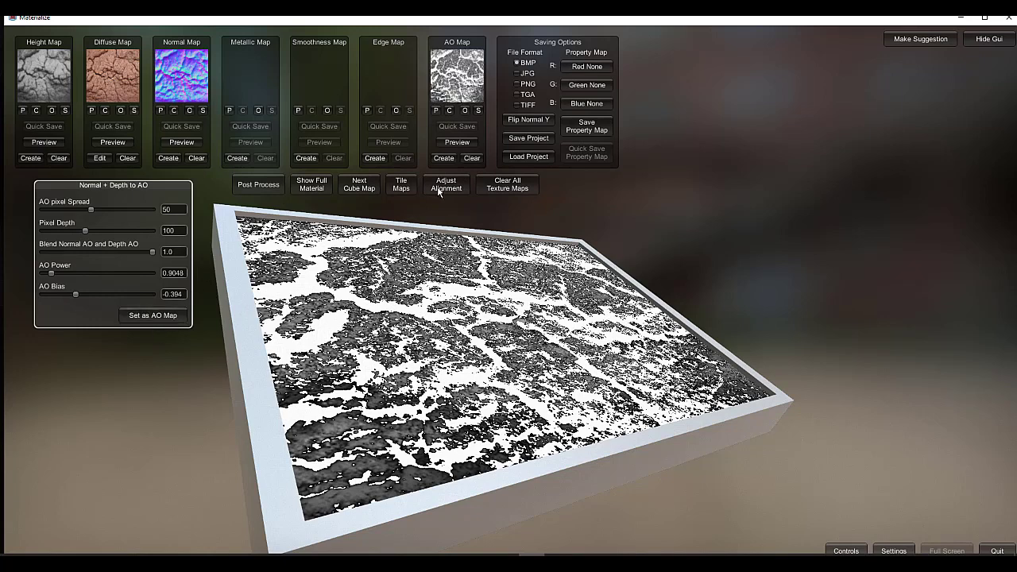
left_click(310, 184)
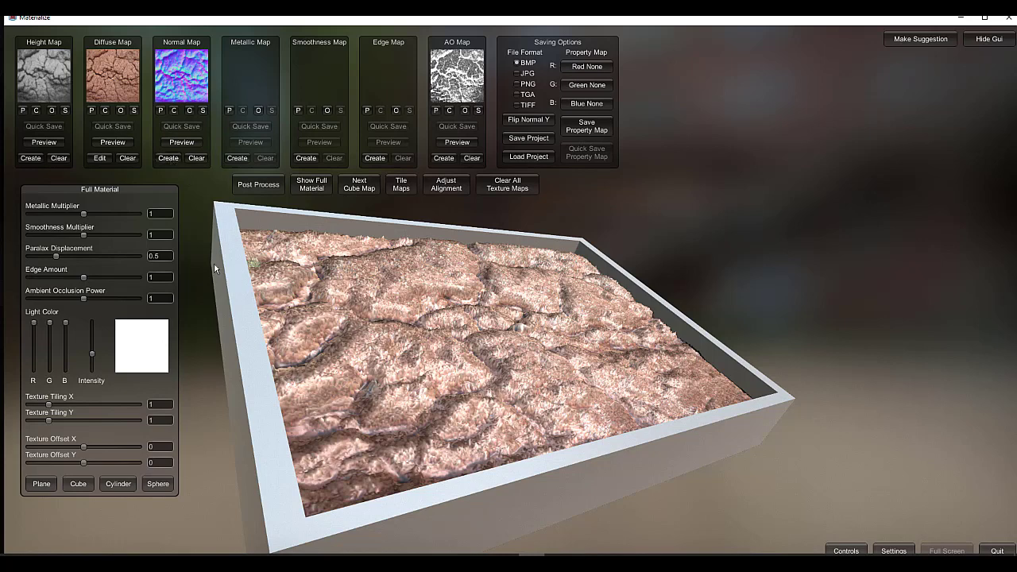
- Reopen the normal map settings and apply the normal map with a final contrast of 10, and again with 1.2019
left_click(169, 159)
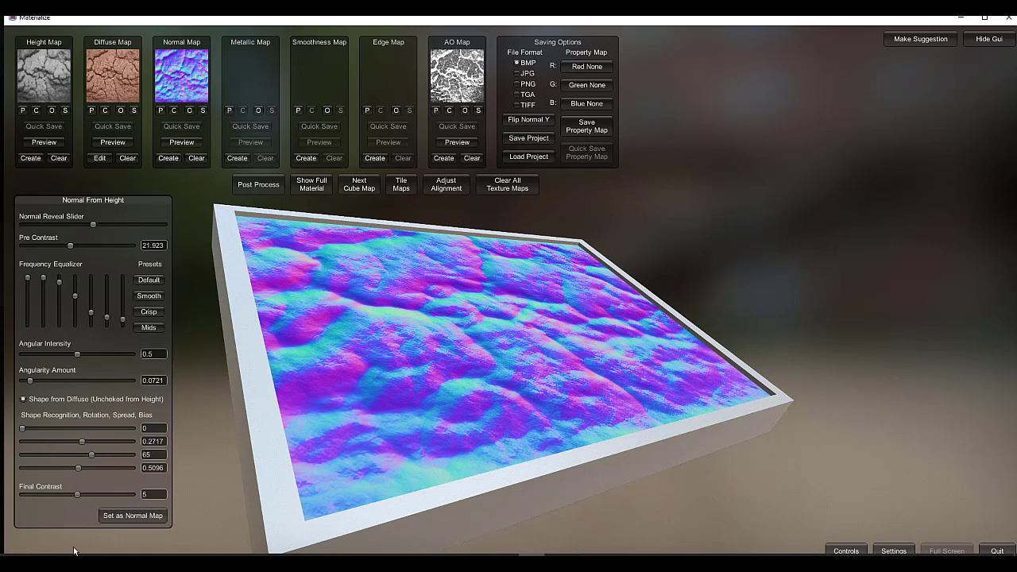
left_click_drag(77, 494, 130, 492)
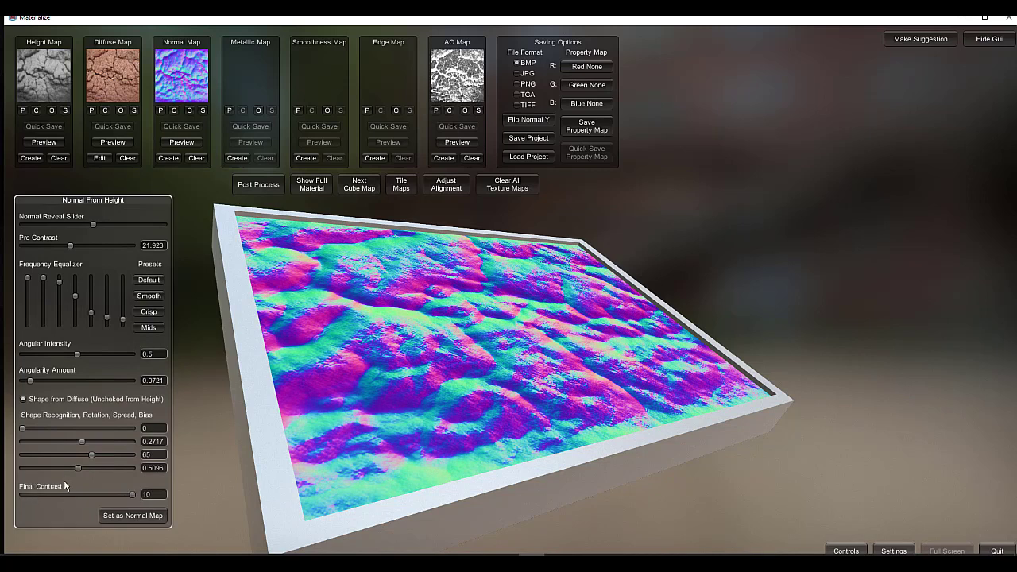
left_click(116, 516)
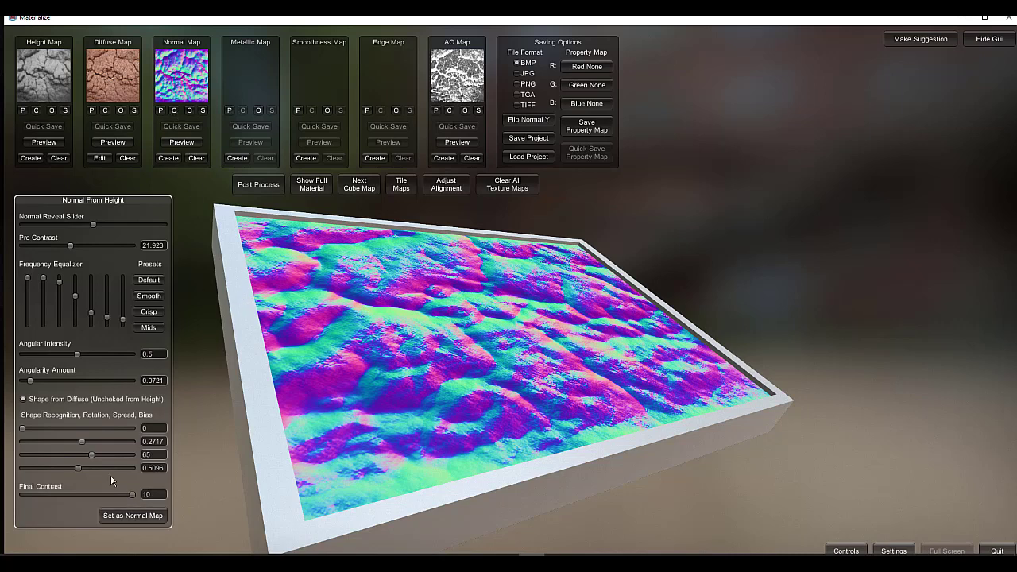
left_click_drag(129, 498, 74, 476)
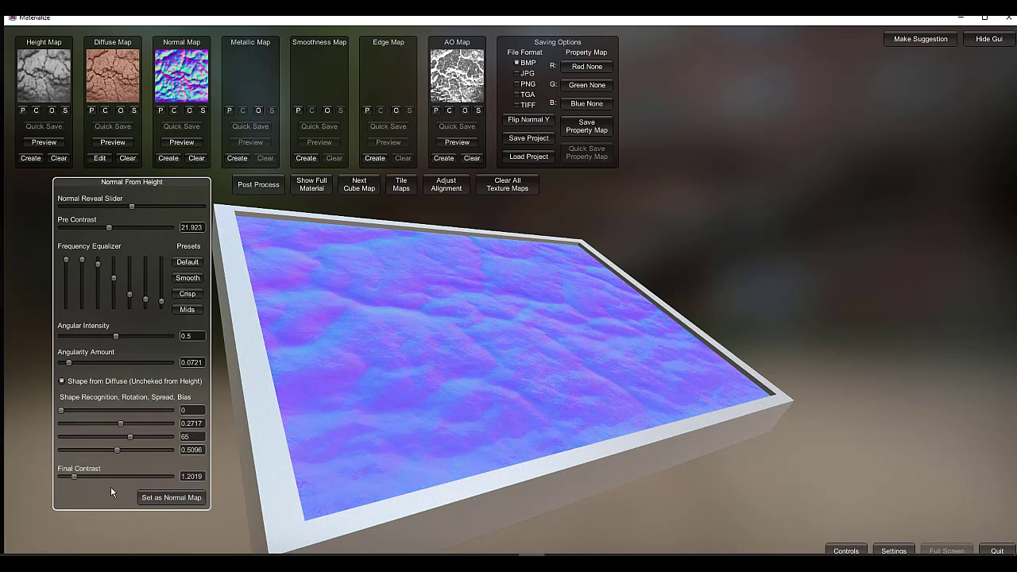
left_click(175, 499)
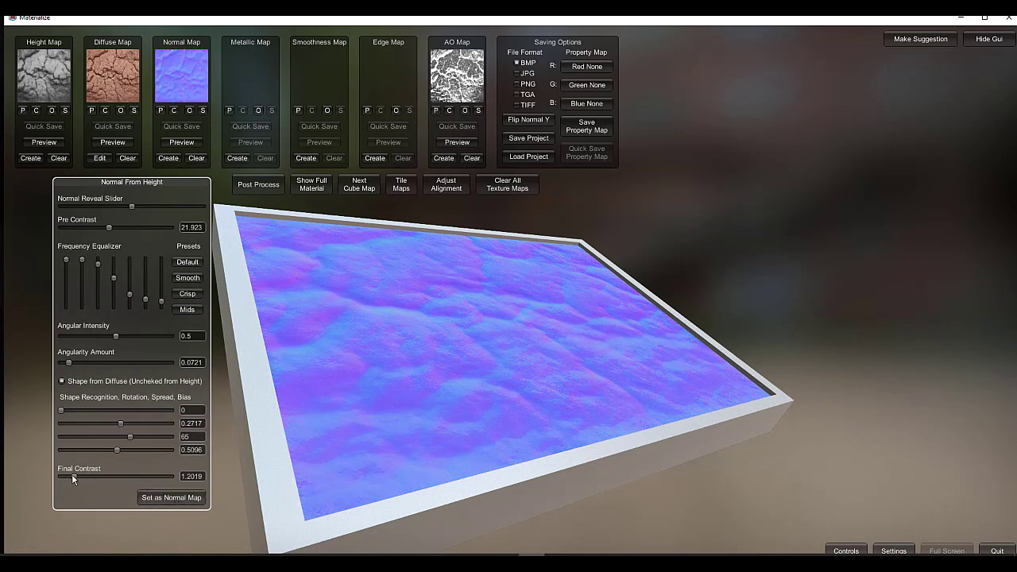
- Set the normal map's final contrast to 10, apply it and check the full material
left_click_drag(71, 473, 166, 484)
left_click(169, 498)
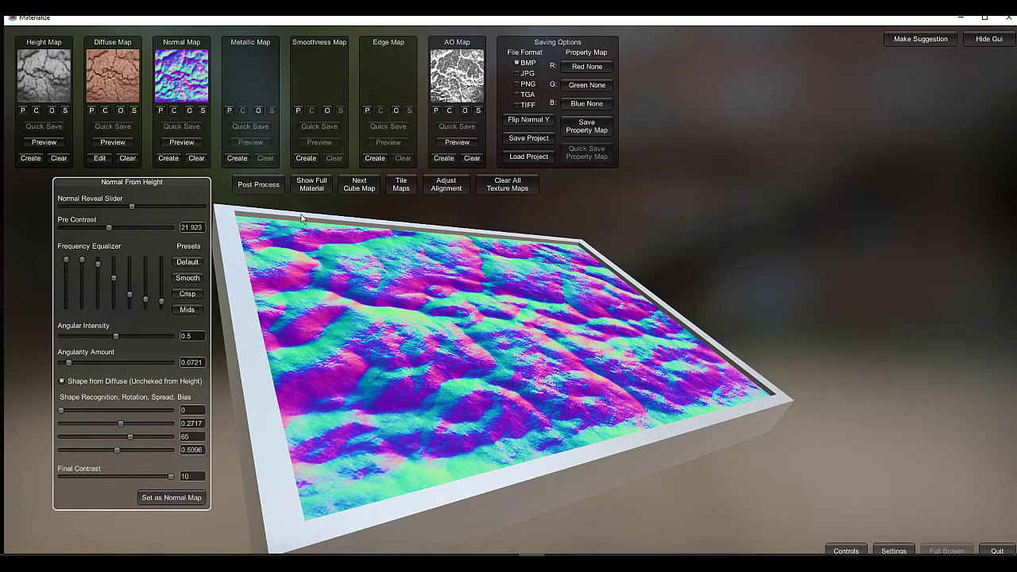
left_click(315, 189)
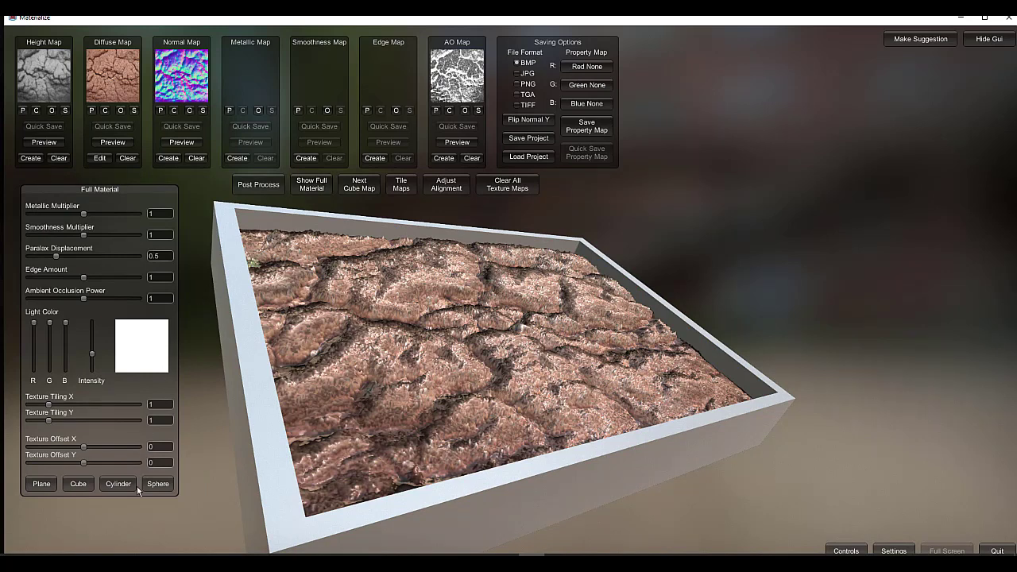
- Reduce the normal map's final contrast to 0, apply it and compare the full material
left_click(168, 159)
left_click_drag(170, 476, 45, 470)
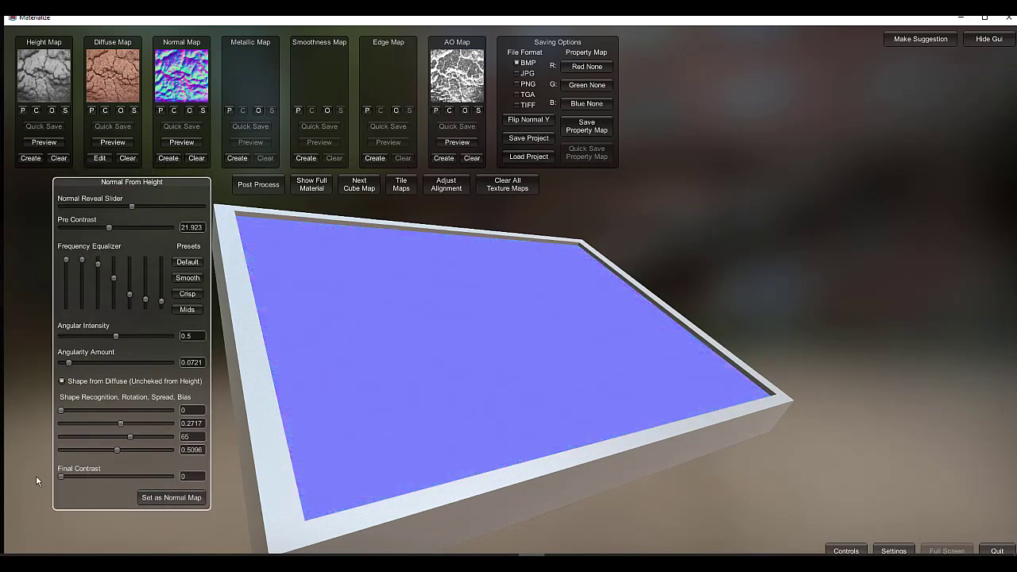
left_click(172, 497)
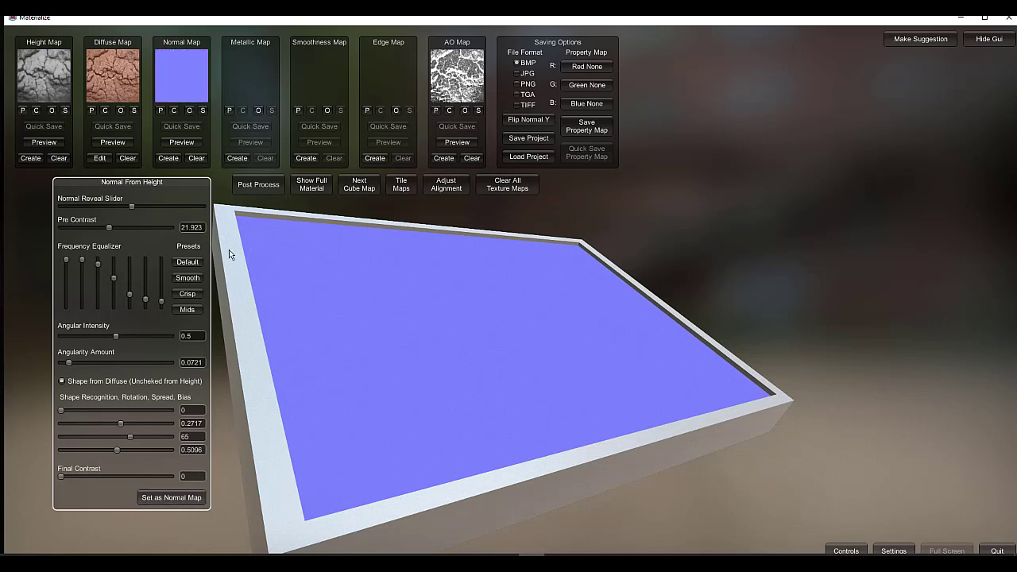
left_click(309, 185)
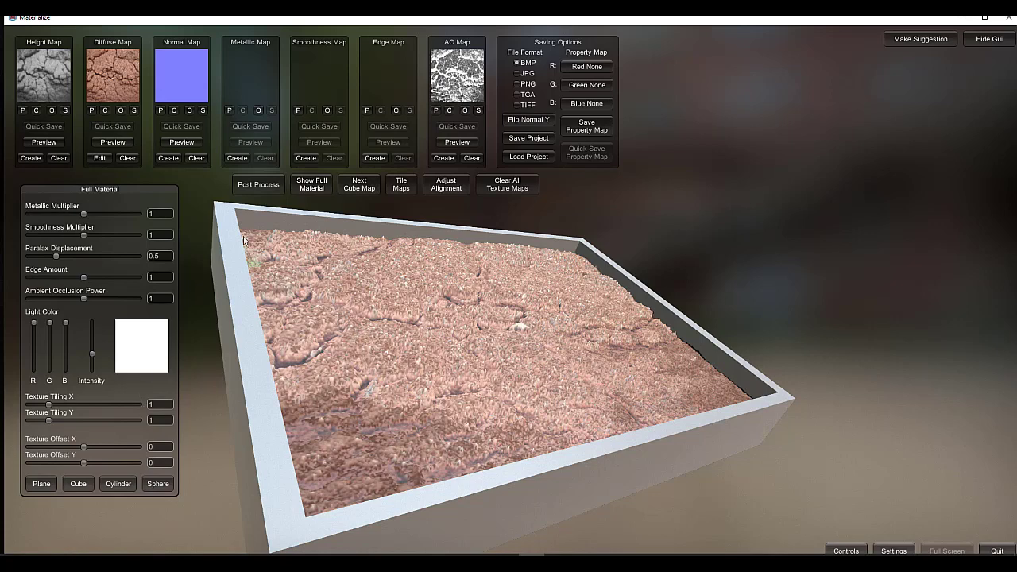
- Set the normal map's final contrast to 6.0576, bias to 0.6298, spread to 57 and angularity amount to 0.9903, apply it and show the full material
left_click(168, 158)
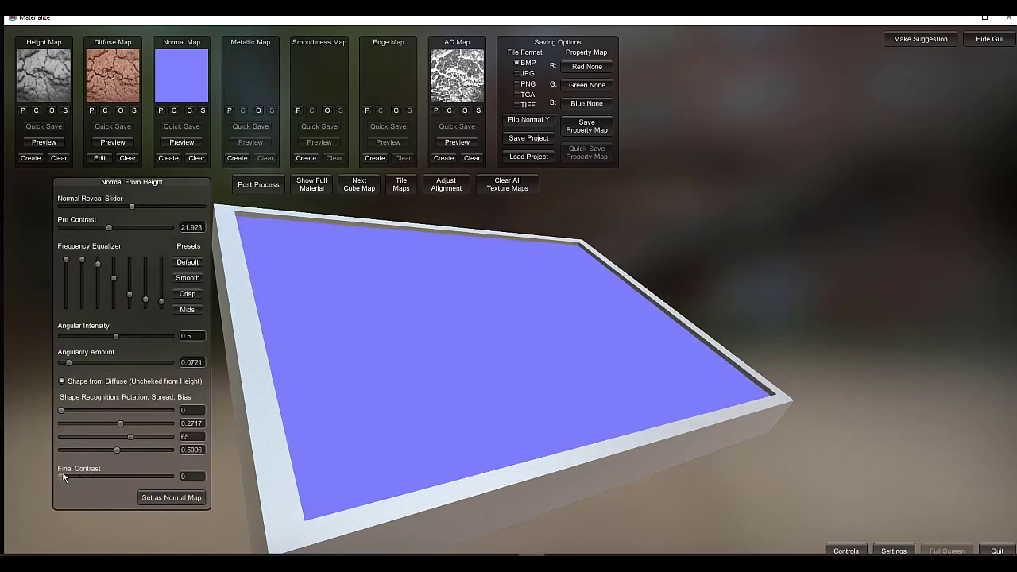
left_click_drag(62, 475, 130, 451)
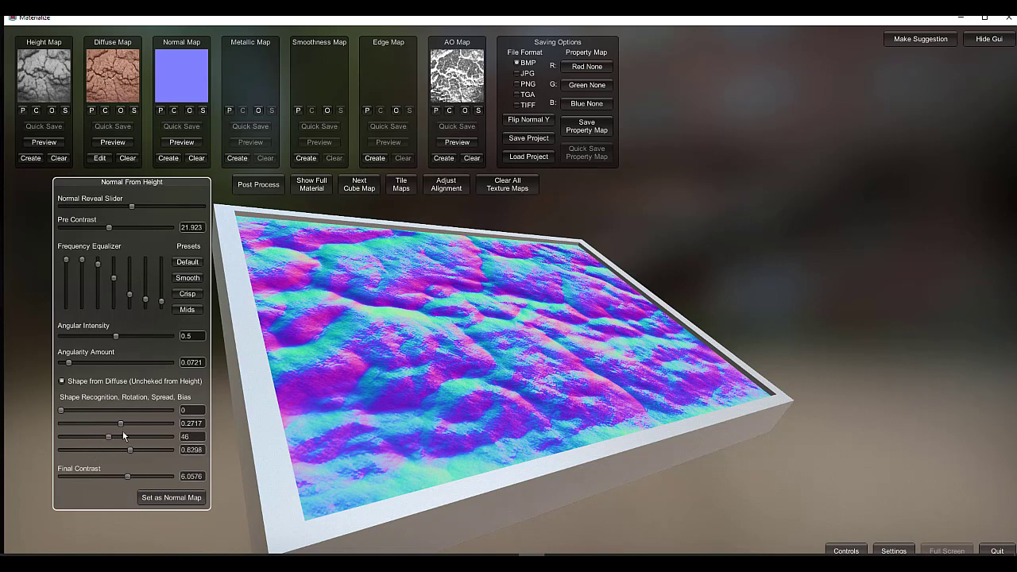
left_click(123, 435)
left_click_drag(70, 363, 171, 362)
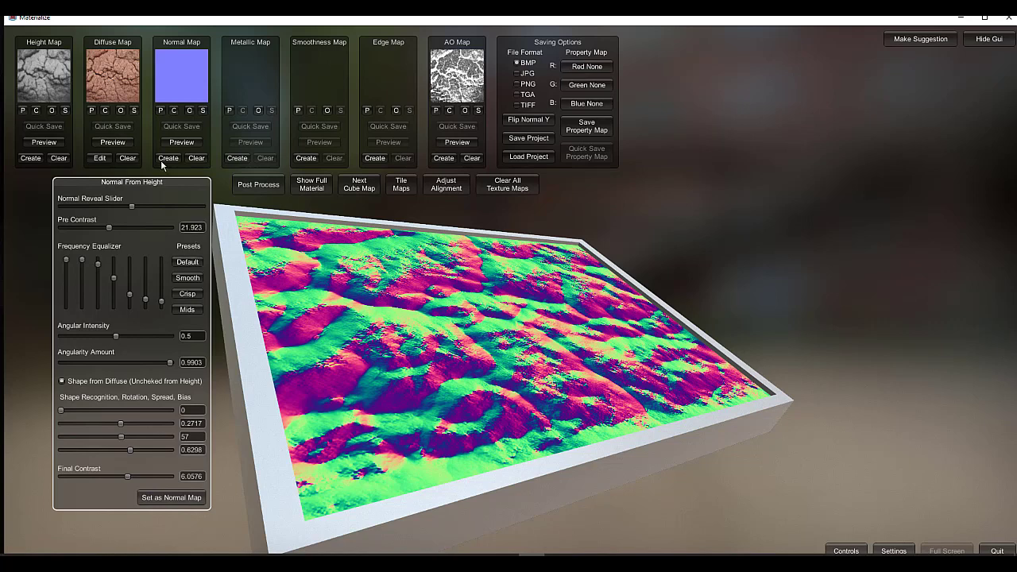
left_click(172, 498)
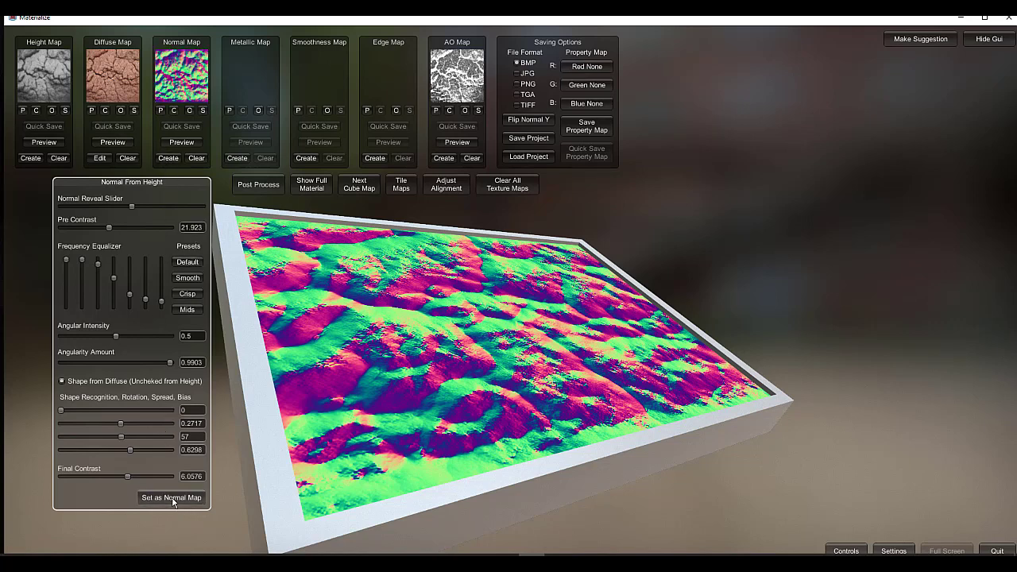
left_click(307, 184)
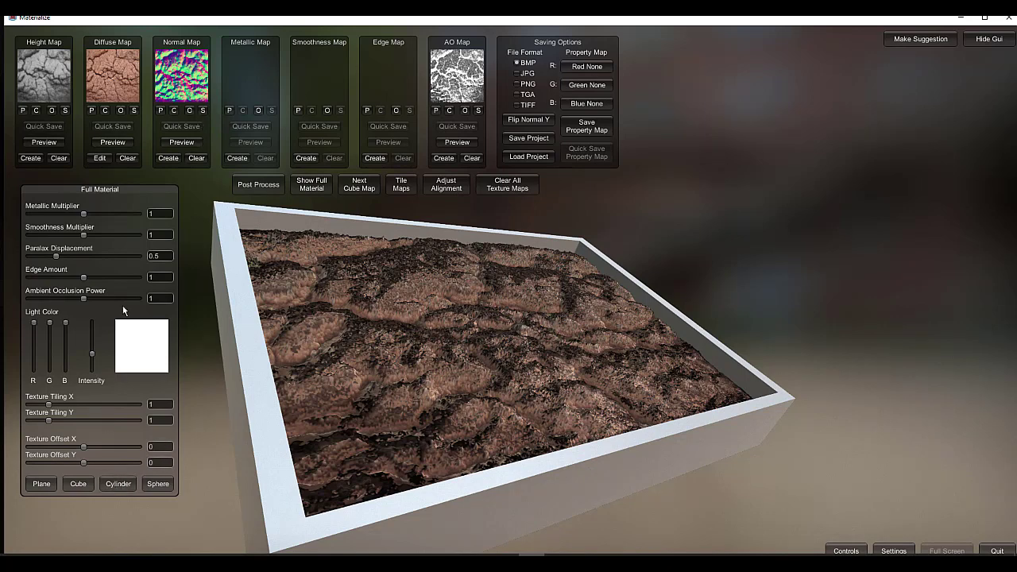
- Set the normal map's angularity amount to 0.6923 and angular intensity to 0.0528, and reapply the normal map
left_click(168, 158)
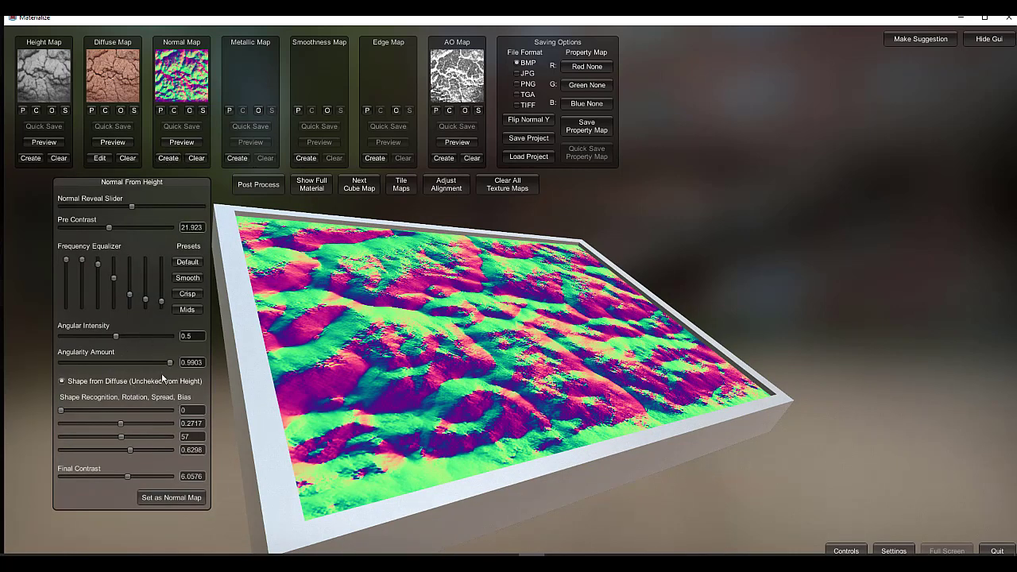
left_click_drag(164, 361, 137, 371)
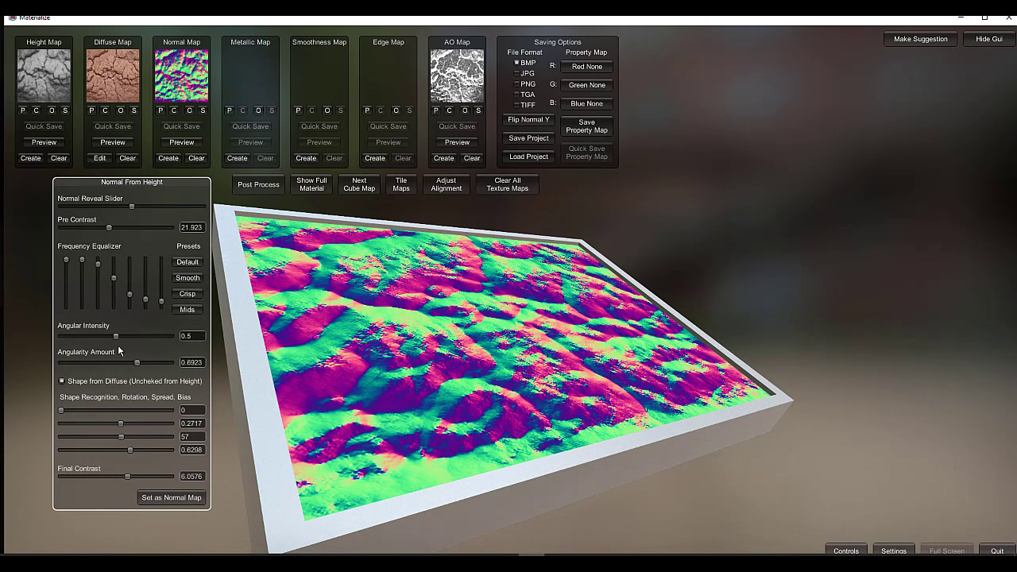
left_click_drag(115, 336, 68, 345)
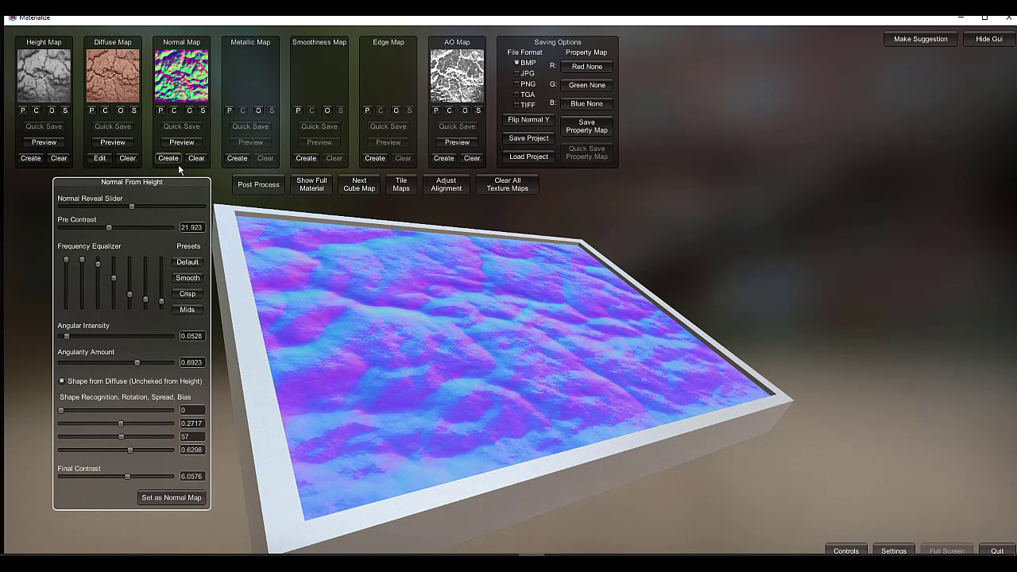
left_click(168, 498)
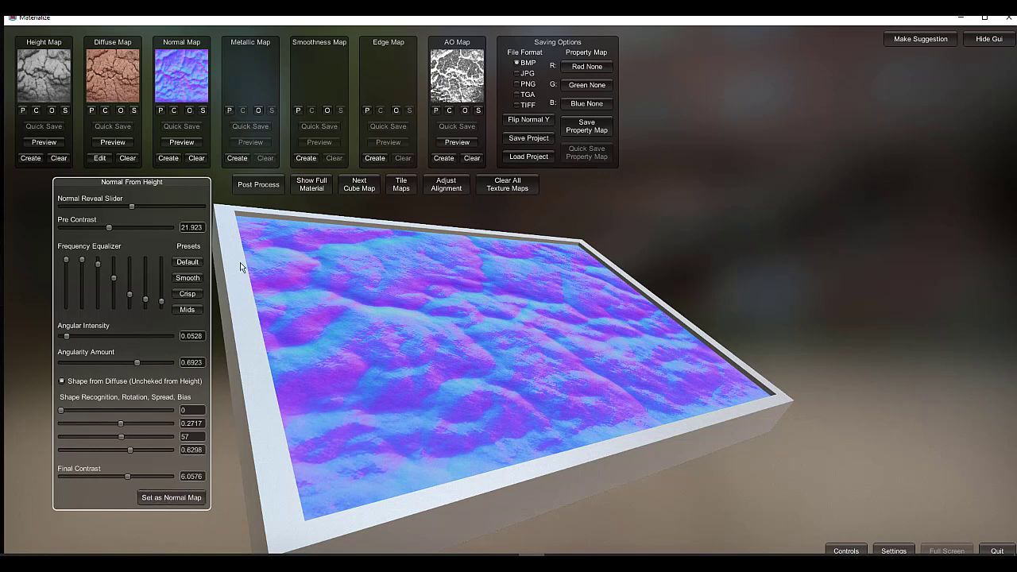
- Set the AO map's pixel depth to 53.230, apply it and show the full material
left_click(253, 185)
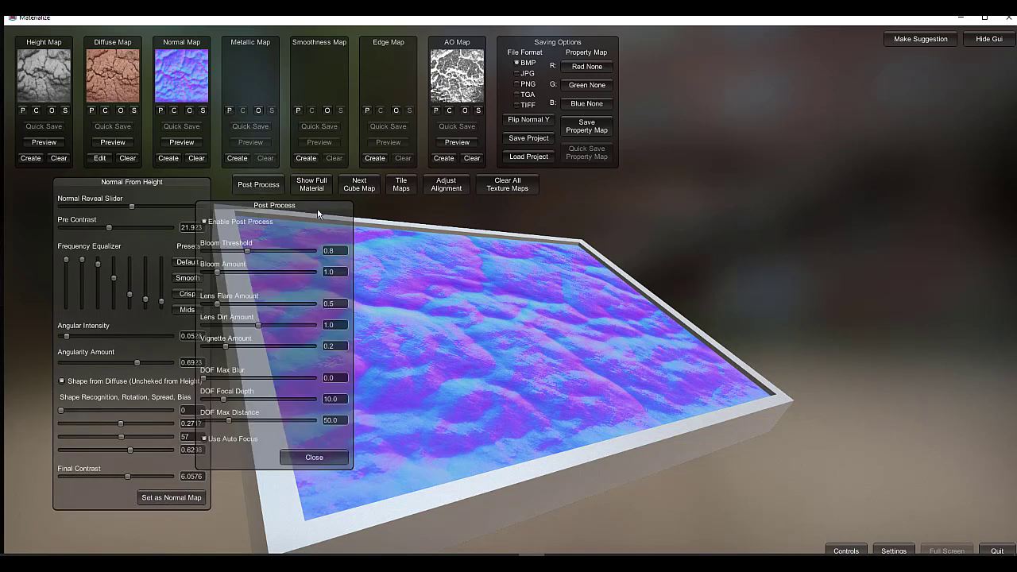
left_click(312, 184)
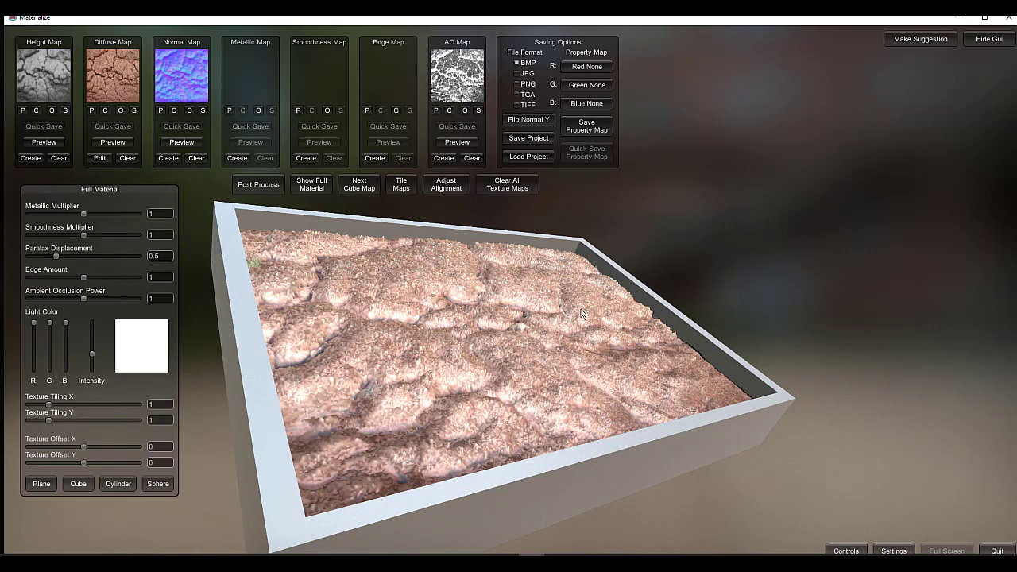
left_click(444, 158)
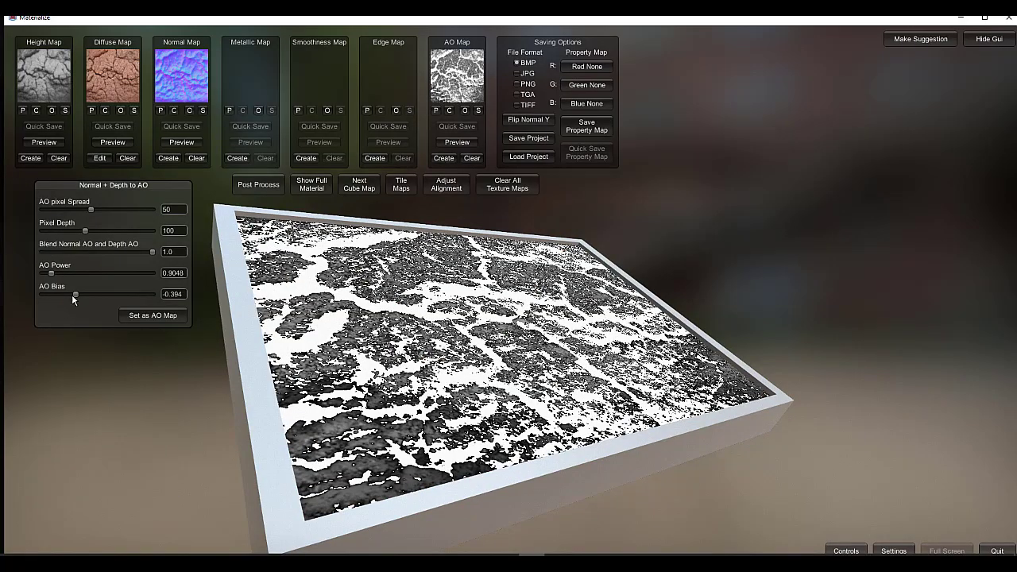
left_click(92, 209)
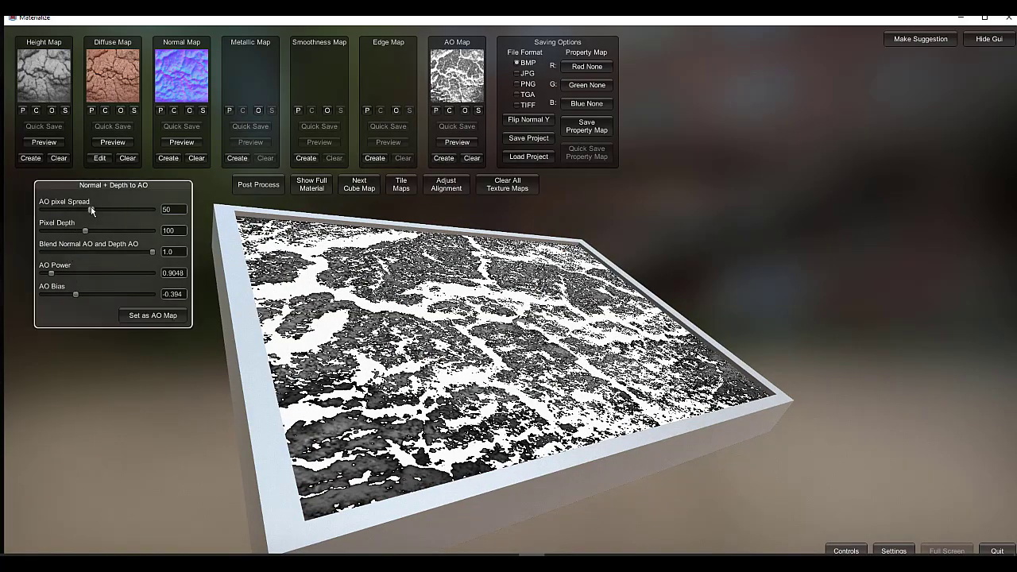
left_click_drag(91, 210, 67, 240)
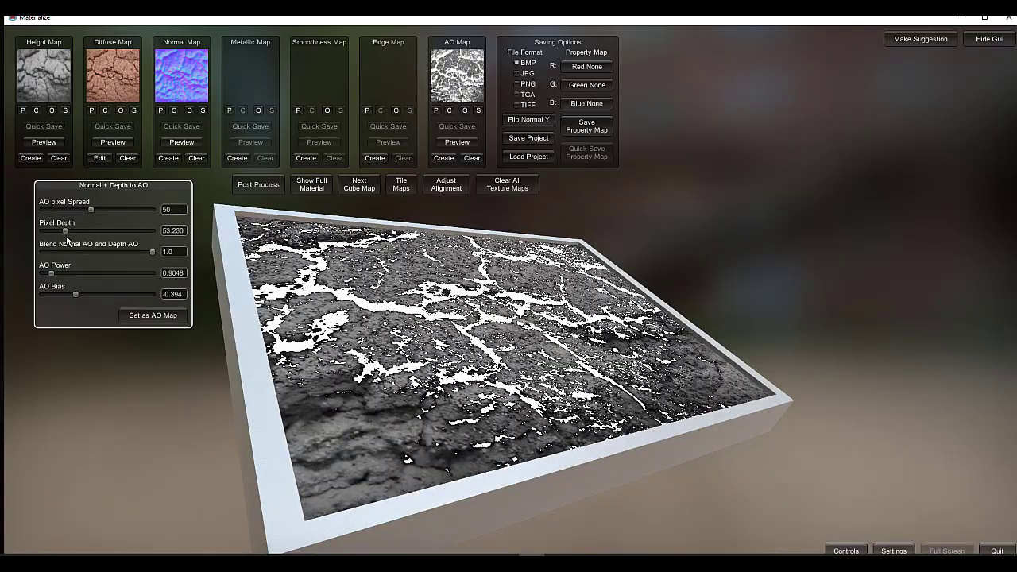
left_click(138, 320)
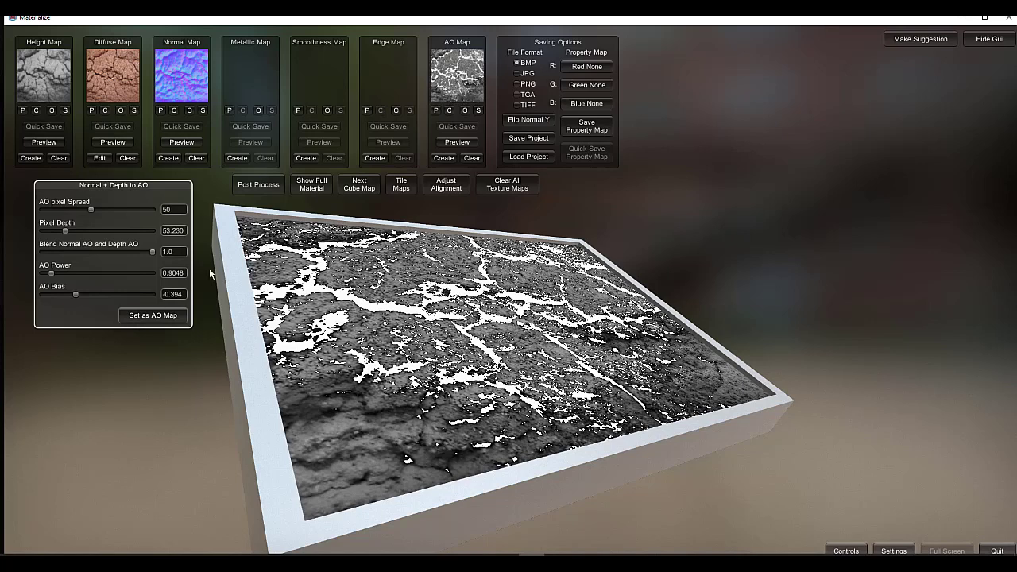
left_click(319, 188)
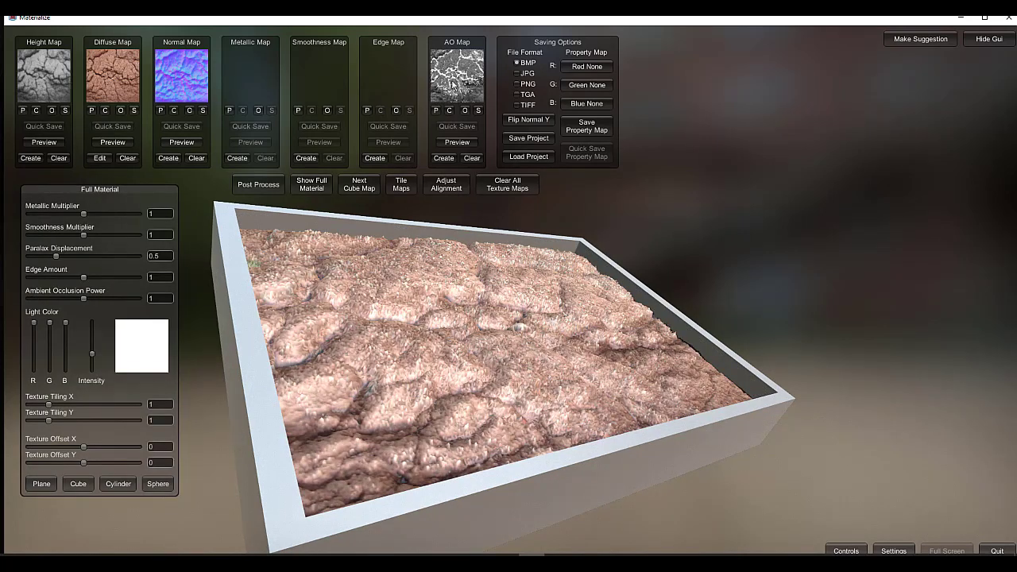
- Set the AO map's bias to 0.4134, reapply it and inspect the full material's relief from several angles
left_click(445, 157)
left_click_drag(75, 294, 117, 302)
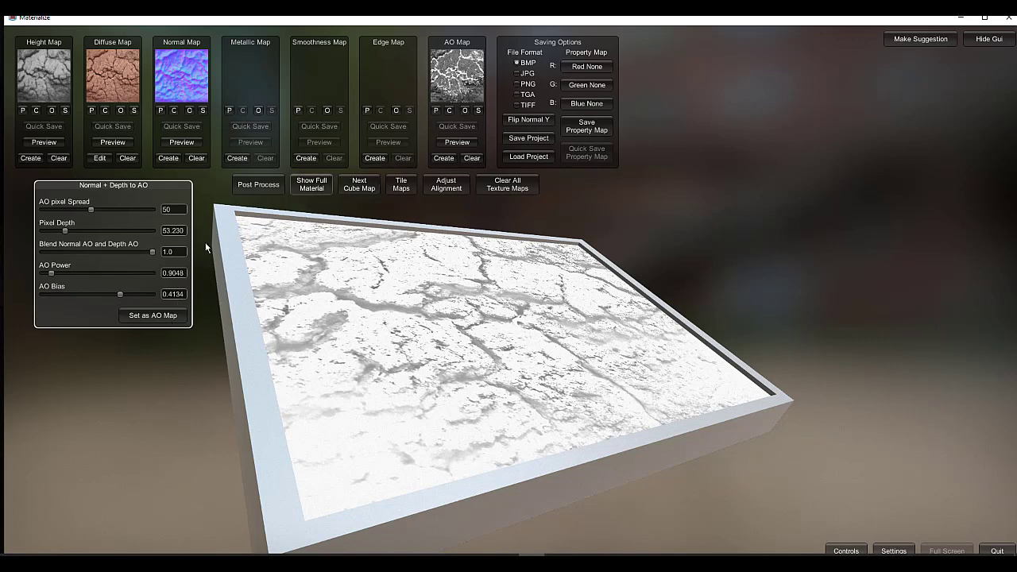
left_click(150, 317)
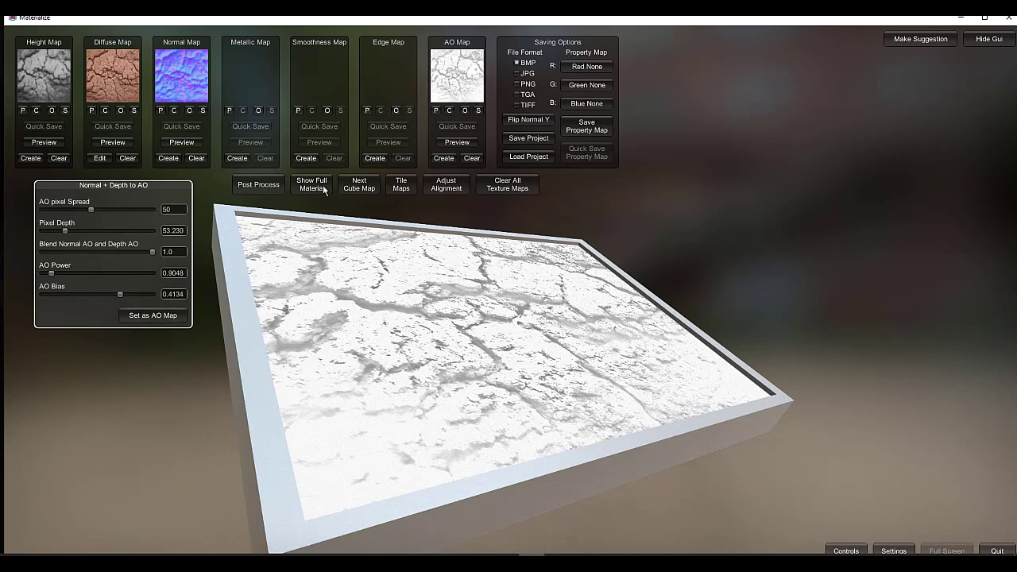
left_click(320, 186)
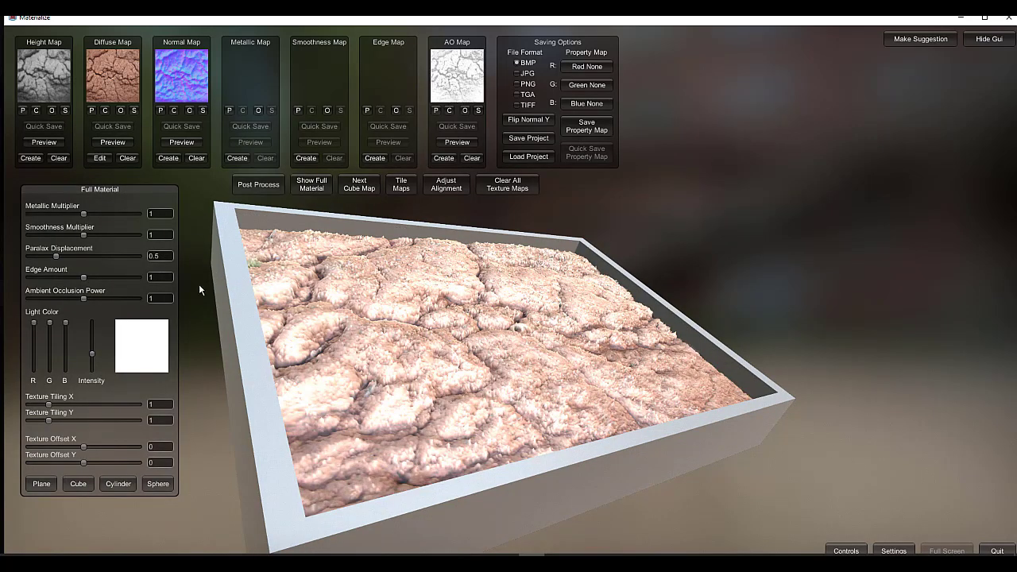
left_click_drag(453, 370, 508, 367)
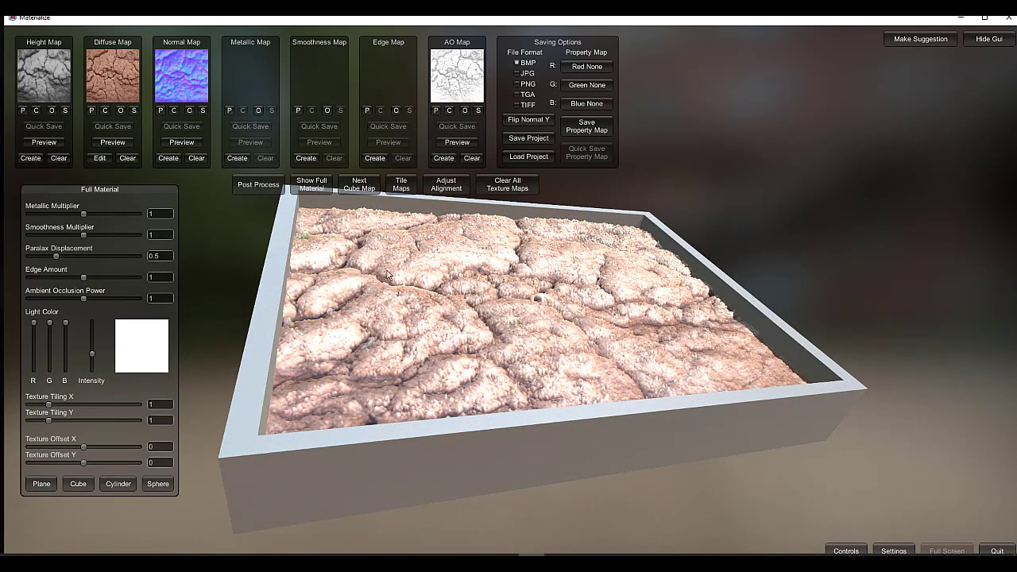
left_click_drag(616, 326, 539, 295)
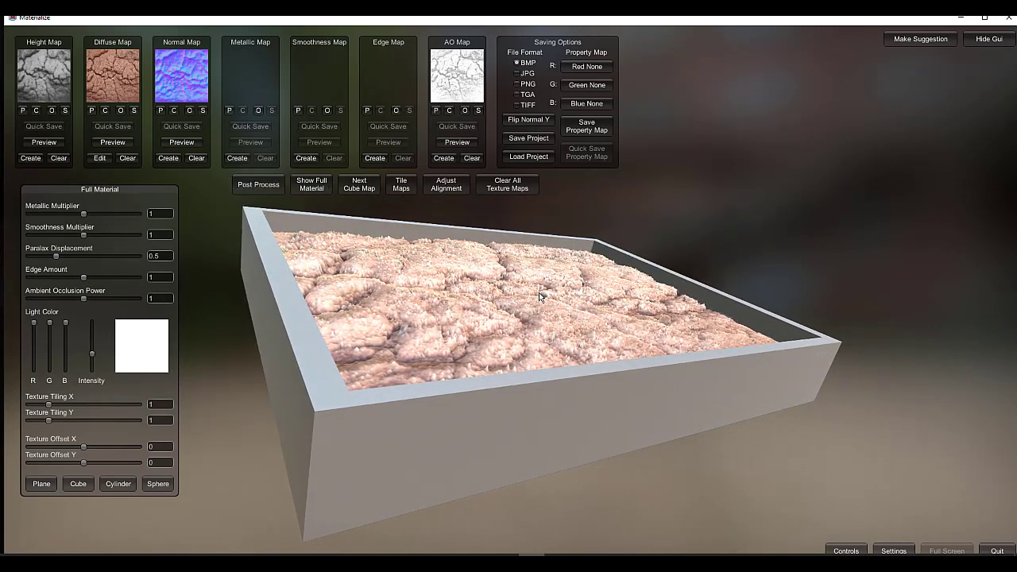
- Save the project with its maps to the Desktop as "crak" and close Materialize
left_click(531, 138)
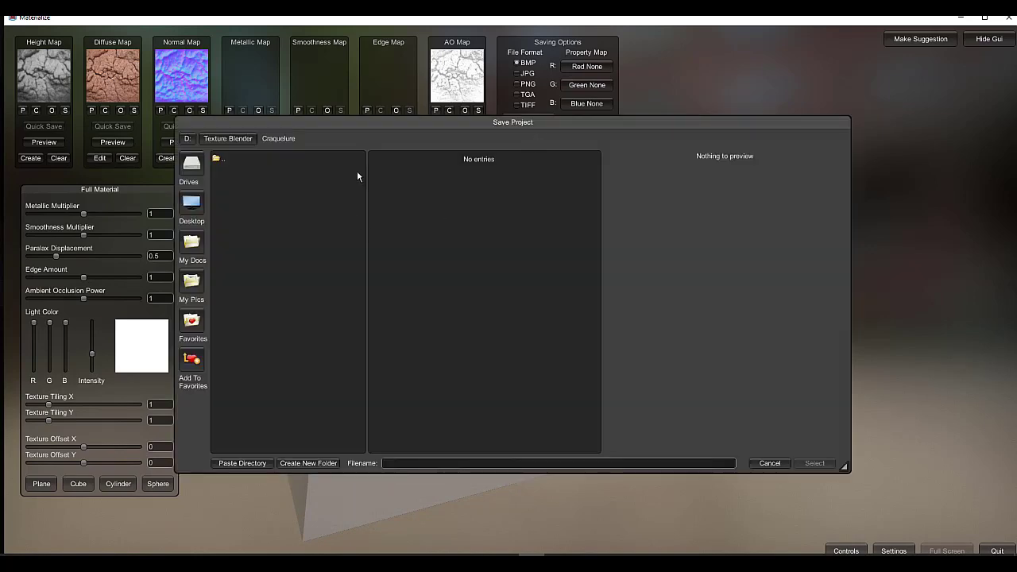
left_click(191, 205)
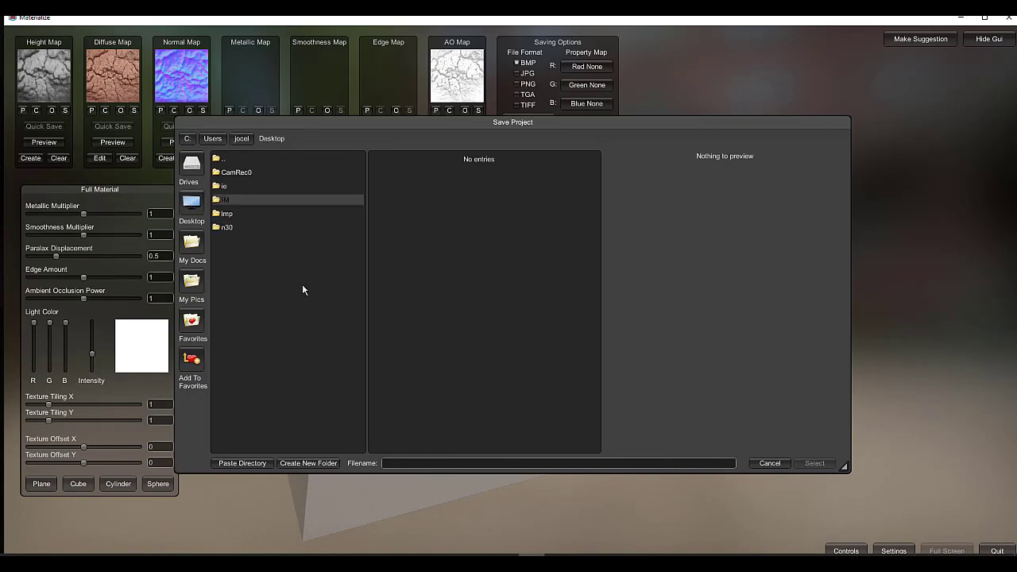
left_click(399, 465)
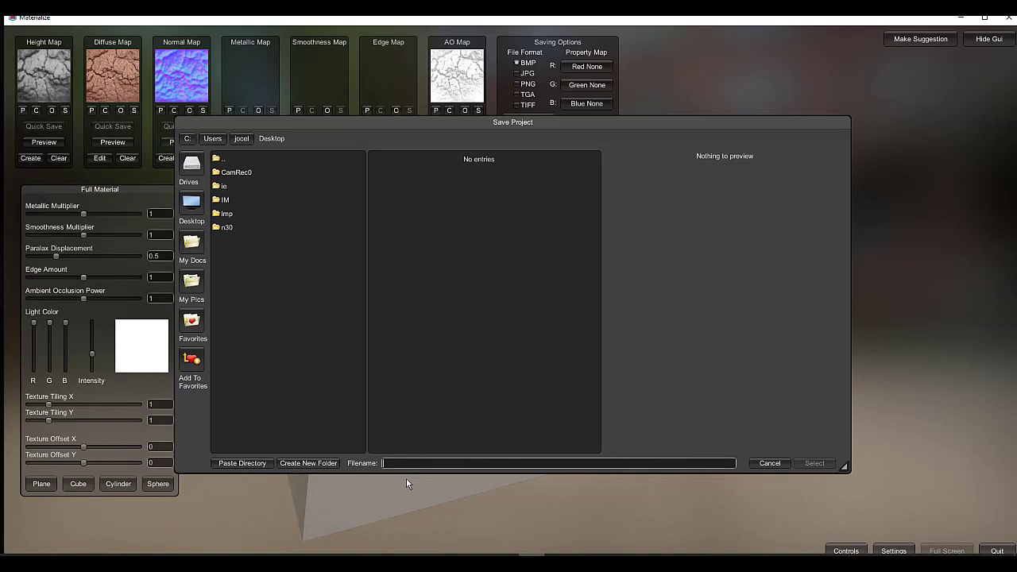
type("crek")
left_click(814, 464)
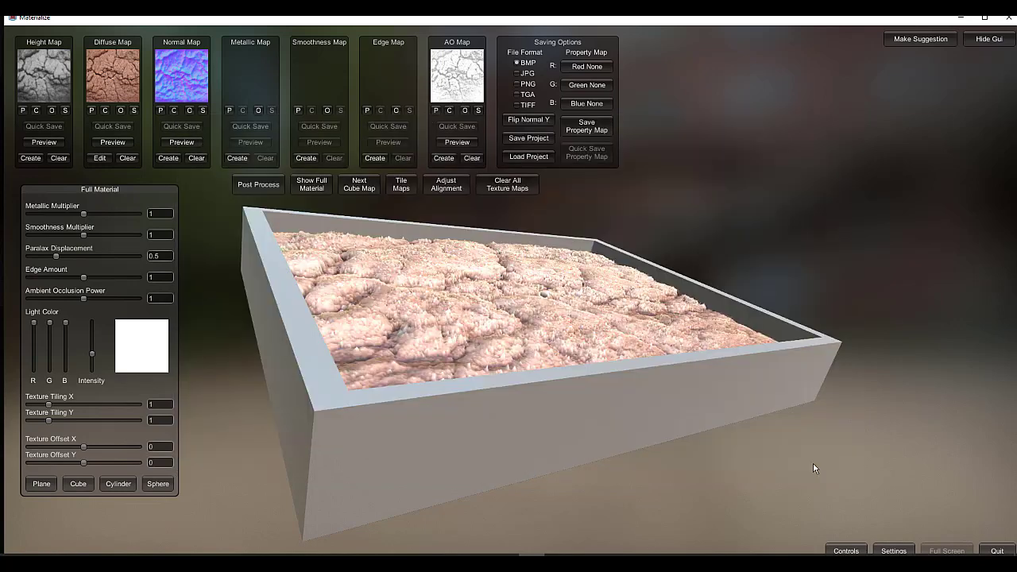
left_click(1009, 18)
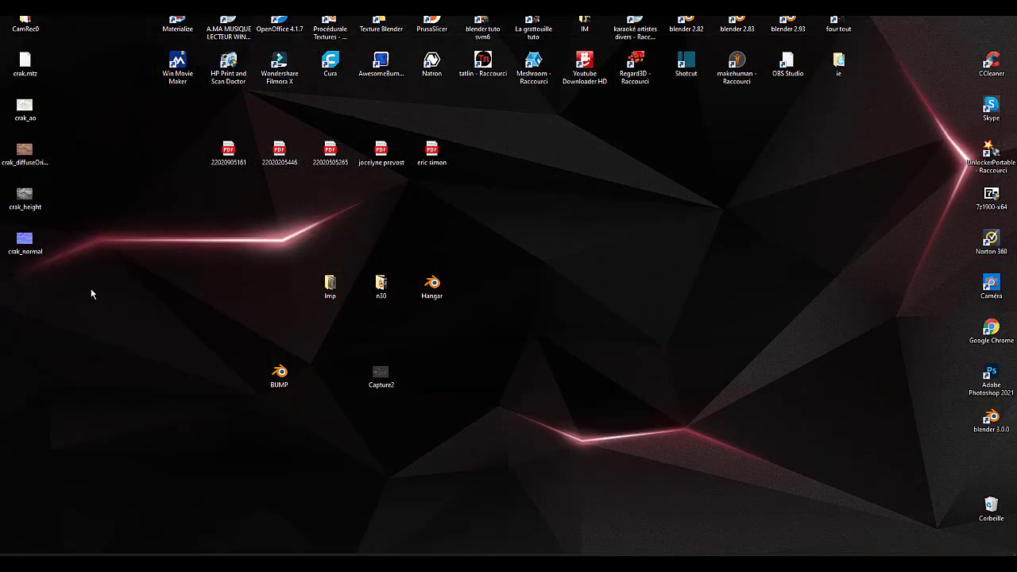
- Arrange the crak_height, crak_diffuseOriginal, crak_ao and crak_normal image files in a row on an empty area of the desktop
left_click_drag(24, 107, 692, 372)
left_click_drag(24, 154, 640, 380)
left_click_drag(83, 145, 756, 403)
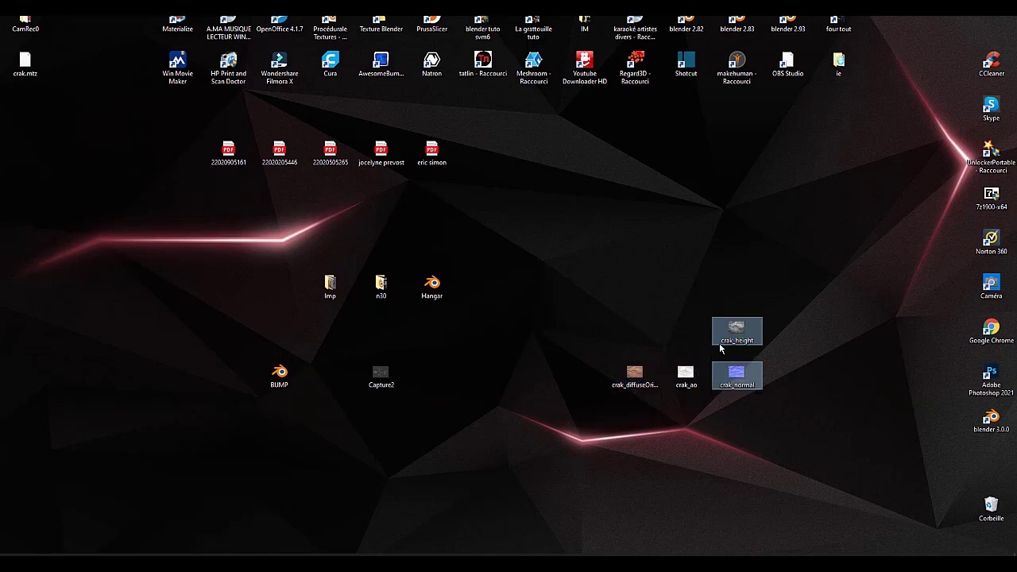
left_click_drag(736, 331, 581, 372)
left_click(737, 337)
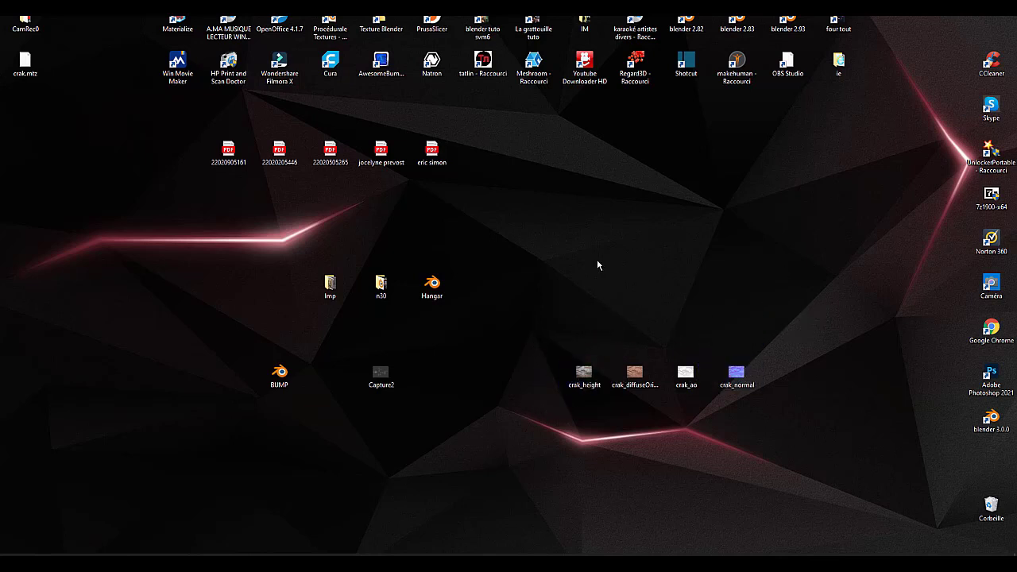
- Launch Blender 3.0.0 and add a plane mesh to the empty scene
left_click(991, 419)
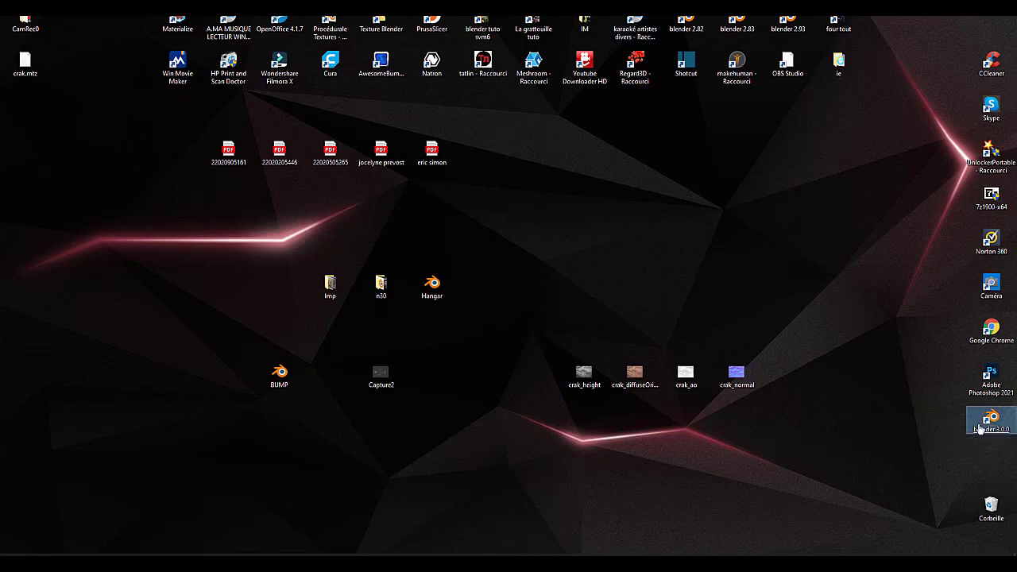
key("Return")
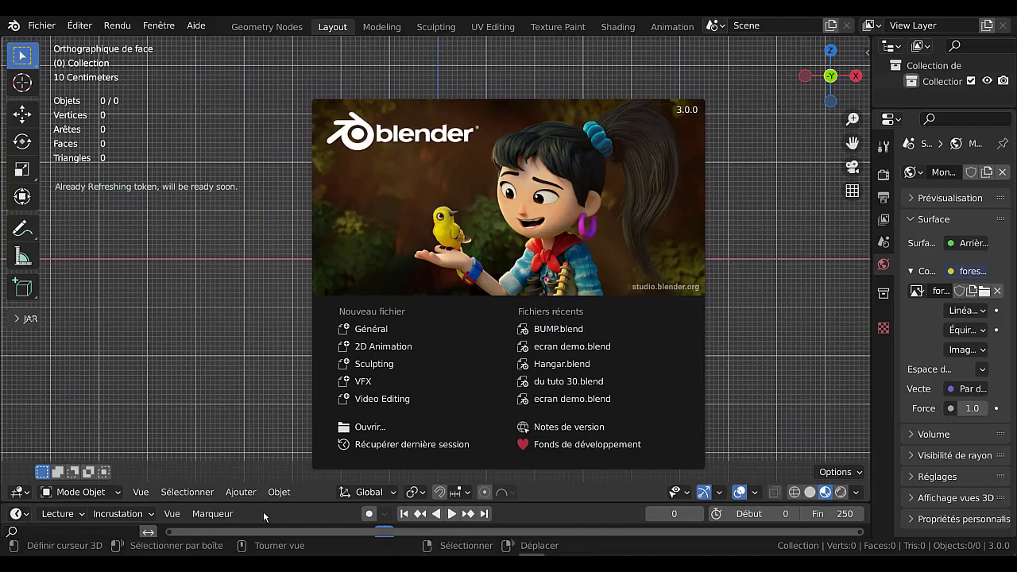
left_click(238, 497)
left_click(239, 492)
mouse_move(241, 475)
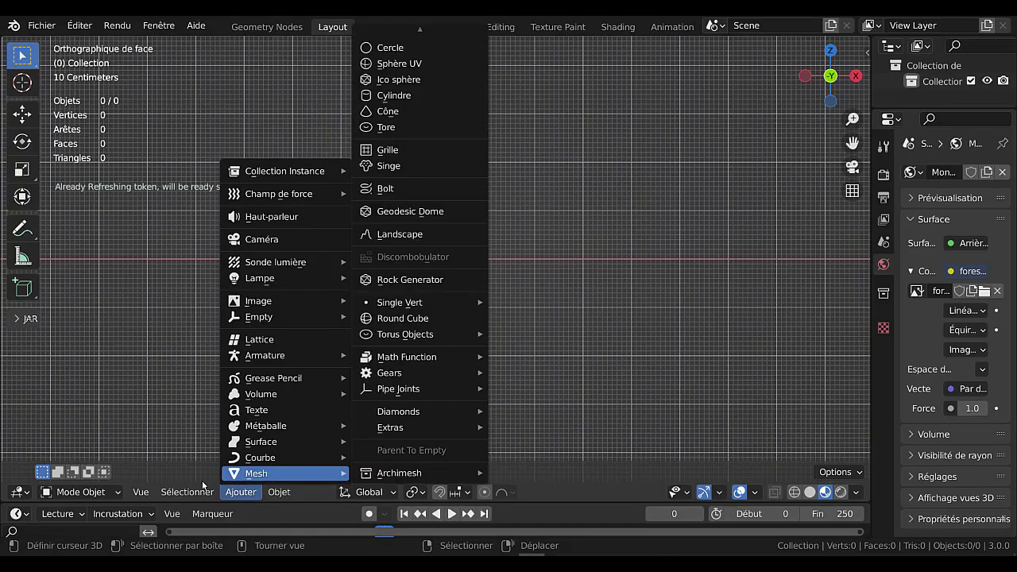
mouse_move(382, 32)
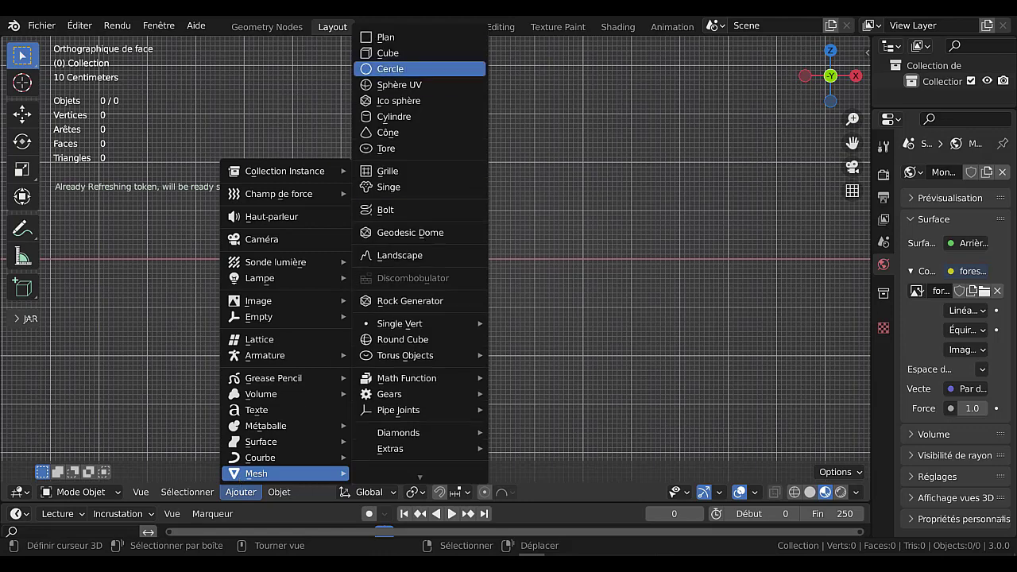
key("Return")
middle_click_drag(636, 233, 625, 304)
scroll(627, 303, "up", 4)
scroll(627, 303, "up", 1)
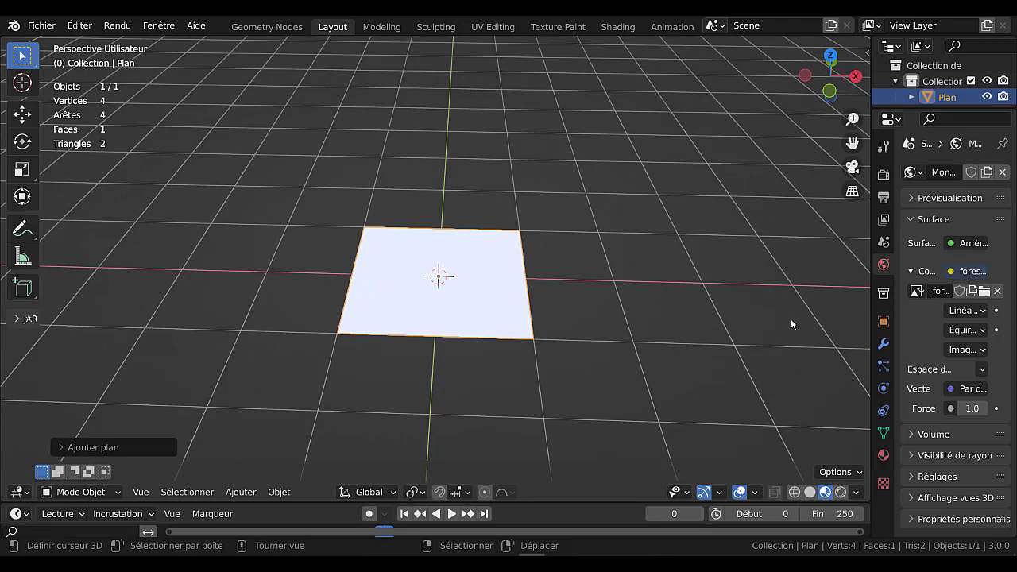
- Switch the viewport to rendered shading and disable the world's camera ray visibility to hide the forest background
left_click(841, 493)
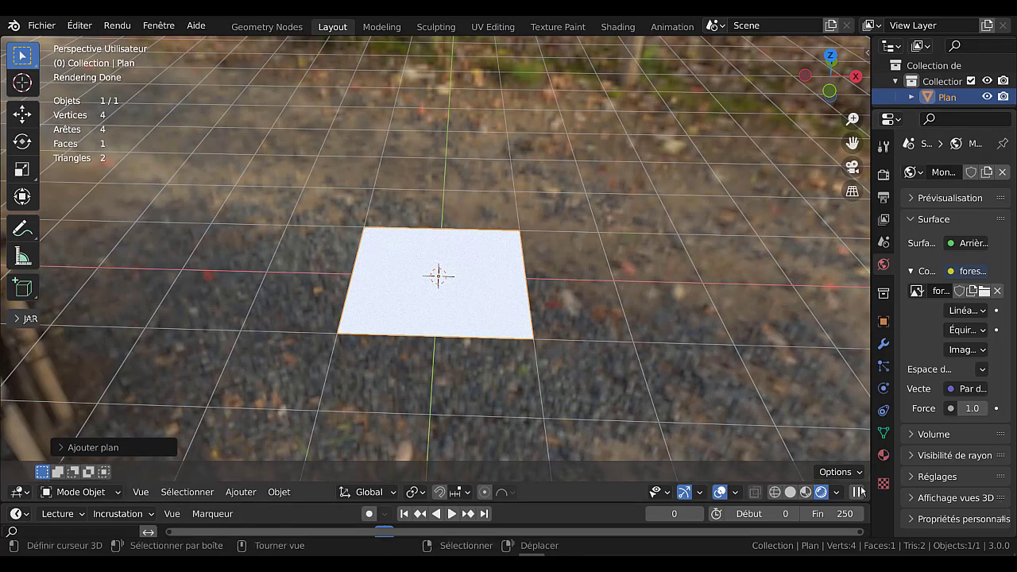
left_click(915, 459)
left_click(956, 479)
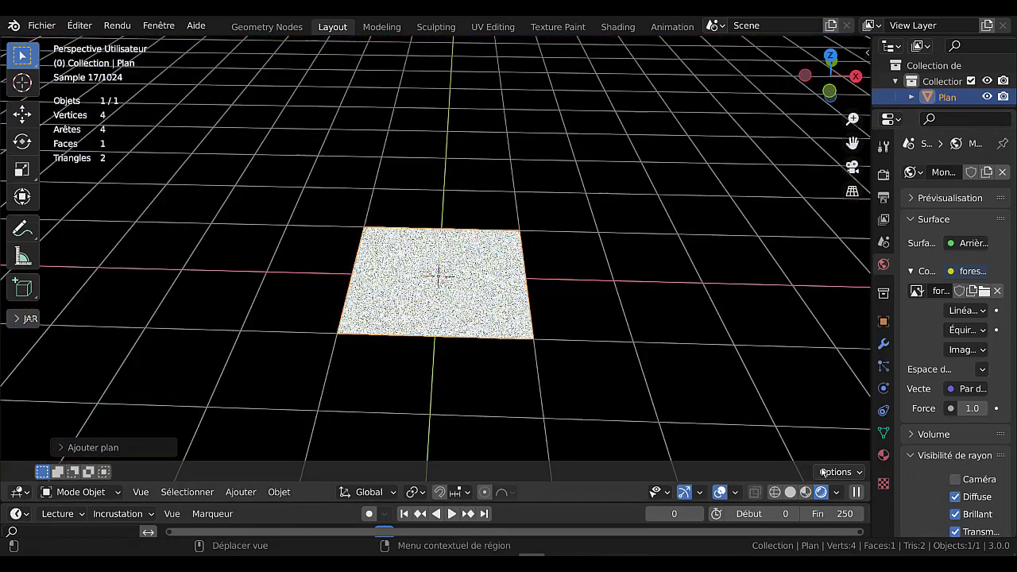
scroll(725, 398, "up", 3)
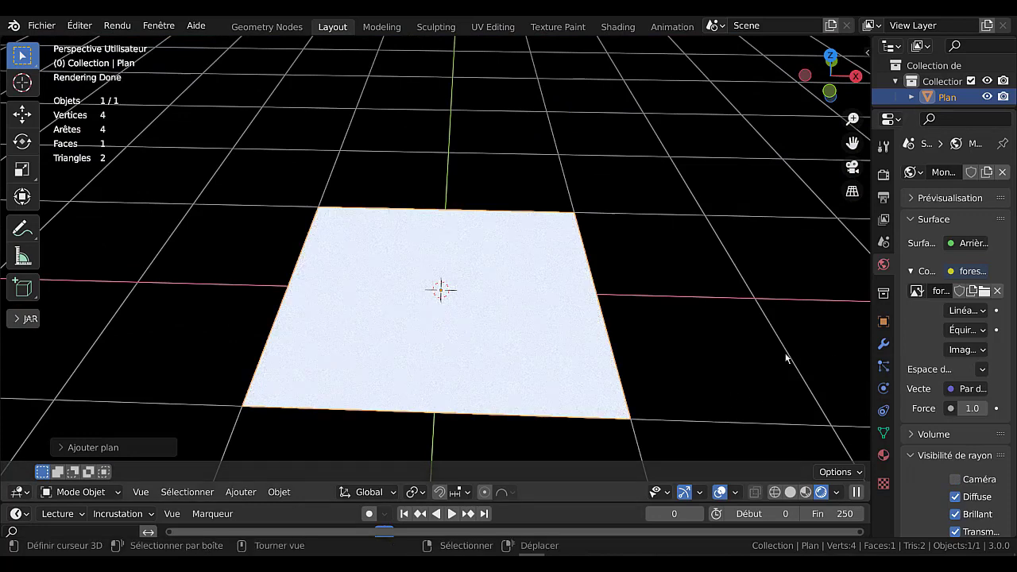
middle_click_drag(729, 414, 712, 348, "shift")
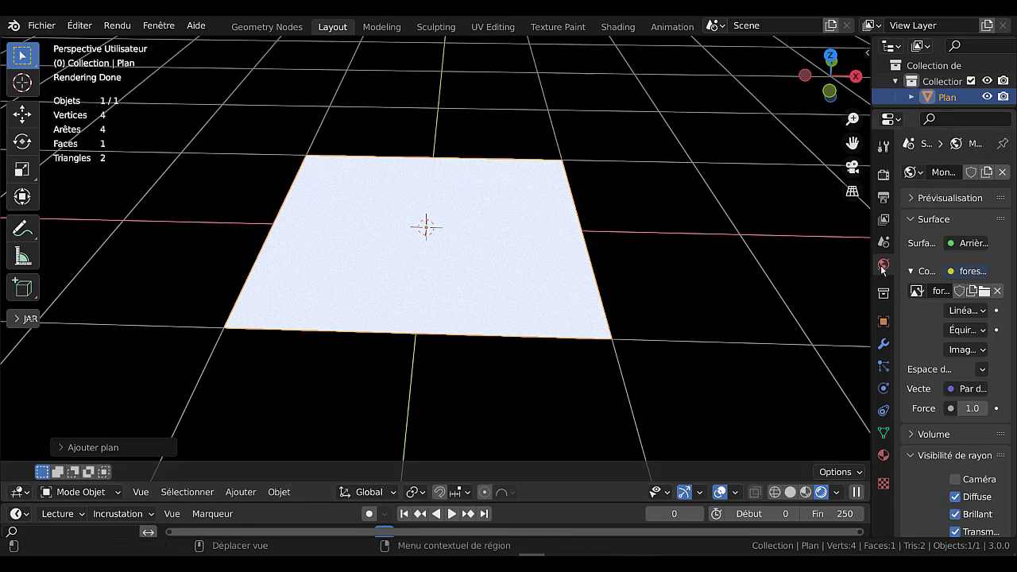
- Create a new material for the plane, with the properties area widened
left_click_drag(871, 258, 754, 257)
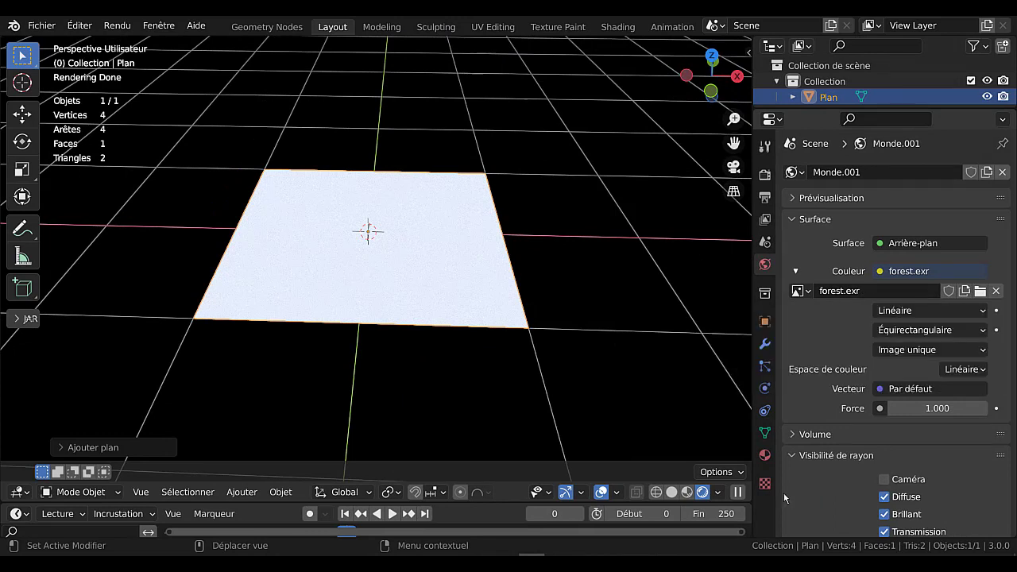
left_click(765, 456)
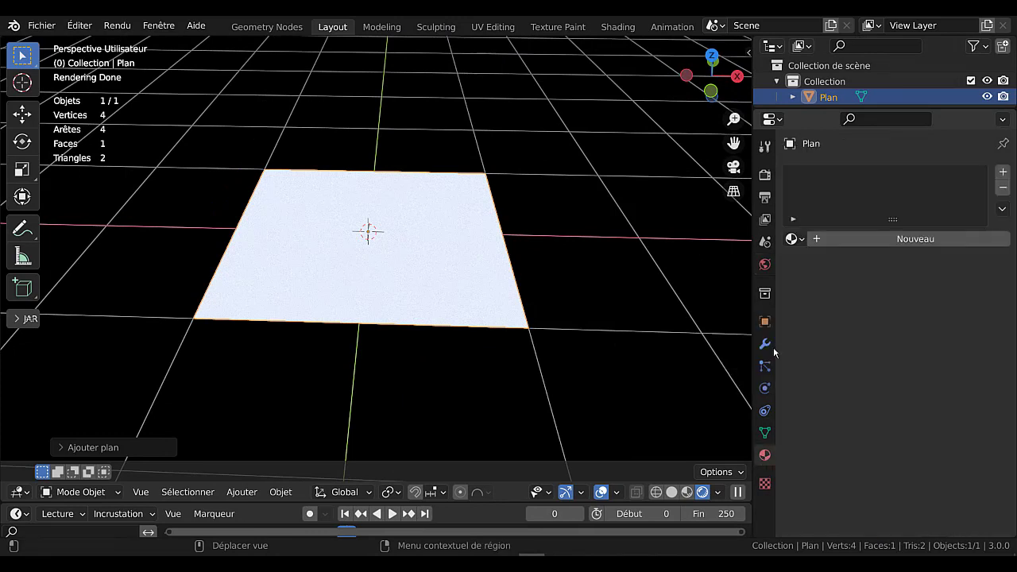
left_click_drag(751, 307, 910, 308)
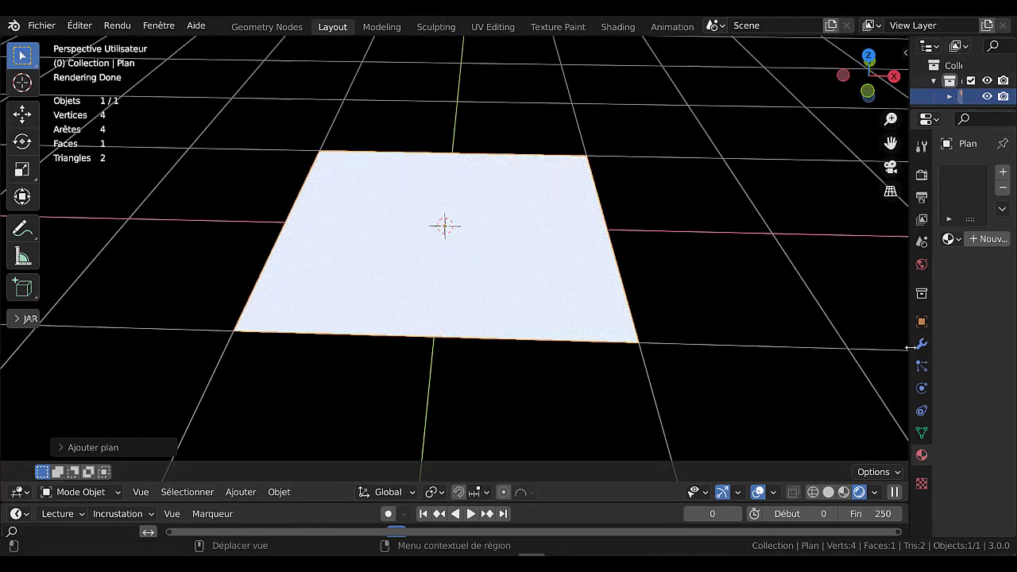
left_click_drag(911, 348, 792, 347)
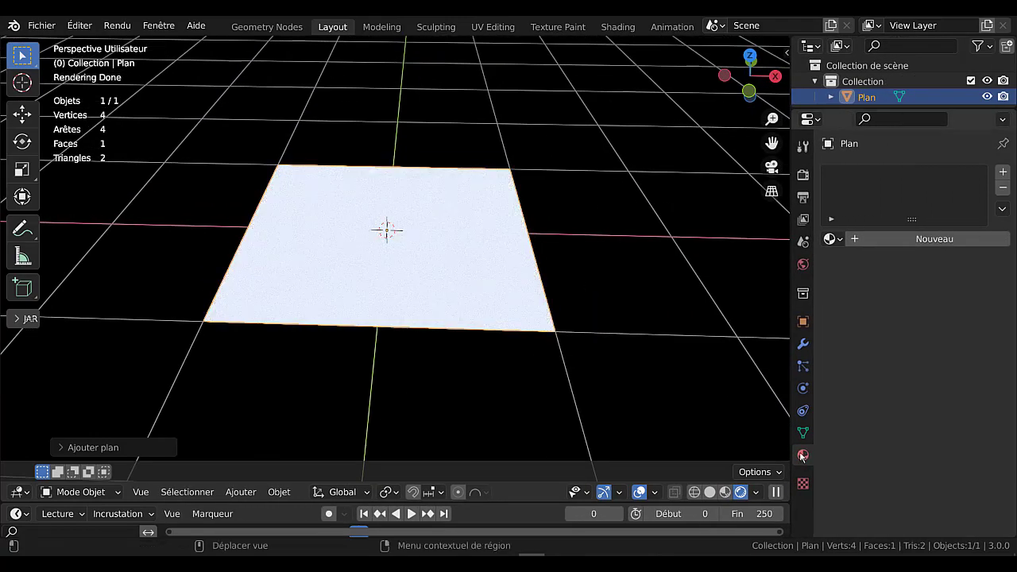
left_click(932, 241)
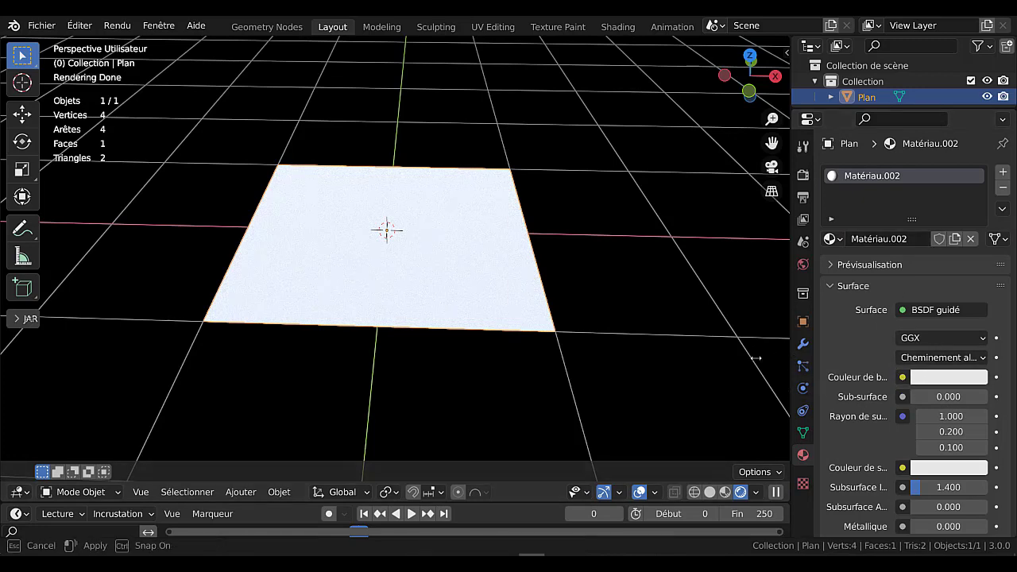
- Assign an image texture to the base colour of the plane's material
left_click_drag(789, 355, 705, 355)
left_click(851, 378)
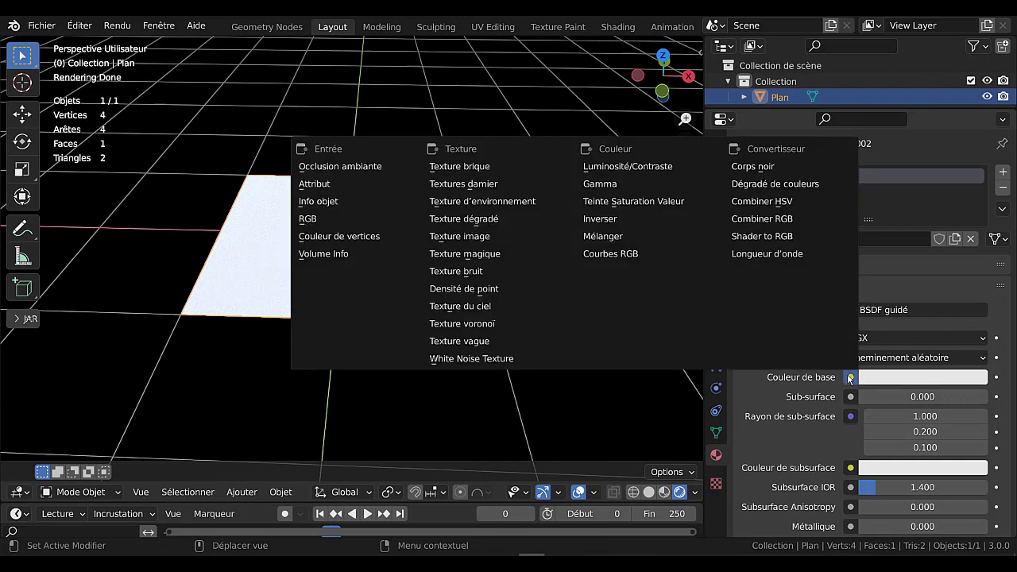
left_click(477, 239)
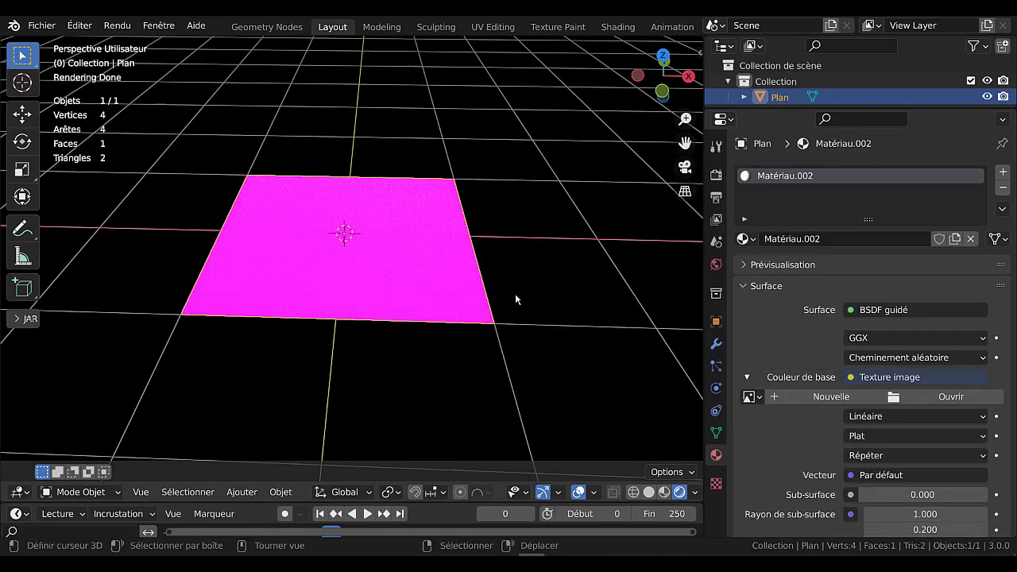
- Load crak_diffuseOriginal.bmp from the Desktop into the base colour's image texture and check it on the plane
left_click(946, 397)
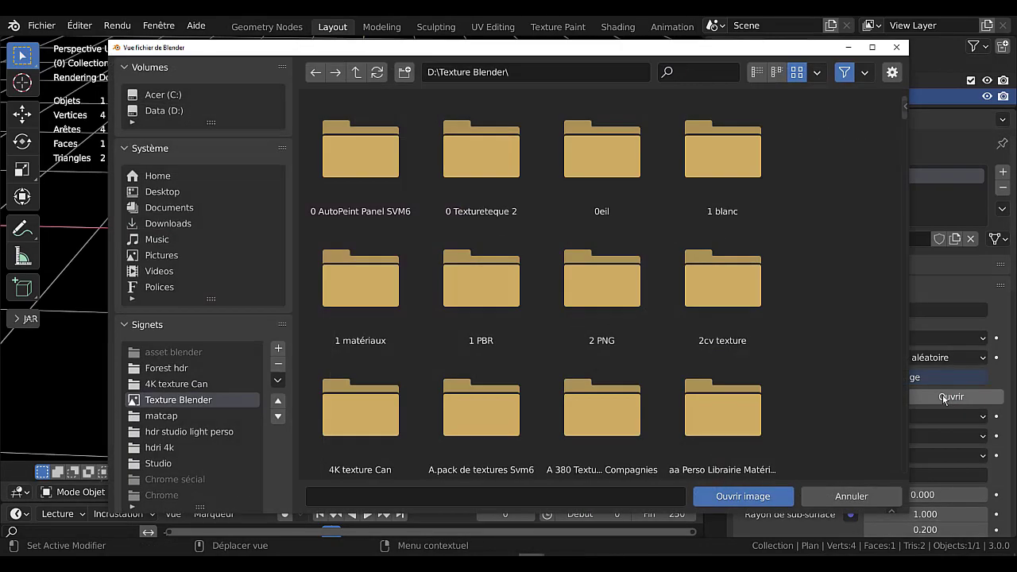
left_click(163, 193)
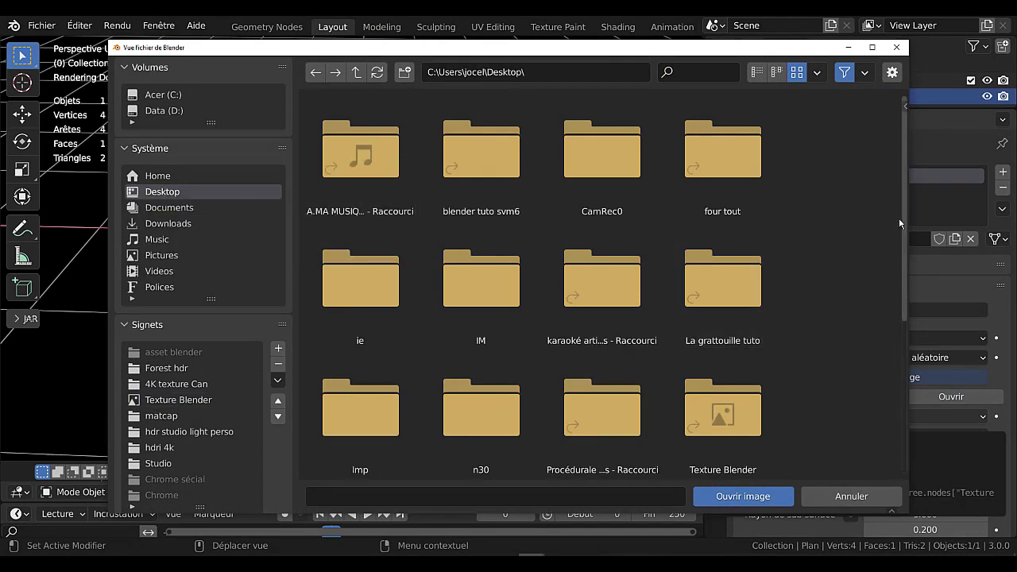
left_click_drag(907, 240, 886, 385)
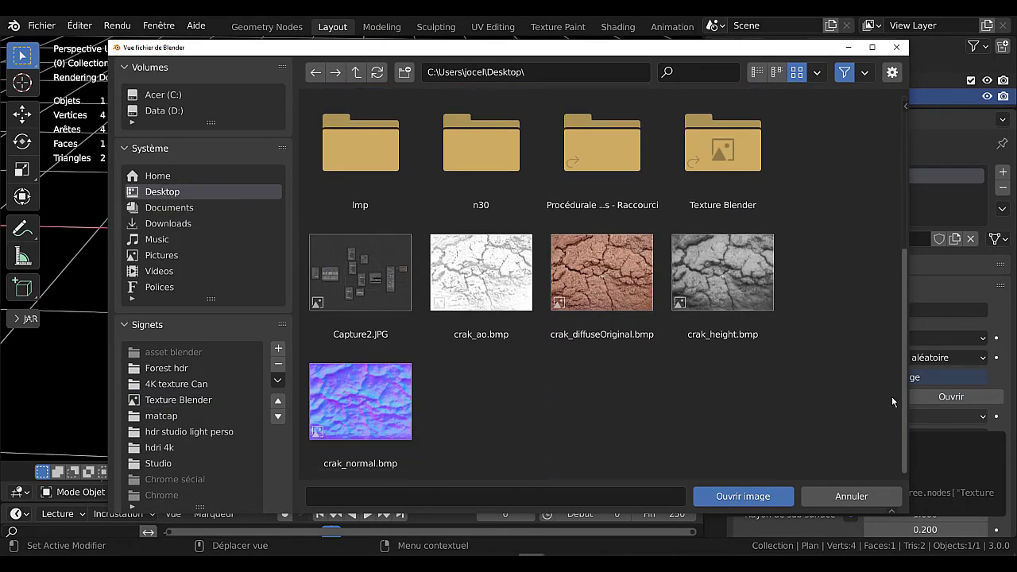
left_click(598, 280)
left_click(762, 496)
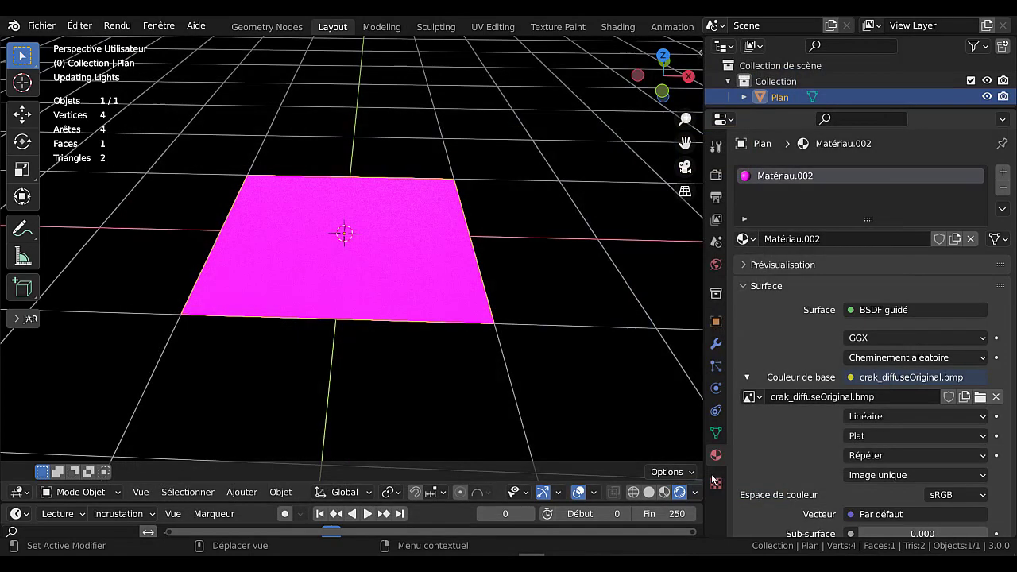
scroll(580, 289, "up", 1)
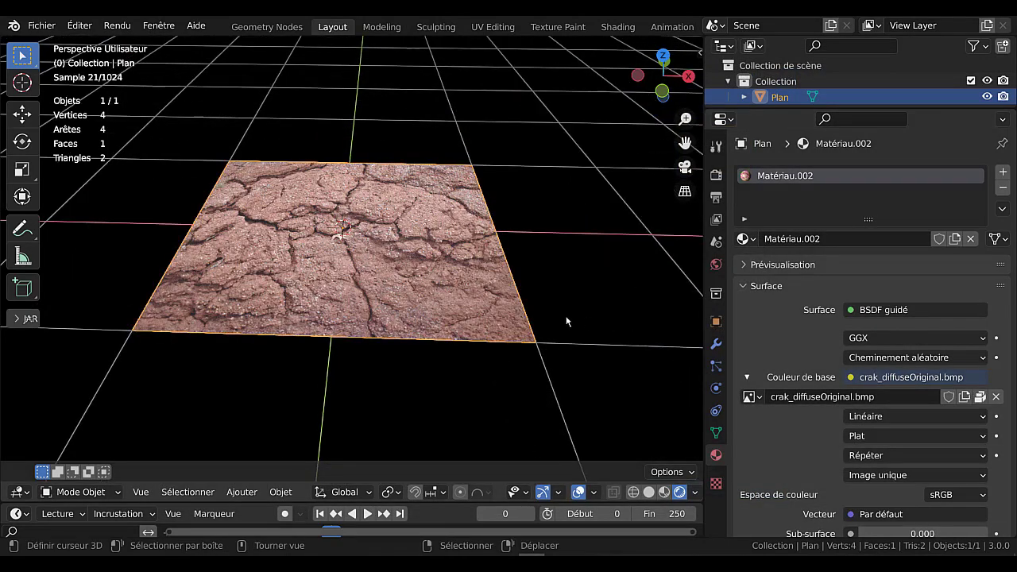
mouse_move(567, 321)
middle_mouse_down()
mouse_move(356, 304)
mouse_move(485, 223)
middle_mouse_up()
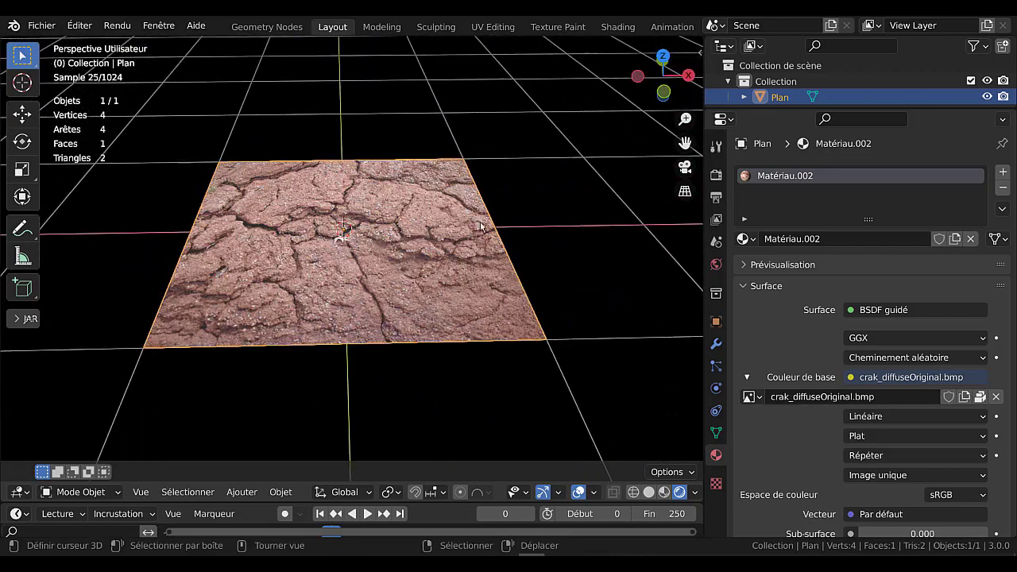
- Switch to the Shading workspace, enlarge the node editor and spread the texture, BSDF and output nodes apart
left_click(617, 29)
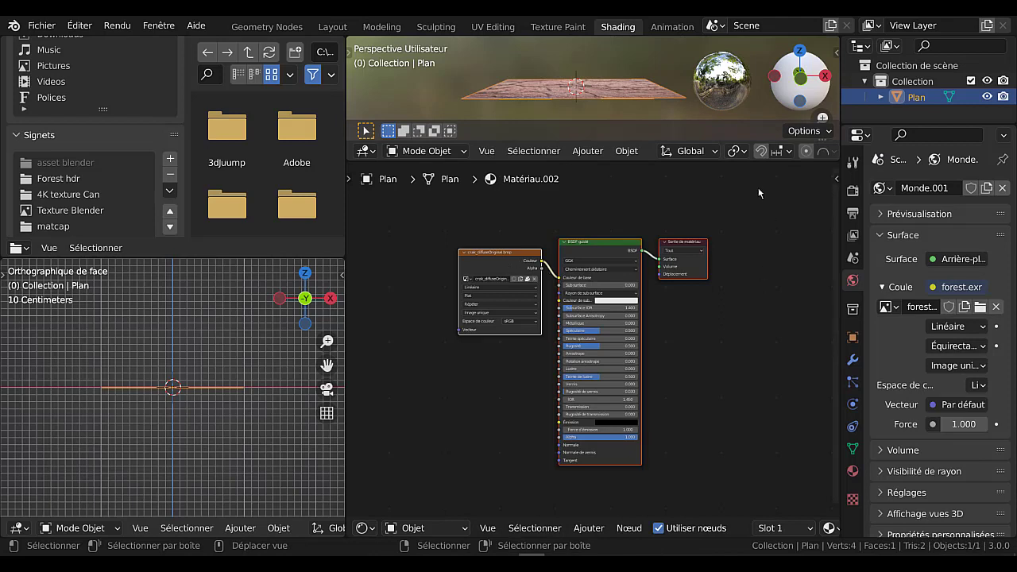
left_click_drag(736, 137, 736, 78)
scroll(704, 345, "down", 3)
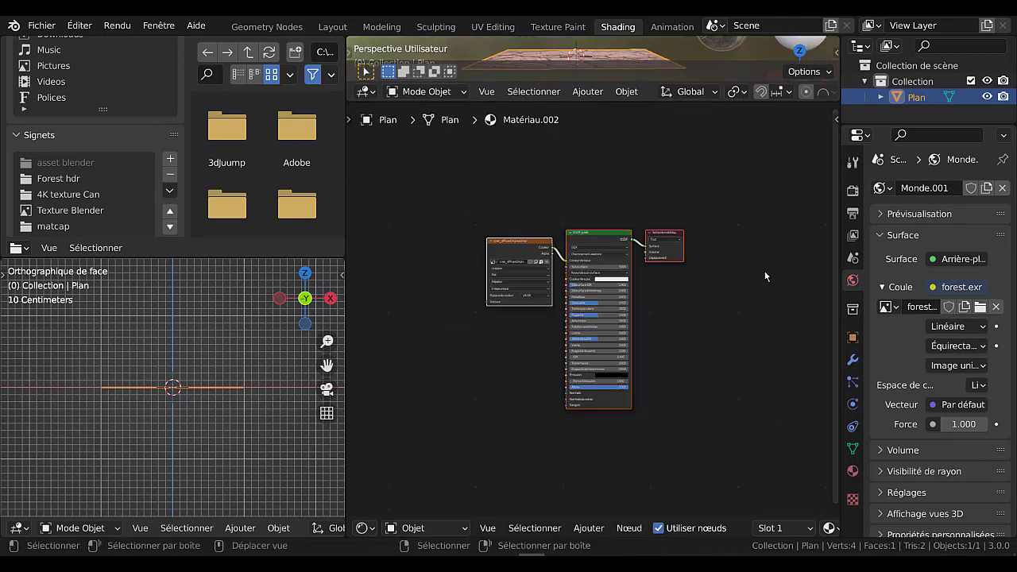
left_click_drag(548, 287, 490, 262)
left_click_drag(698, 270, 743, 263)
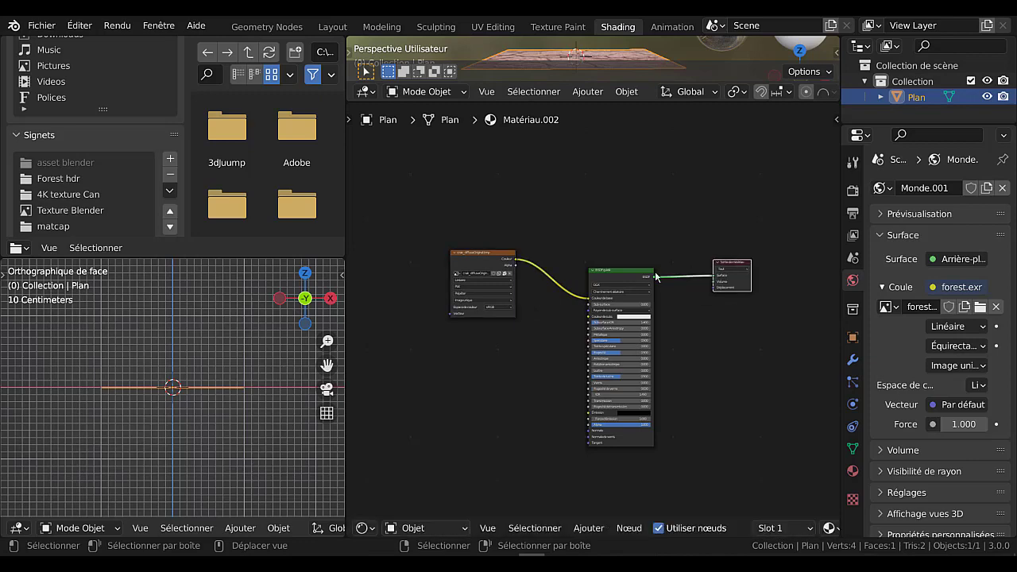
left_click_drag(620, 278, 640, 256)
scroll(595, 336, "up", 2)
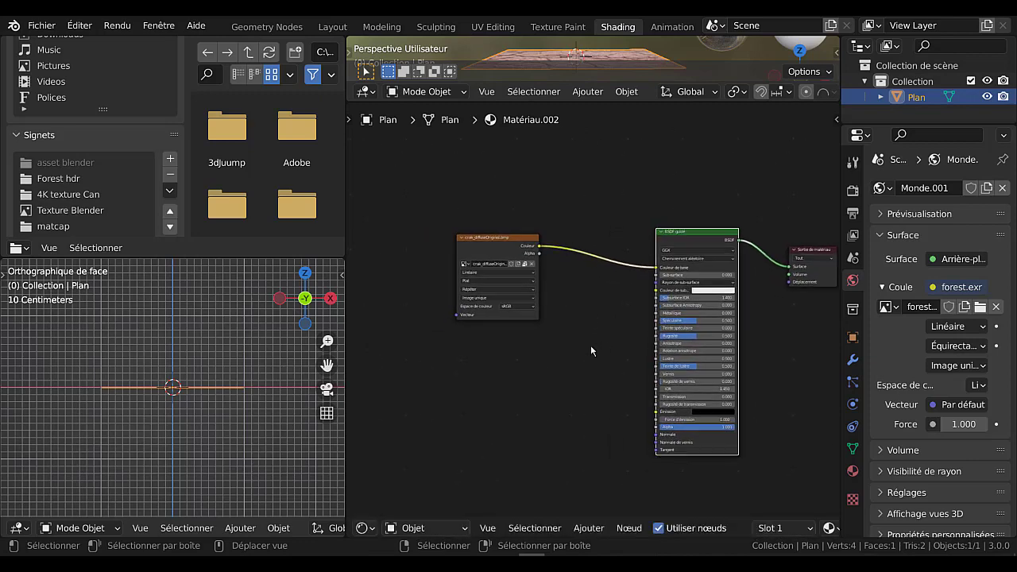
left_click_drag(492, 253, 538, 253)
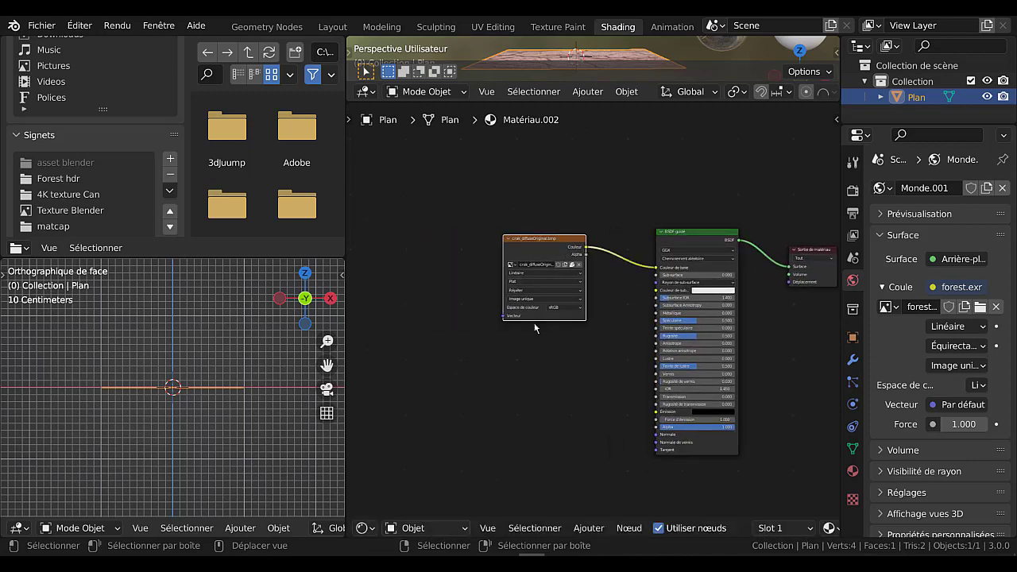
- Duplicate the diffuse image texture node, place the copy below the original and make its image a single-user copy
scroll(547, 238, "up", 2)
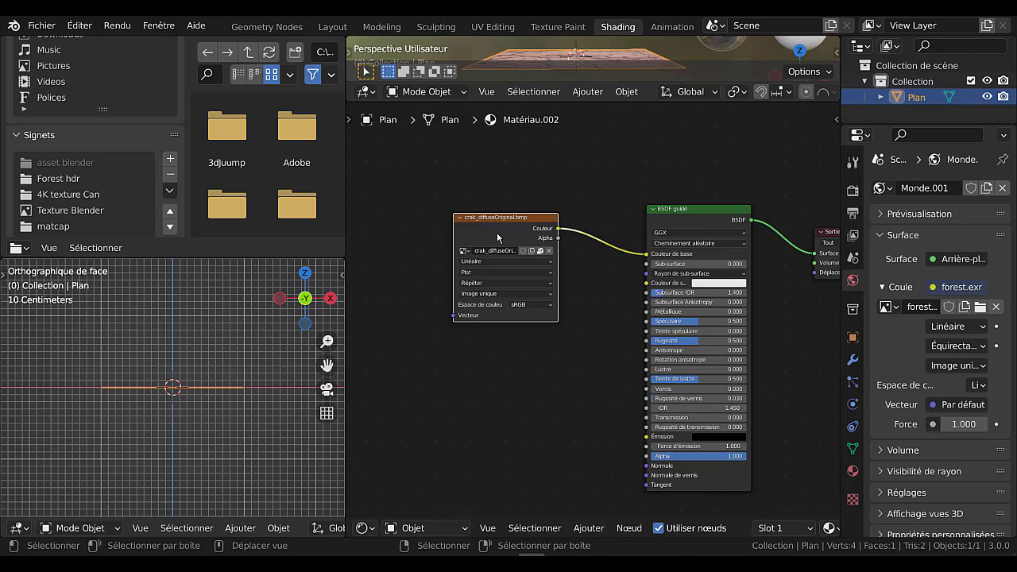
key("shift+d")
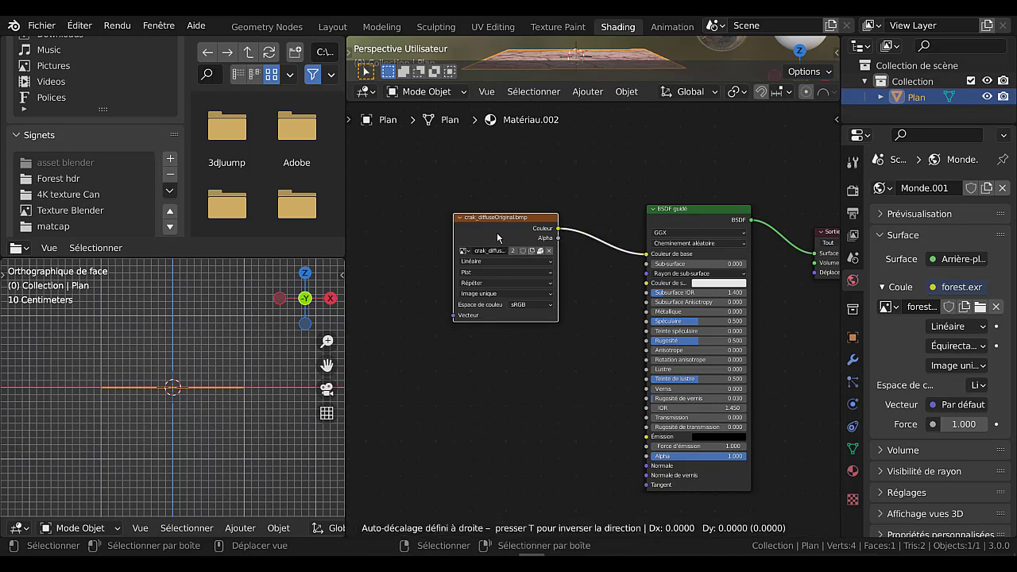
left_click(498, 366)
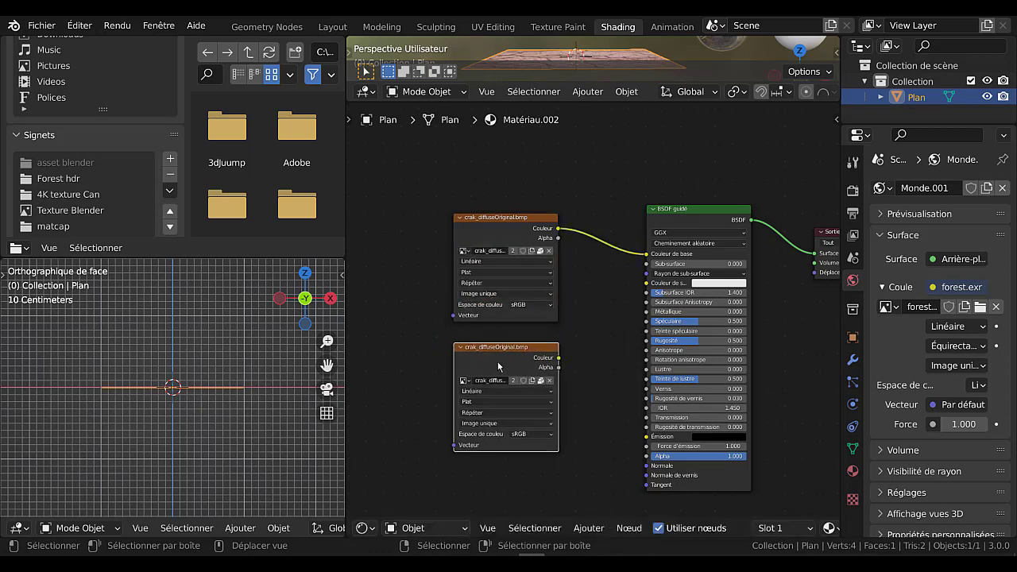
scroll(563, 371, "up", 3)
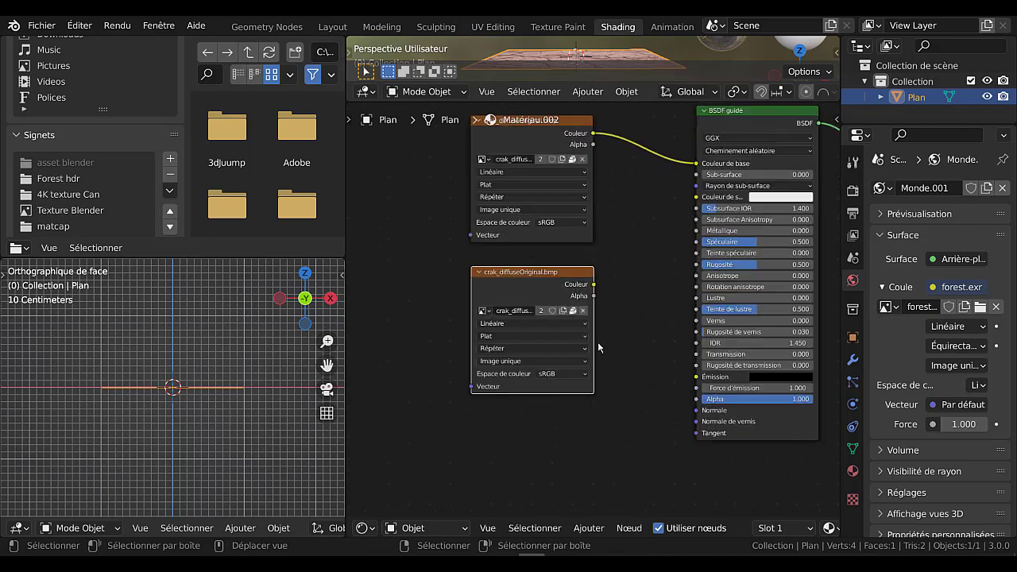
left_click(537, 311)
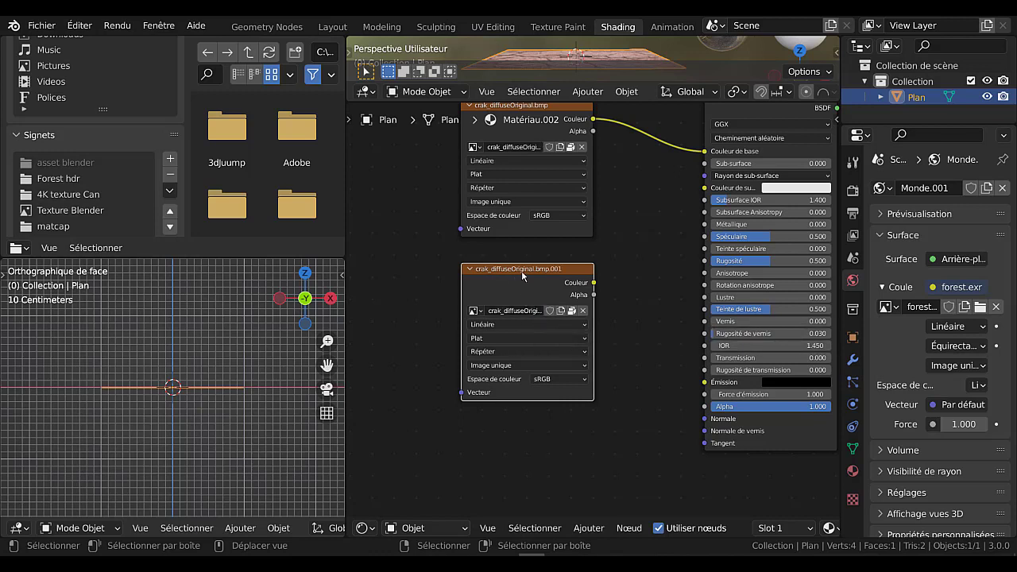
mouse_move(522, 270)
left_mouse_down()
mouse_move(521, 295)
mouse_move(519, 279)
left_mouse_up()
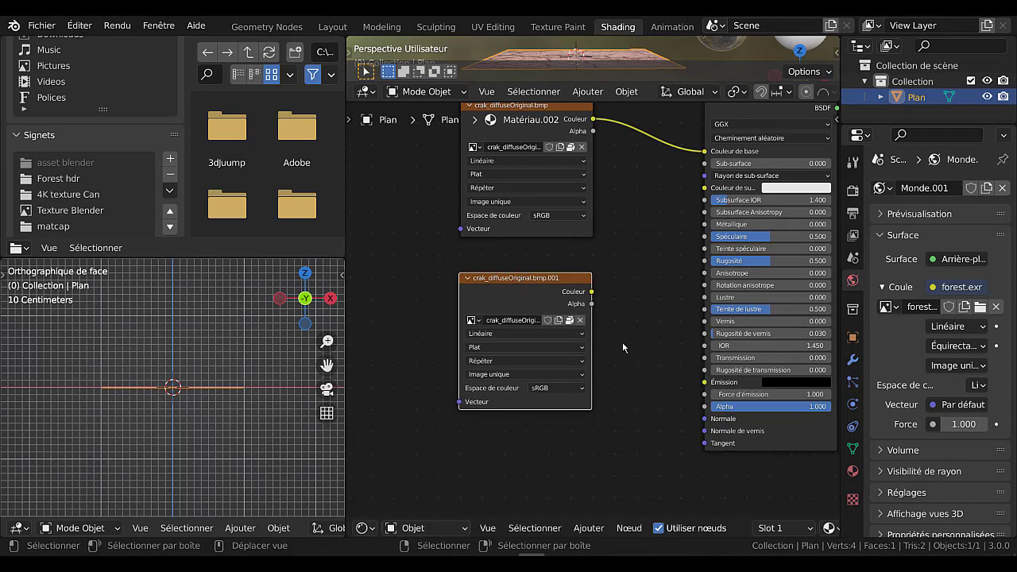
scroll(636, 369, "up", 3)
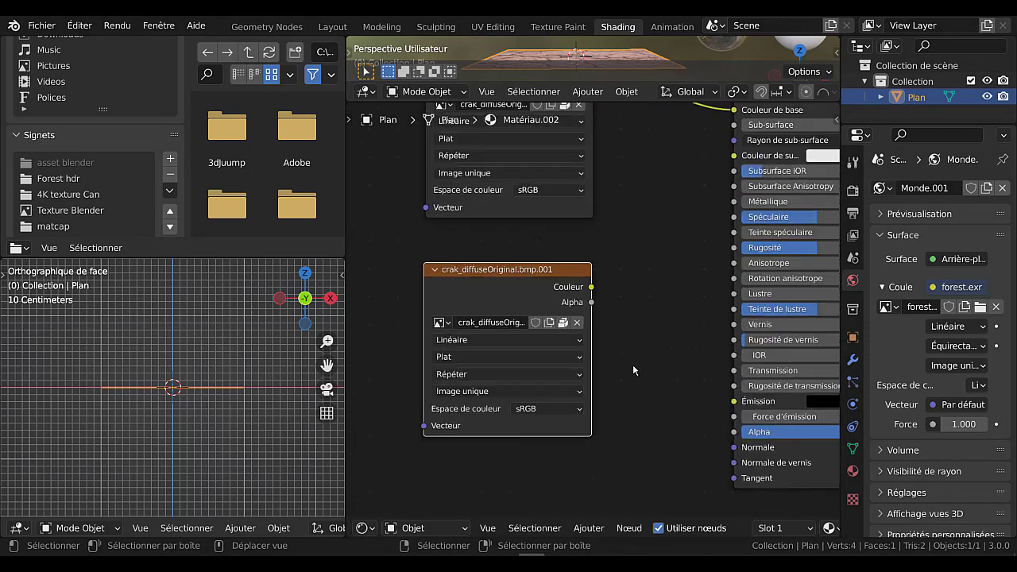
left_click_drag(492, 272, 519, 260)
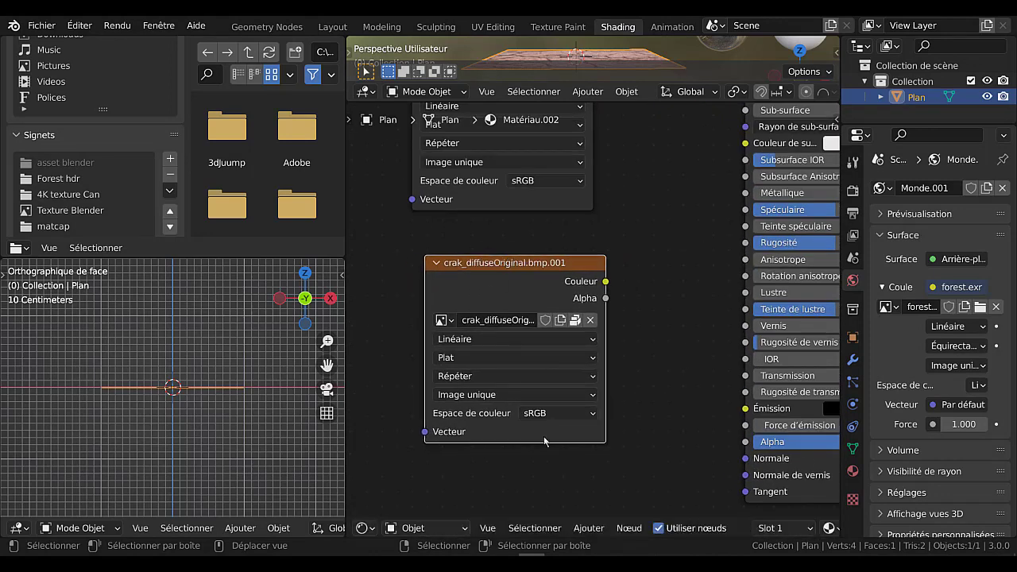
middle_click_drag(663, 348, 670, 335)
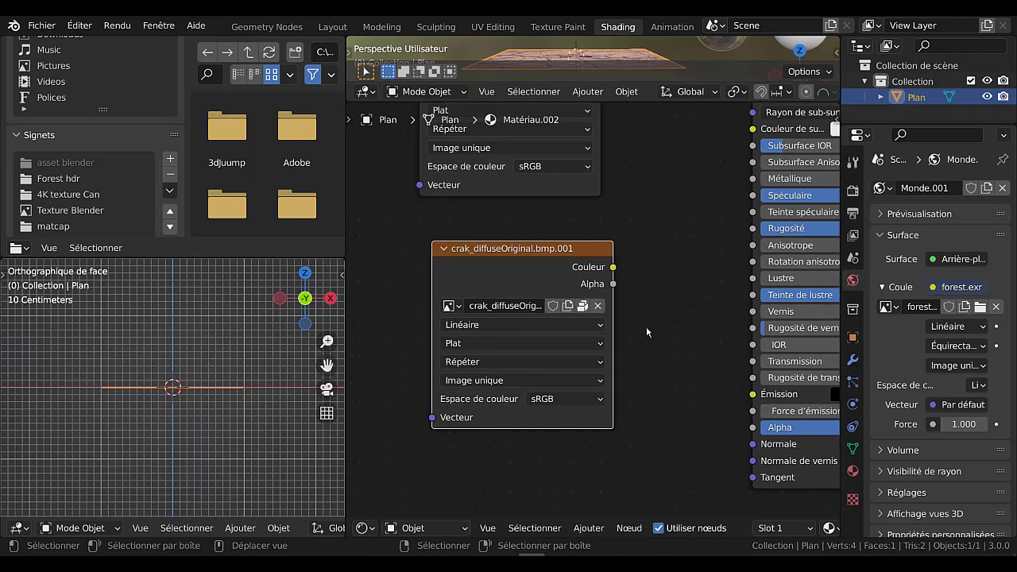
left_click_drag(554, 267, 547, 267)
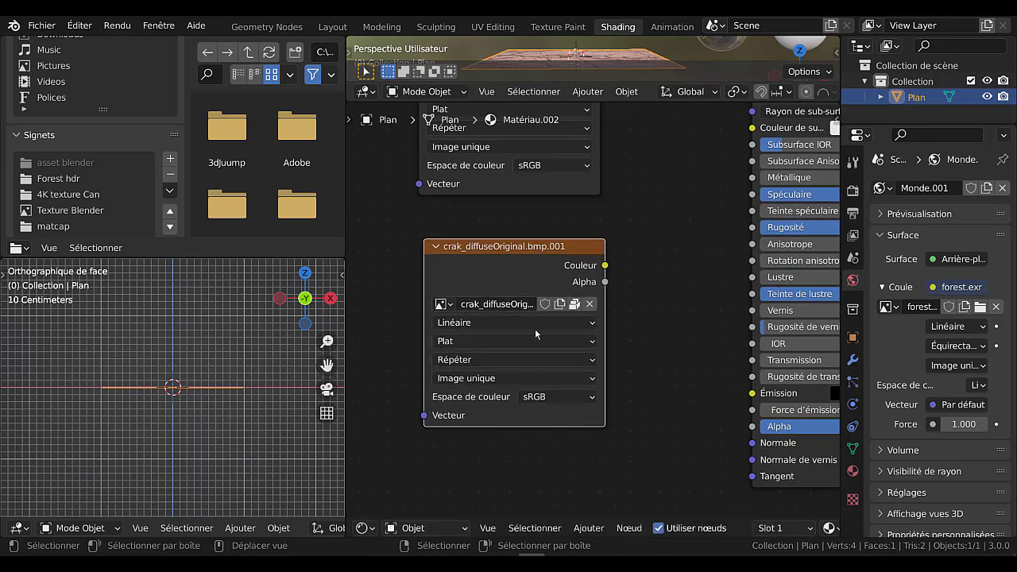
- Set the duplicated texture node's colour space to Non-Color
left_click(544, 398)
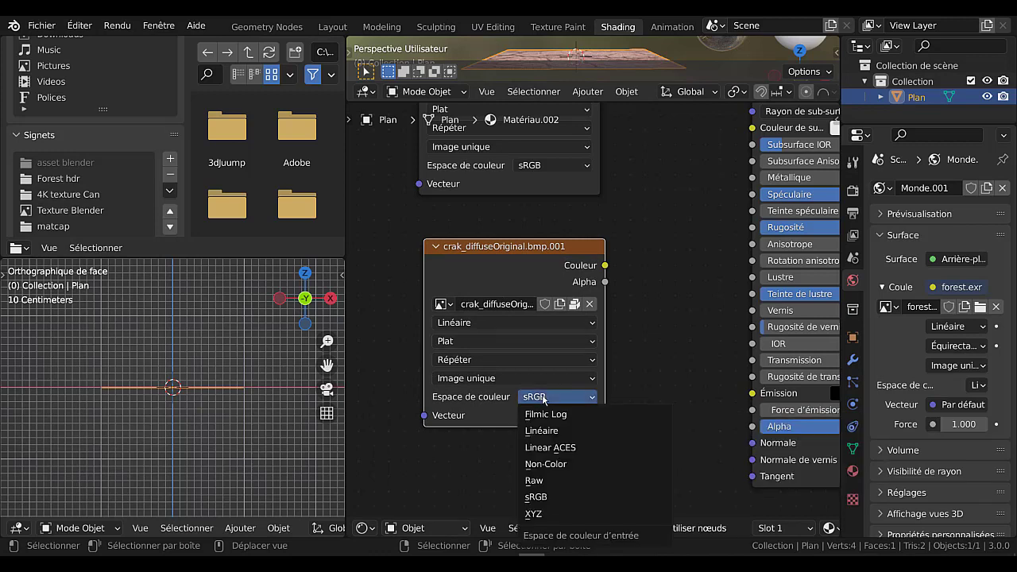
left_click(541, 464)
scroll(548, 461, "down", 2)
middle_click_drag(554, 456, 595, 463)
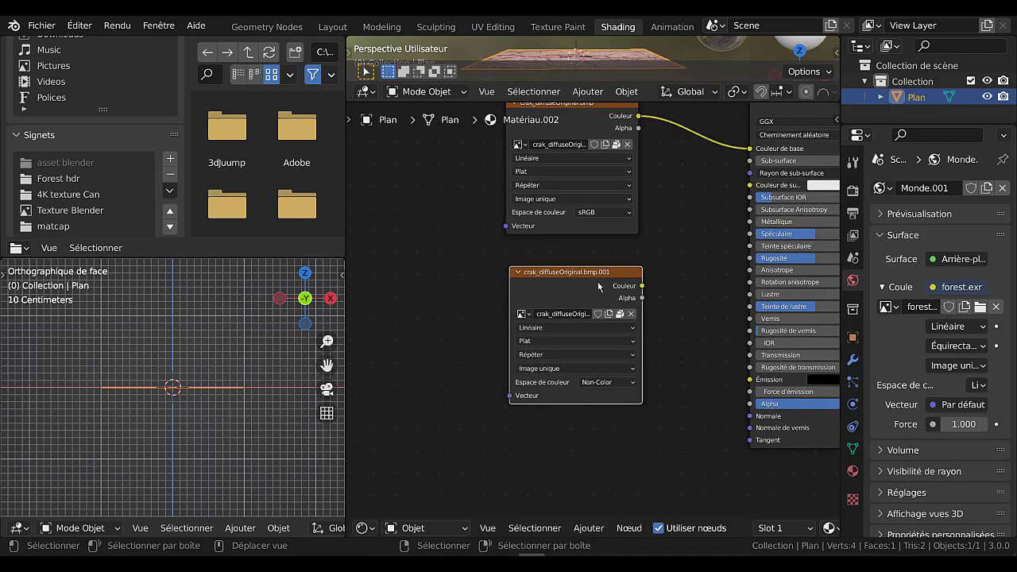
- Move the duplicated texture node lower, unpack its image and replace it with crak_normal.bmp from the Desktop
left_click_drag(600, 286, 561, 340)
left_click(582, 368)
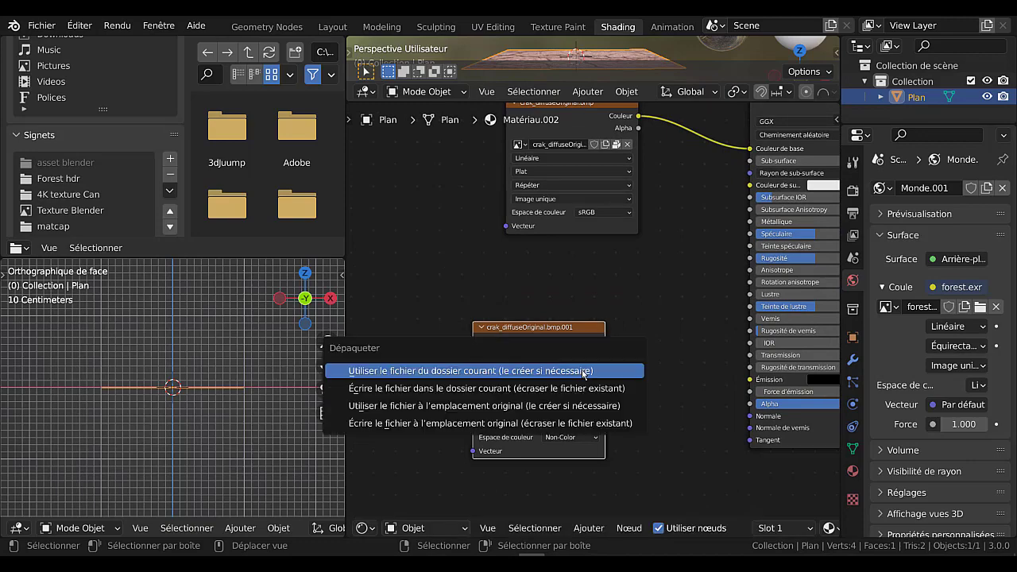
left_click(584, 366)
left_click(583, 368)
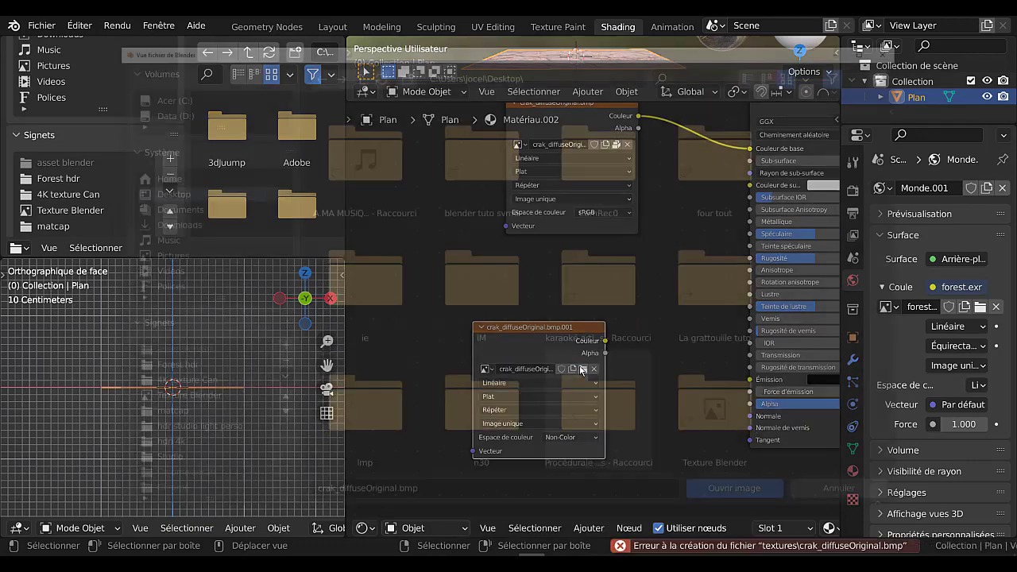
scroll(843, 320, "down", 5)
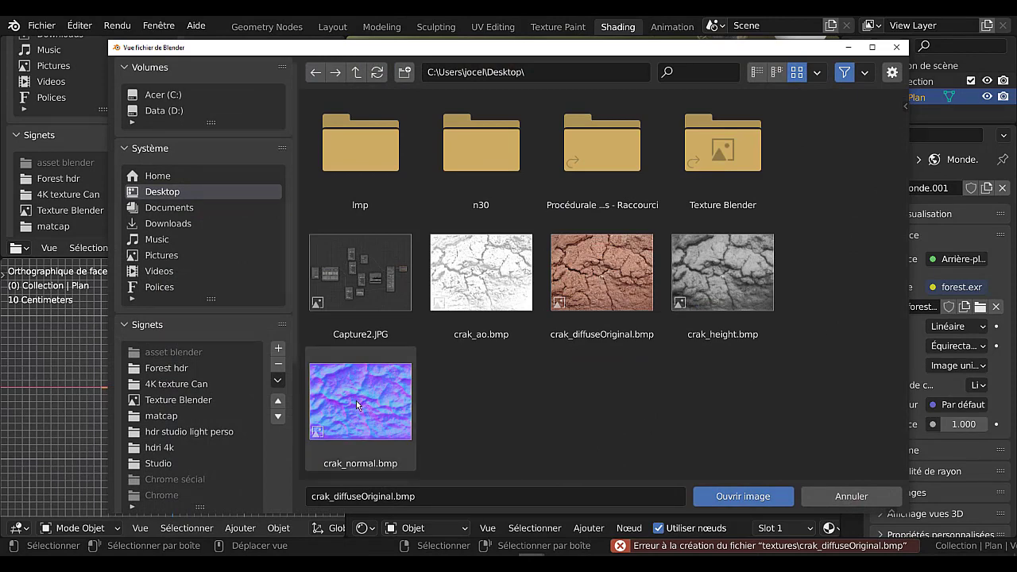
left_click(356, 400)
left_click(701, 493)
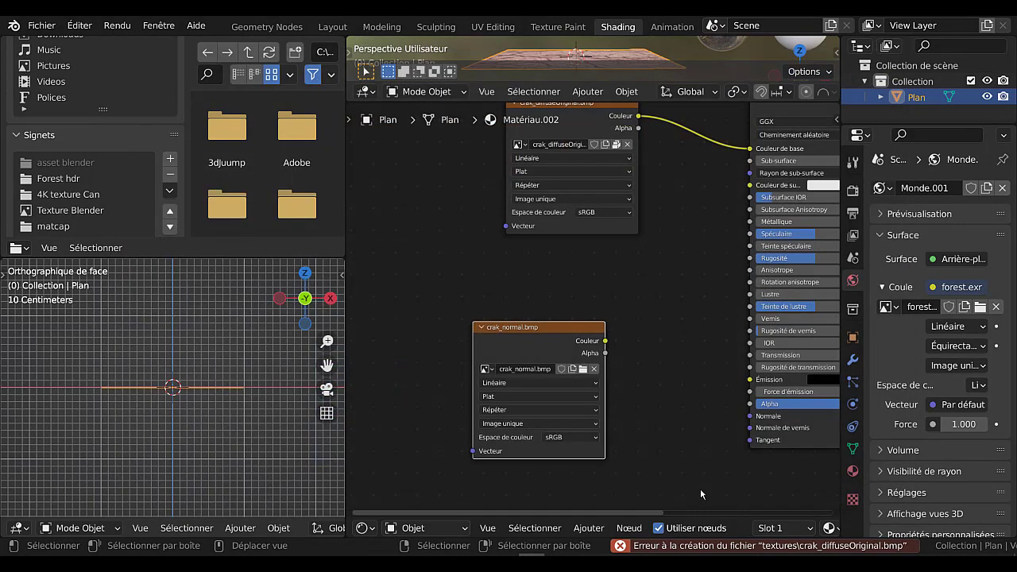
- Add a Bump node between the crak_normal.bmp texture and the BSDF node
middle_click_drag(692, 423, 672, 401)
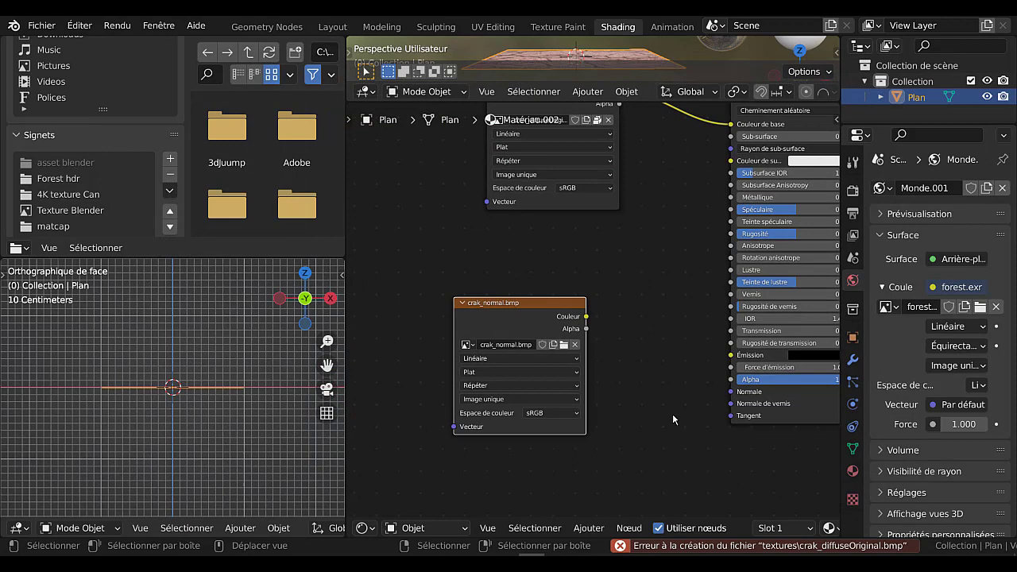
left_click(586, 534)
mouse_move(619, 410)
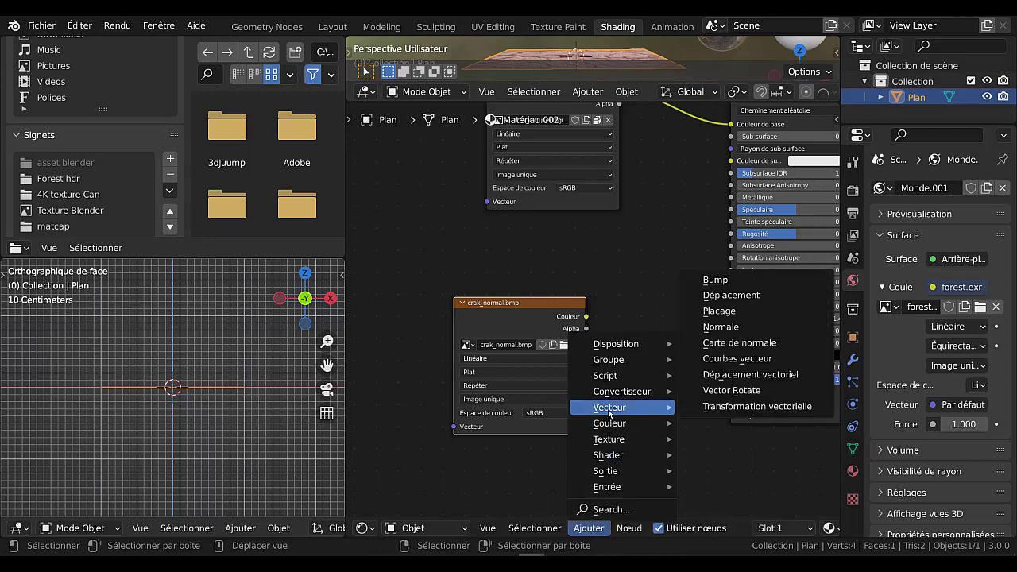
left_click(722, 281)
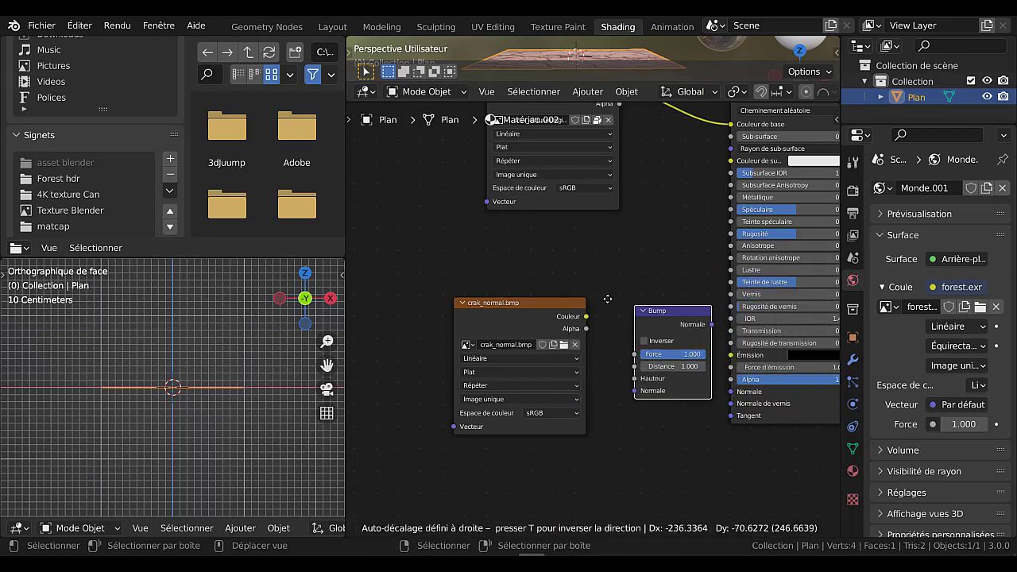
left_click(616, 355)
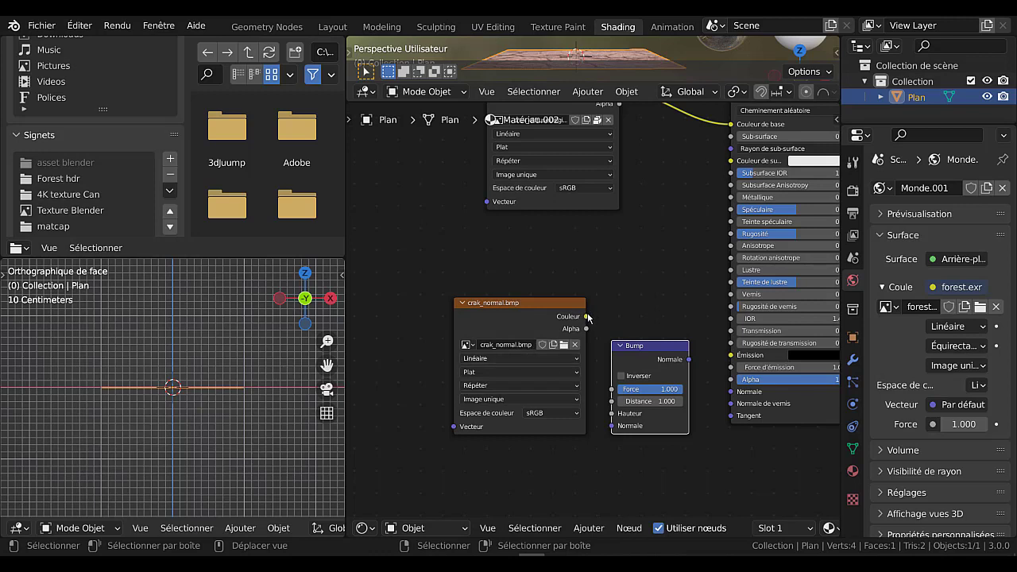
- Connect the crak_normal.bmp texture's colour output to the Bump node's height input and space the two nodes out
left_click_drag(589, 317, 620, 421)
left_click_drag(617, 421, 580, 486)
left_click_drag(586, 317, 613, 414)
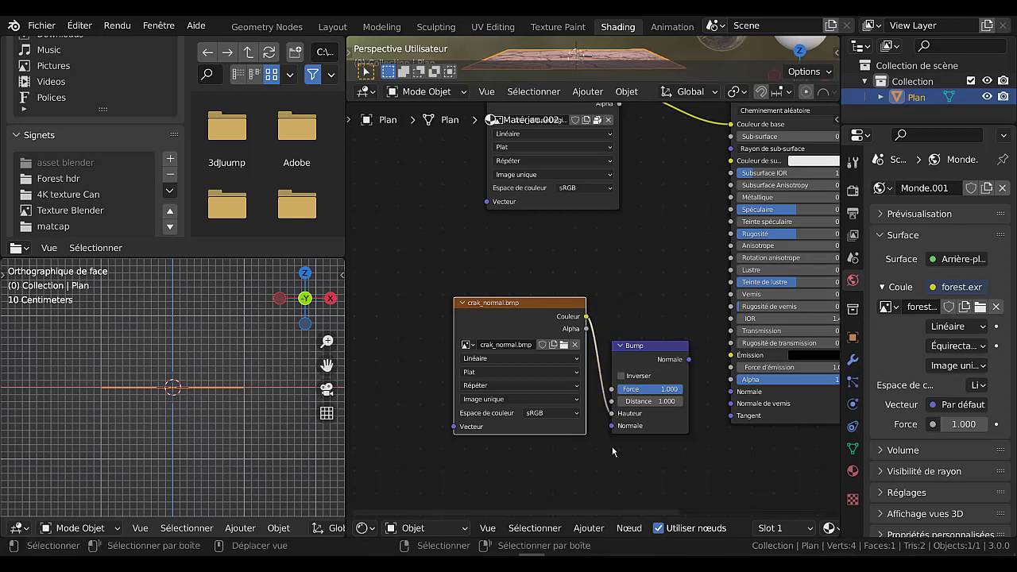
left_click_drag(518, 310, 483, 305)
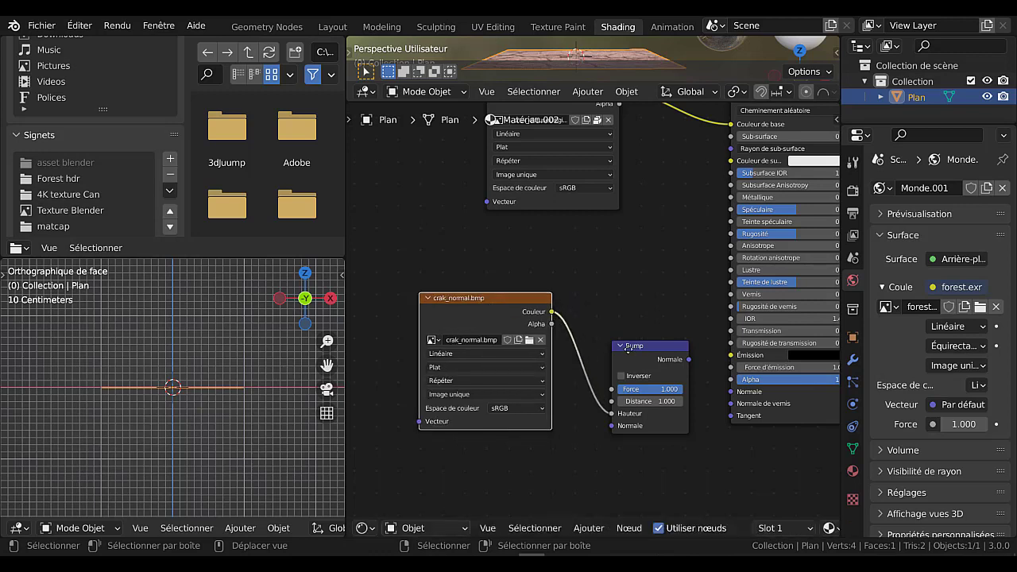
left_click_drag(628, 347, 596, 338)
- Connect the Bump node's normal output to the BSDF node's normal input
left_click_drag(659, 351, 699, 364)
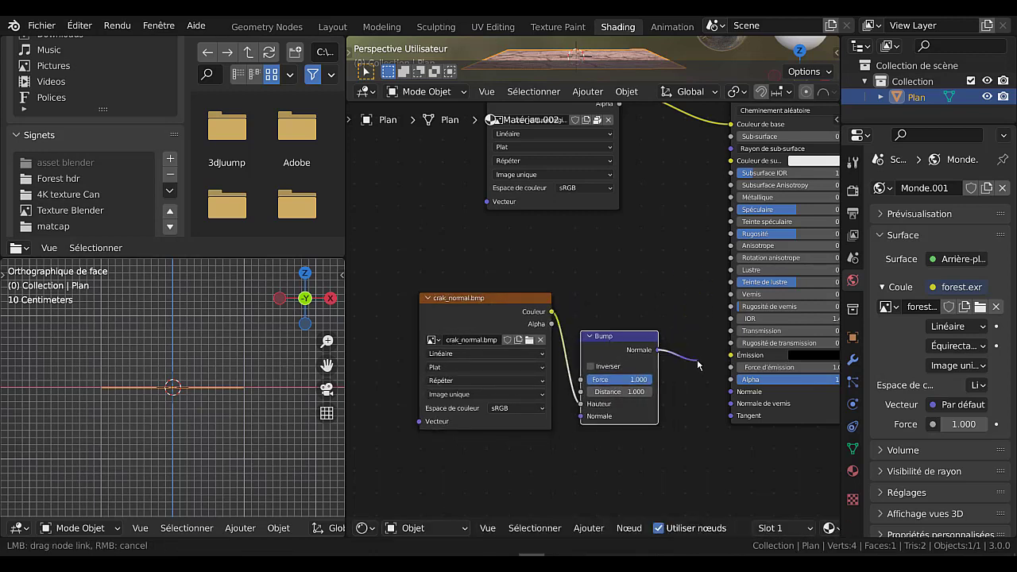
left_click_drag(716, 397, 641, 380)
left_click_drag(699, 370, 731, 392)
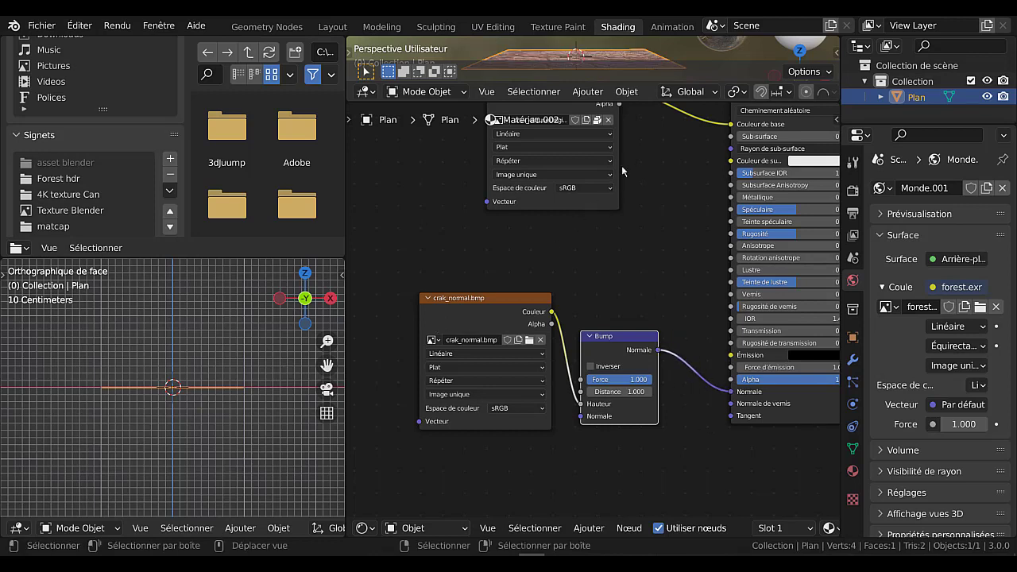
- Switch the front orthographic viewport to rendered shading and view the textured plane at an angle in perspective
scroll(262, 528, "down", 6)
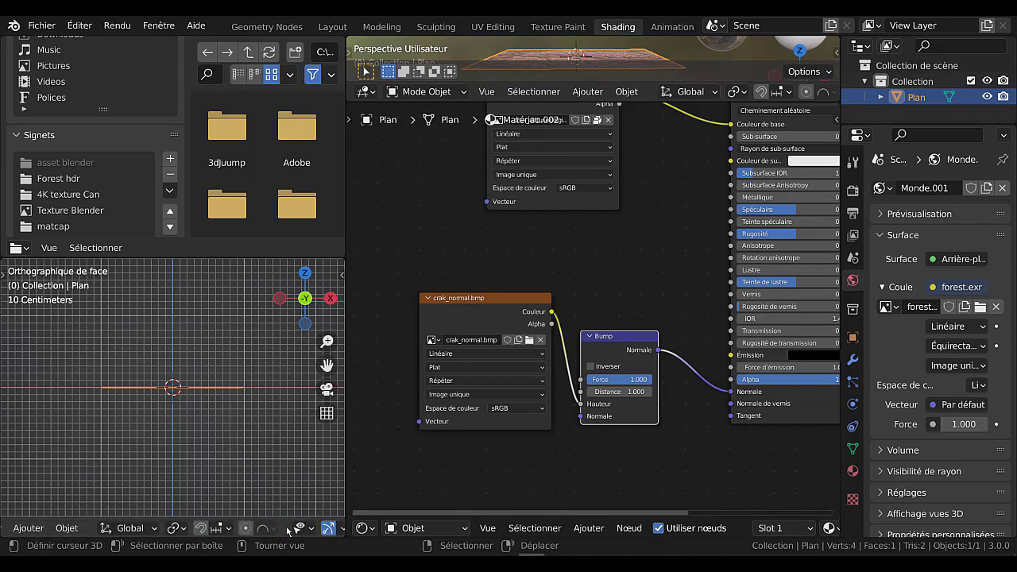
left_click(315, 529)
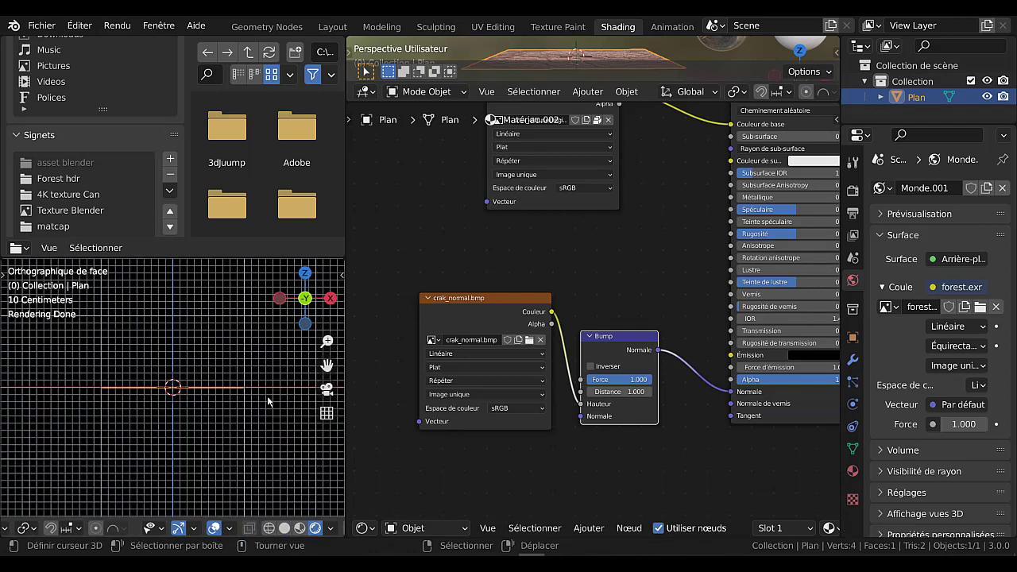
middle_click_drag(263, 400, 303, 470)
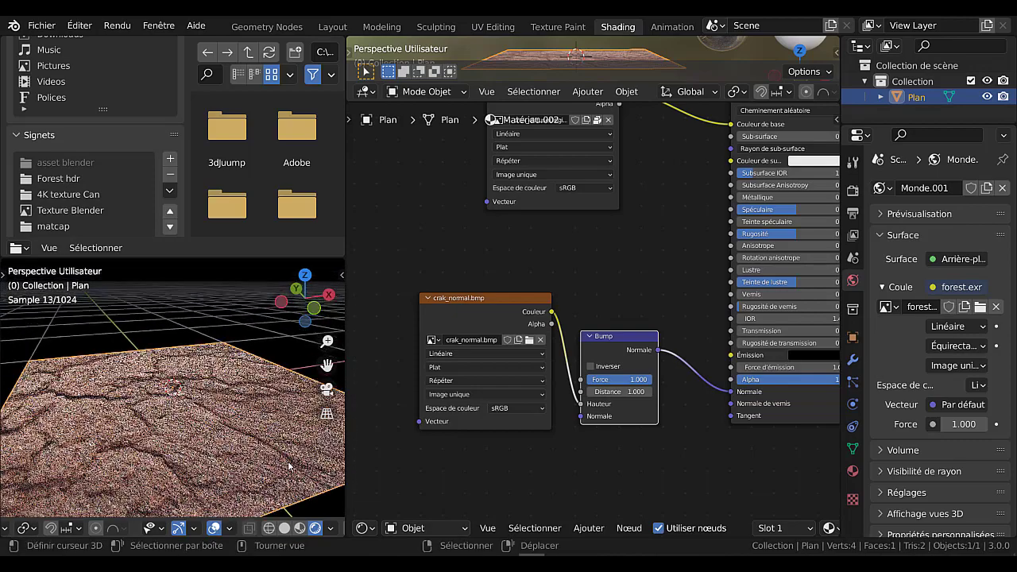
- Disconnect the Bump node from the BSDF normal input, reconnect it, and compare the plane's relief in the rendered view
middle_click_drag(504, 481, 535, 466)
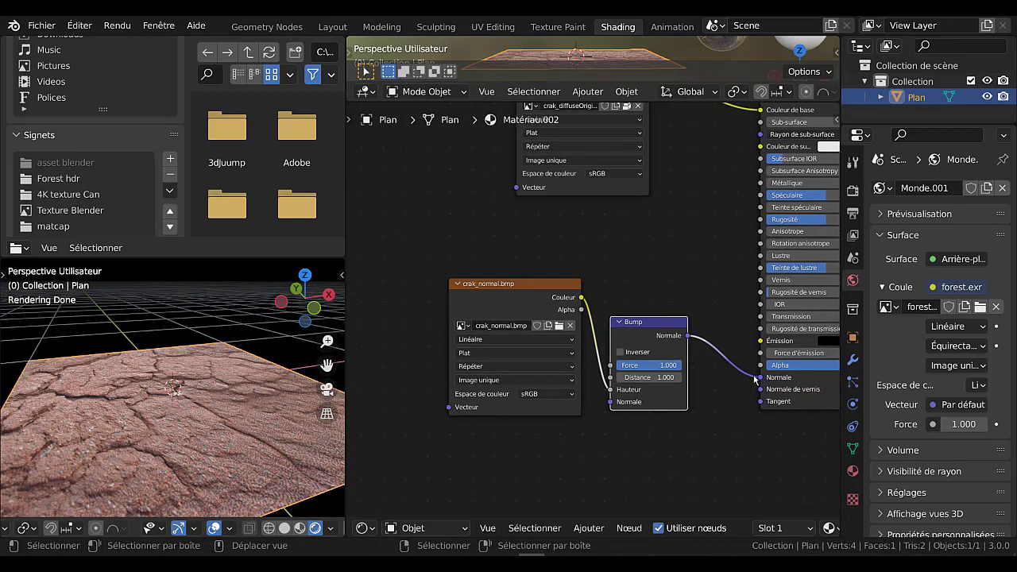
left_click_drag(761, 377, 729, 408)
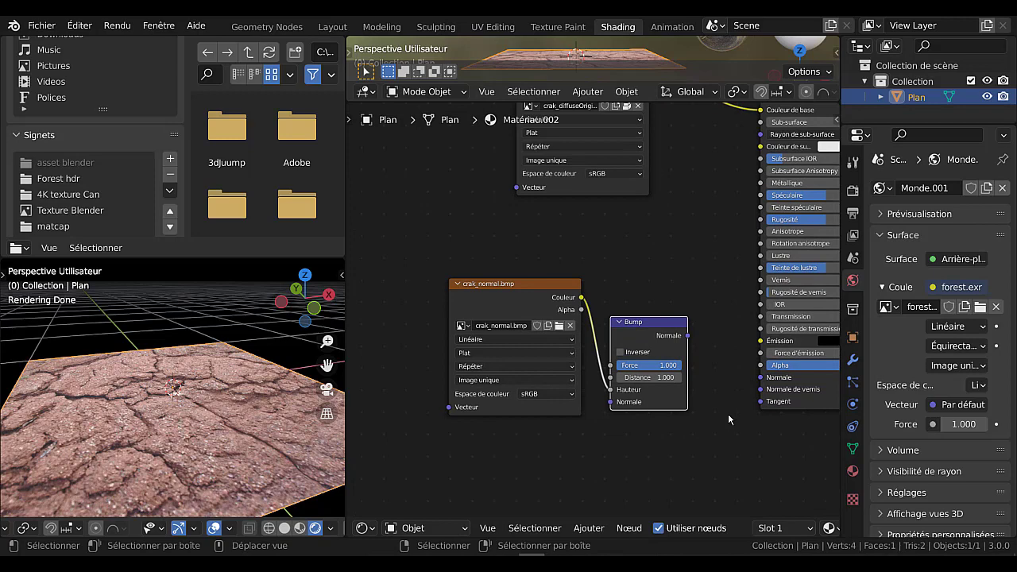
left_click_drag(688, 336, 725, 418)
scroll(614, 295, "down", 2)
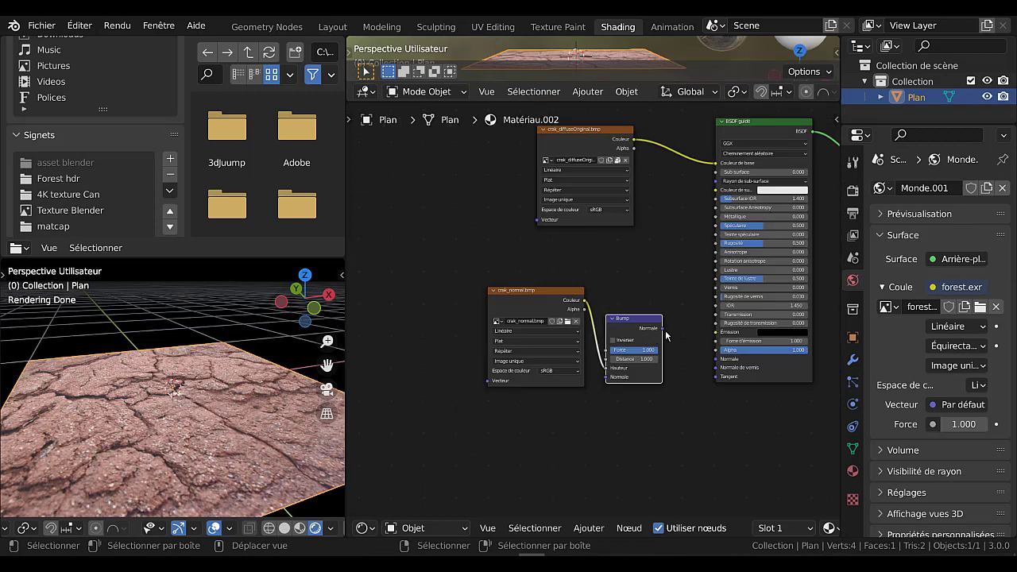
left_click_drag(660, 328, 692, 380)
left_click_drag(662, 328, 716, 359)
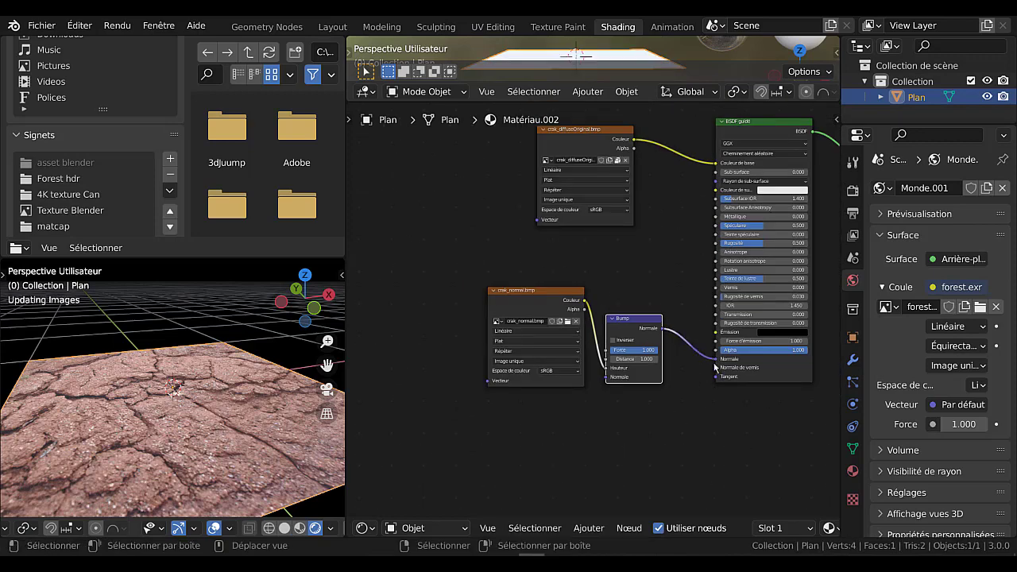
scroll(193, 474, "up", 2)
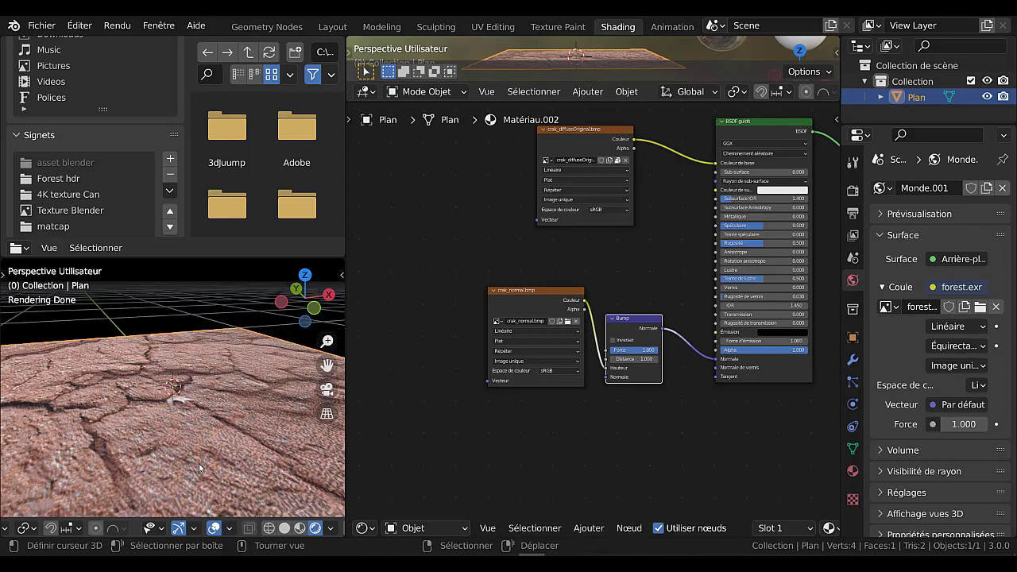
middle_click_drag(194, 469, 263, 398)
scroll(262, 399, "up", 2)
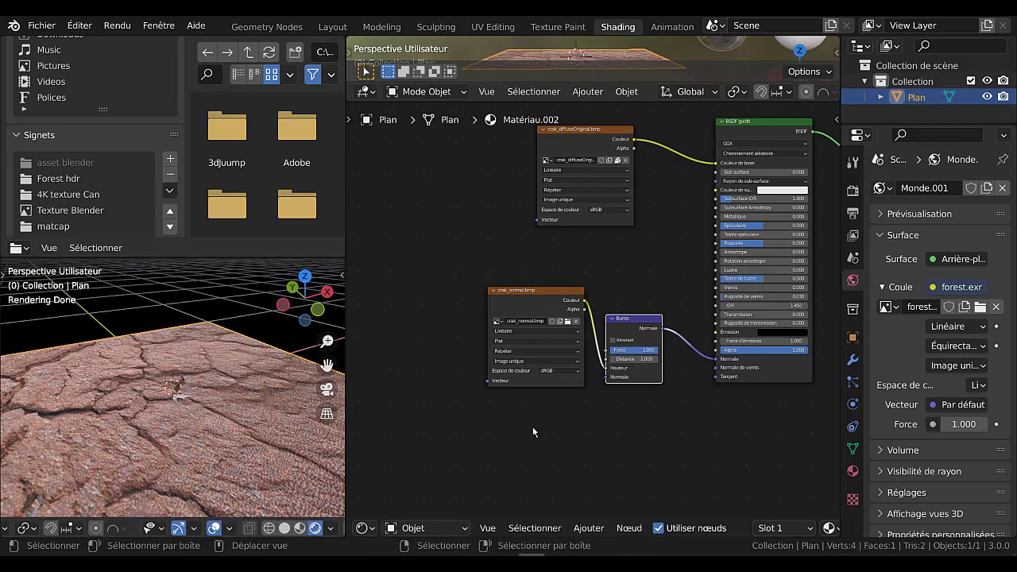
- Move the crak_normal.bmp texture and Bump nodes farther from the BSDF node to space out the node layout
scroll(536, 431, "down", 2)
left_click_drag(549, 360, 519, 414)
left_click_drag(612, 343, 607, 380)
middle_click_drag(698, 460, 682, 422)
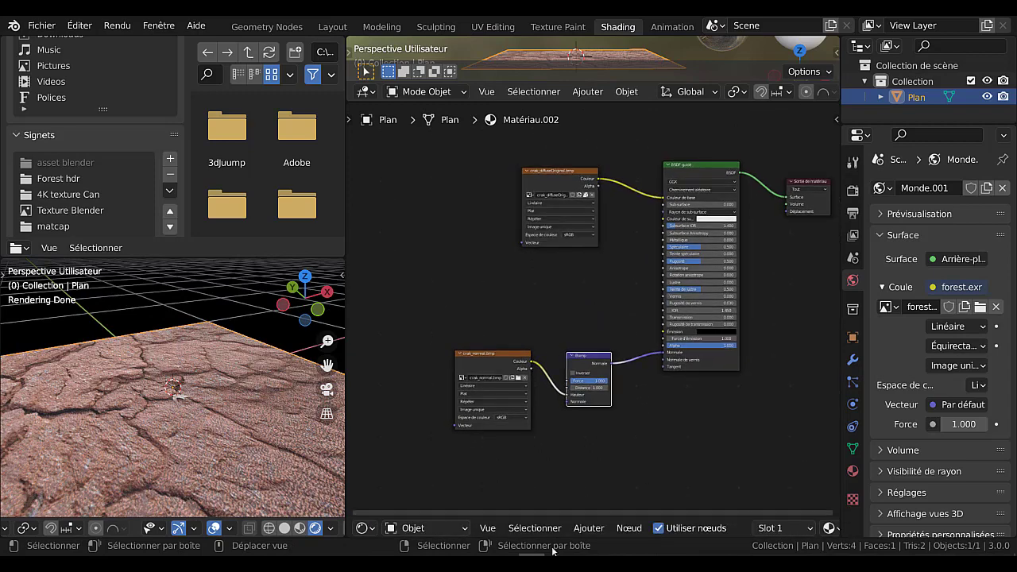
- Duplicate the crak_normal.bmp texture node and place the copy above the original
mouse_move(553, 552)
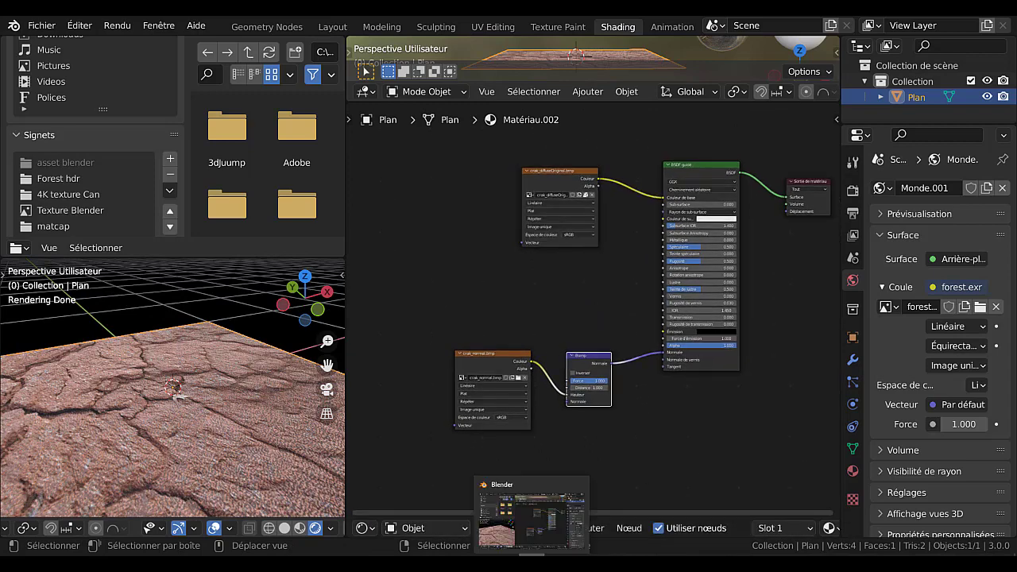
left_click(470, 359)
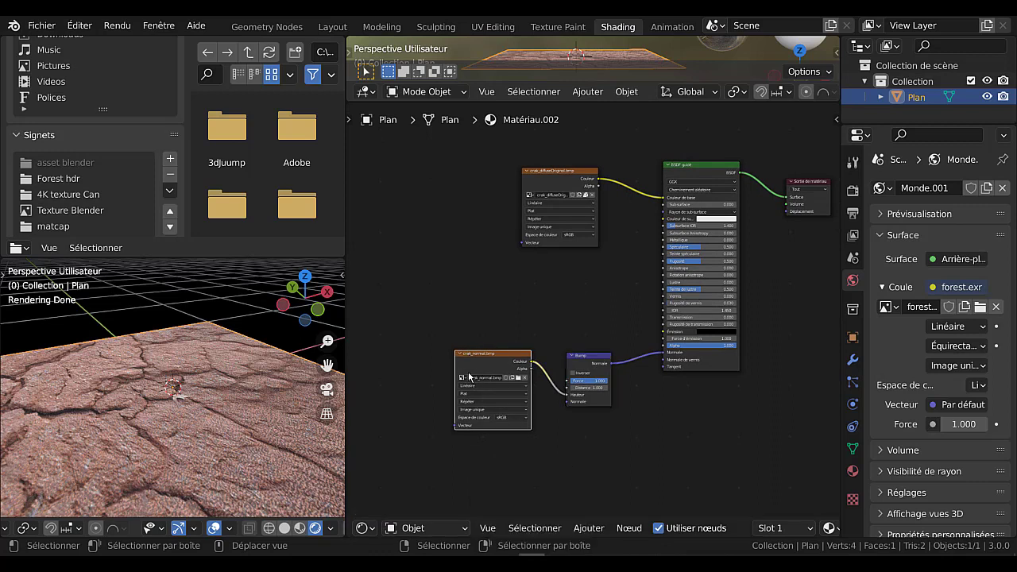
left_click(468, 377)
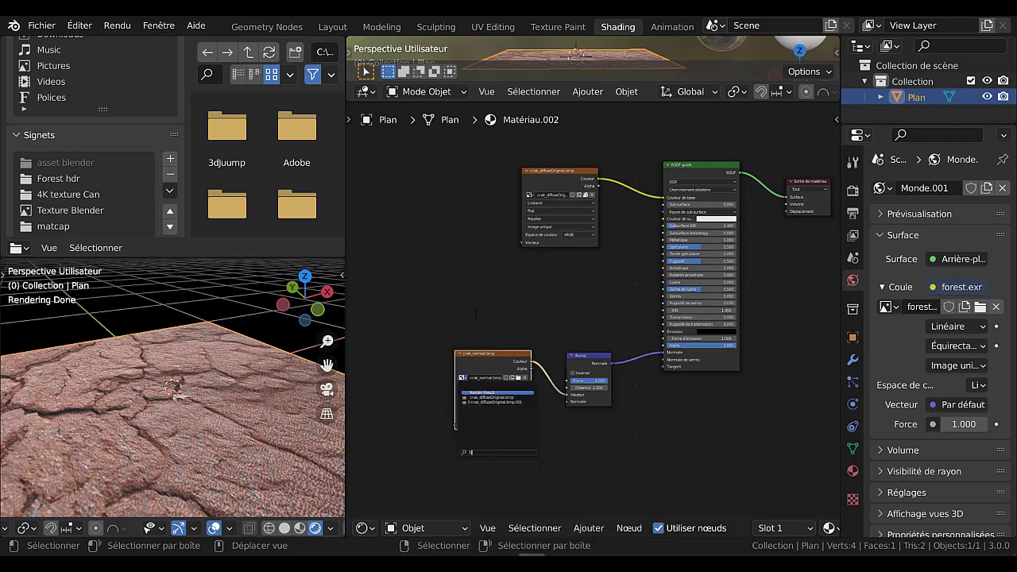
left_click(489, 362)
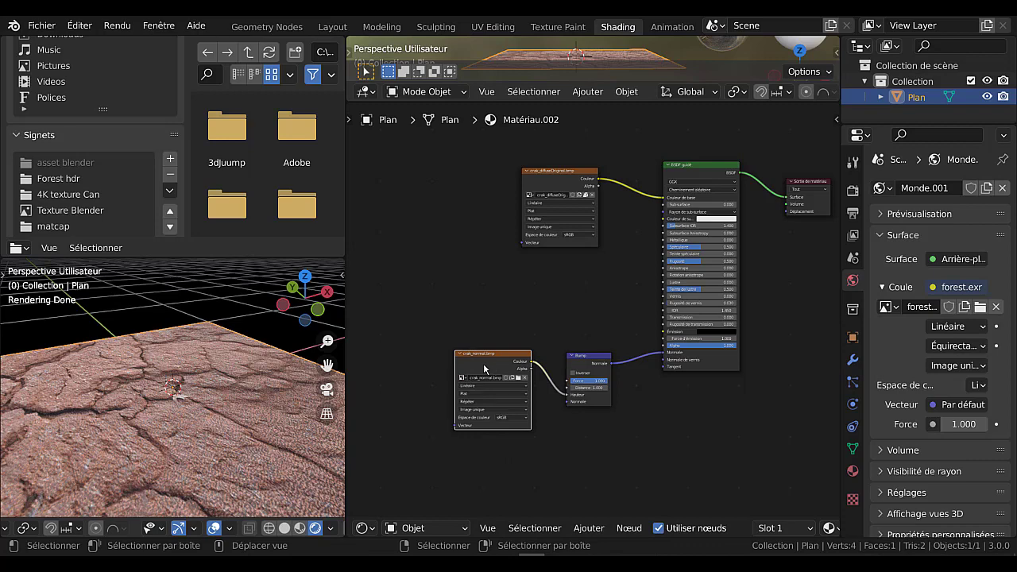
key("shift+d")
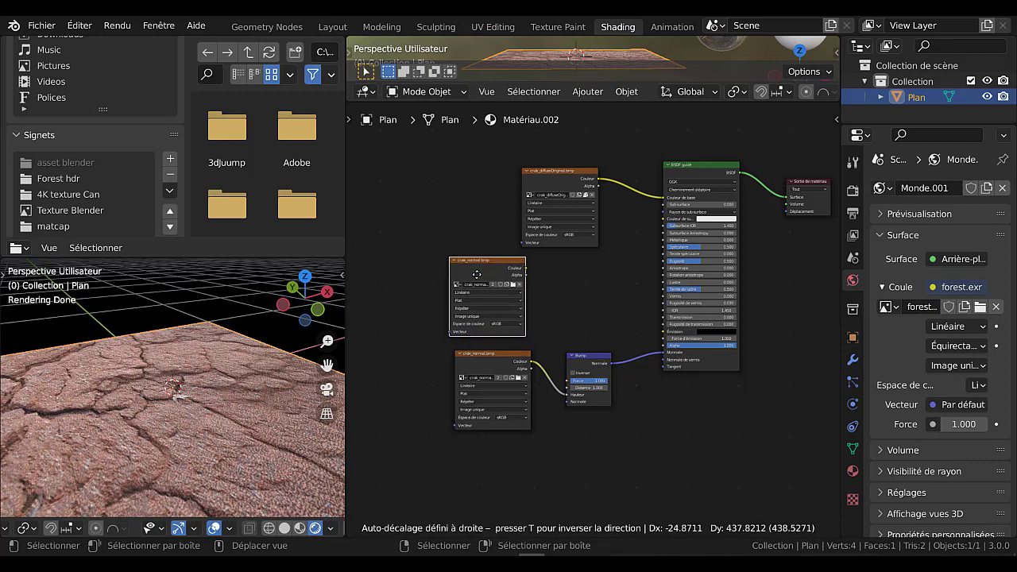
left_click(476, 280)
- Set the colour space of the crak_normal.bmp texture connected to the Bump node to Non-Color
scroll(496, 334, "up", 2)
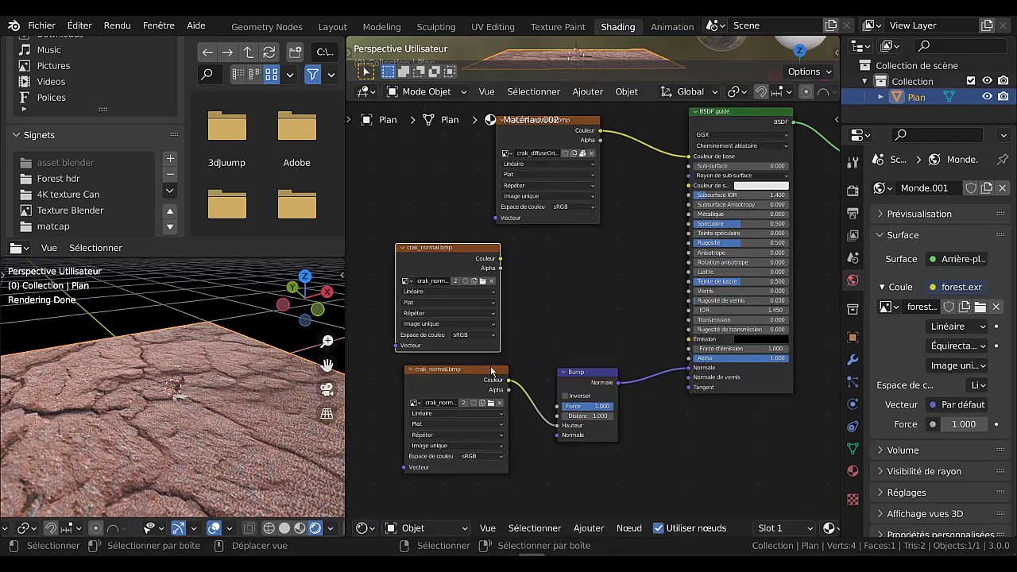
left_click(473, 457)
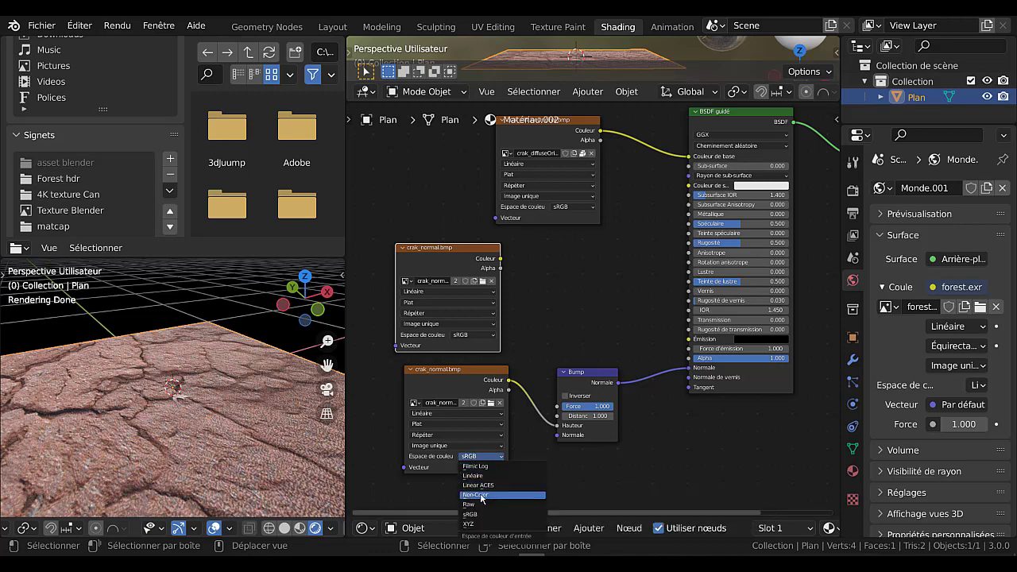
left_click(481, 495)
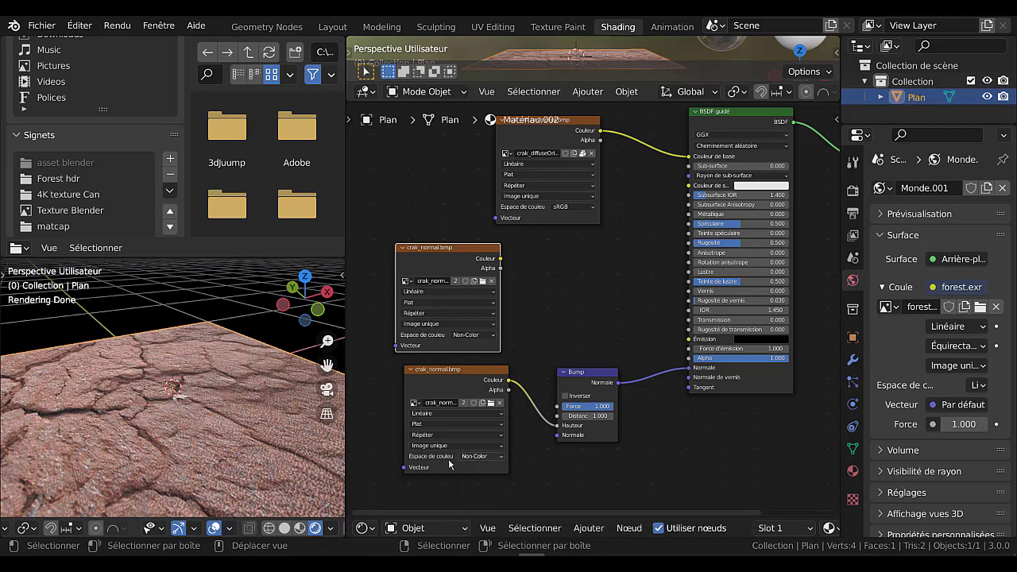
middle_click_drag(623, 460, 699, 464)
scroll(522, 261, "up", 1)
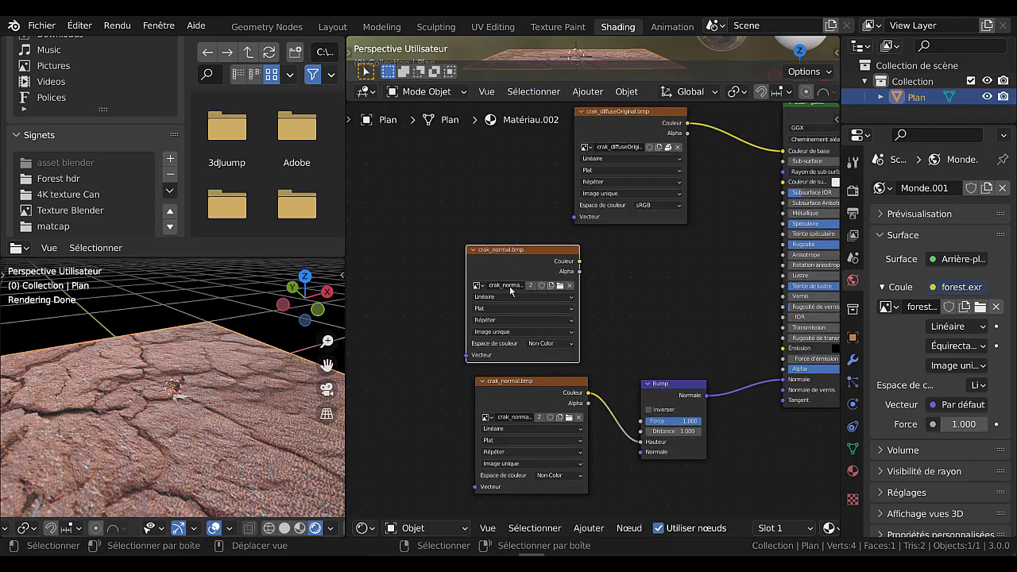
- Give the duplicated texture node its own image, crak_height.bmp from the Desktop, and set its colour space to Non-Color
left_click(532, 286)
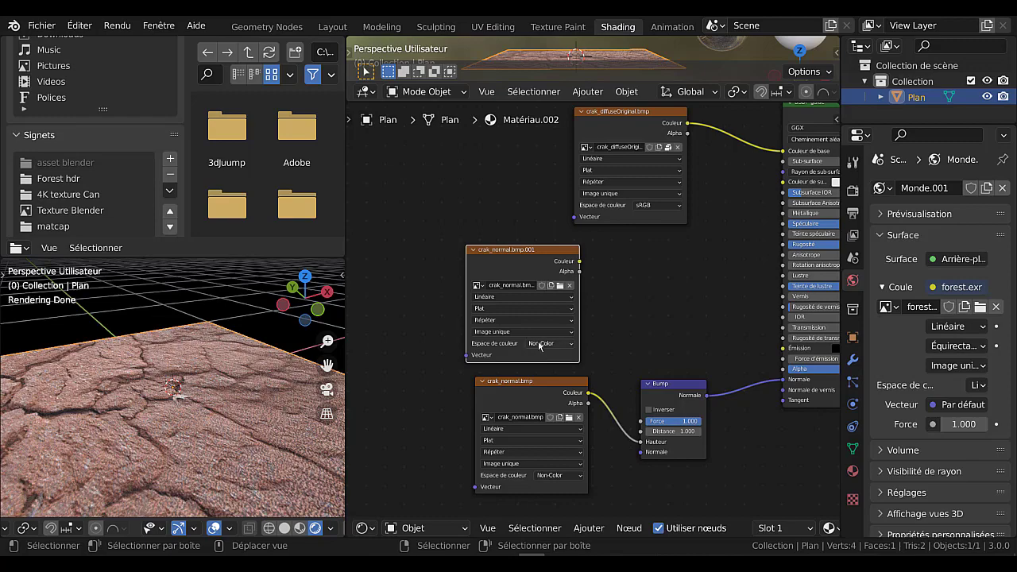
left_click_drag(521, 260, 502, 258)
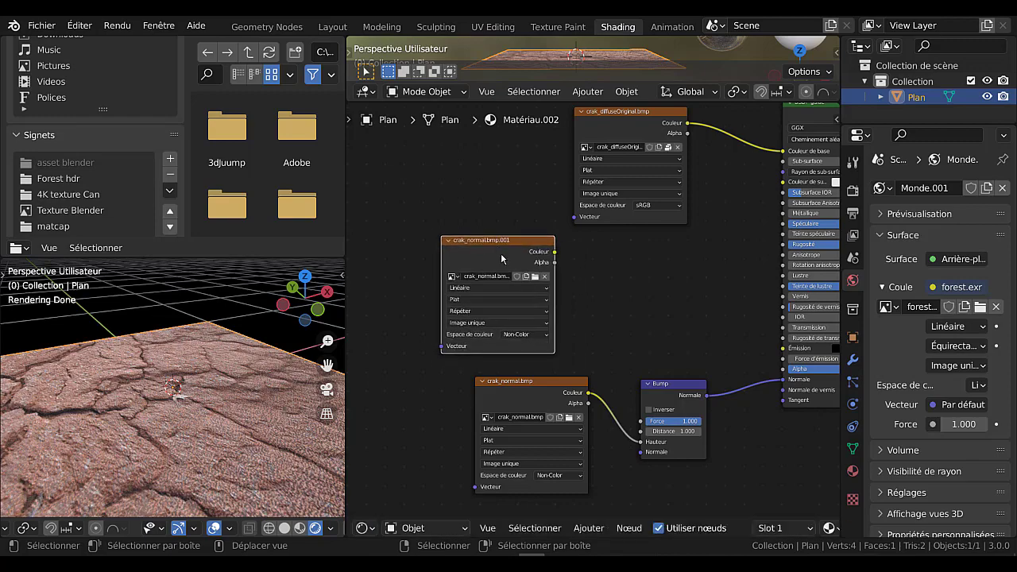
left_click(536, 276)
scroll(707, 365, "down", 2)
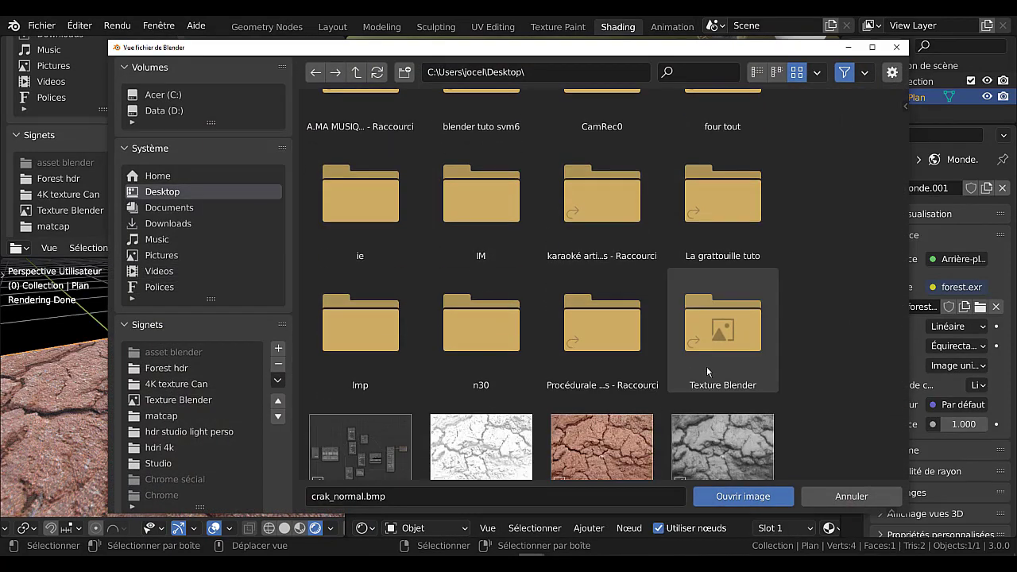
scroll(747, 370, "down", 2)
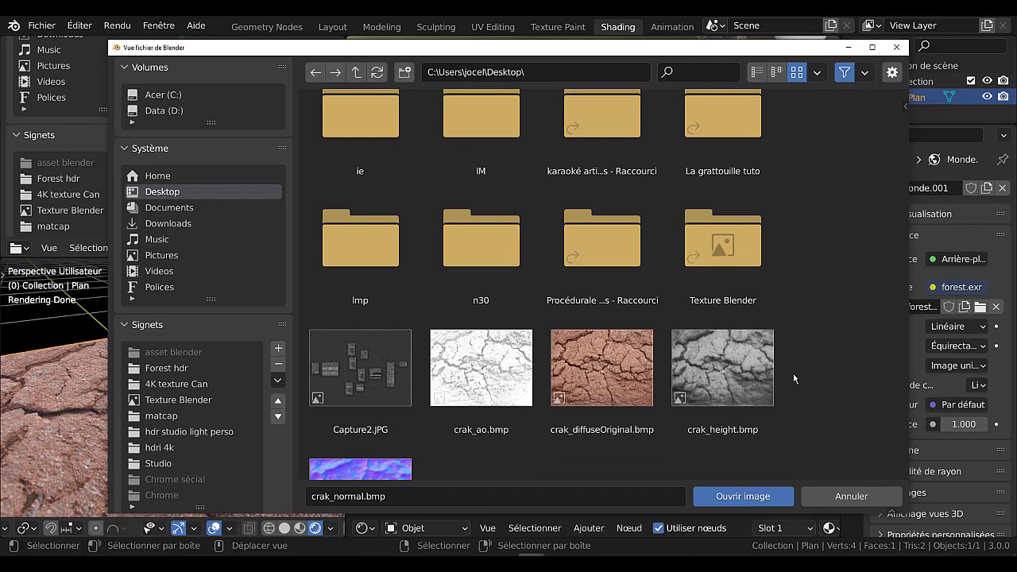
left_click(719, 382)
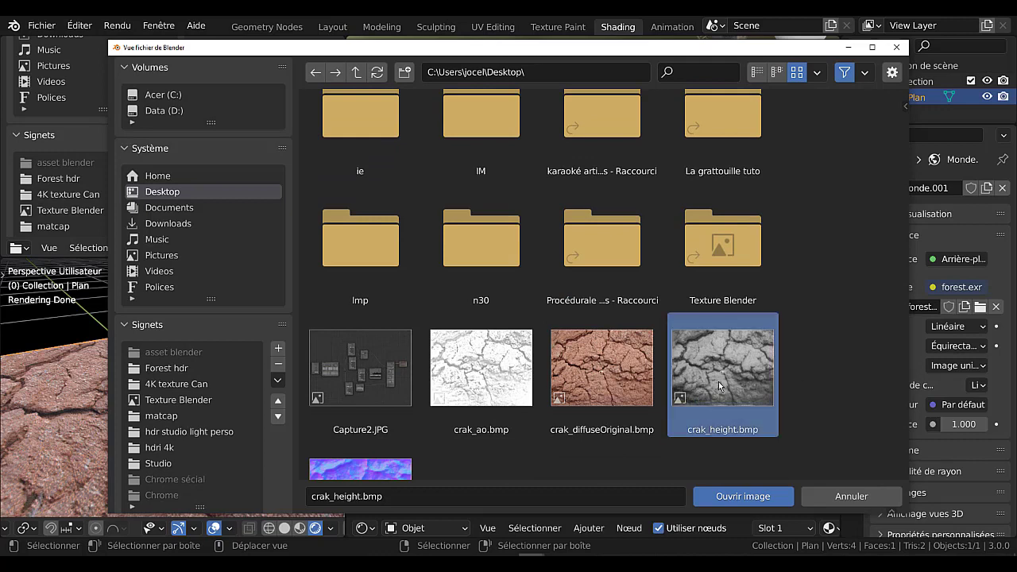
left_click(739, 497)
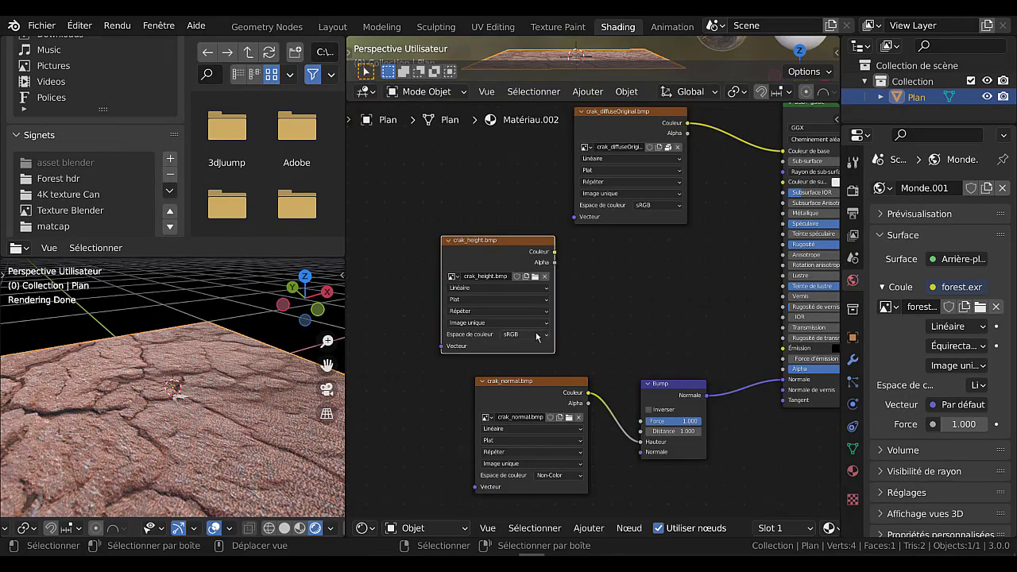
left_click(522, 337)
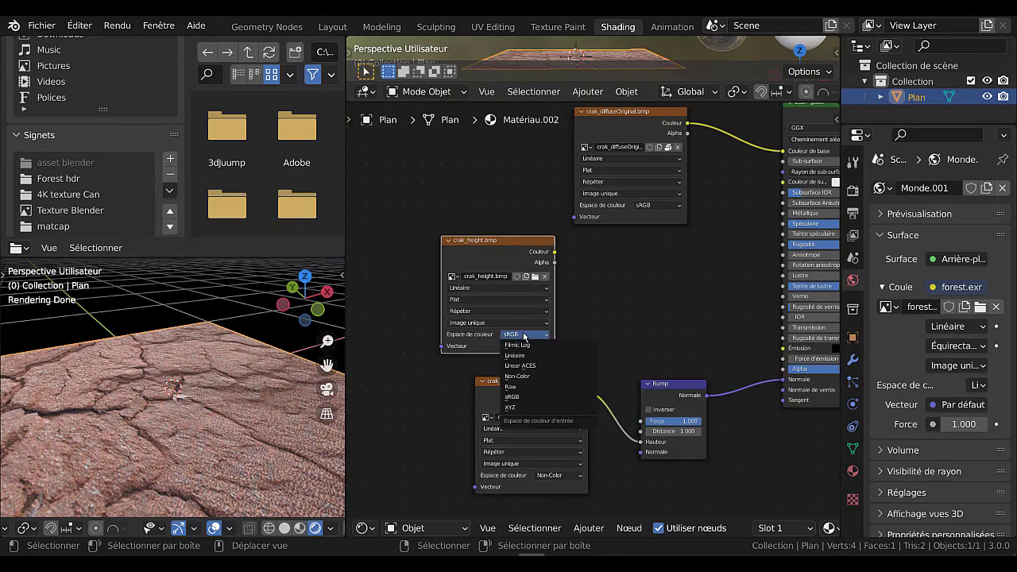
left_click(526, 377)
- Move the crak_height.bmp texture node below the crak_normal.bmp node, with both placed before the Bump node
scroll(590, 341, "down", 2)
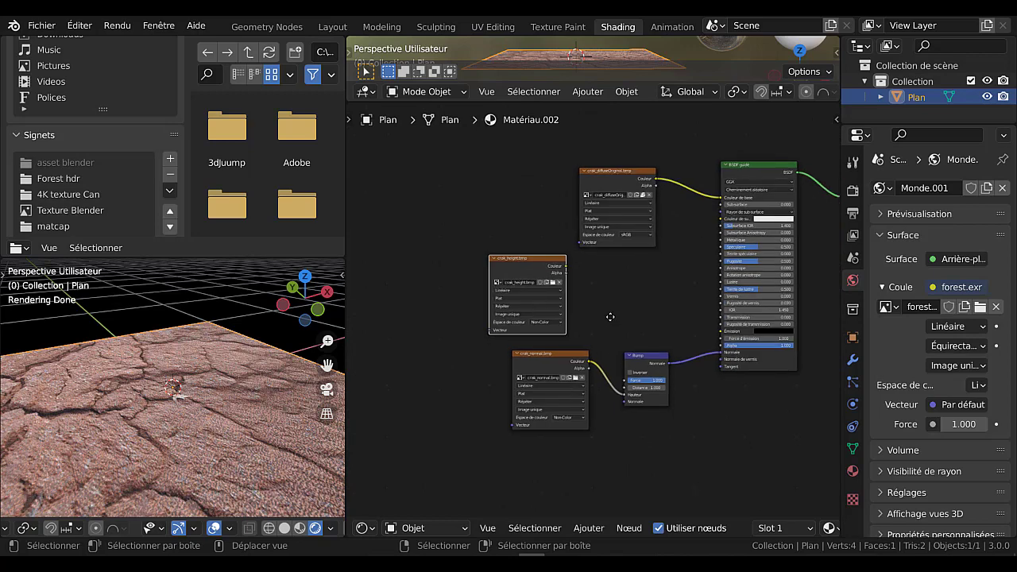
scroll(604, 314, "down", 1, "shift")
left_click_drag(520, 237, 545, 418)
left_click_drag(544, 344, 545, 293)
left_click_drag(547, 407, 548, 357)
- Connect the crak_height.bmp texture's colour output to the Bump node's normal input and inspect the rendered plane
scroll(620, 428, "up", 3)
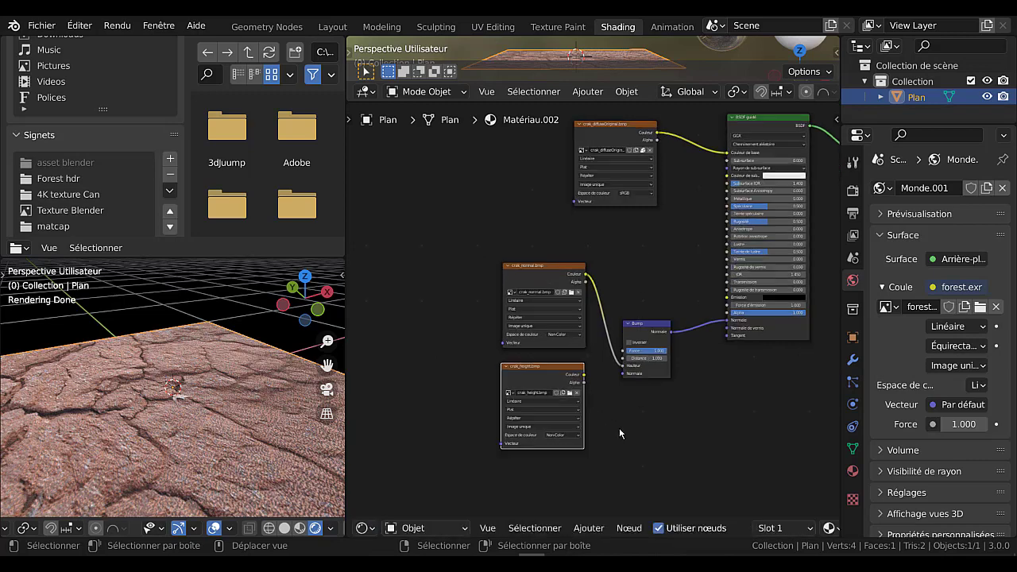
middle_click_drag(607, 375, 607, 361)
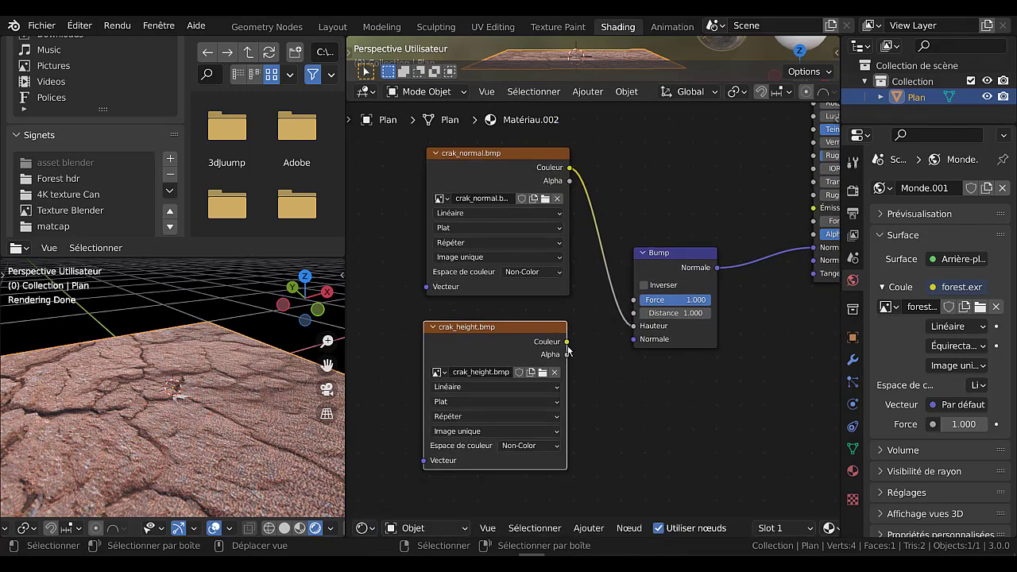
left_click_drag(567, 342, 635, 342)
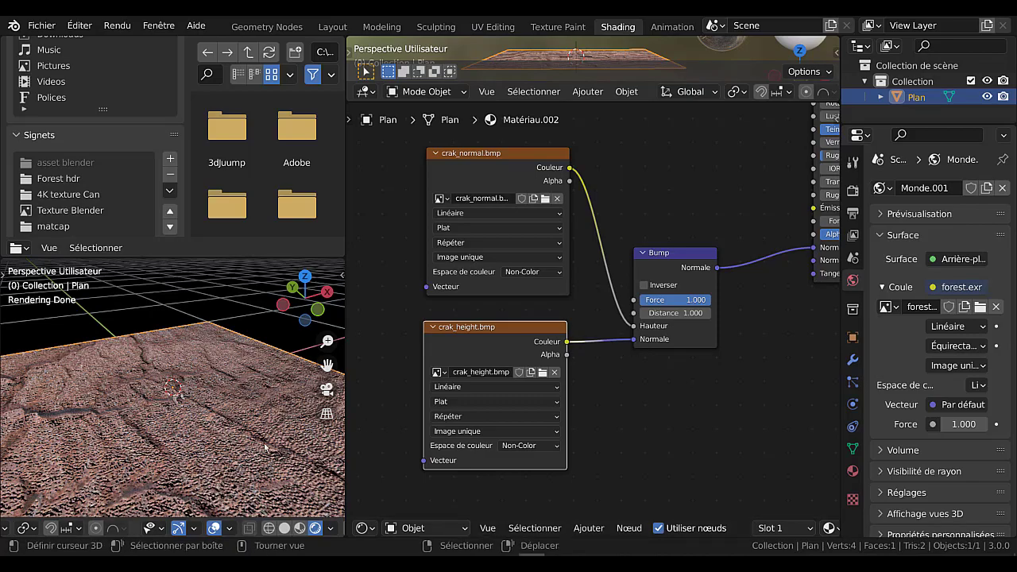
middle_click_drag(258, 439, 211, 461)
- Lower the Bump node's Force to 0.772 and check the relief on the rendered plane from another angle
scroll(656, 445, "up", 1)
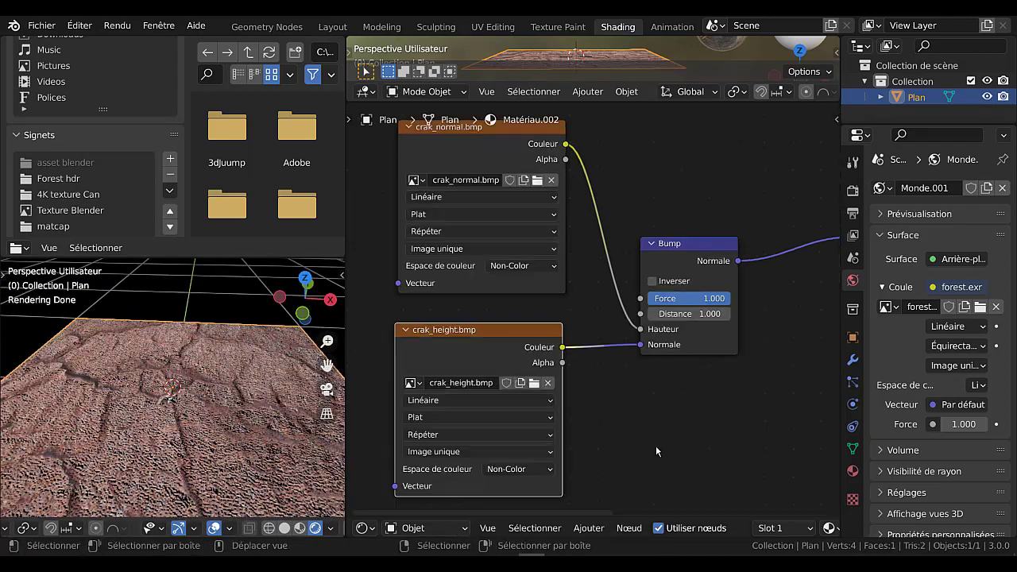
left_click_drag(689, 298, 663, 299)
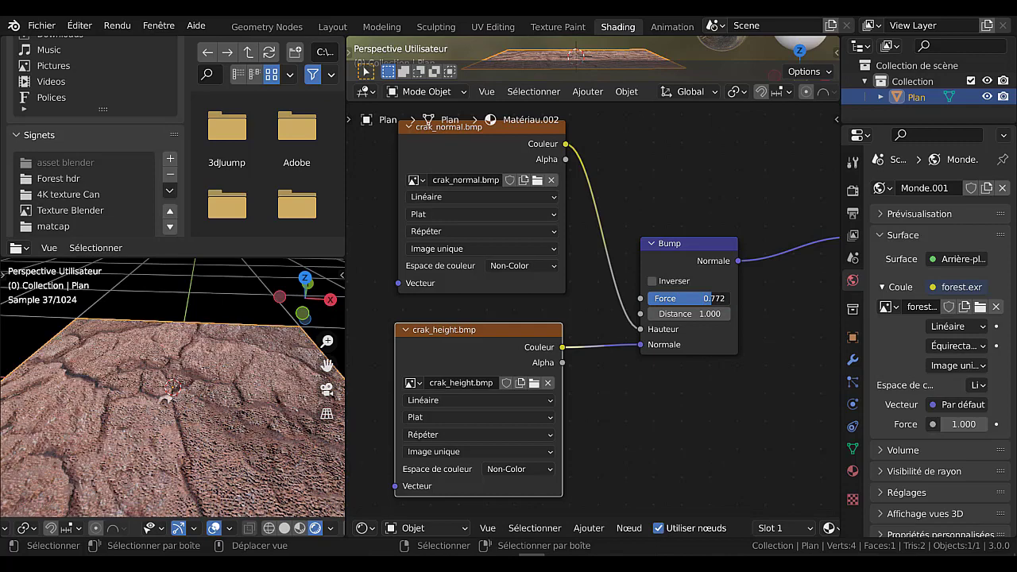
scroll(677, 360, "down", 1)
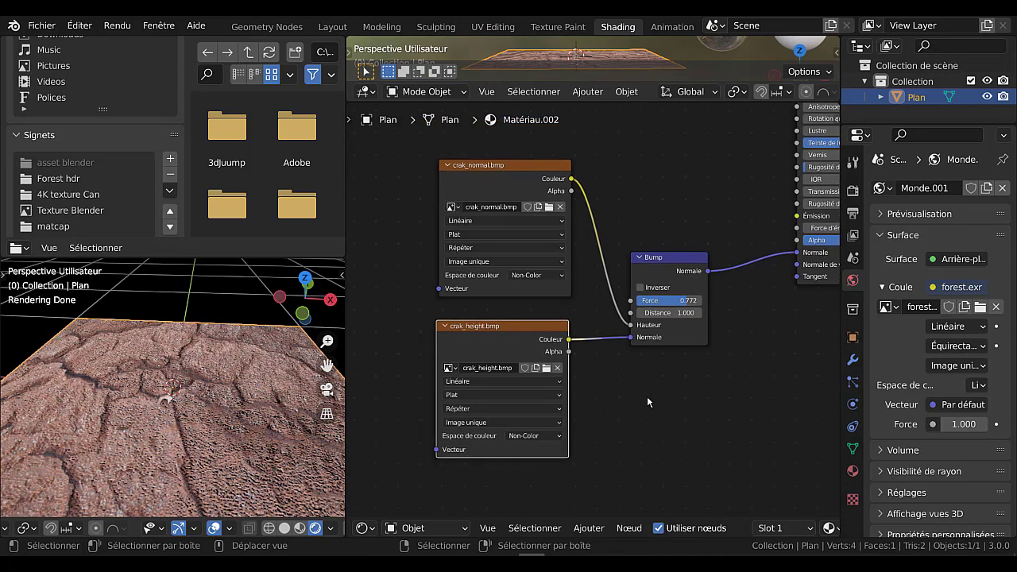
scroll(278, 472, "down", 2)
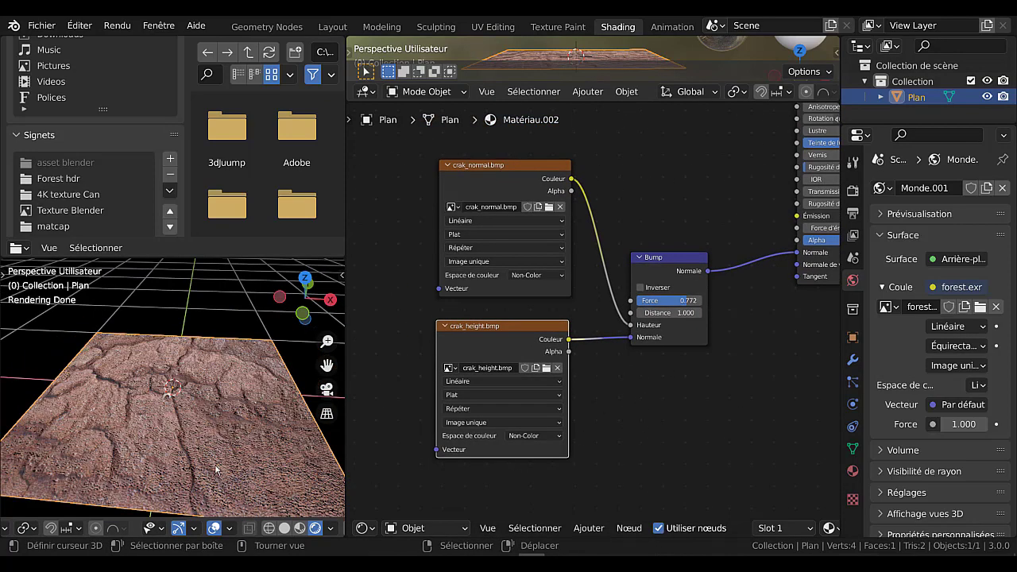
middle_click_drag(217, 469, 282, 463)
- Try a Force of 2 on the Bump node to judge the effect on the rendered plane
left_click_drag(649, 302, 699, 302)
left_click(668, 300)
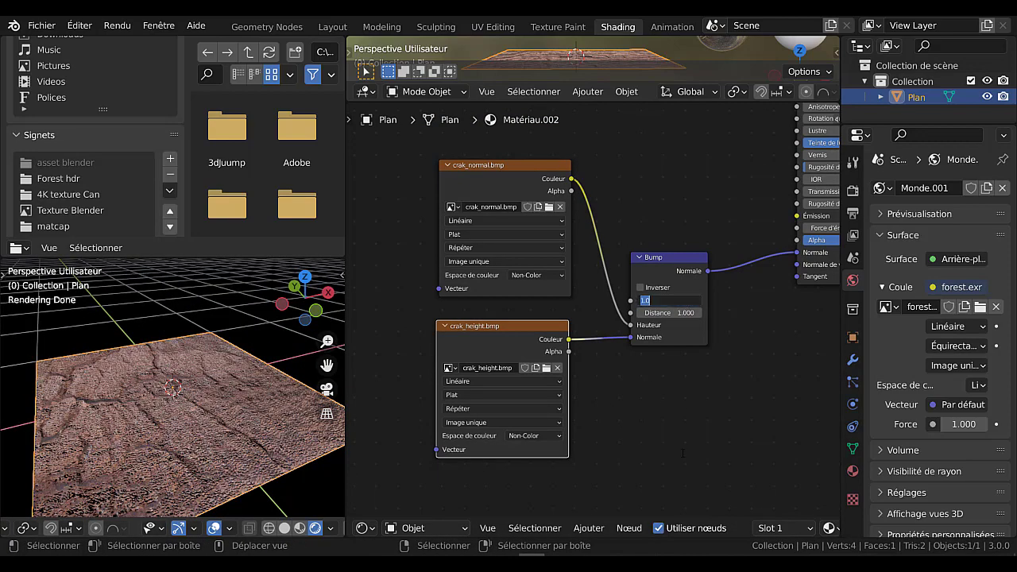
type("2")
key("Return")
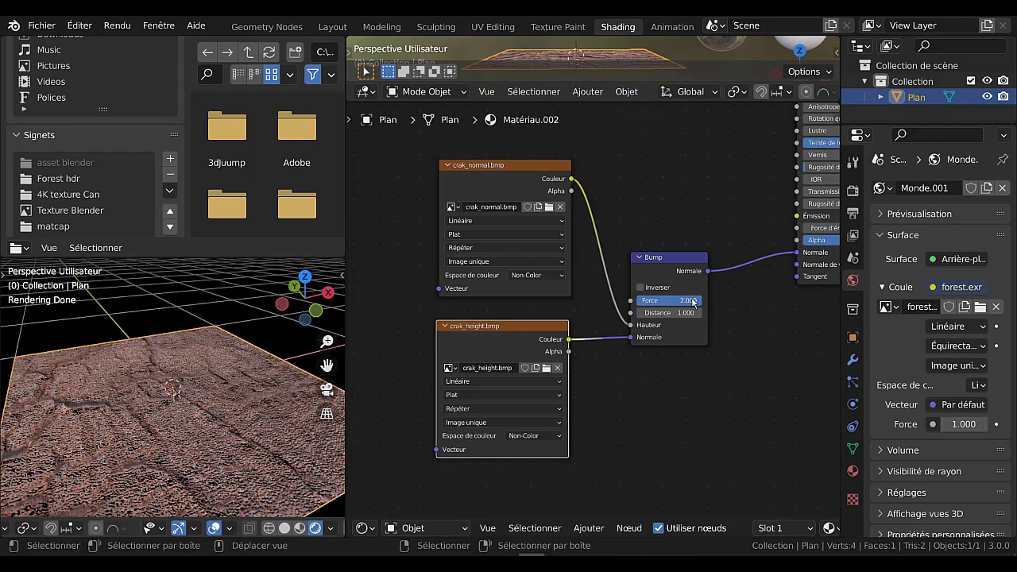
- Lower the Bump node's Force to 0.533 and check the relief on the rendered plane
left_click_drag(693, 302, 657, 301)
left_click(657, 301)
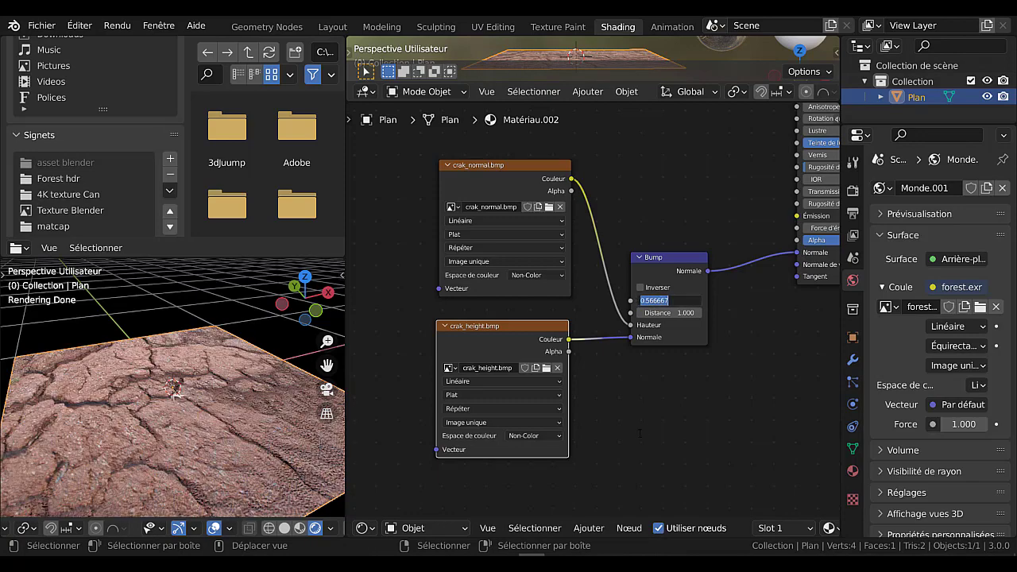
type("0.4")
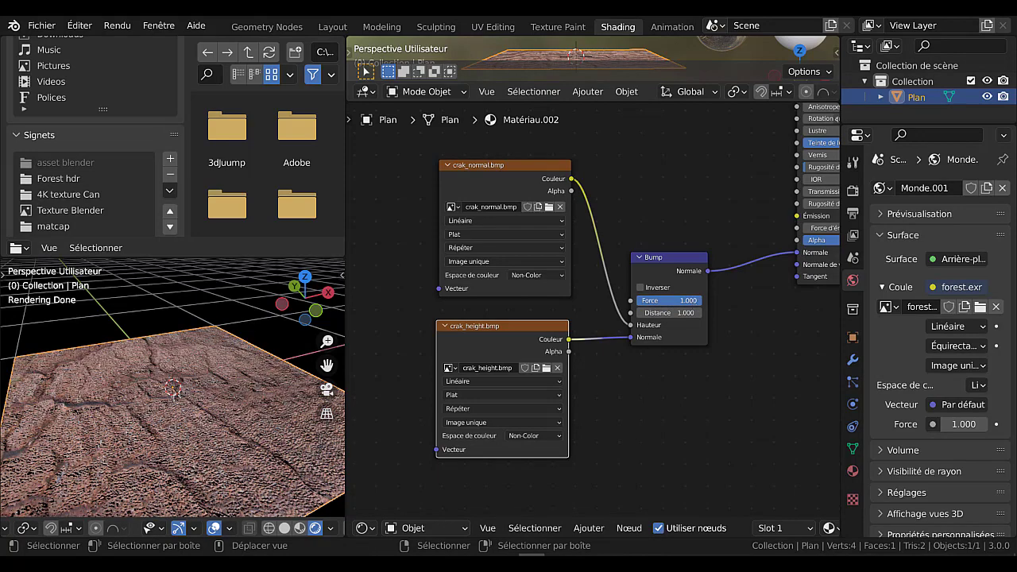
key("Return")
key("ctrl+z")
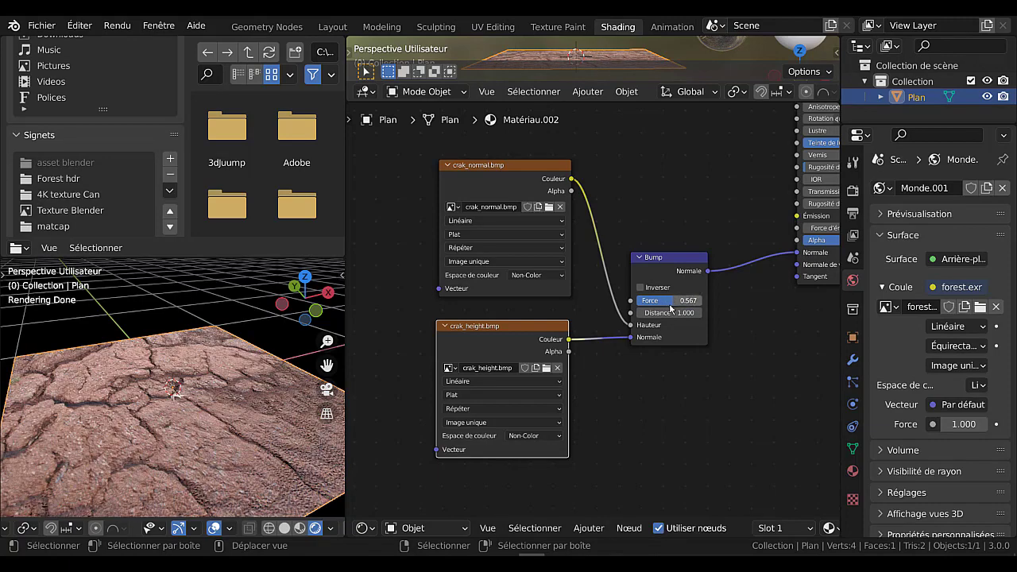
left_click_drag(671, 306, 670, 306)
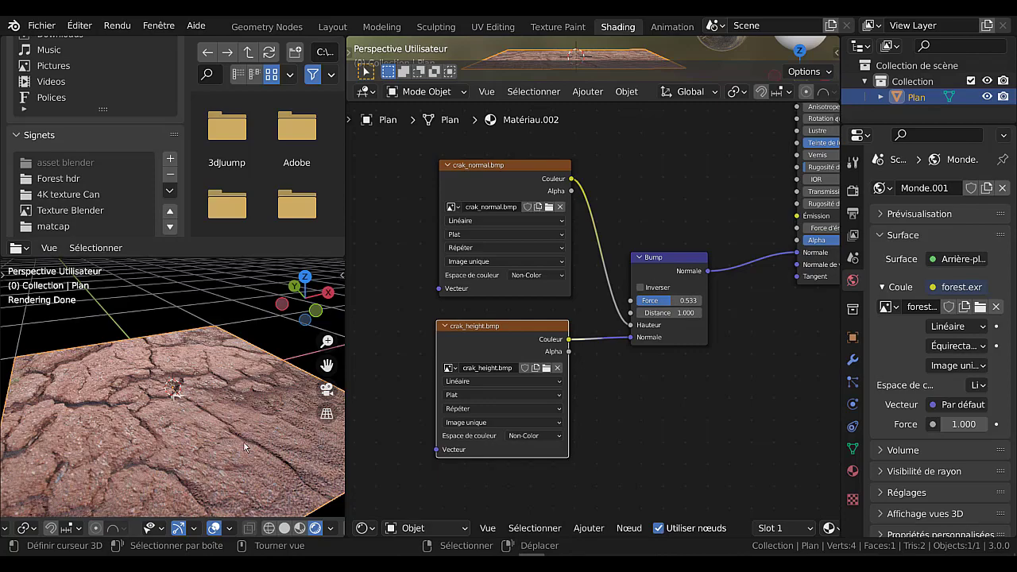
mouse_move(244, 443)
middle_mouse_down()
mouse_move(165, 443)
mouse_move(244, 441)
middle_mouse_up()
scroll(164, 443, "down", 3)
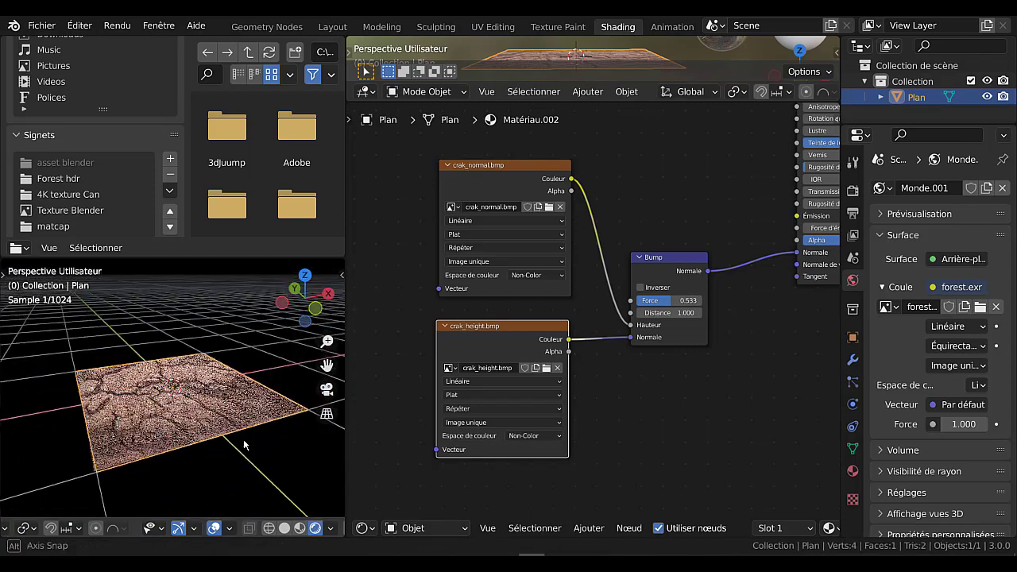
scroll(244, 443, "up", 5)
- Move the crak_diffuseOriginal.bmp texture node up and farther from the BSDF node to make room
scroll(668, 388, "down", 2)
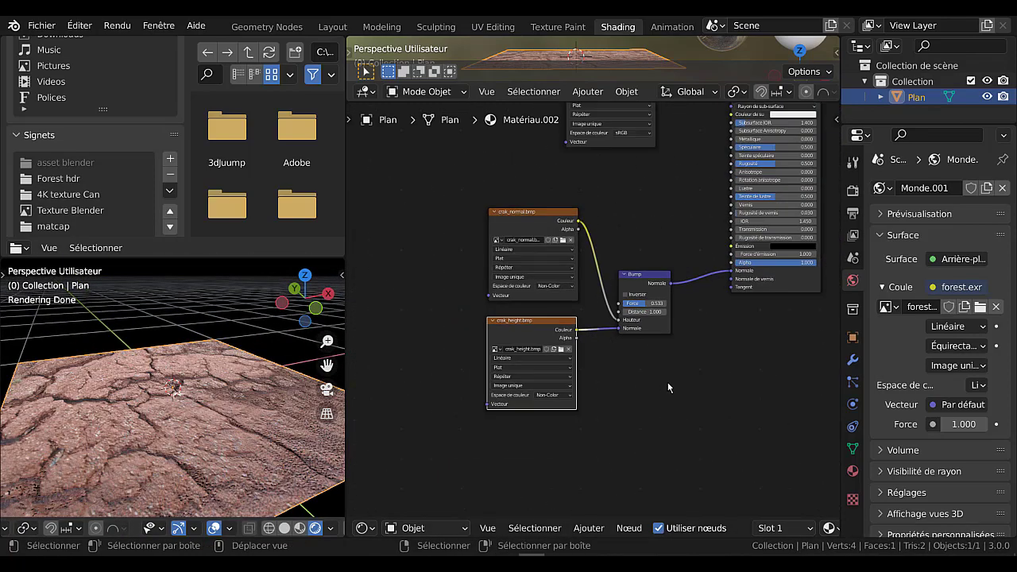
scroll(669, 388, "down", 2)
middle_click_drag(626, 215, 655, 265)
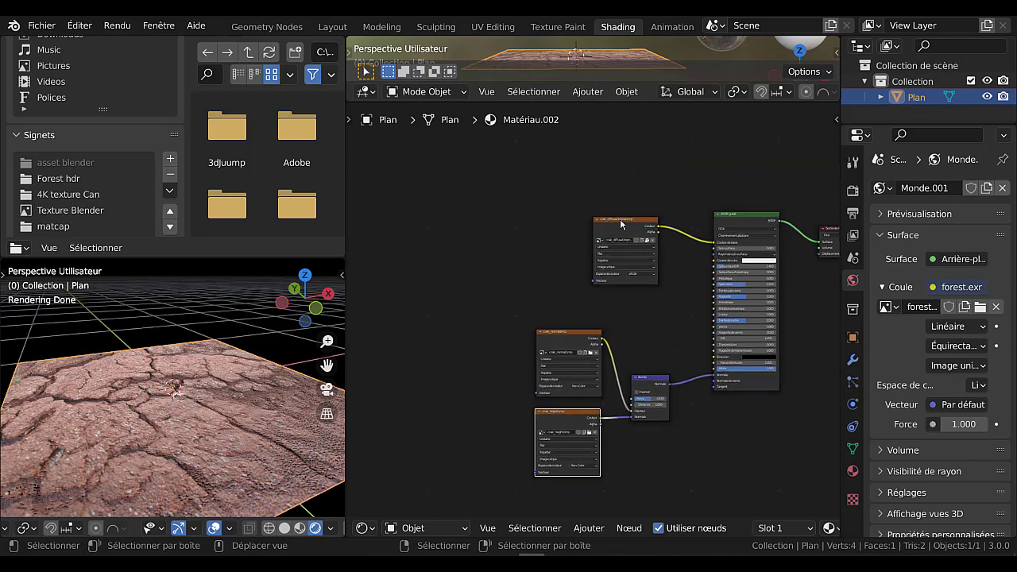
left_click_drag(621, 225, 571, 195)
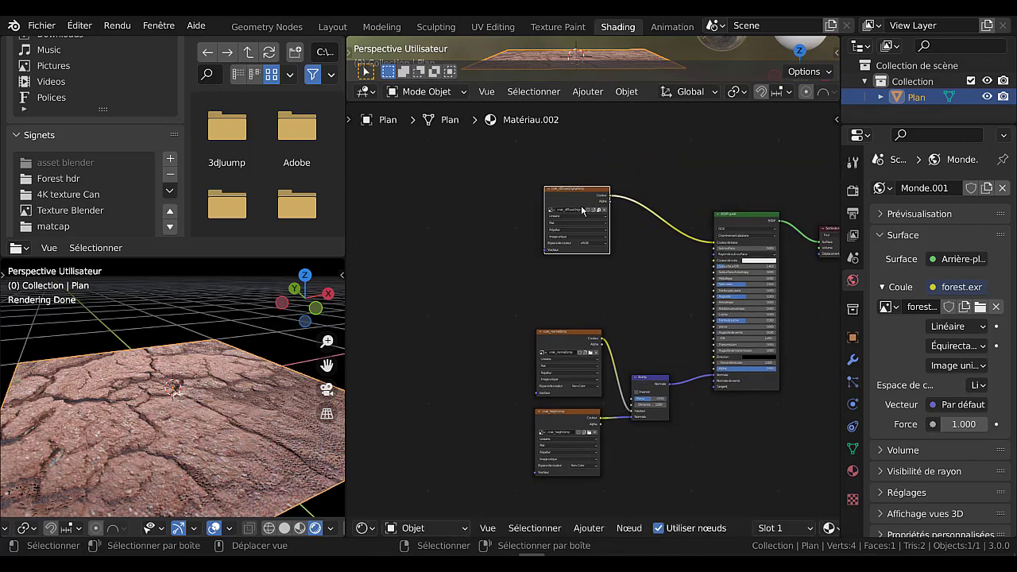
- Duplicate the crak_normal.bmp texture node below the diffuse node and load crak_ao.bmp from the Desktop into the copy
left_click(571, 342)
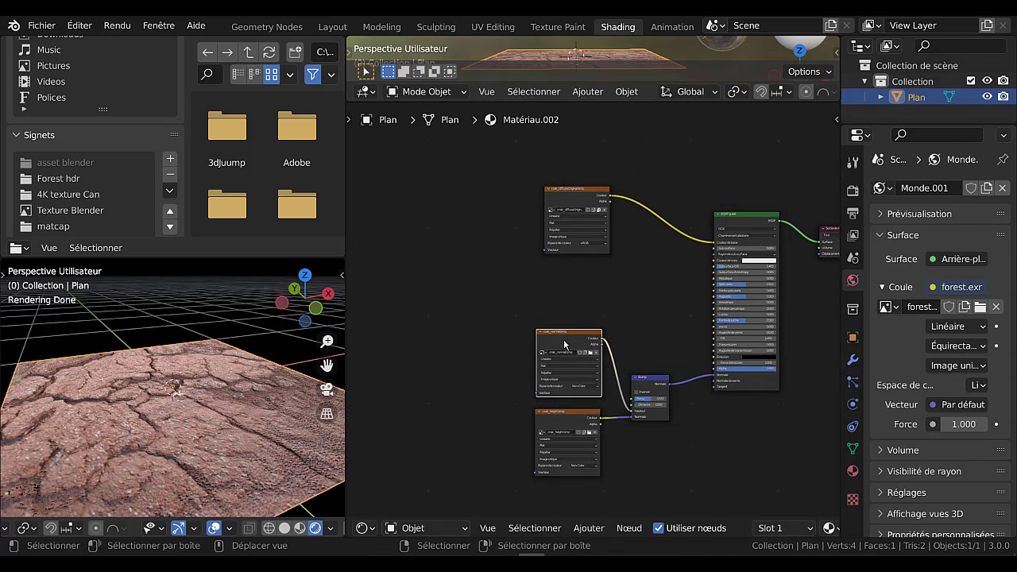
key("shift+d")
left_click(577, 305)
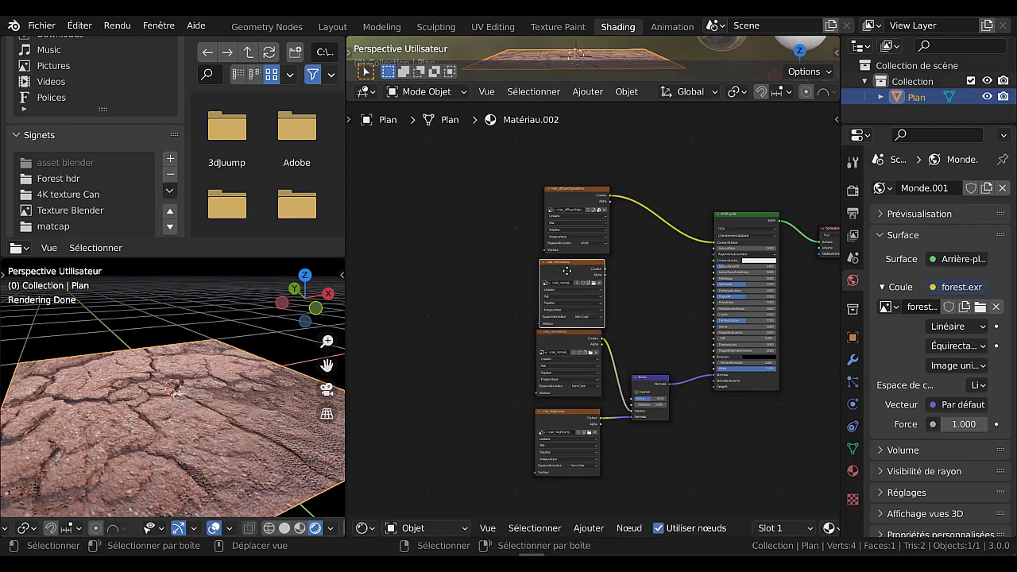
scroll(577, 305, "up", 4)
left_click(594, 259)
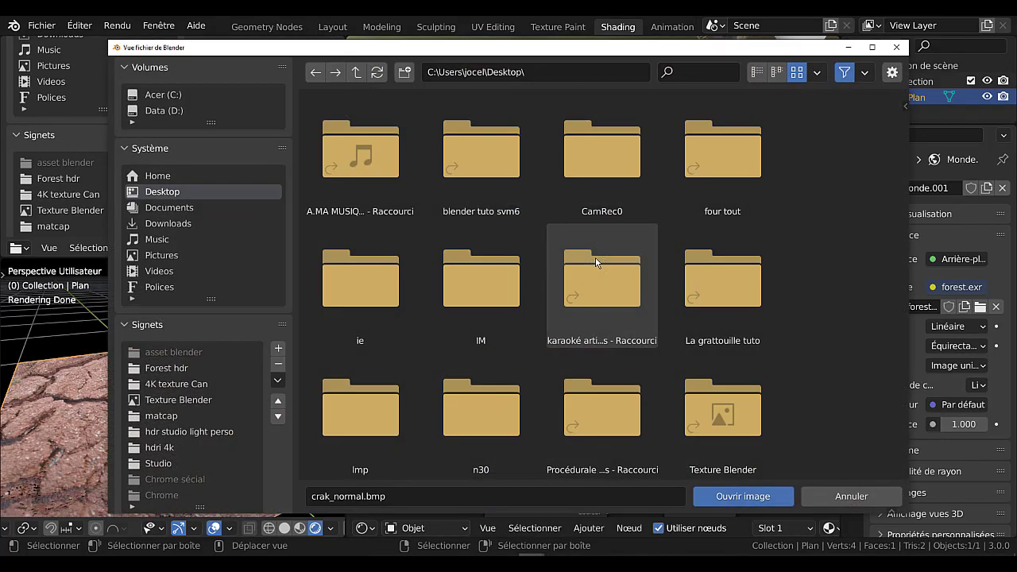
scroll(800, 366, "down", 5)
scroll(814, 363, "down", 1)
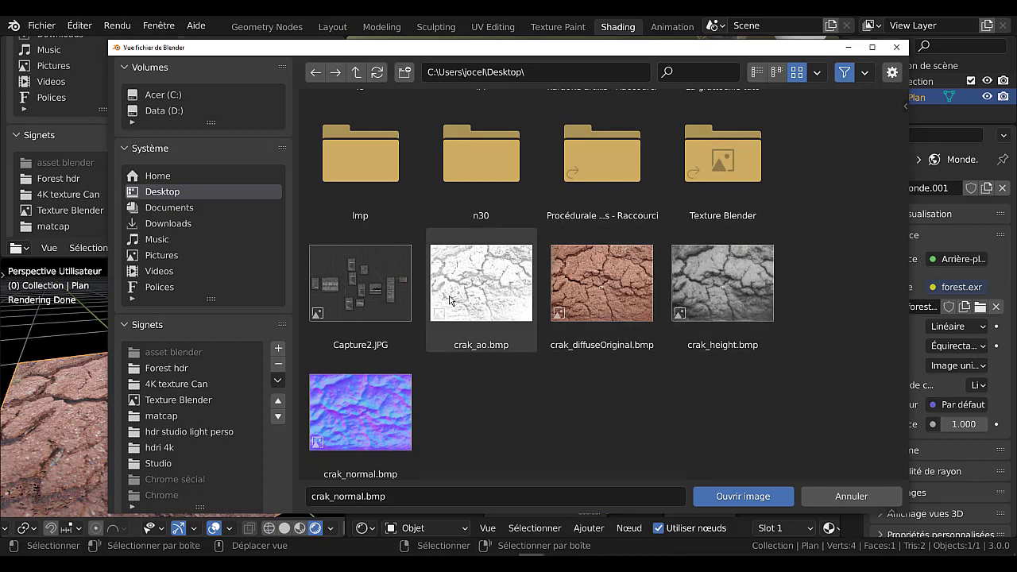
left_click(474, 288)
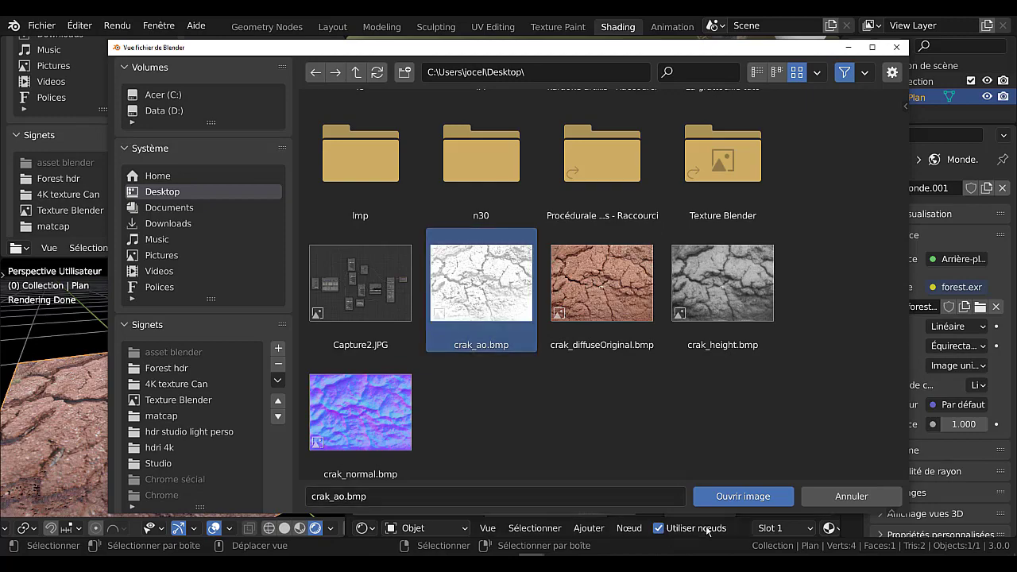
left_click(743, 497)
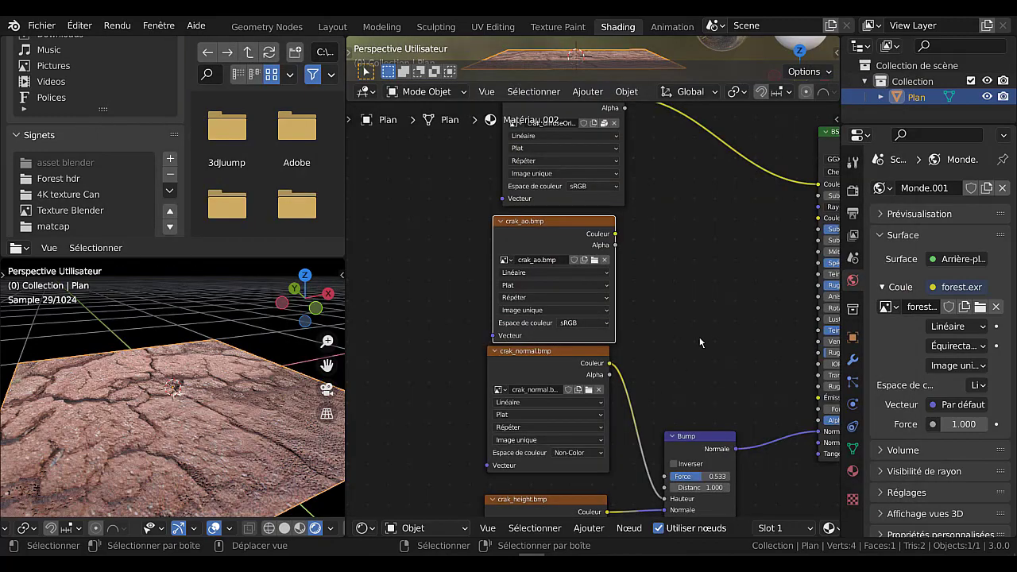
- Move the crak_ao.bmp texture node above the diffuse texture node and set its colour space to Non-Color
scroll(700, 337, "down", 2)
left_click_drag(532, 326, 543, 124)
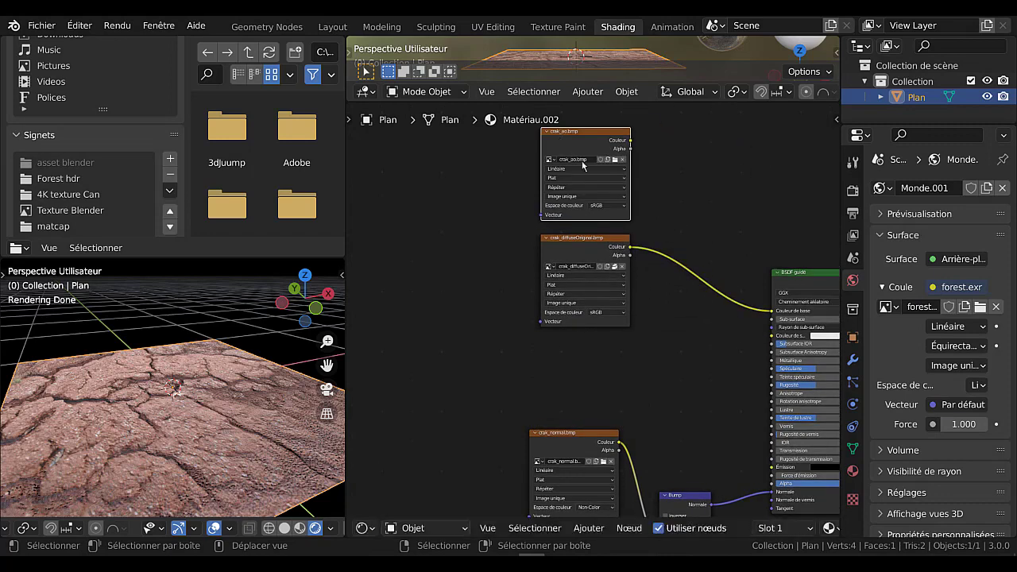
middle_click_drag(681, 195, 693, 231)
scroll(694, 235, "up", 1)
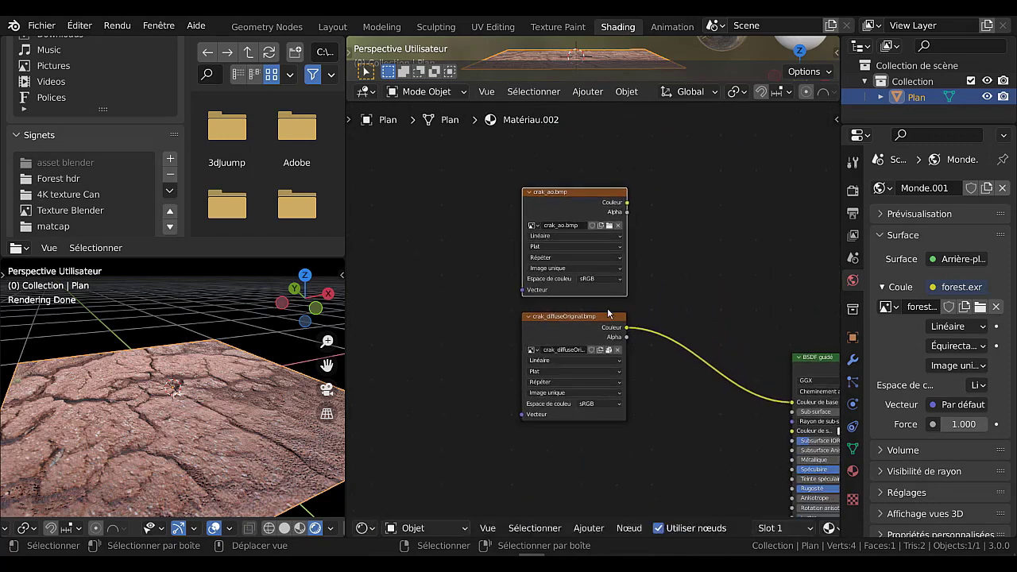
left_click(597, 279)
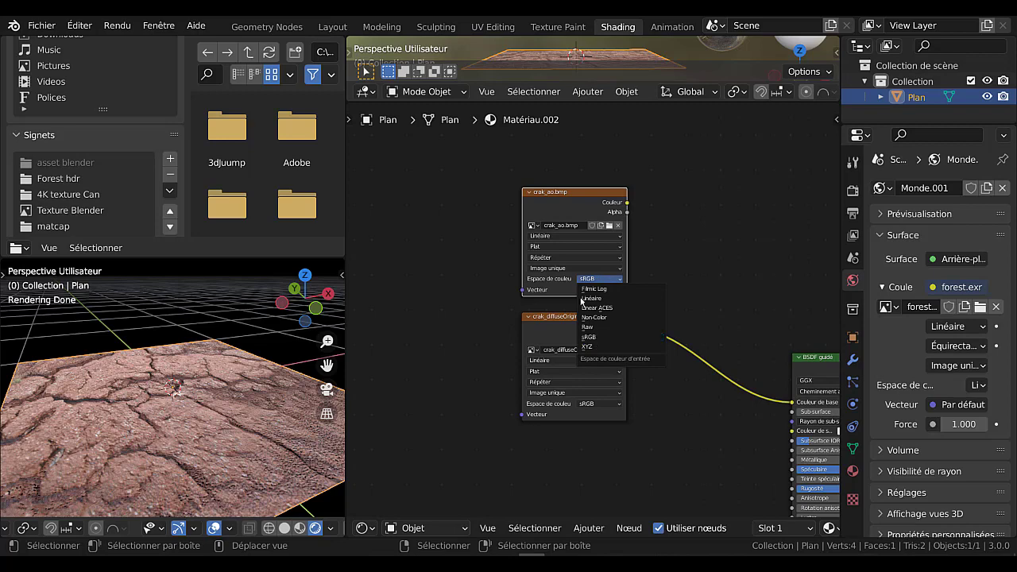
left_click(599, 279)
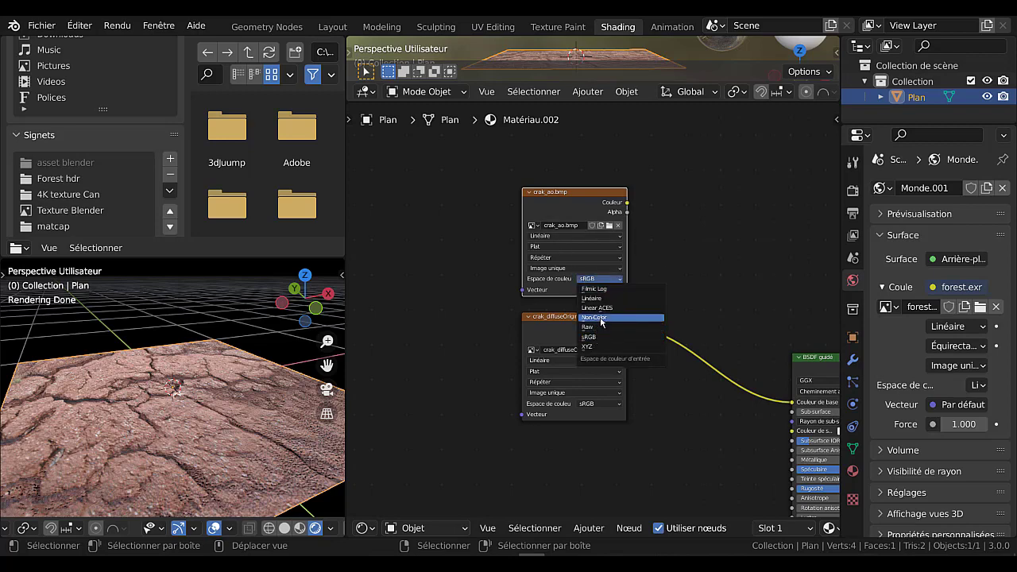
left_click(596, 317)
- Add a Mélanger RGB node beside the crak_ao.bmp texture node
scroll(677, 289, "down", 3)
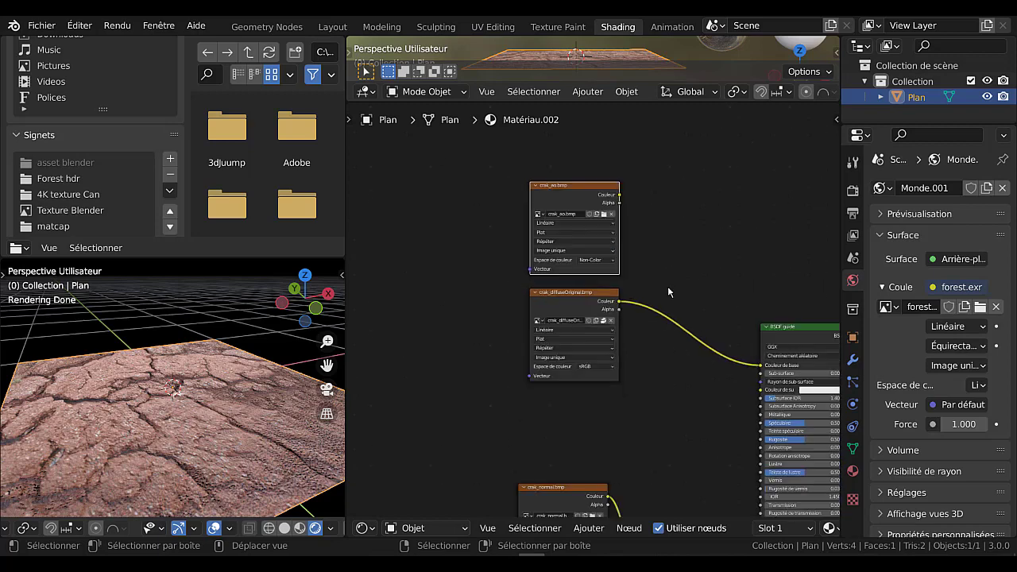
left_click(589, 528)
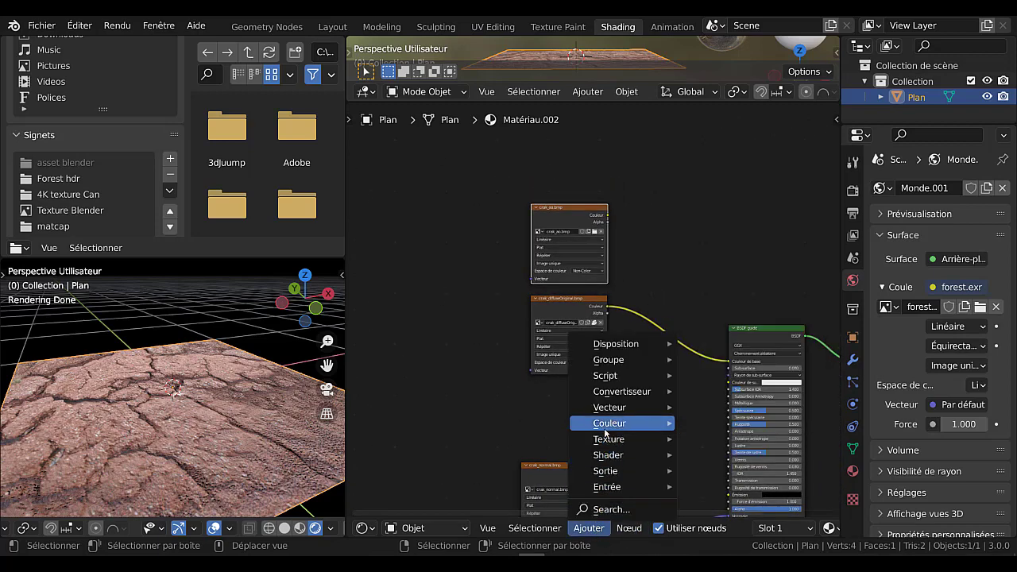
mouse_move(608, 429)
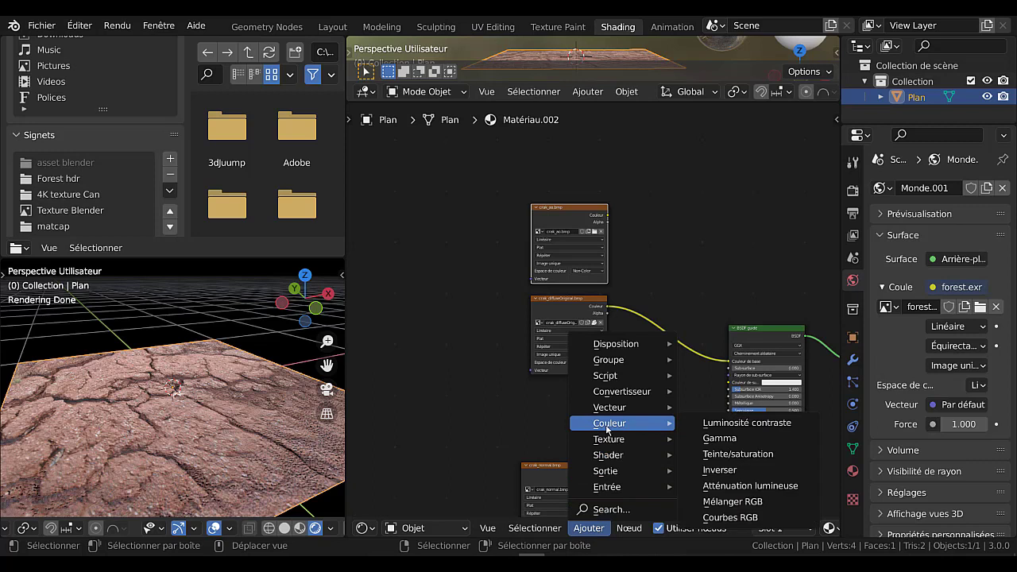
left_click(739, 502)
left_click(644, 229)
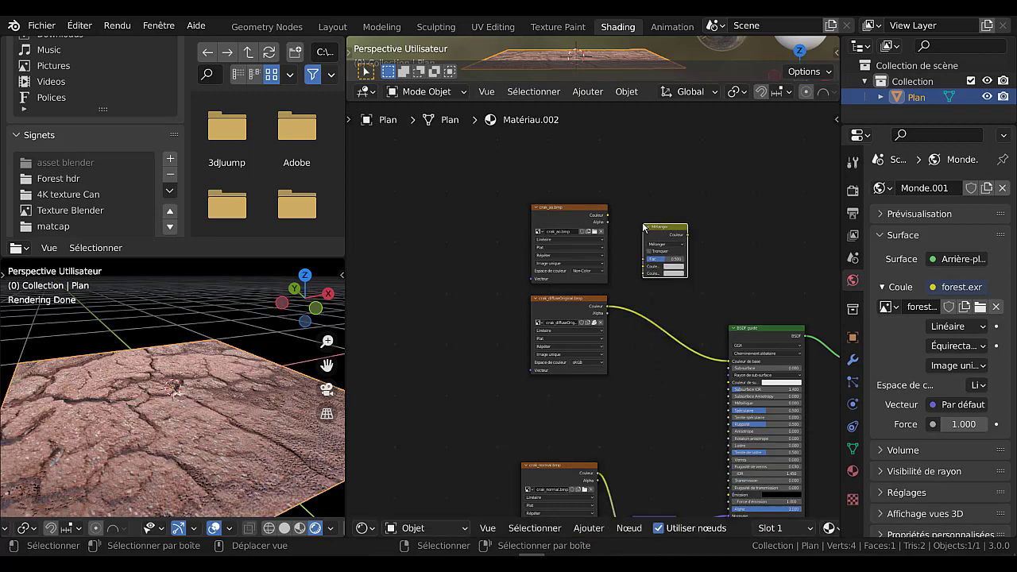
- Connect the diffuse texture's colour to the Mélanger node's Couleur 2 and the crak_ao.bmp colour to Couleur 1
scroll(677, 289, "up", 3)
middle_click_drag(681, 302, 683, 334)
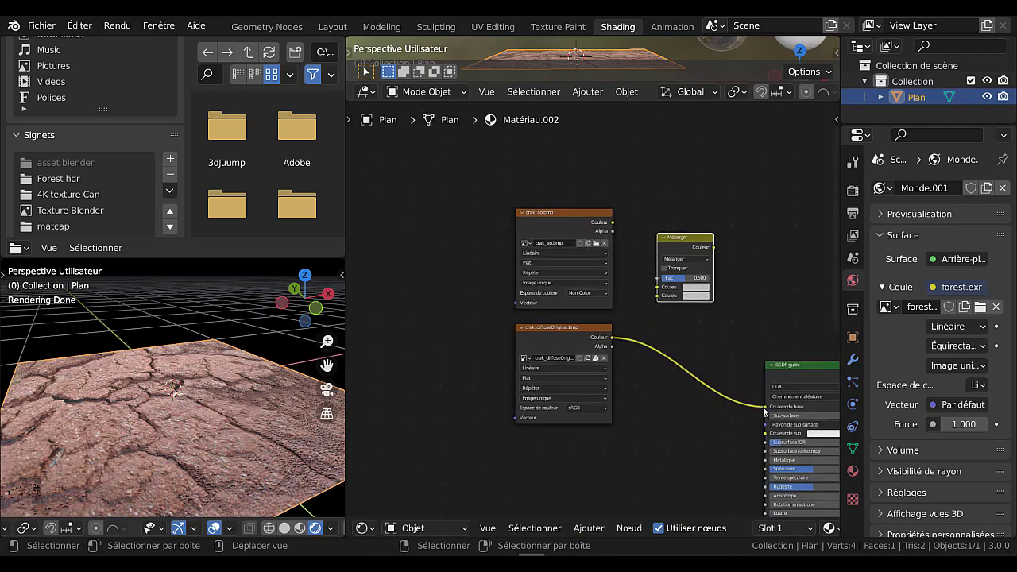
left_click_drag(766, 407, 659, 296)
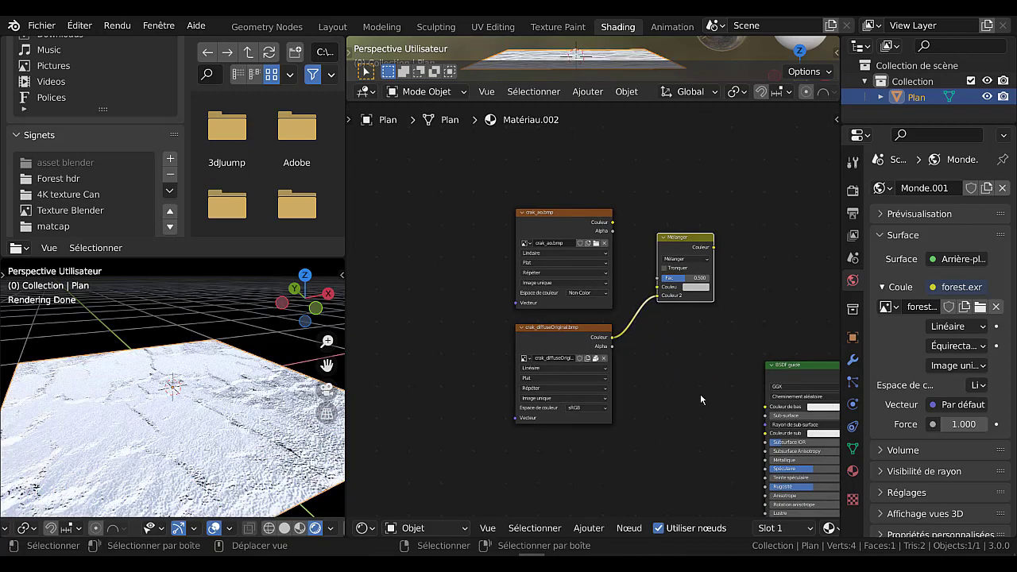
middle_click_drag(700, 393, 609, 402)
scroll(602, 395, "down", 2)
scroll(562, 313, "up", 2)
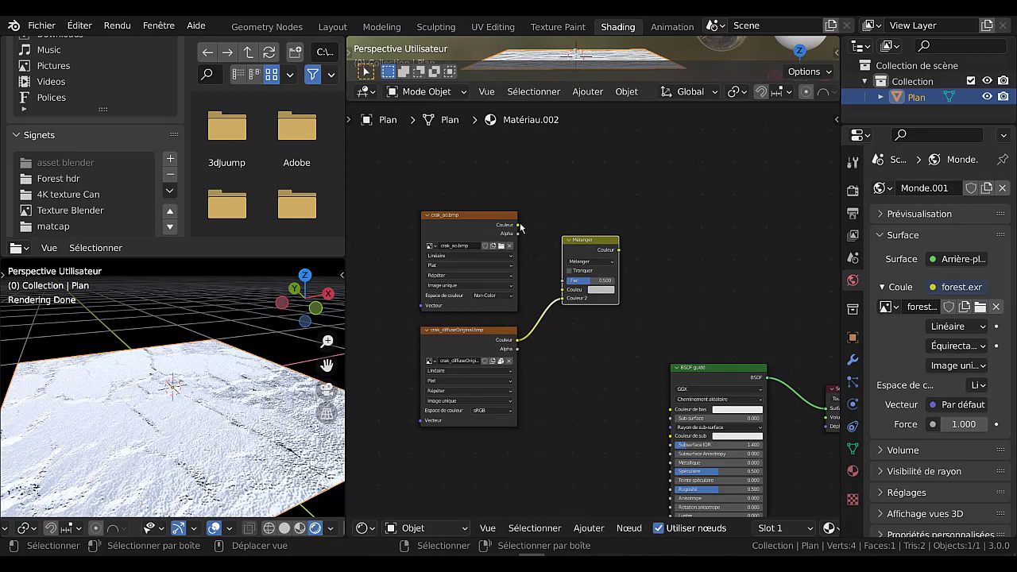
left_click_drag(518, 225, 563, 290)
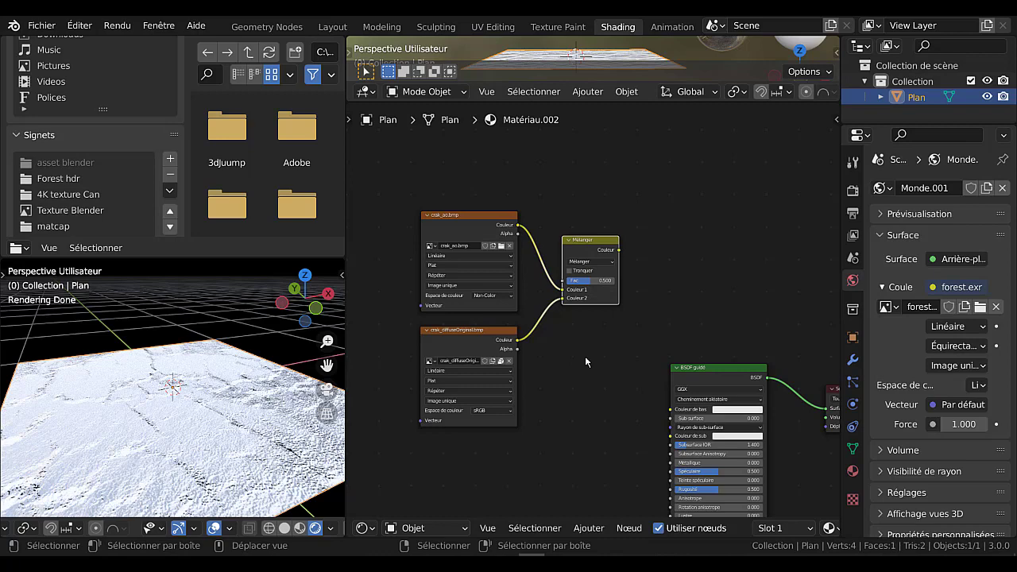
- Connect the Mélanger node's colour output to the BSDF guidé node's Couleur de base
middle_click_drag(589, 373, 550, 349)
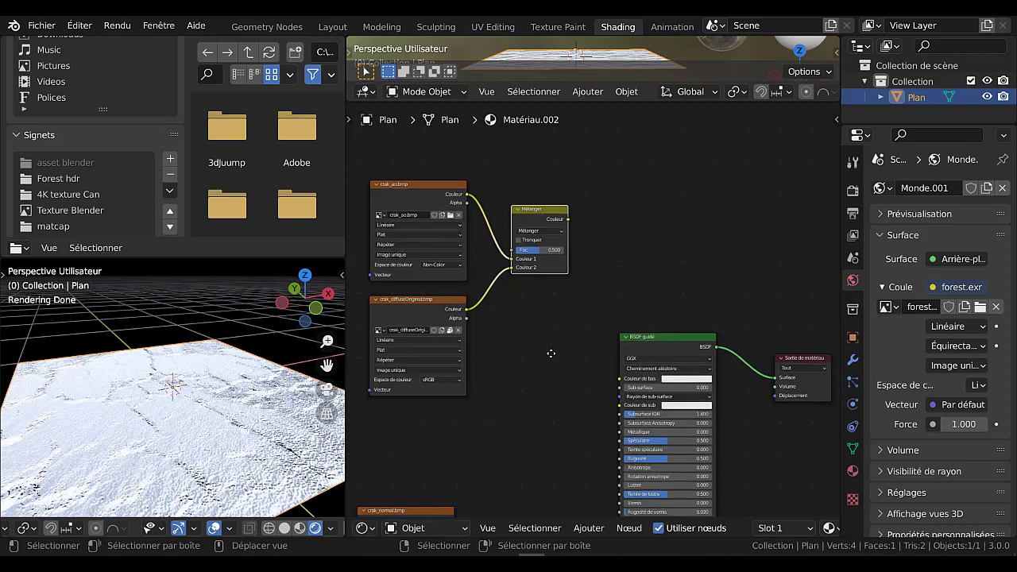
scroll(550, 350, "down", 1)
scroll(560, 331, "up", 1)
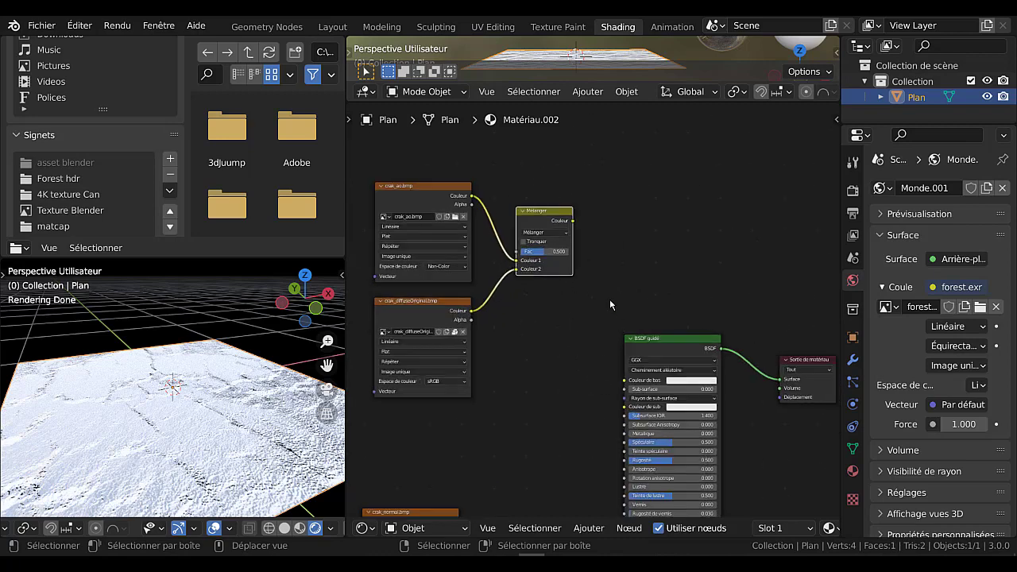
mouse_move(575, 224)
left_mouse_down()
mouse_move(601, 214)
mouse_move(595, 299)
mouse_move(616, 382)
mouse_move(625, 381)
left_mouse_up()
- Set the BSDF guidé node's Spéculaire, Rugosité and Teinte de lustre to 0
scroll(578, 417, "down", 1)
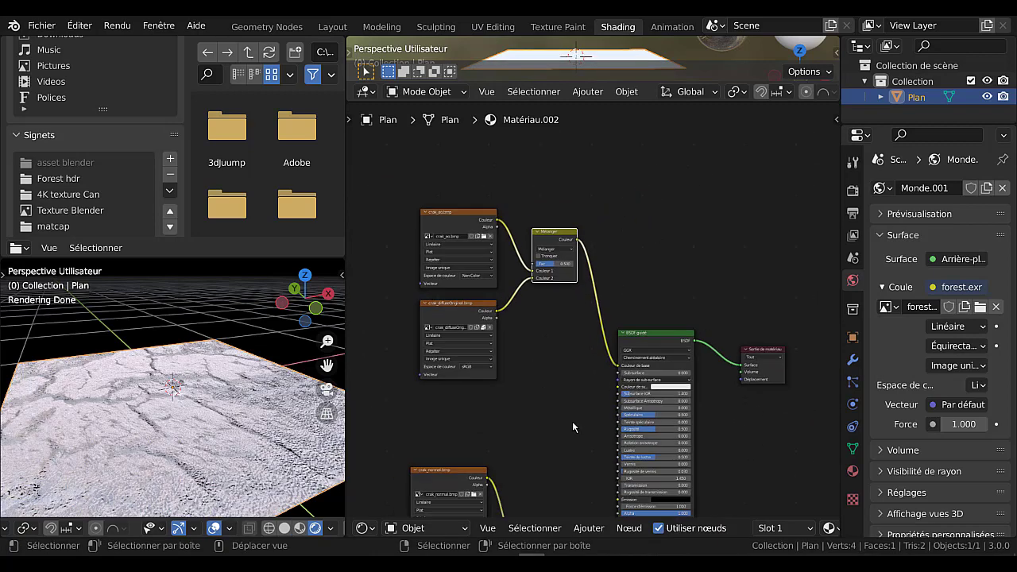
middle_click_drag(572, 421, 585, 369)
scroll(577, 294, "up", 1)
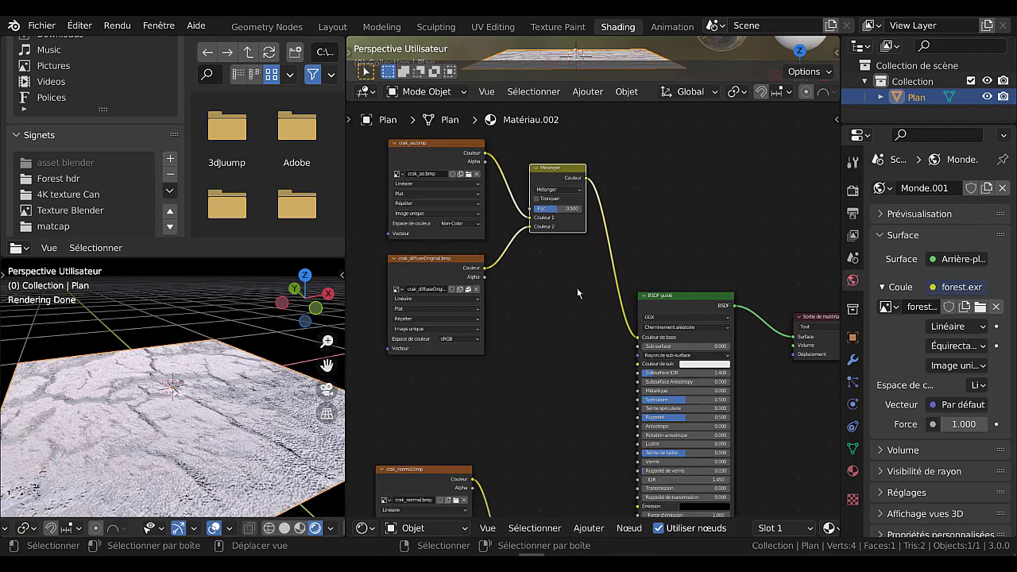
scroll(517, 252, "up", 1)
middle_click_drag(518, 252, 520, 281)
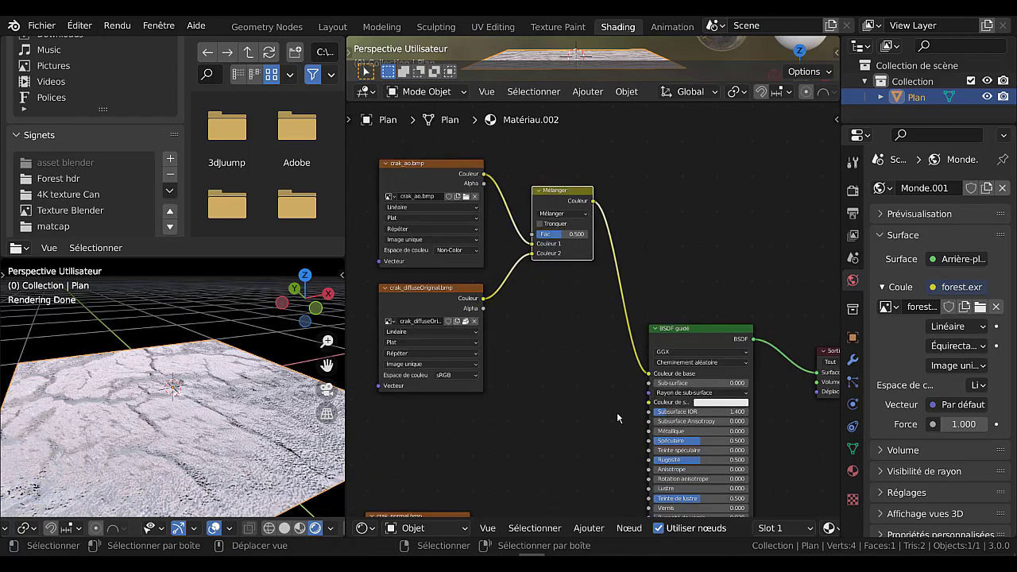
left_click_drag(700, 441, 655, 460)
scroll(610, 405, "down", 2)
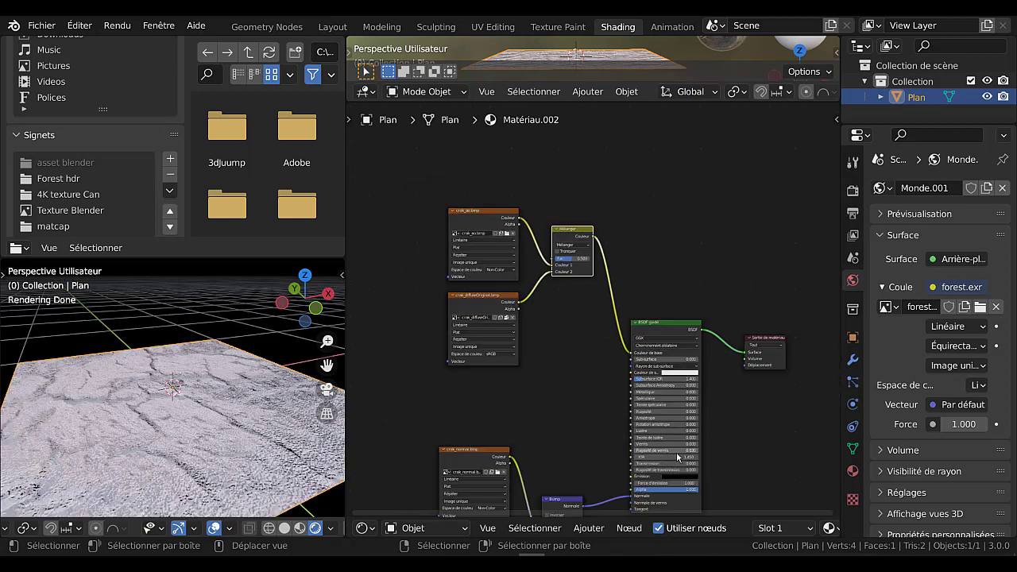
scroll(571, 319, "up", 2)
scroll(571, 320, "up", 2)
middle_click_drag(571, 319, 666, 387)
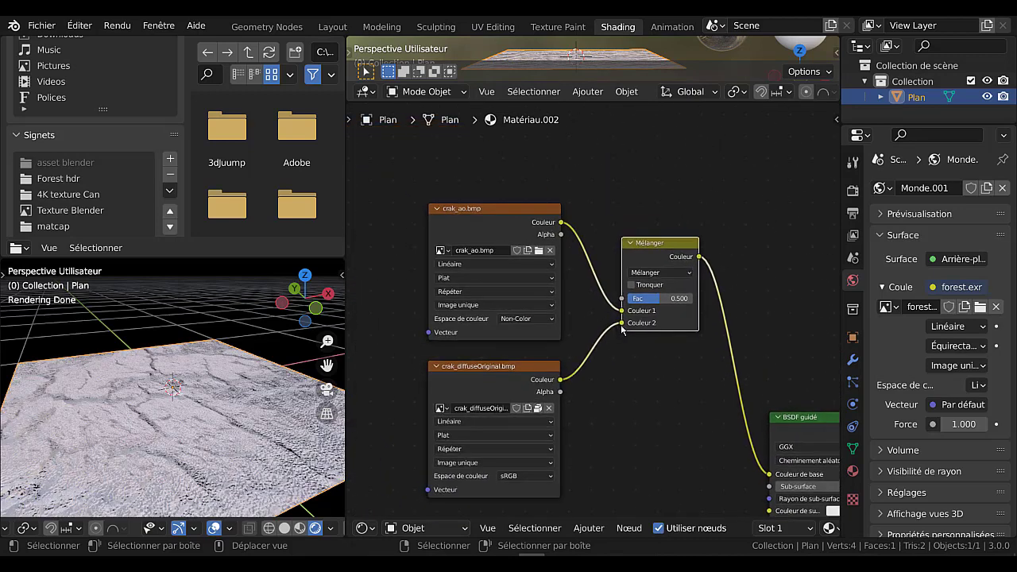
- Try swapping the diffuse and crak_ao.bmp inputs on the Mélanger node and varying its Fac between 0 and 0.439
left_click_drag(622, 312, 621, 323)
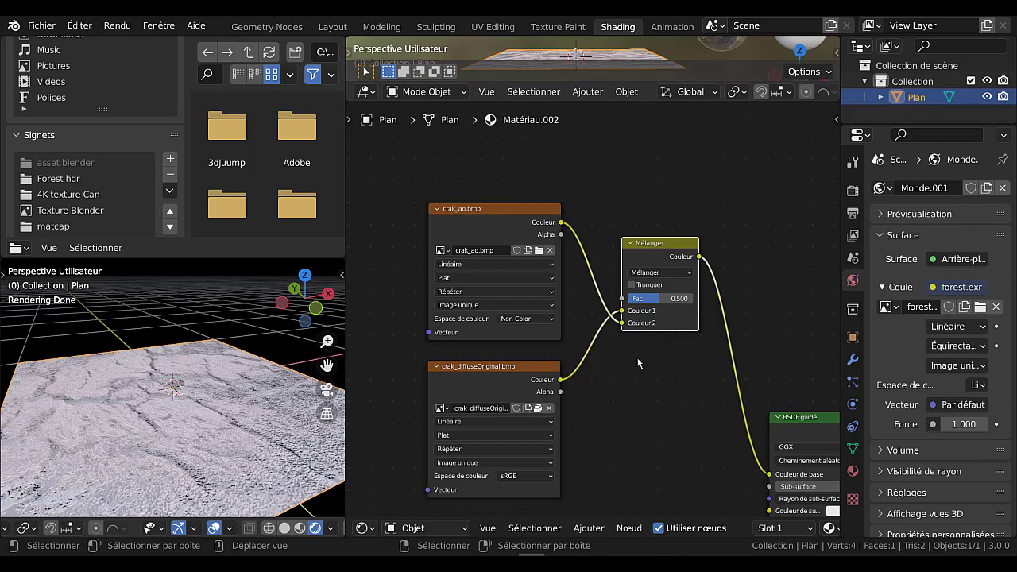
scroll(676, 400, "down", 2)
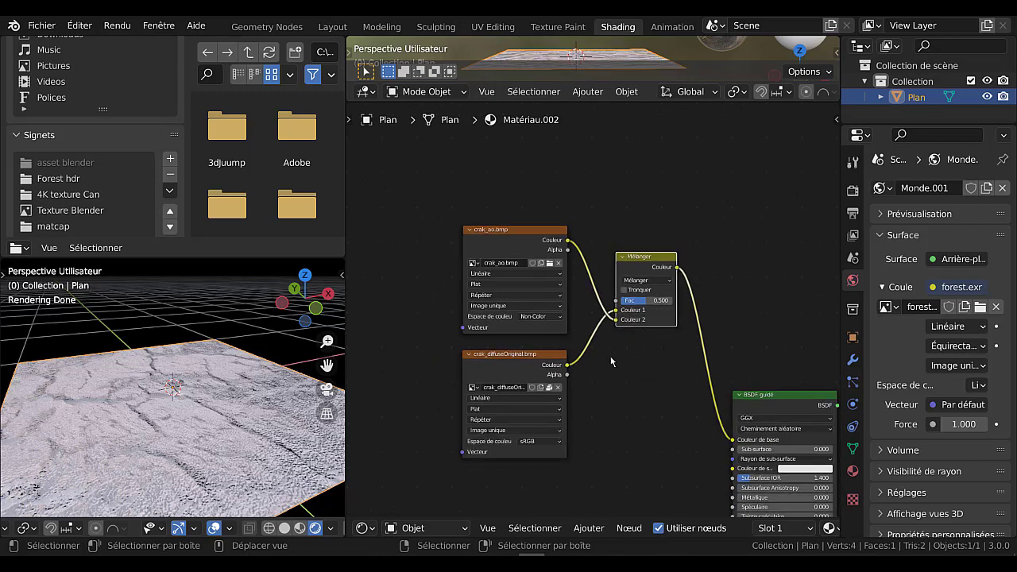
left_click_drag(641, 304, 612, 314)
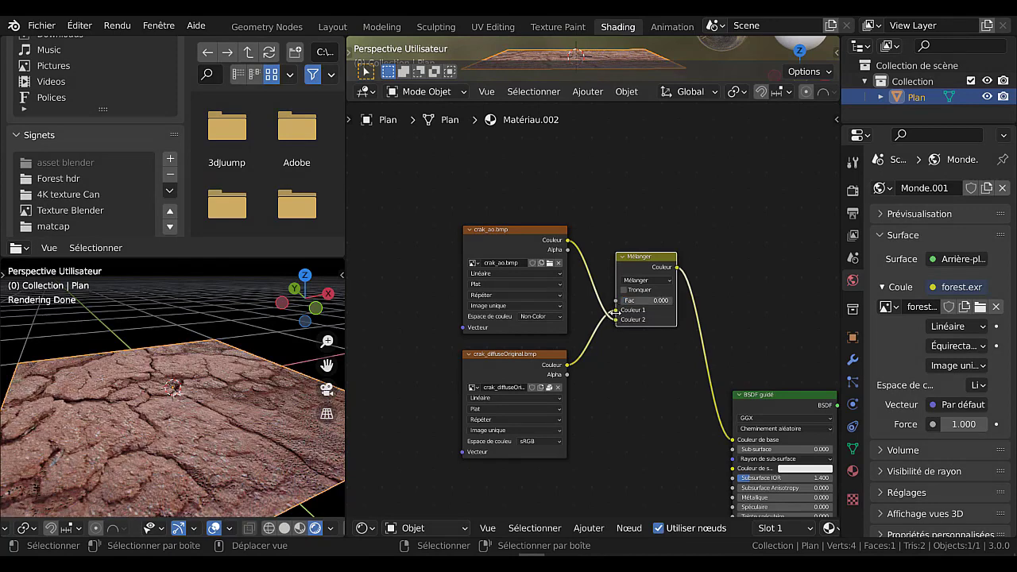
left_click_drag(616, 311, 640, 300)
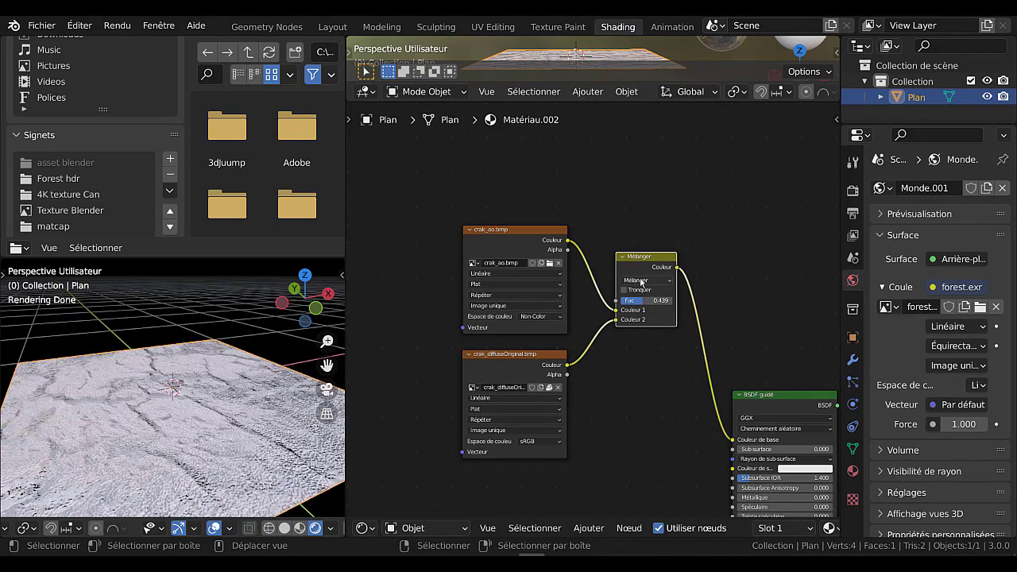
- Set the mix node to Multiplier with Fac 0.483 and swap its inputs so diffuse feeds Couleur 1 and ambient occlusion Couleur 2
left_click(642, 281)
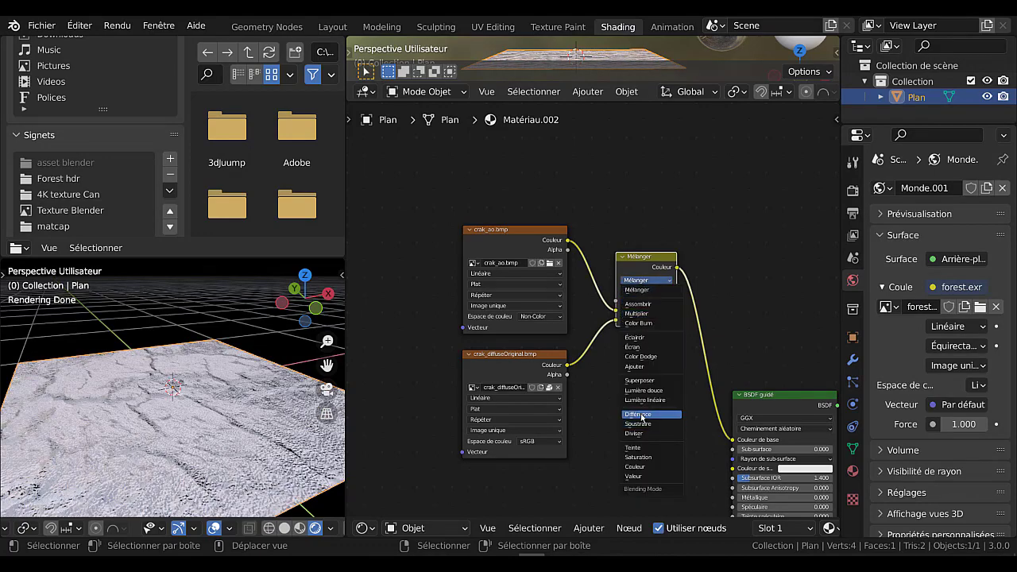
left_click(636, 314)
scroll(632, 315, "up", 2)
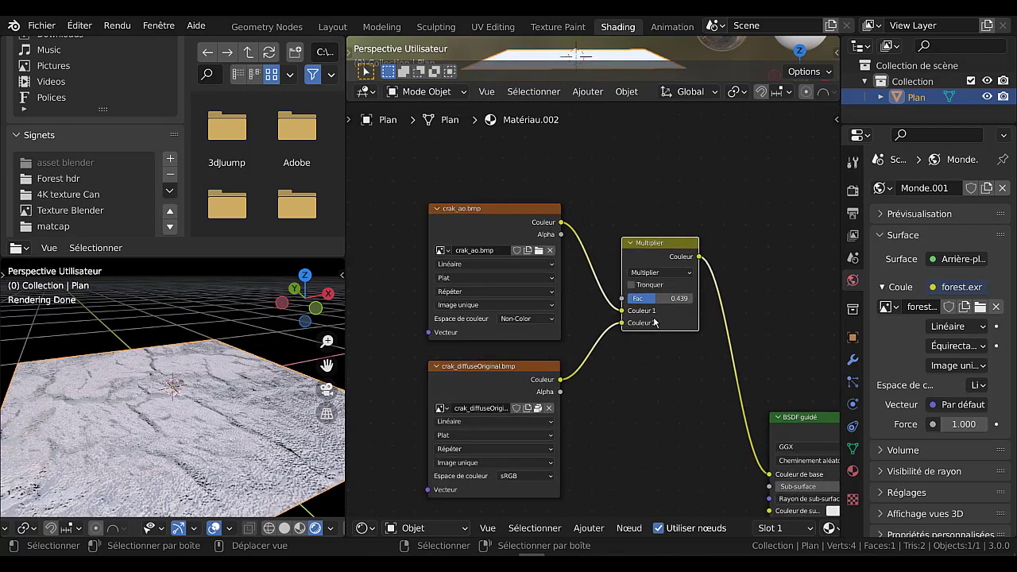
left_click_drag(639, 298, 657, 298)
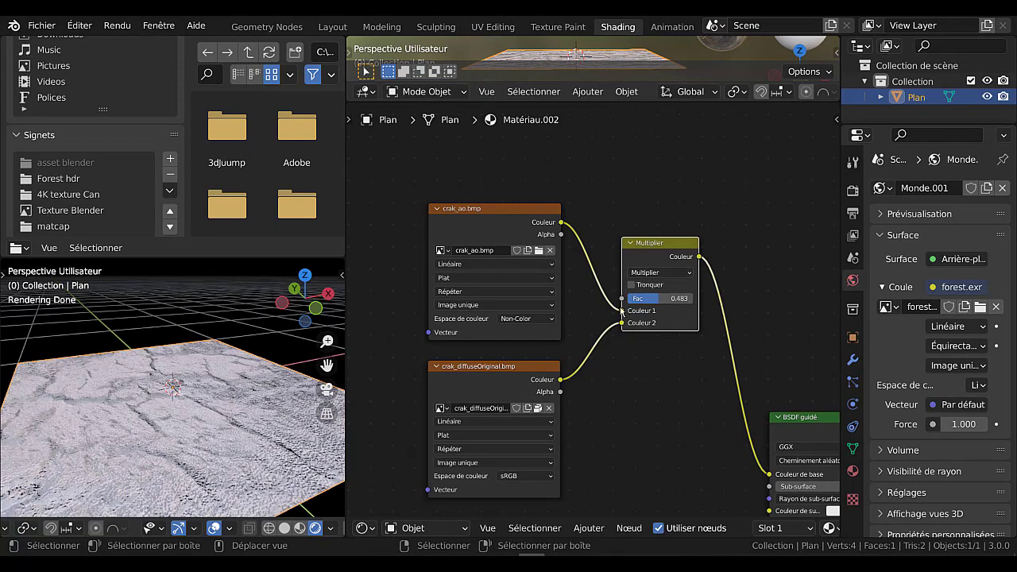
left_click_drag(621, 311, 624, 334)
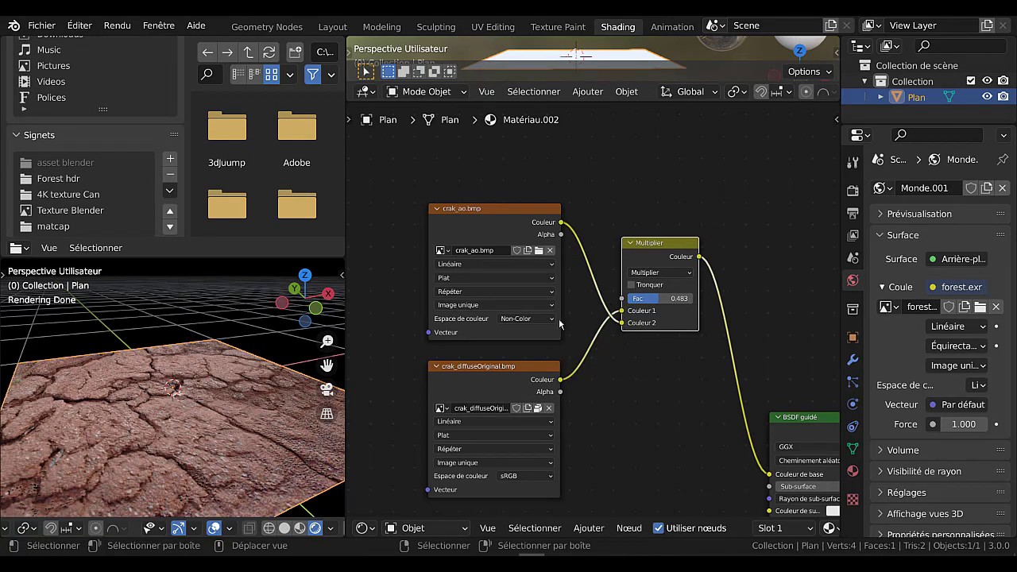
- Rearrange the texture nodes so crak_diffuseOriginal.bmp sits directly above crak_ao.bmp beside the Multiplier node
scroll(603, 363, "down", 2)
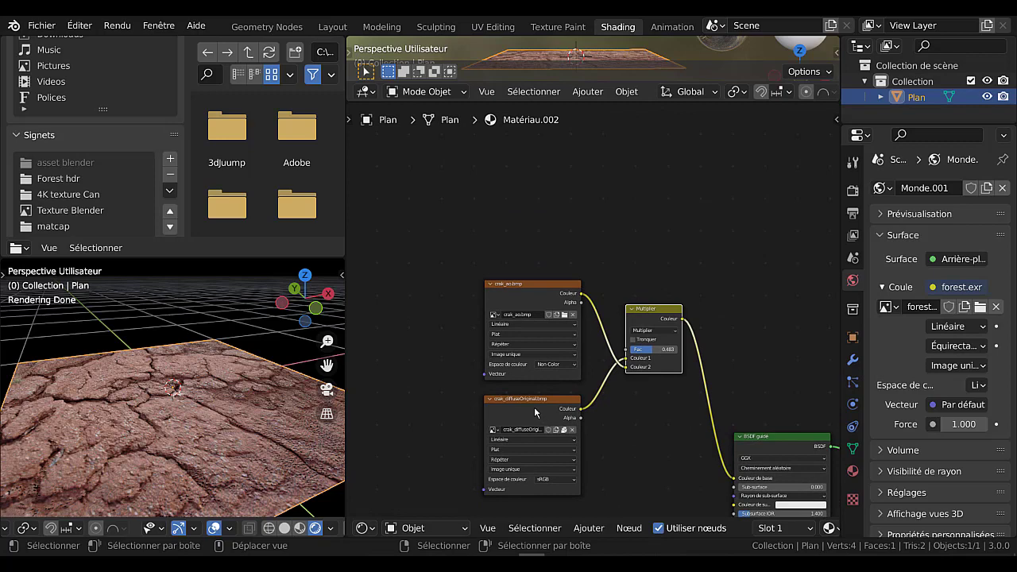
left_click_drag(535, 413, 540, 184)
mouse_move(547, 295)
left_mouse_down()
mouse_move(550, 333)
mouse_move(558, 304)
left_mouse_up()
scroll(661, 229, "down", 1)
middle_click_drag(661, 230, 660, 278)
scroll(659, 277, "up", 3)
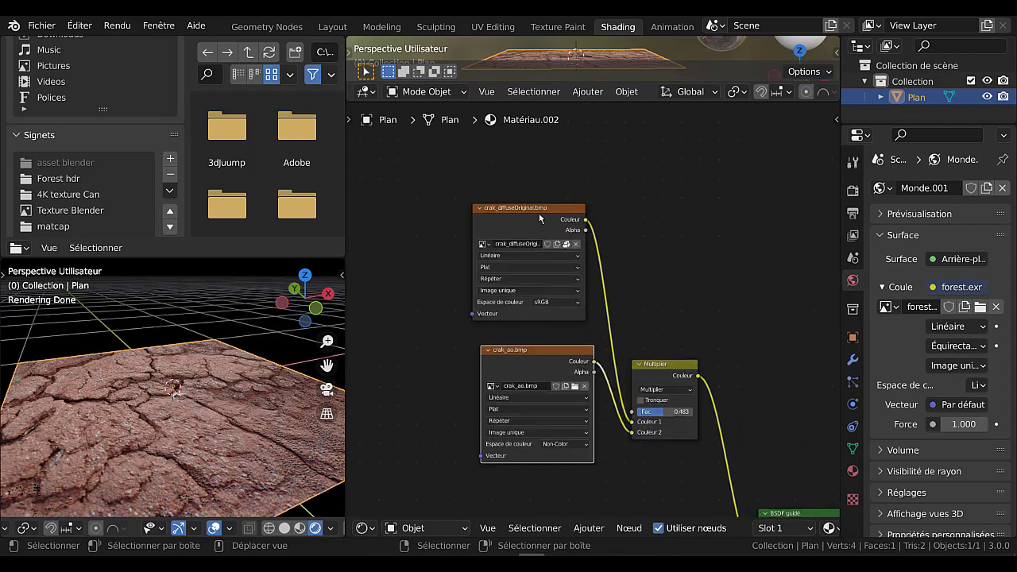
left_click_drag(539, 213, 549, 217)
left_click_drag(540, 358, 543, 352)
- Raise the Multiplier node's Fac to 0.839
middle_click_drag(729, 282, 697, 242)
scroll(591, 434, "up", 1)
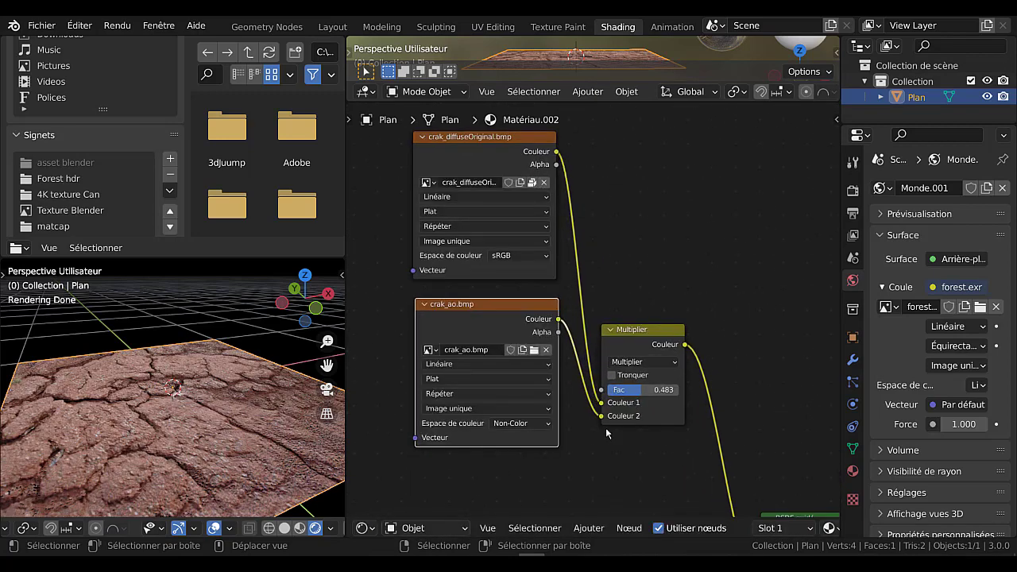
left_click_drag(628, 389, 667, 389)
scroll(528, 442, "down", 2)
scroll(529, 437, "down", 4)
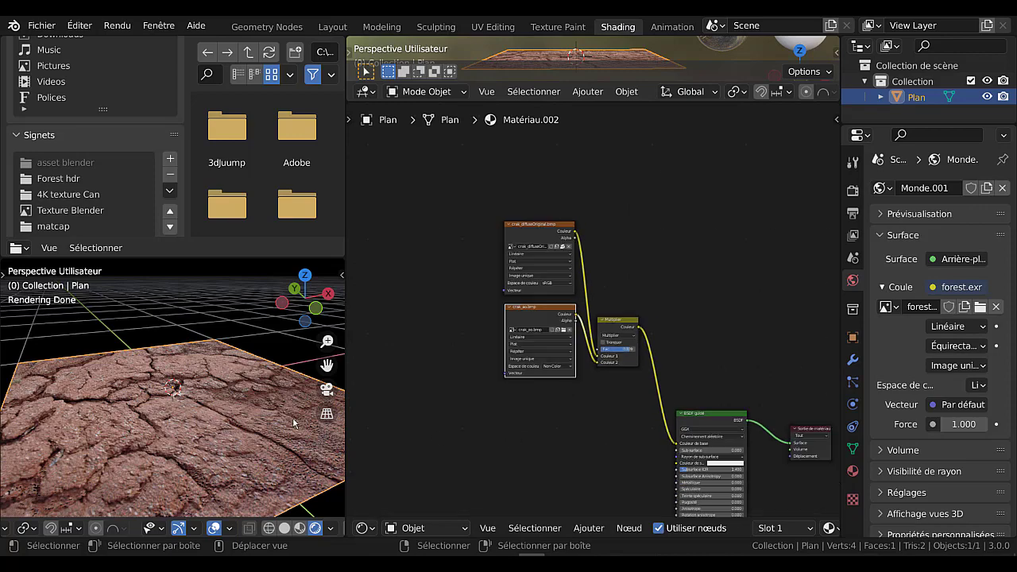
- Switch to the Layout workspace and examine the cracked ground plane from above and at an angle
scroll(295, 423, "down", 3)
middle_click_drag(248, 397, 208, 409)
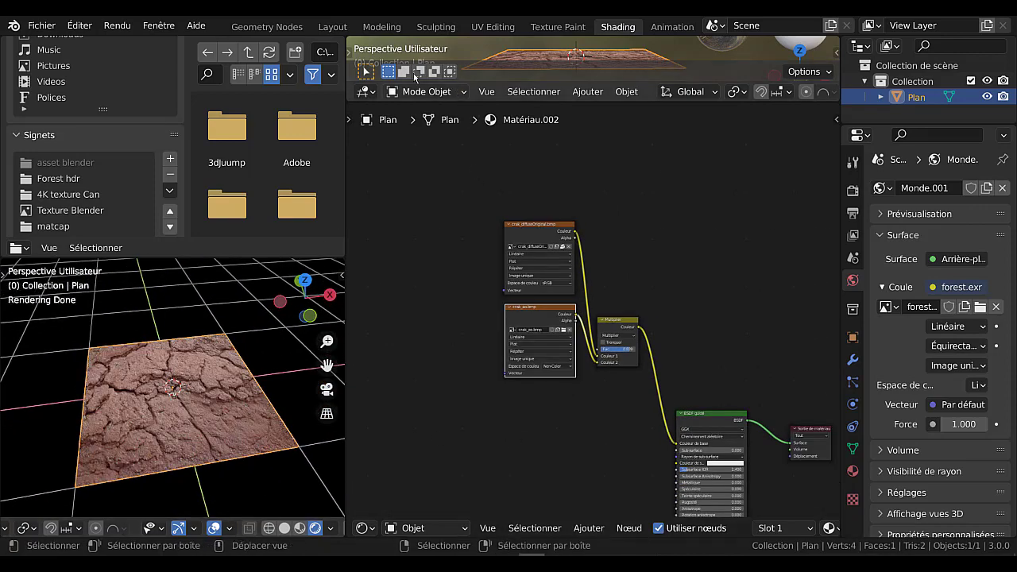
left_click(332, 27)
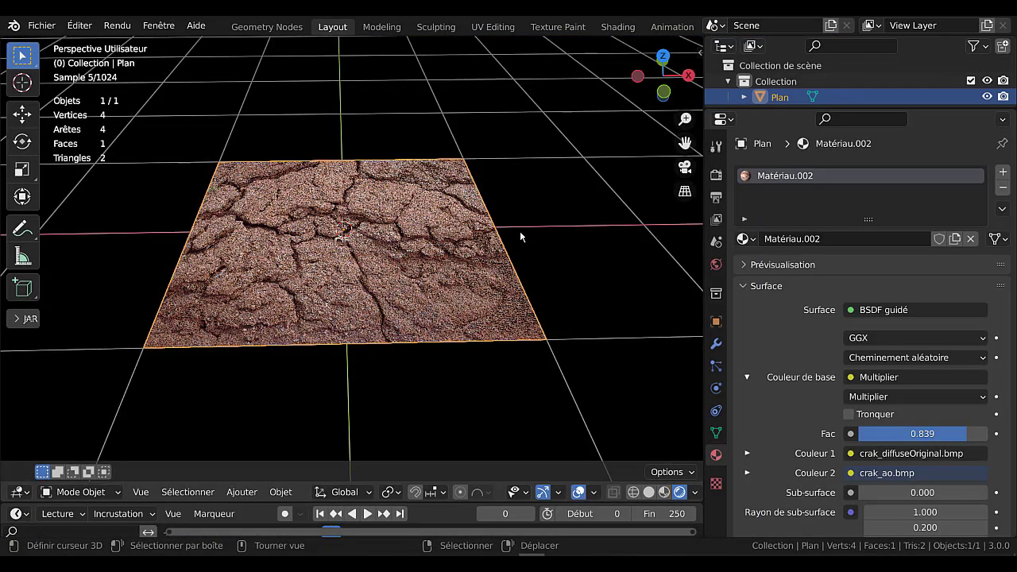
middle_click_drag(552, 227, 546, 340)
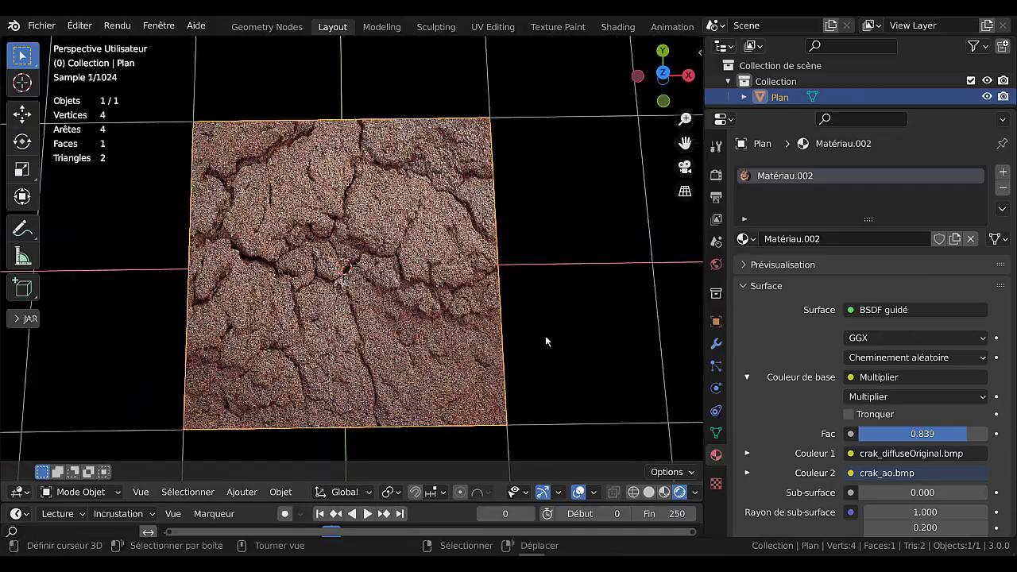
scroll(533, 328, "up", 4)
scroll(516, 313, "down", 3)
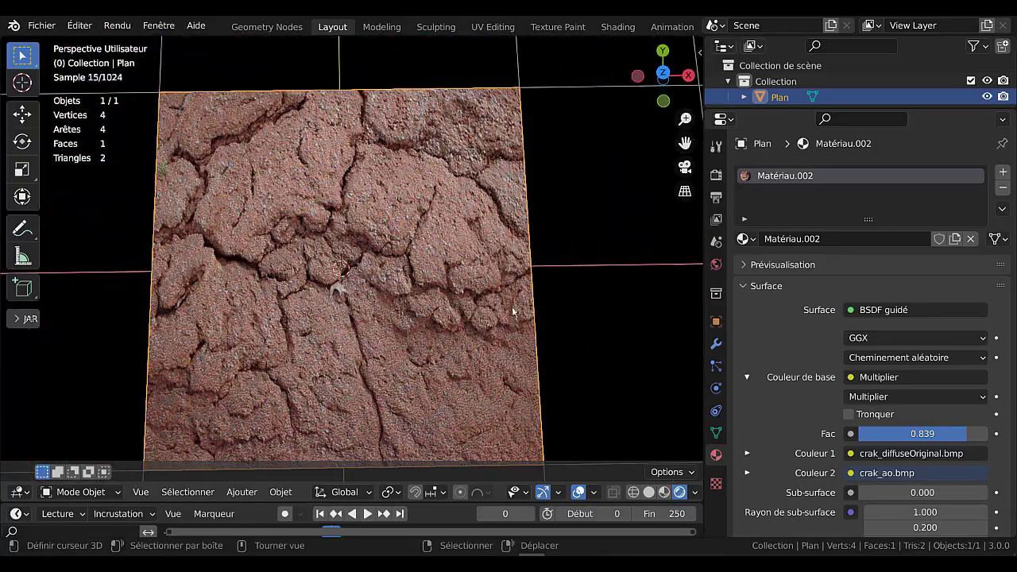
middle_click_drag(511, 311, 308, 449)
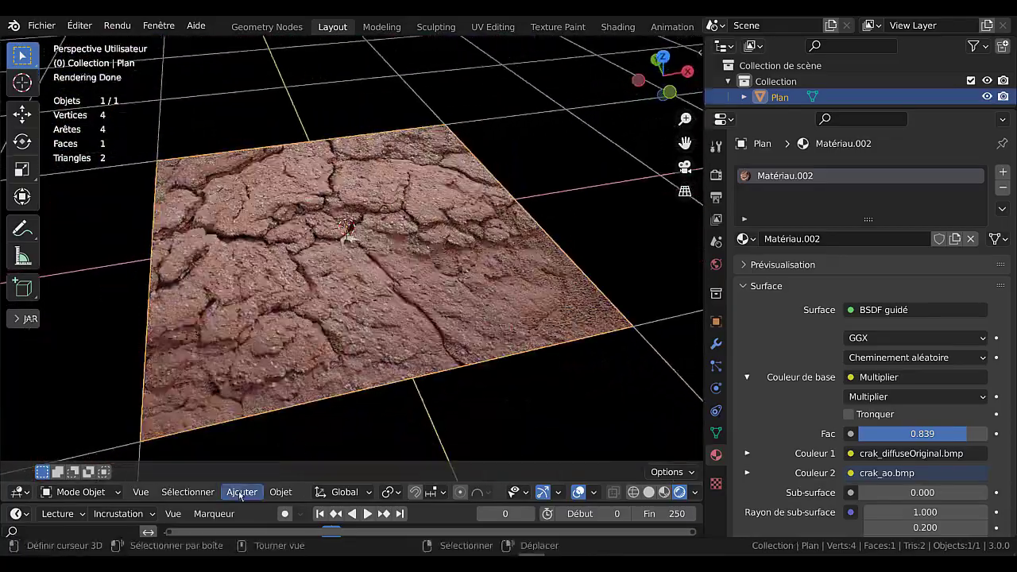
- Add a Zone lamp and raise it about 0.64 m along the Z axis above the plane
left_click(242, 492)
mouse_move(259, 280)
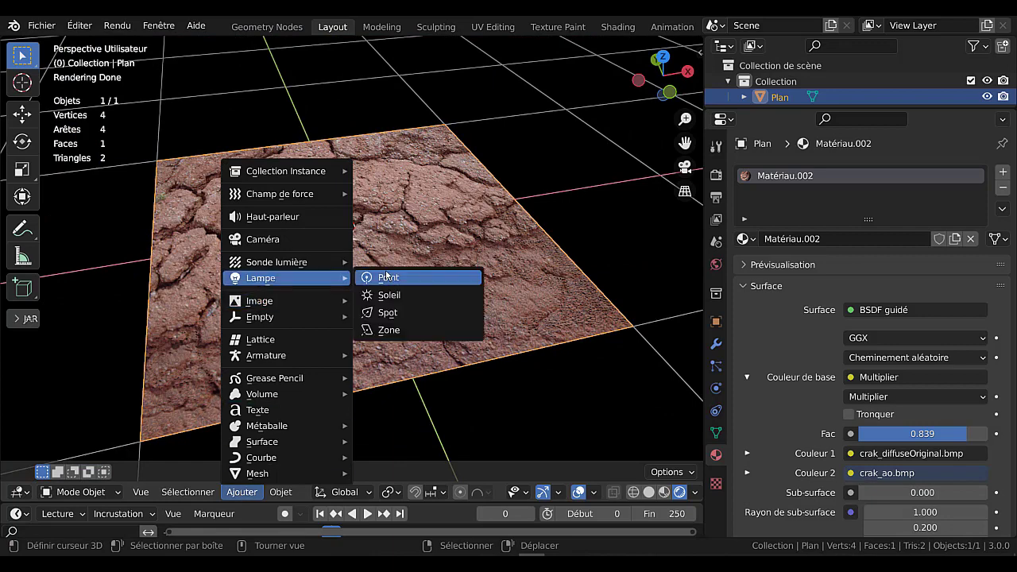
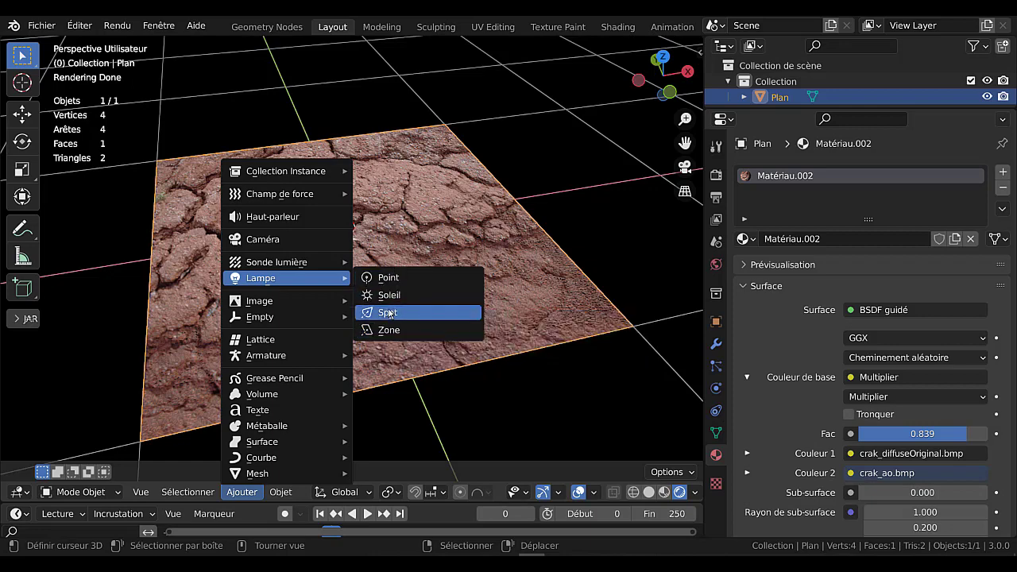
left_click(390, 329)
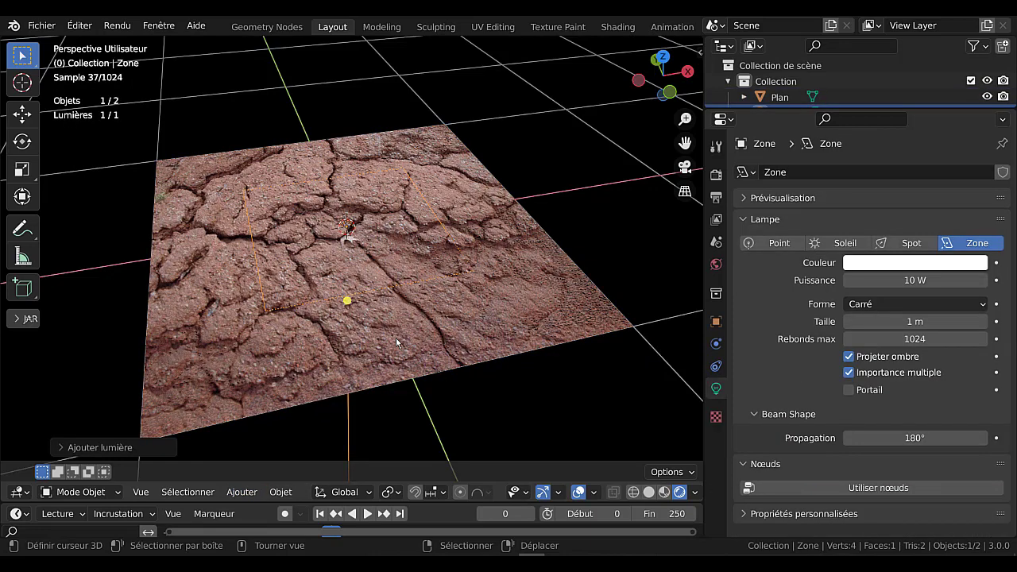
key("g")
key("z")
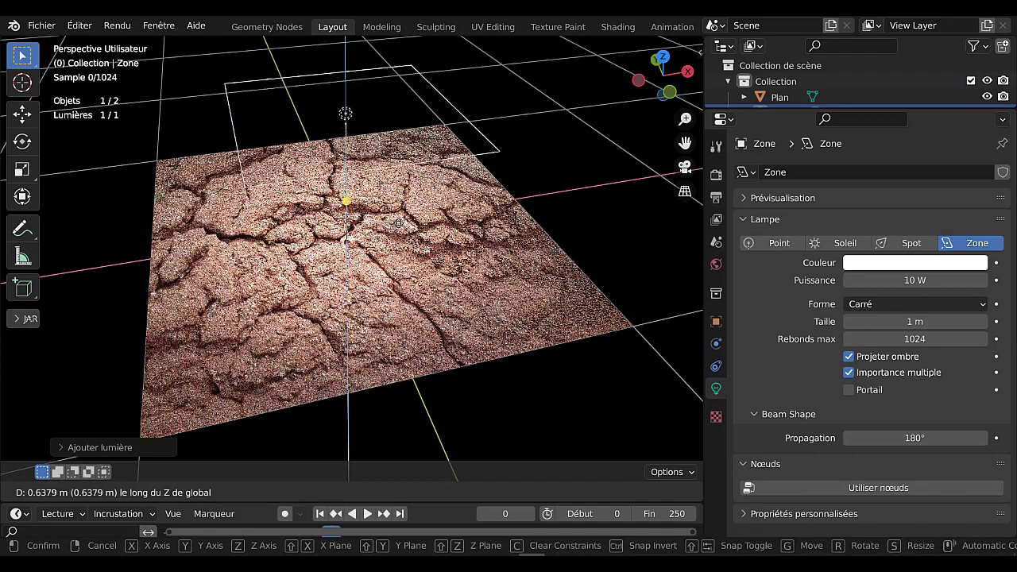
left_click(400, 228)
- Examine the relief of the lit ground surface from low angles and close up
middle_click_drag(423, 323, 503, 326)
scroll(444, 313, "up", 3)
scroll(503, 327, "down", 3)
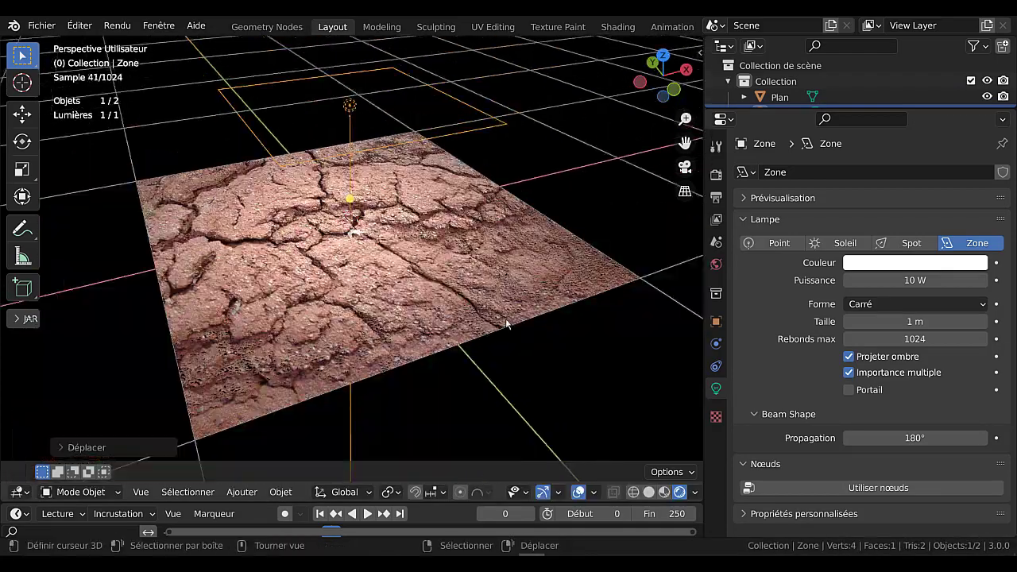
middle_click_drag(597, 342, 557, 340)
scroll(557, 340, "up", 2)
scroll(471, 288, "down", 1)
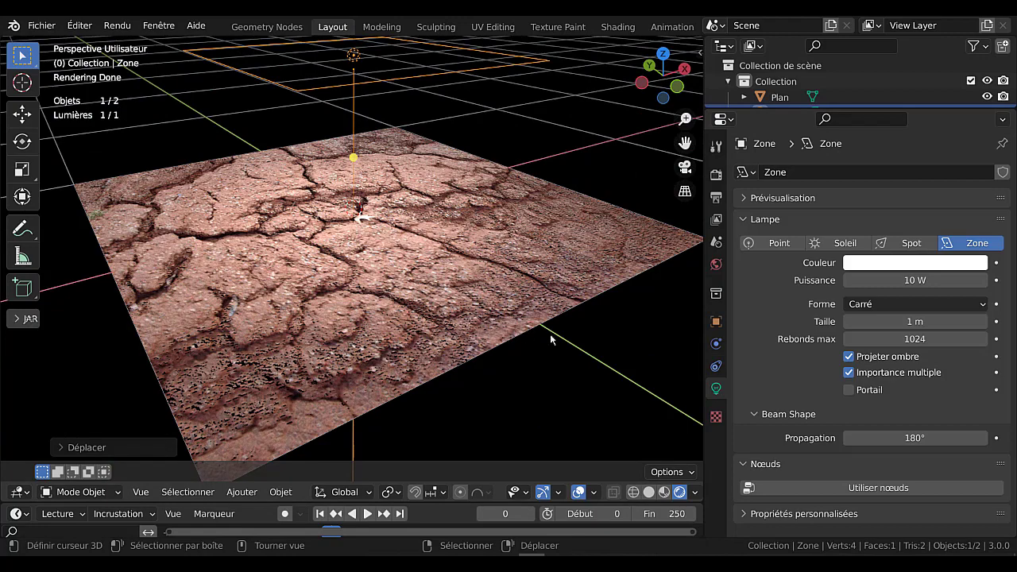
middle_click_drag(550, 340, 586, 337)
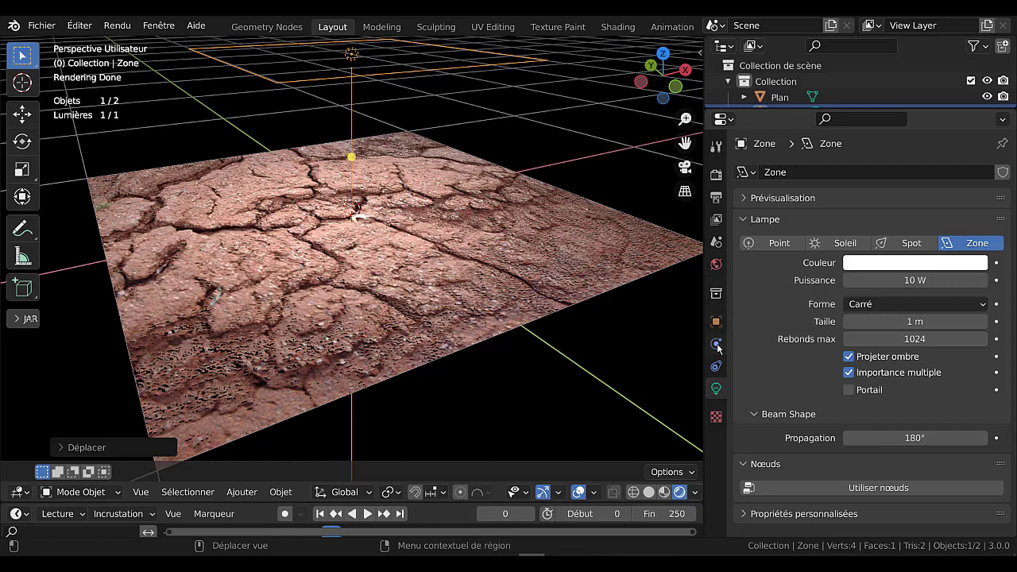
- Try a Subdivision de surface modifier on the plane with viewport levels 2, 1 and 0, and remove it
left_click(513, 267)
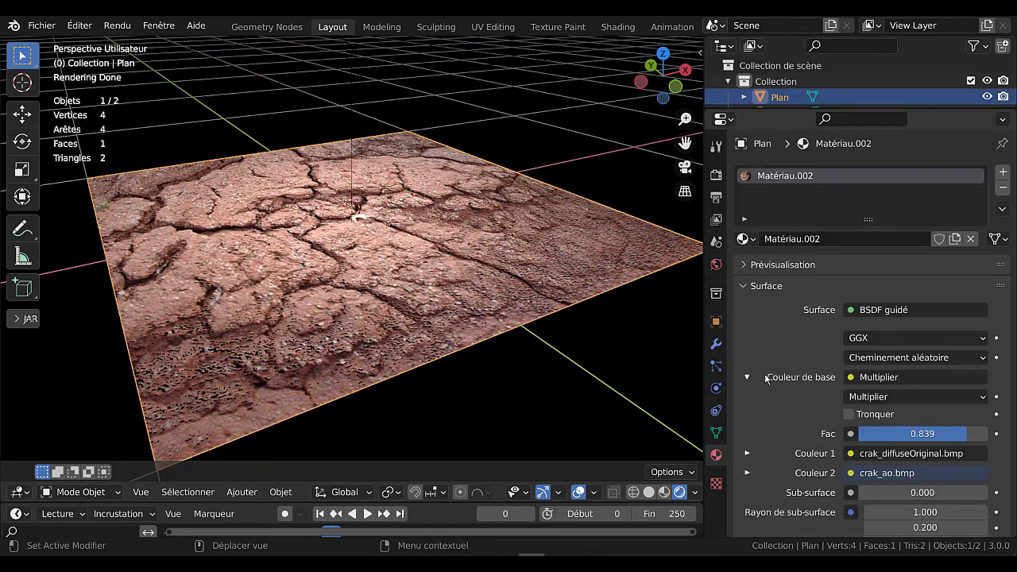
left_click(717, 345)
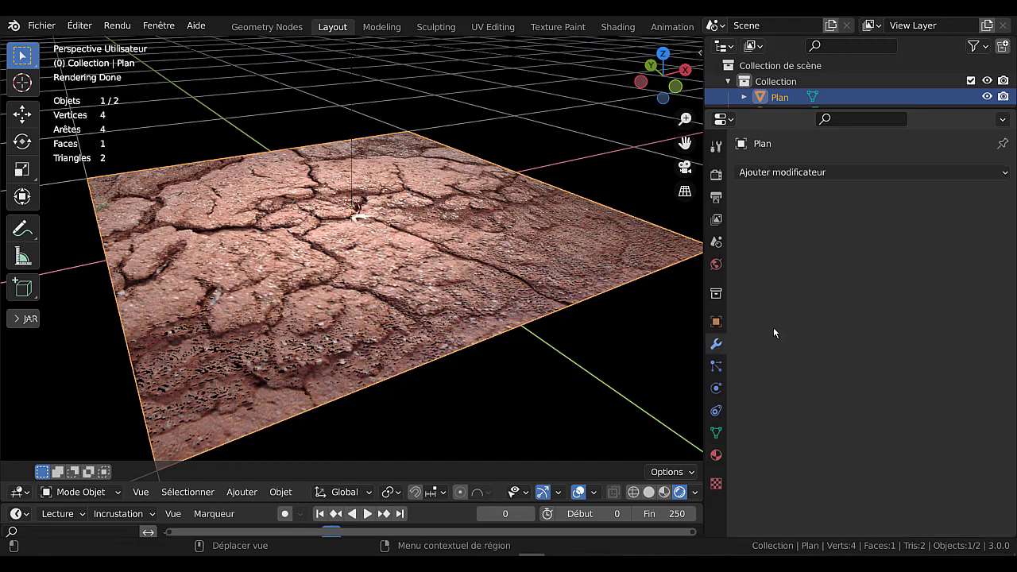
left_click(877, 174)
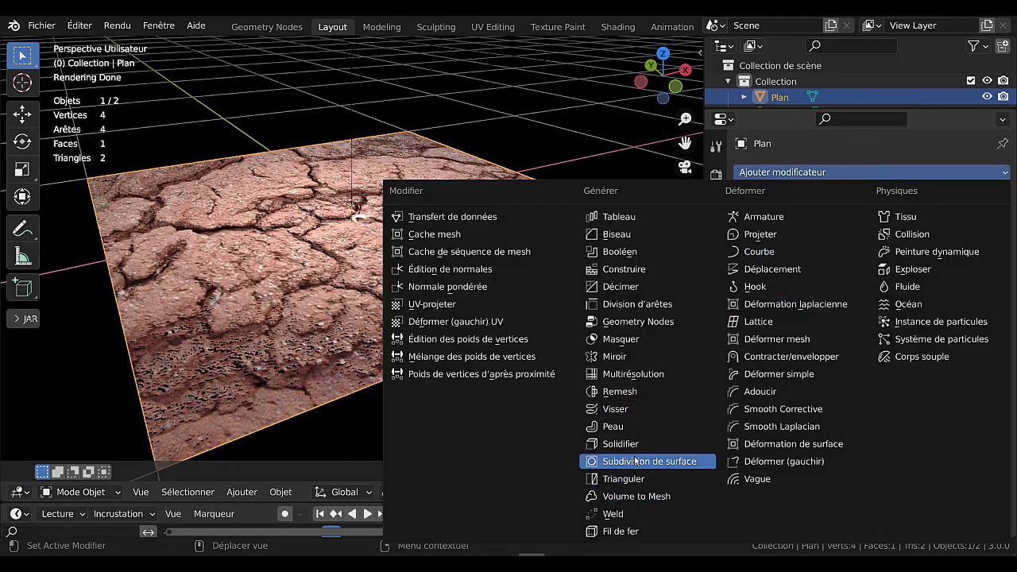
left_click(636, 462)
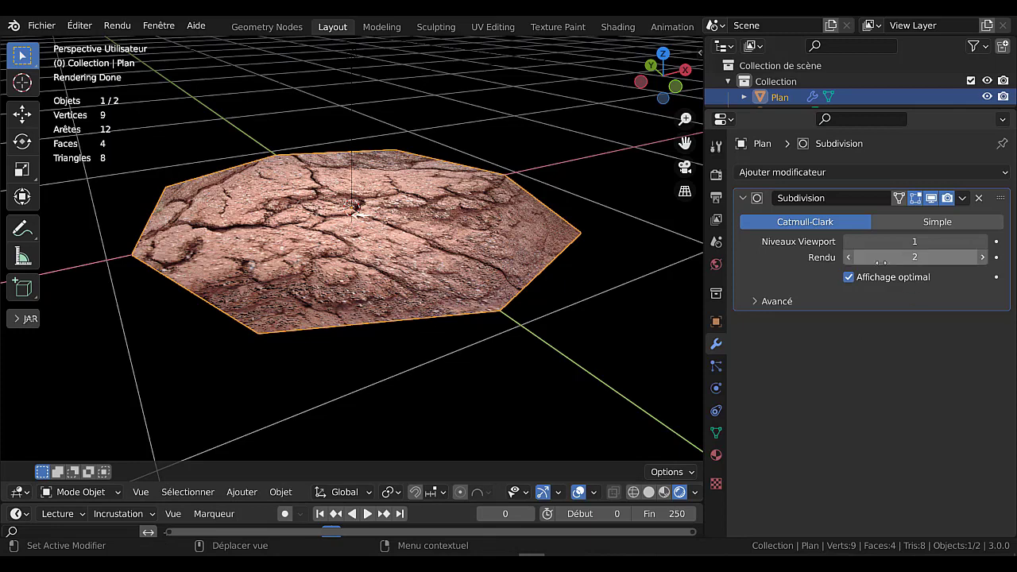
left_click(984, 241)
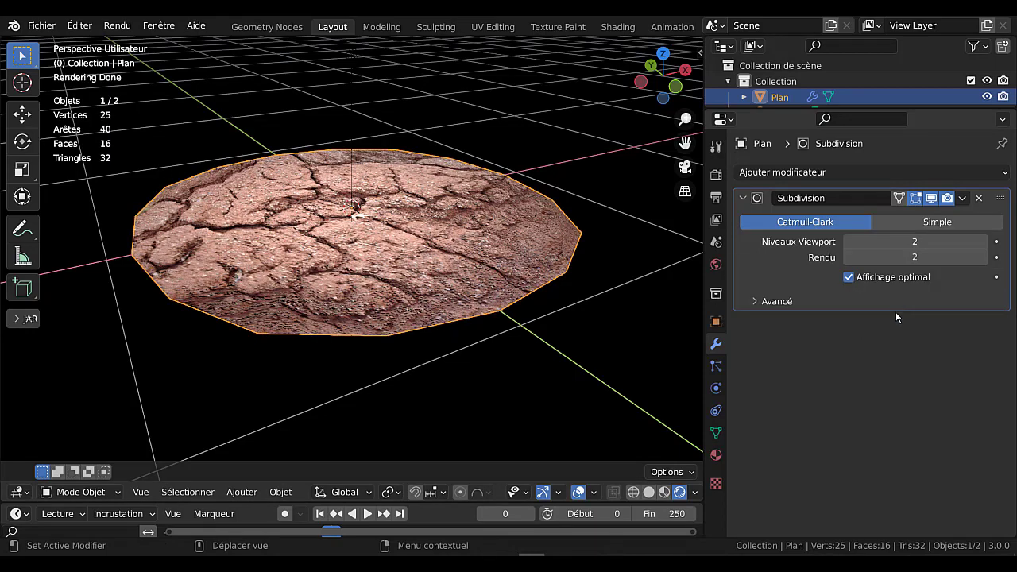
left_click(848, 242)
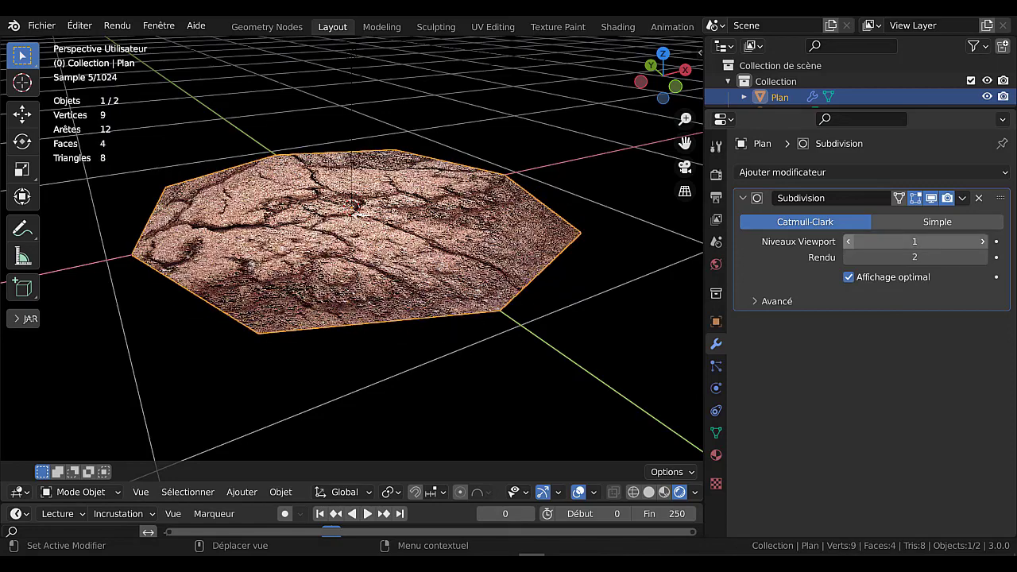
left_click(849, 241)
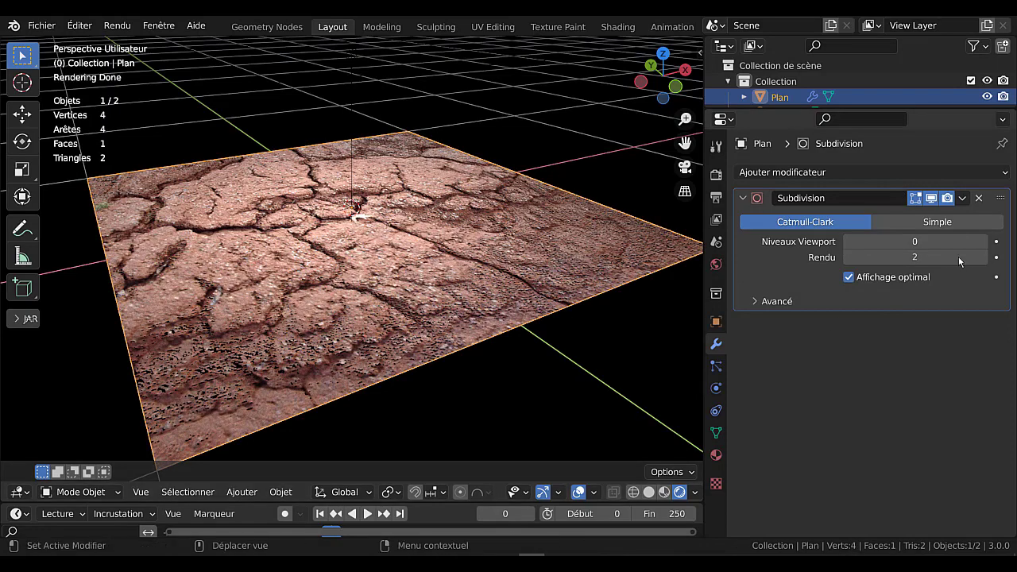
left_click(978, 198)
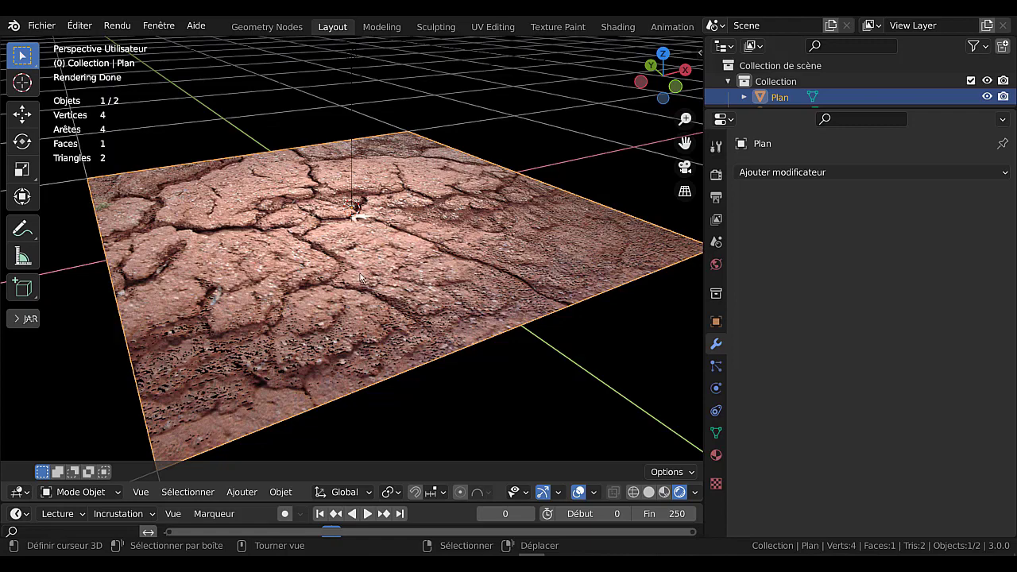
- Subdivide the plane's single face once in Edit Mode
key("Tab")
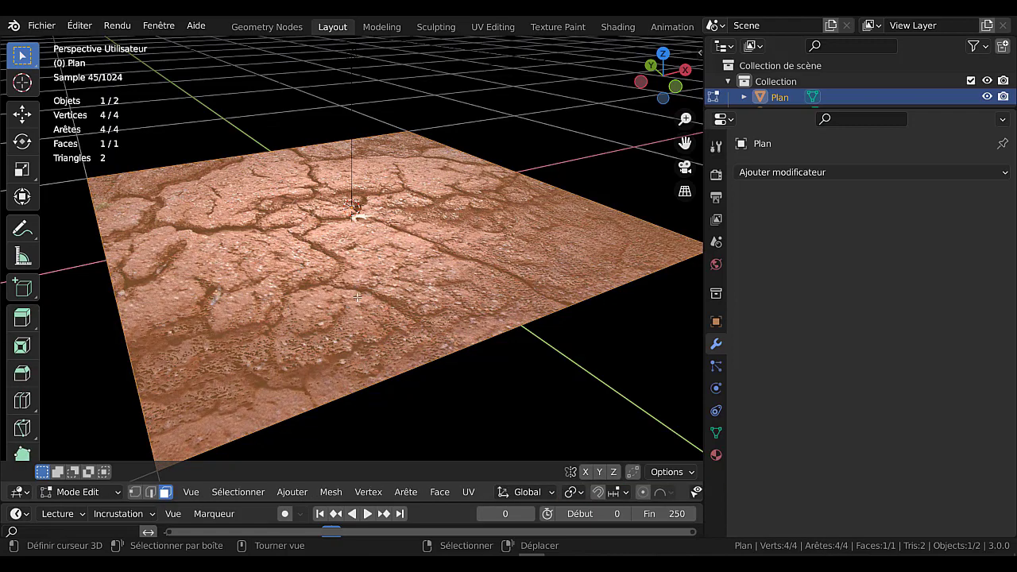
key("q")
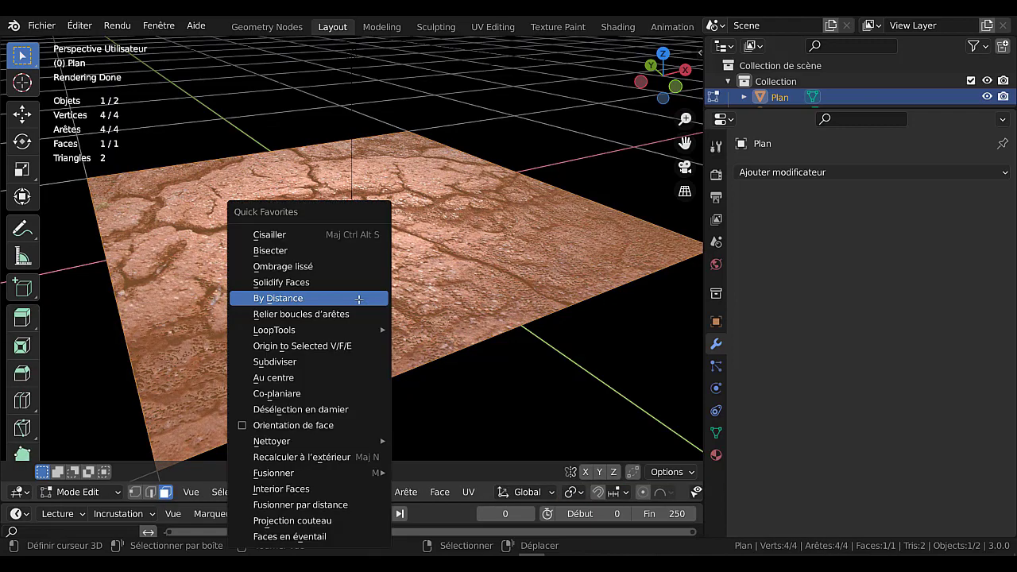
left_click(290, 364)
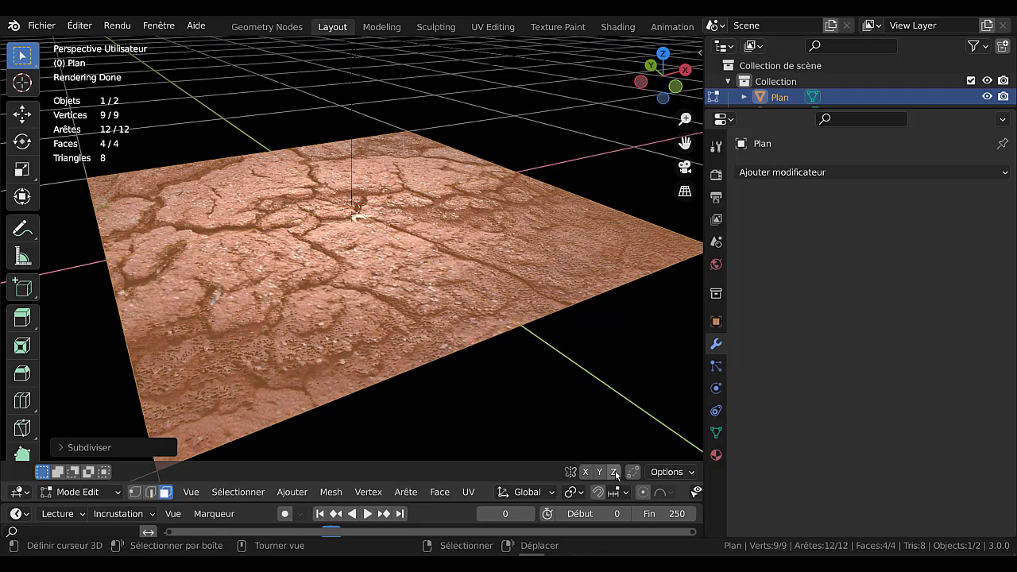
- Set the plane's mesh subdivision to 10 cuts and add a Subdivision de surface modifier to the plane
scroll(636, 495, "down", 6)
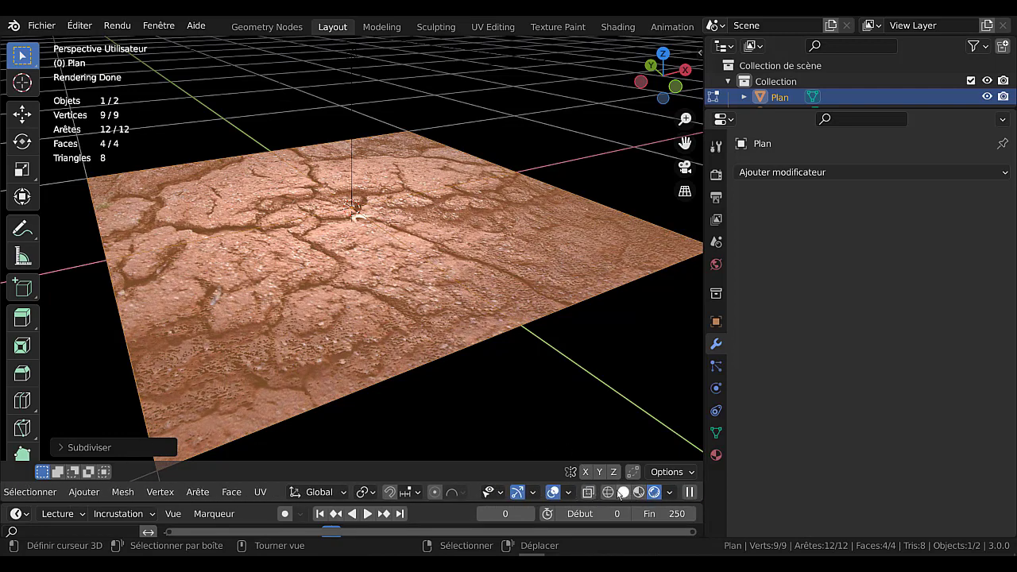
left_click(624, 493)
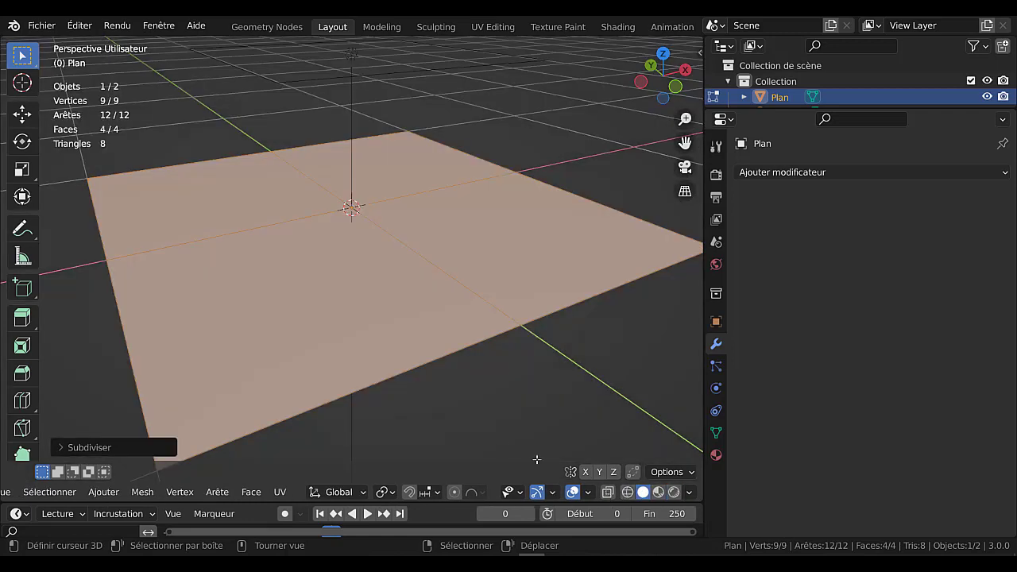
left_click(131, 448)
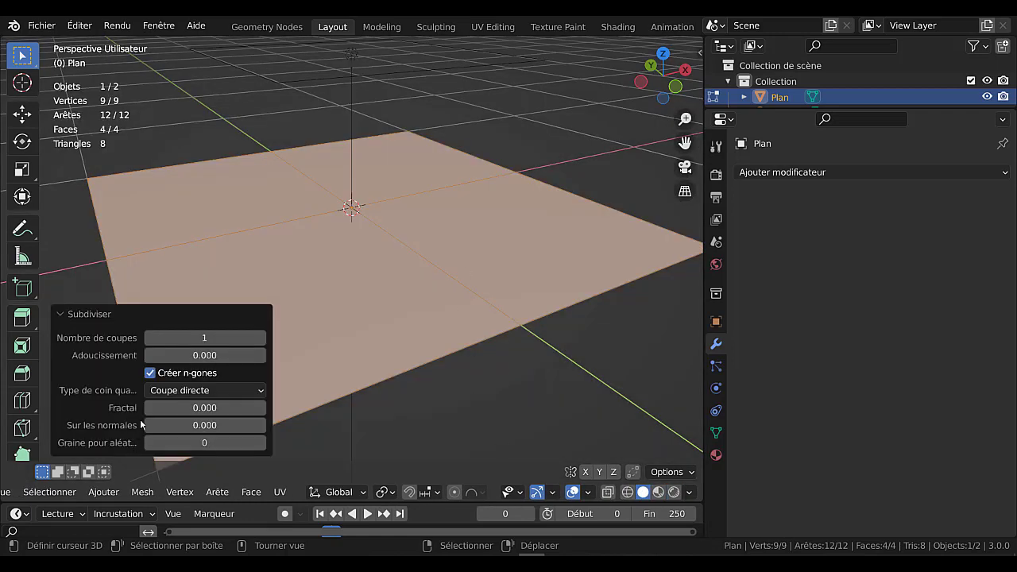
left_click(200, 339)
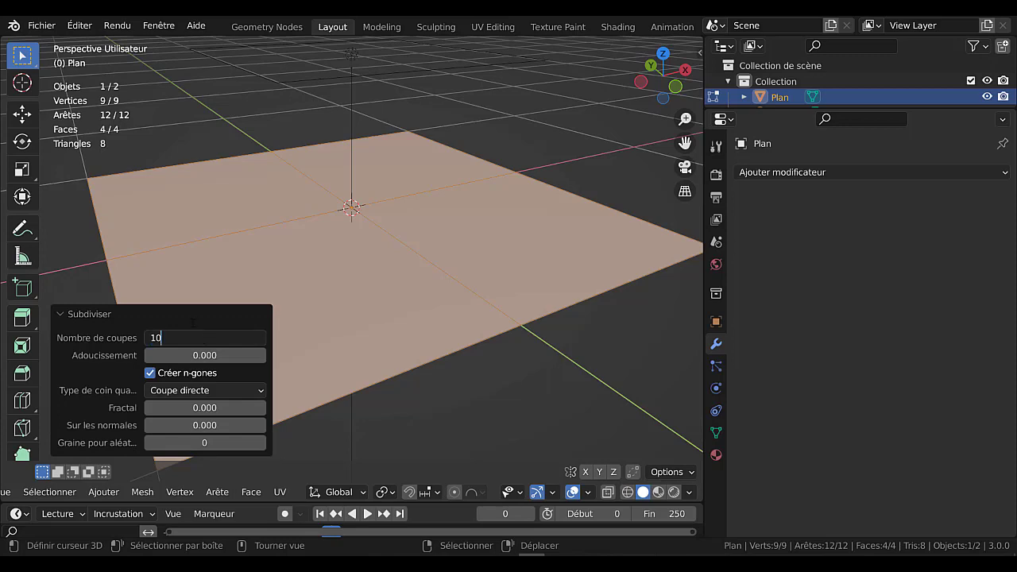
type("10")
key("Return")
key("Tab")
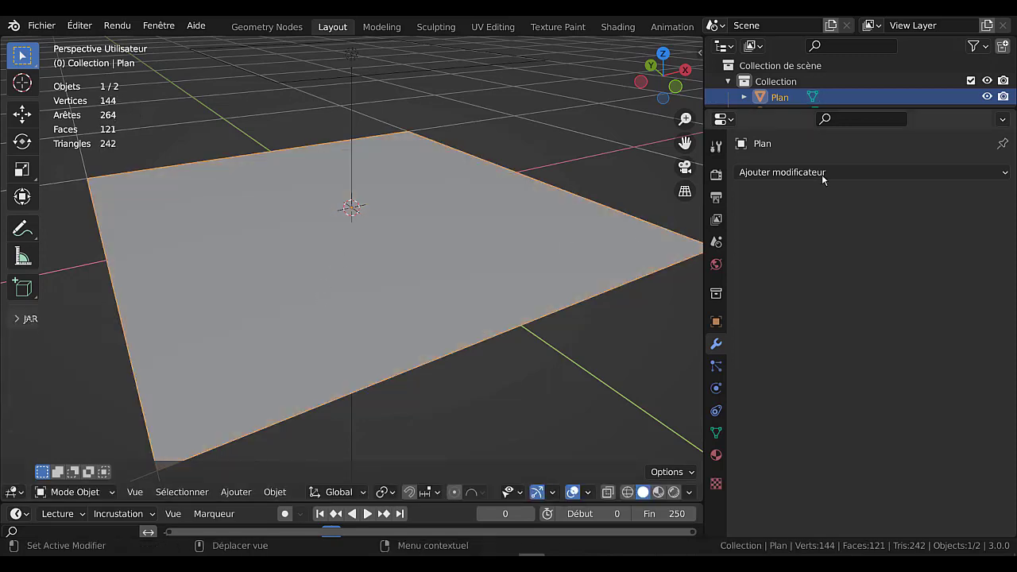
left_click(831, 172)
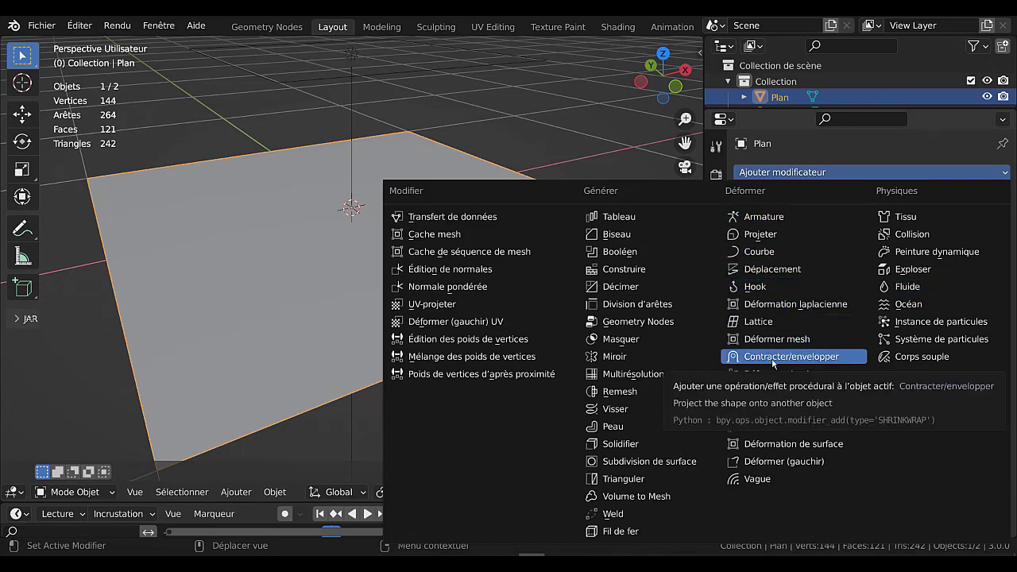
left_click(633, 462)
- Cut two edge loops close to opposite edges of the plane, sliding them to factors of about 0.87 and -0.85
key("Tab")
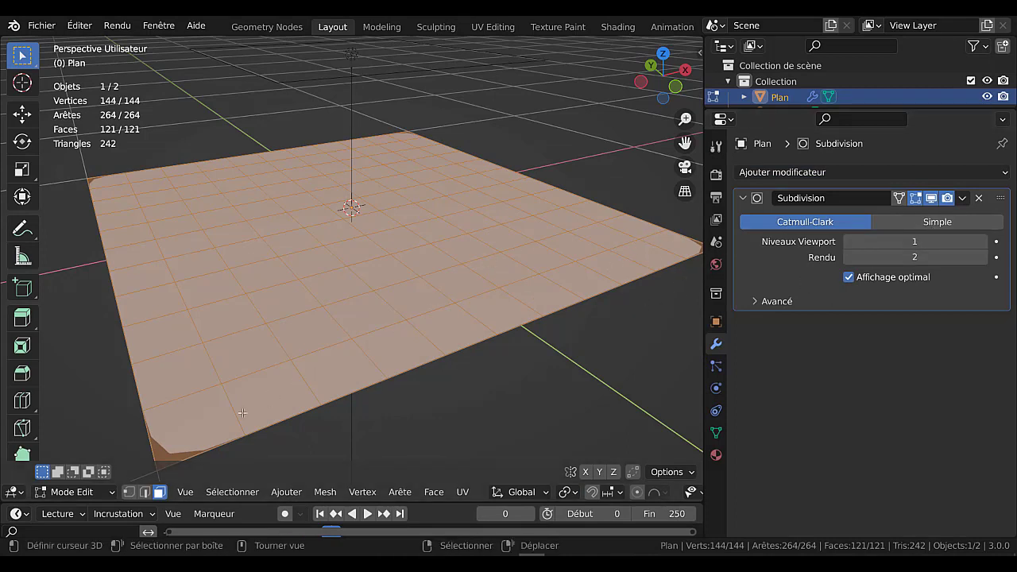
key("ctrl+r")
left_click(200, 439)
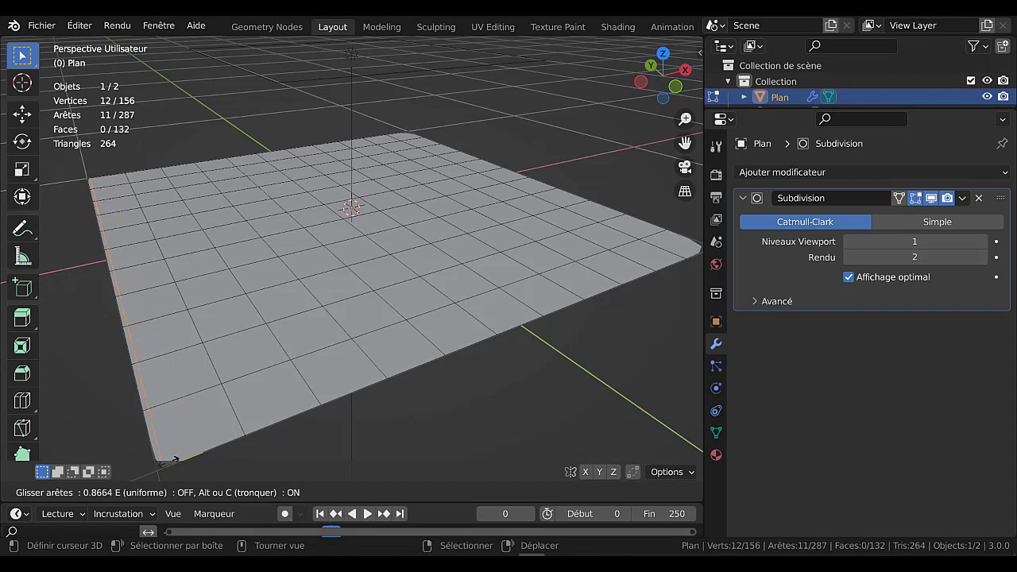
left_click(173, 460)
key("ctrl+r")
left_click(690, 249)
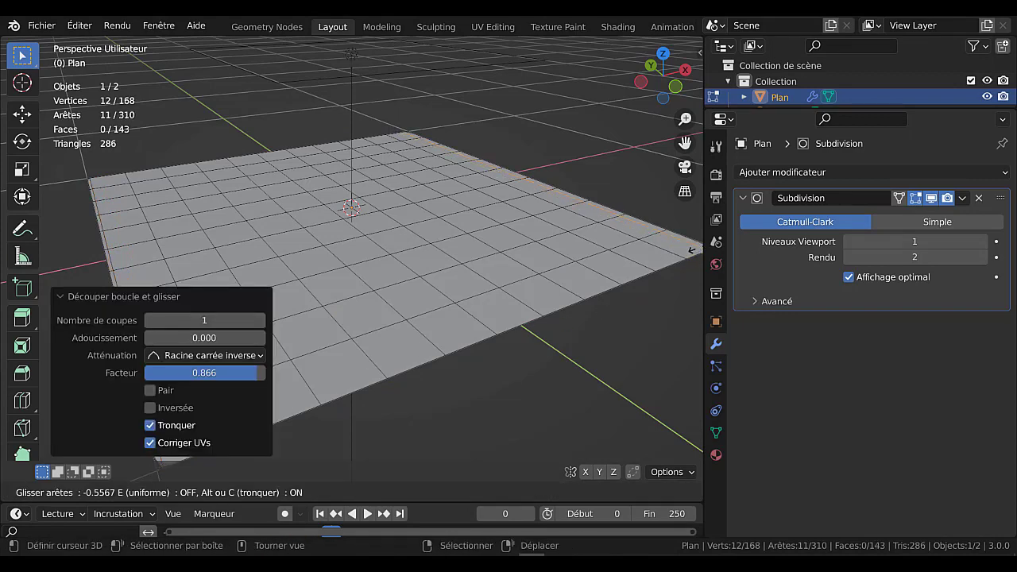
left_click(694, 244)
scroll(597, 278, "down", 5)
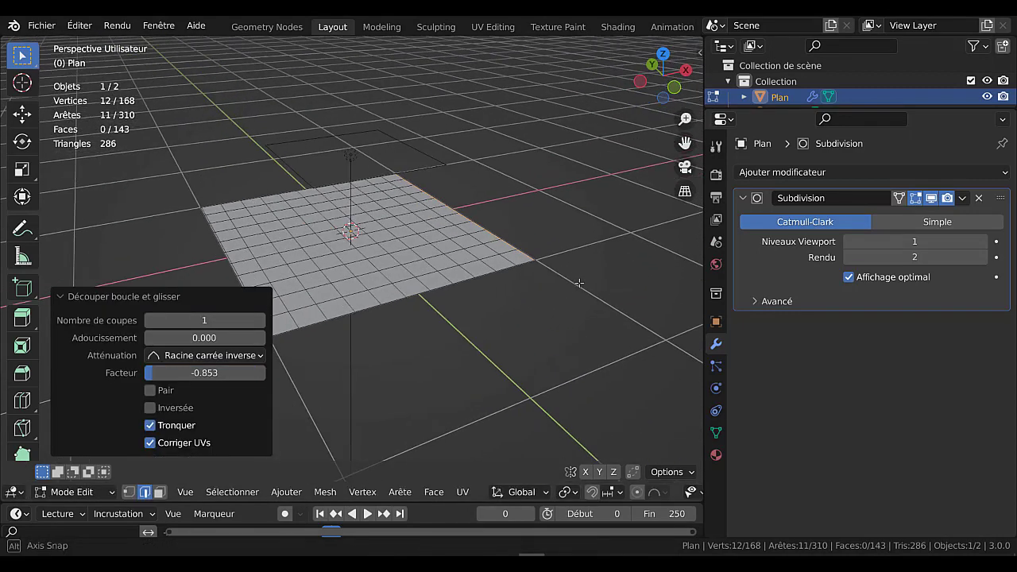
key("Tab")
scroll(576, 300, "up", 4)
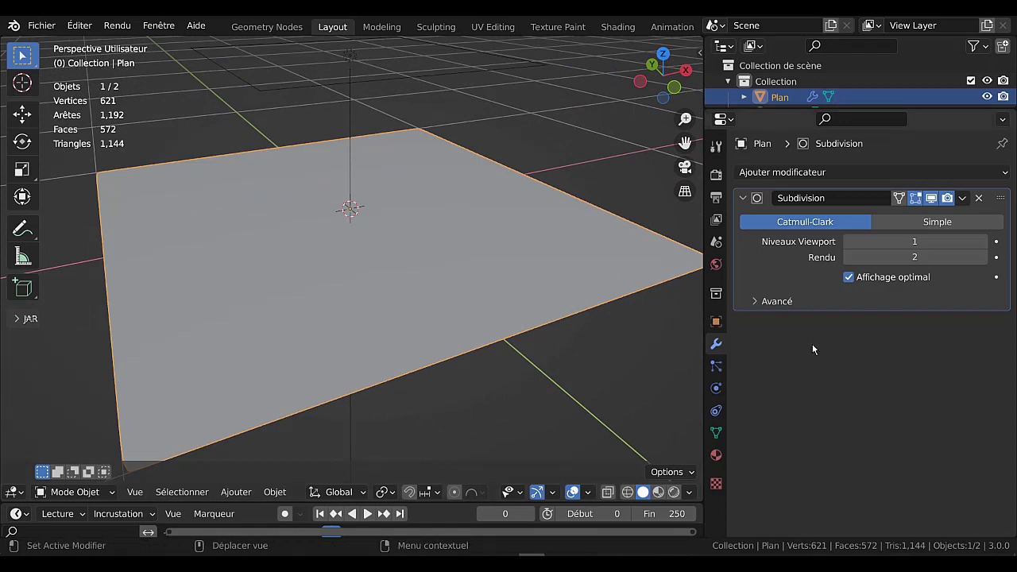
left_click(670, 487)
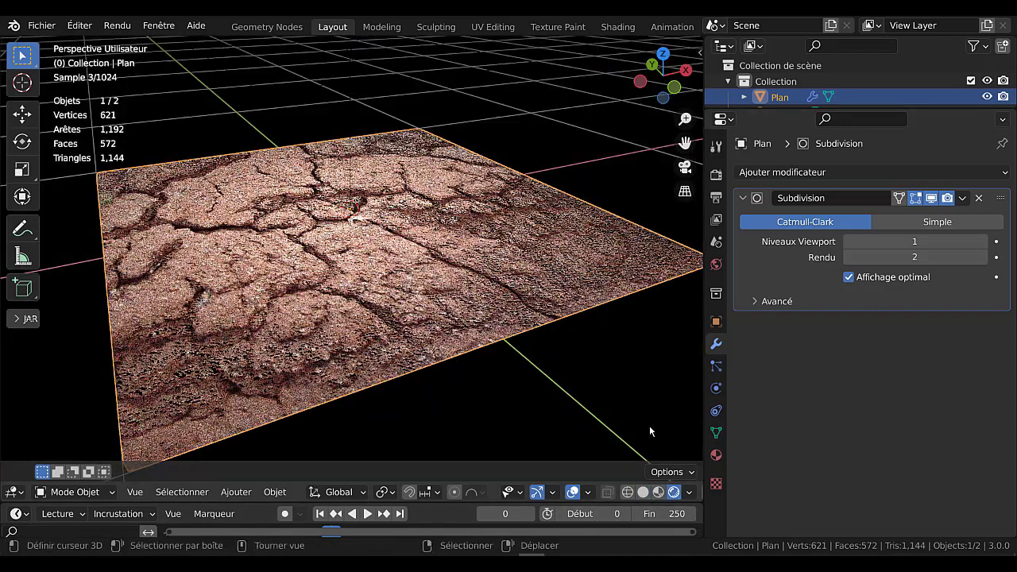
- Add a Déplacement modifier to the plane and inspect the rendered surface up close
left_click(851, 172)
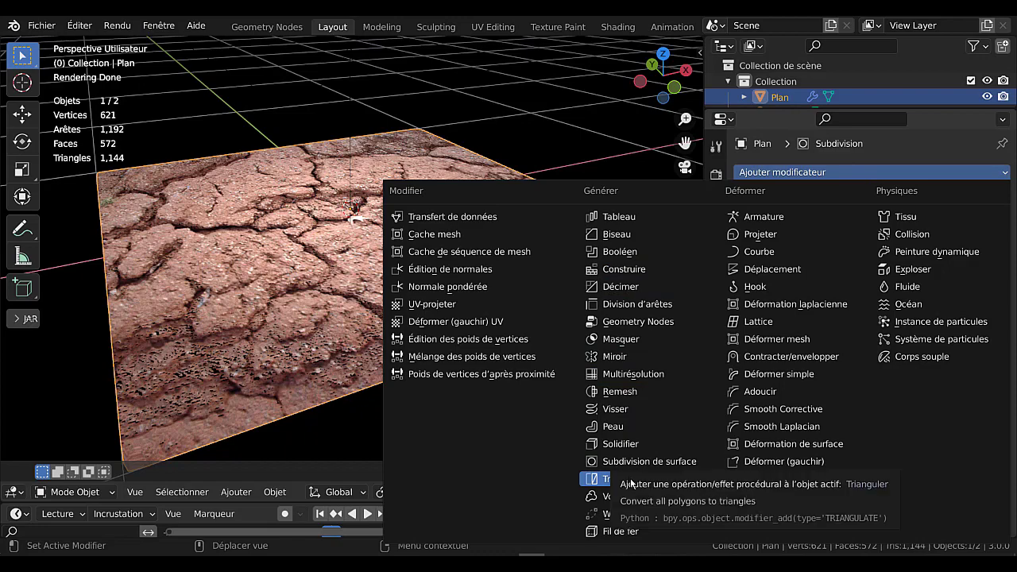
left_click(775, 269)
scroll(602, 336, "down", 4)
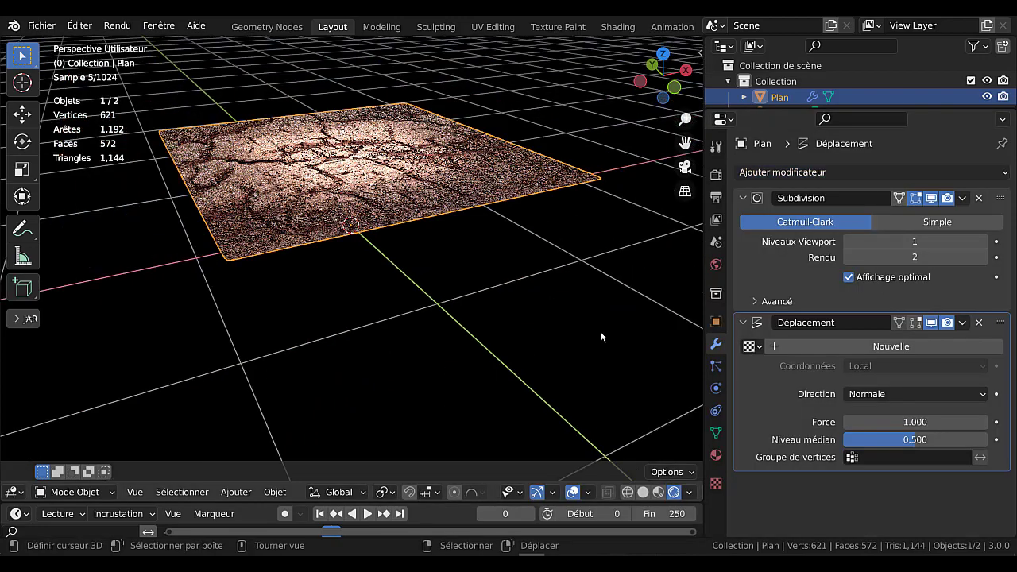
middle_click_drag(556, 317, 575, 325)
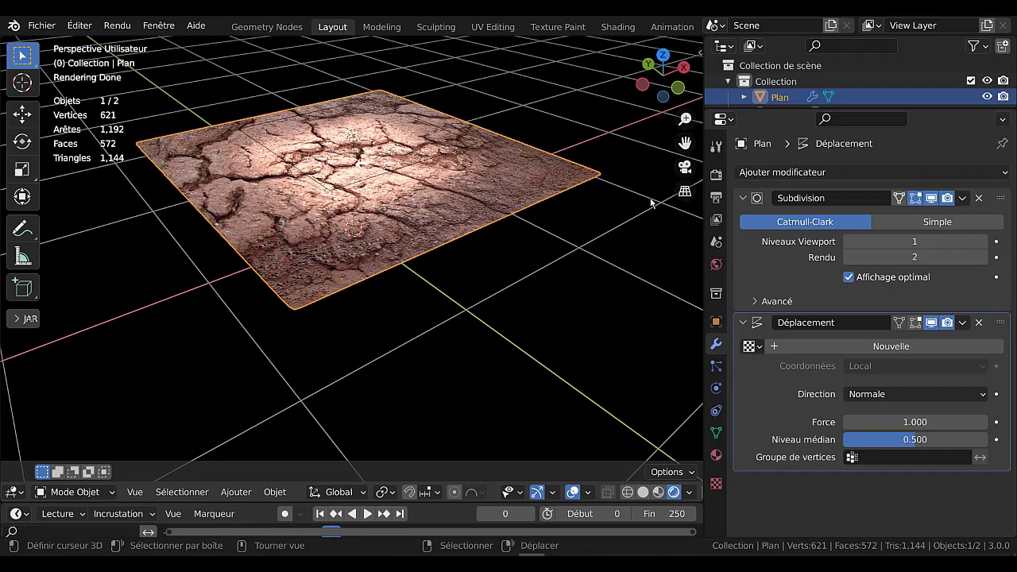
scroll(340, 274, "up", 5)
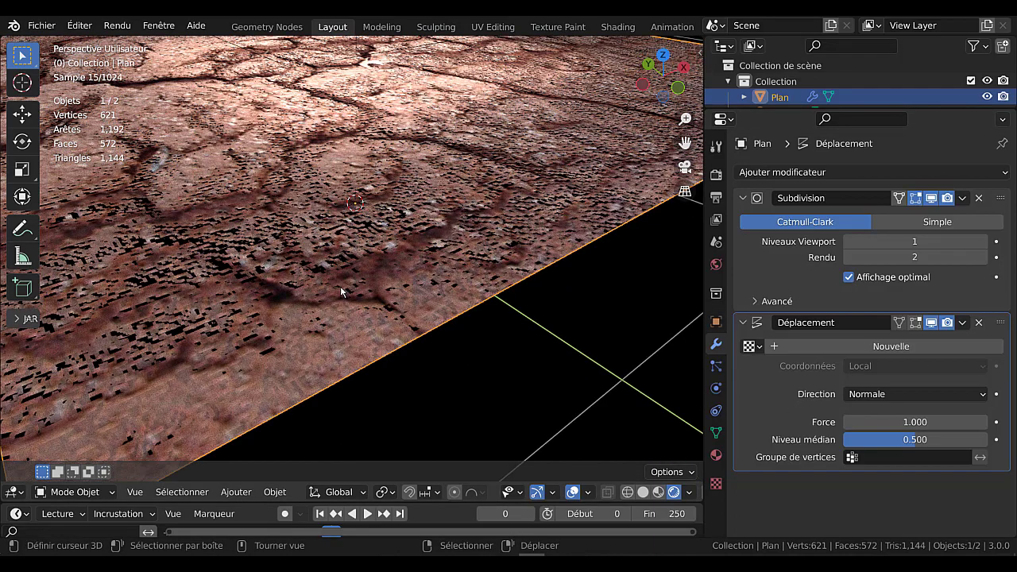
scroll(367, 315, "down", 5)
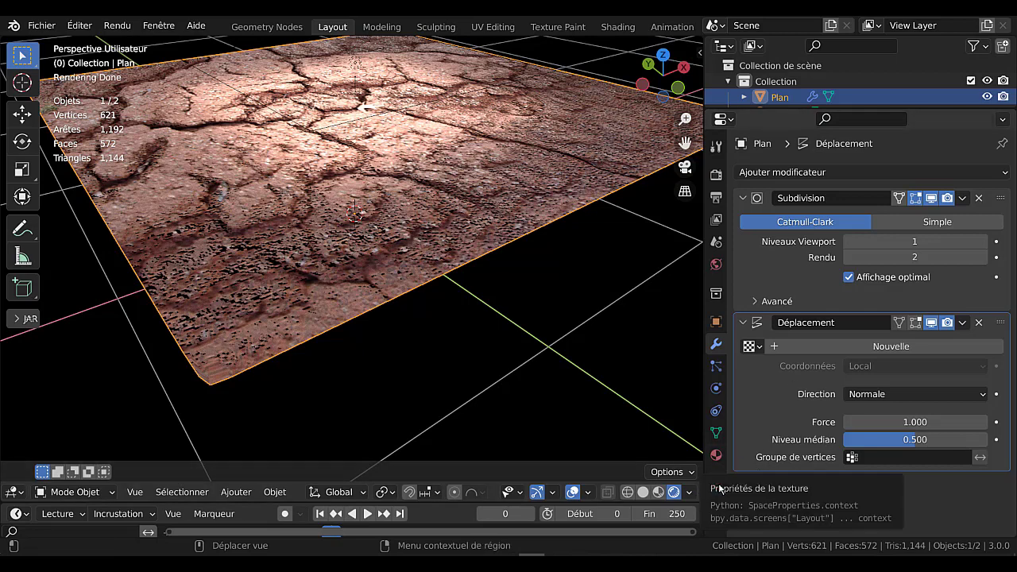
- Create an image texture for the Déplacement modifier using crak_diffuseOriginal.bmp
left_click(716, 484)
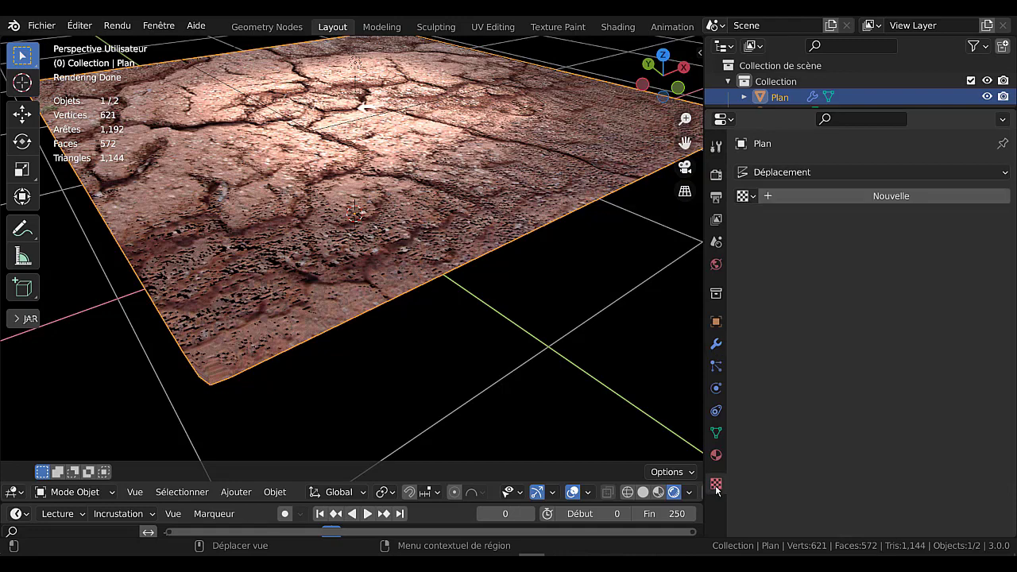
left_click(895, 197)
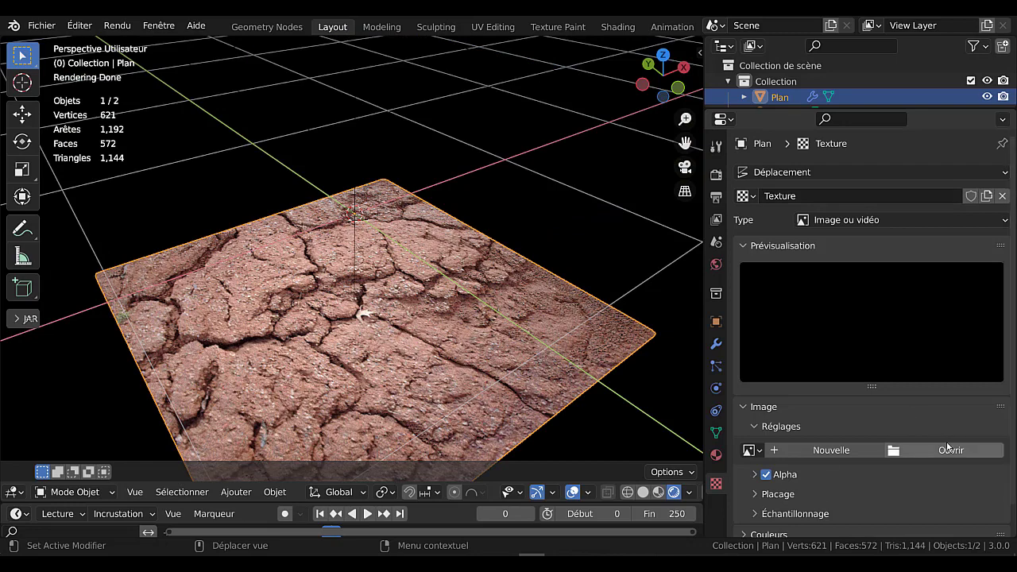
left_click(752, 451)
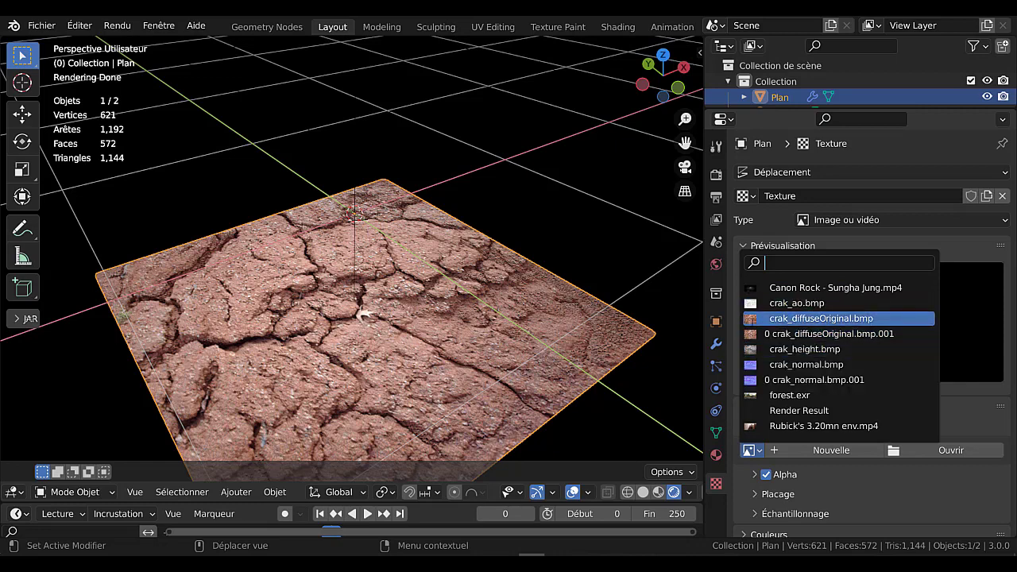
left_click(821, 319)
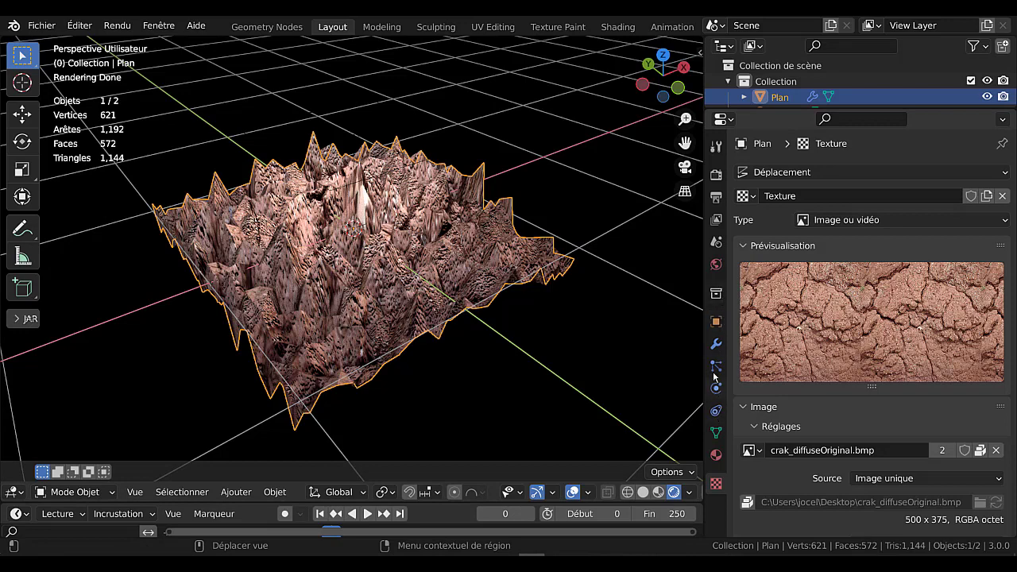
- Set the Déplacement modifier's Force to 0.05 and check the ground relief
left_click(716, 345)
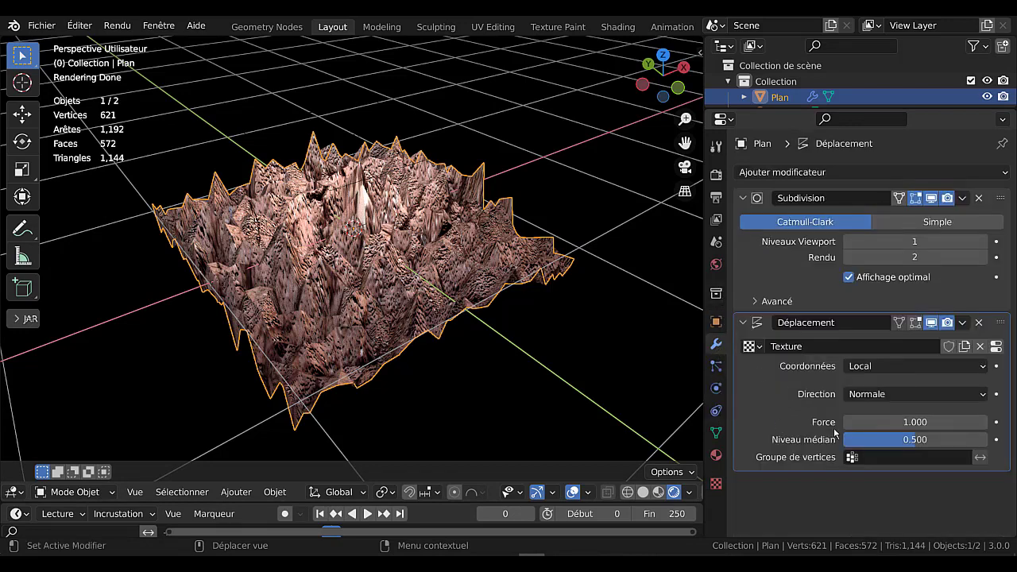
left_click(906, 422)
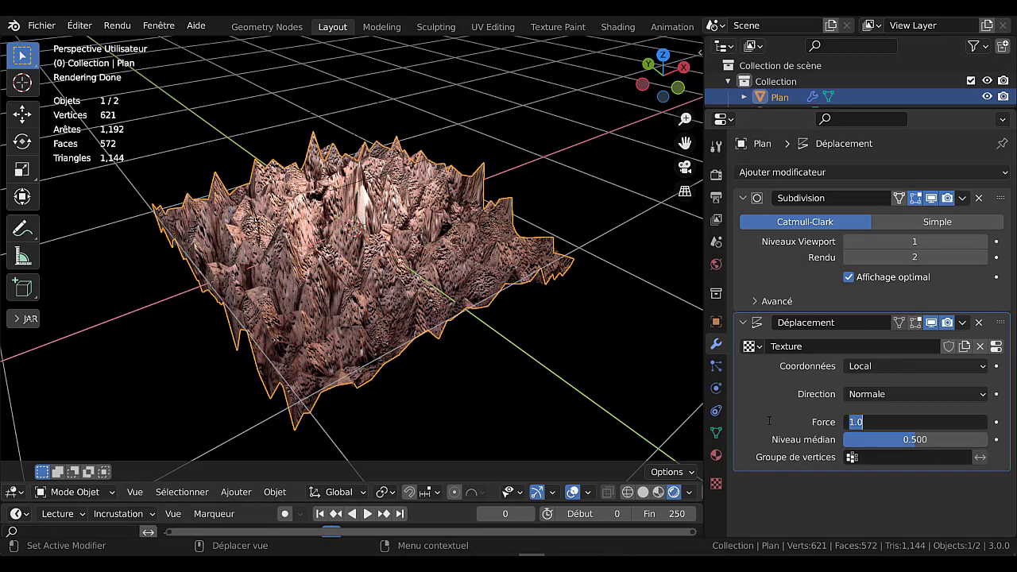
type("0.05")
key("Return")
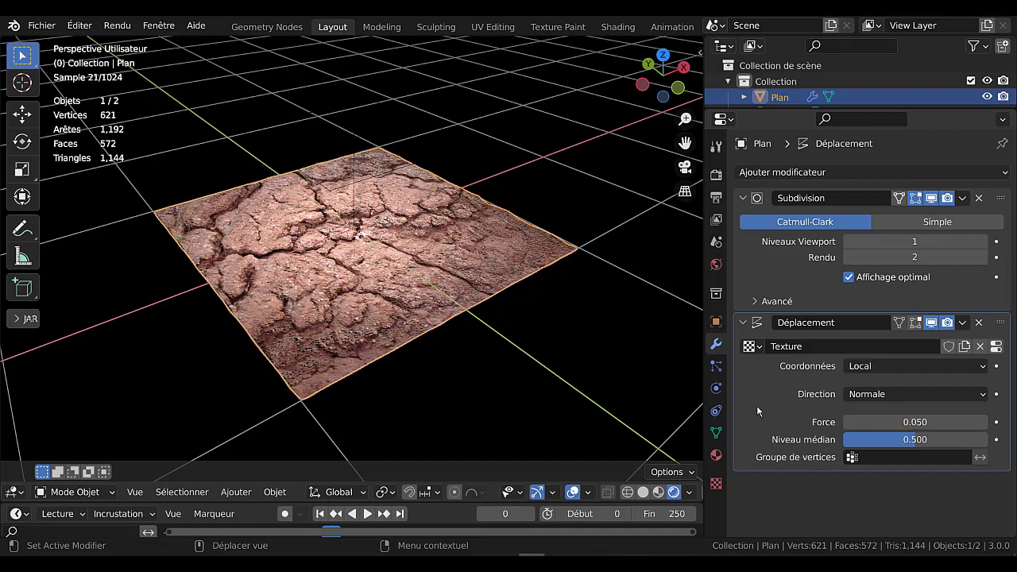
scroll(697, 394, "up", 8)
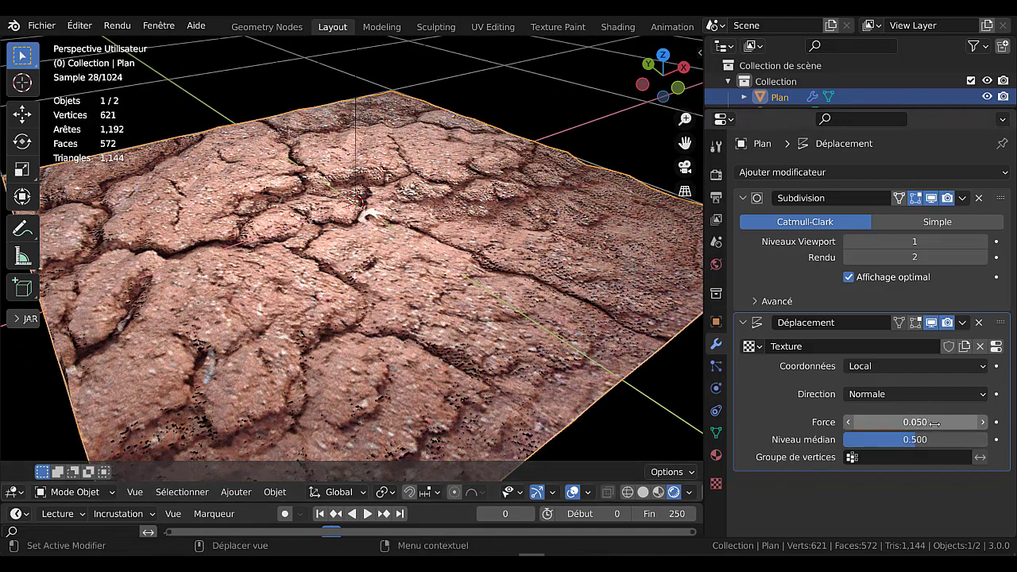
- Try Déplacement Force values of 0.15 and 0.25 on the ground surface
left_click(984, 422)
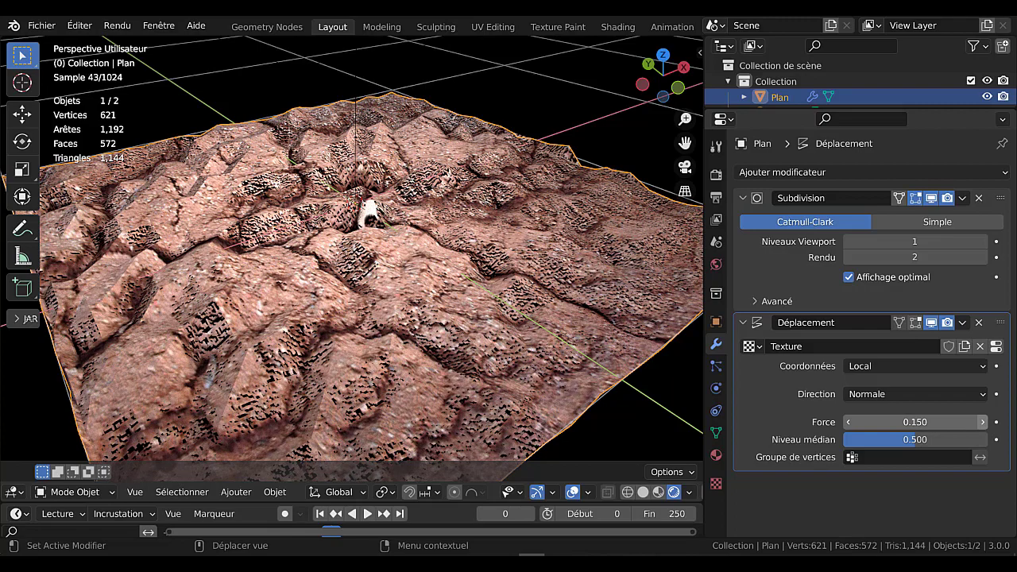
left_click(984, 422)
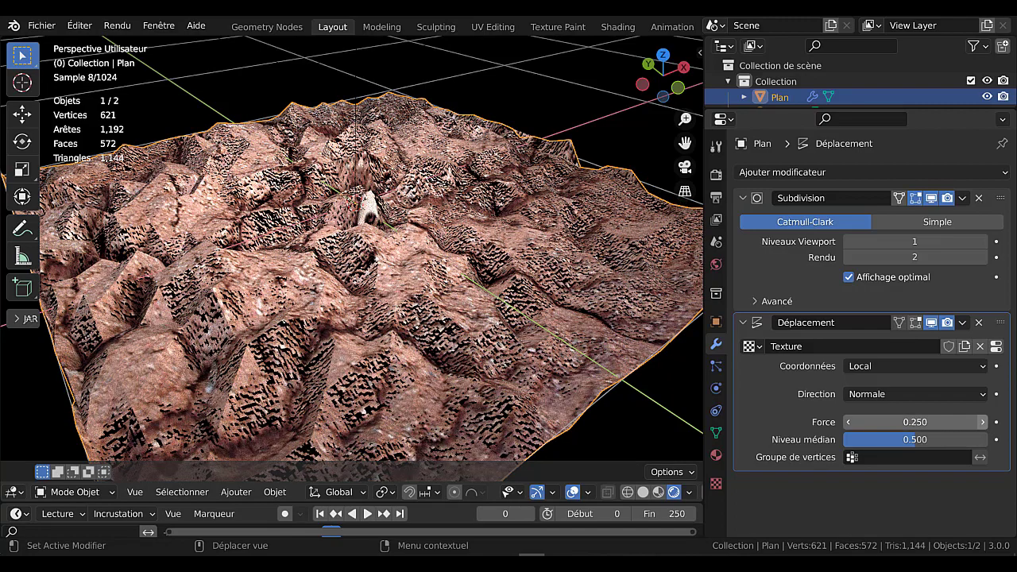
left_click(849, 422)
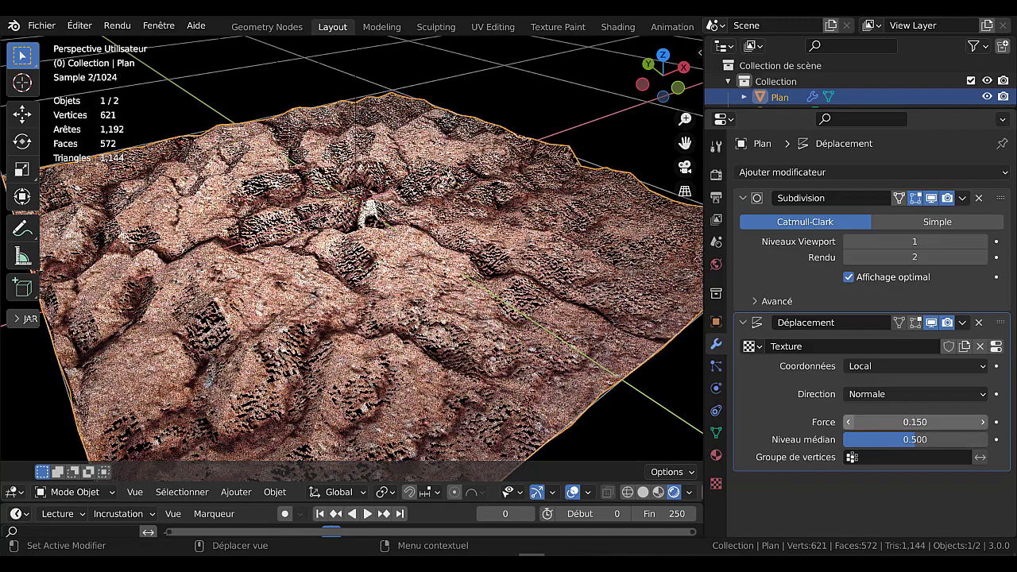
mouse_move(622, 379)
middle_mouse_down()
mouse_move(600, 334)
mouse_move(615, 367)
middle_mouse_up()
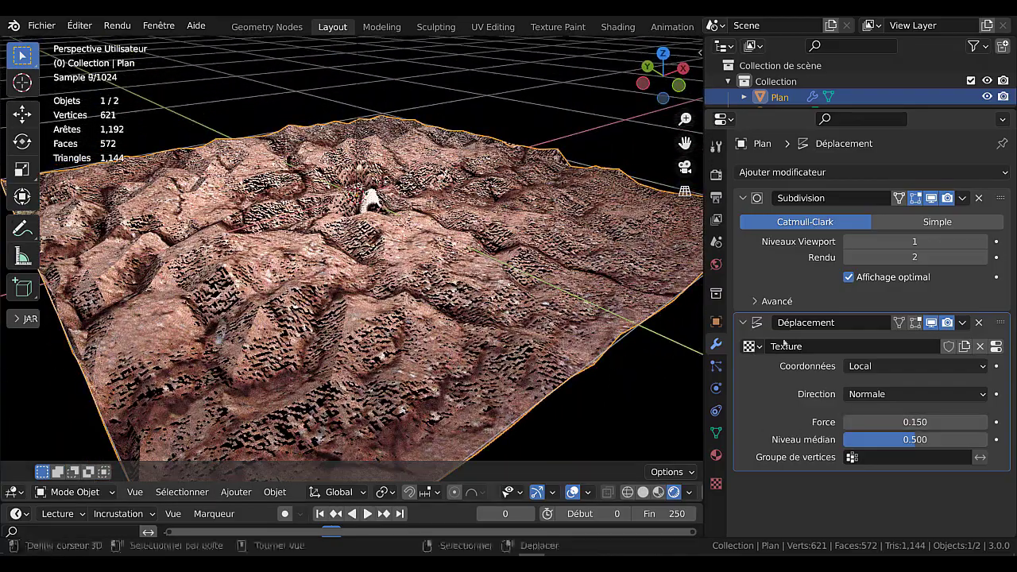
- Set the Subdivision modifier's viewport level to 2 and the Déplacement Force to 0.05, and examine the relief from several angles
left_click(984, 241)
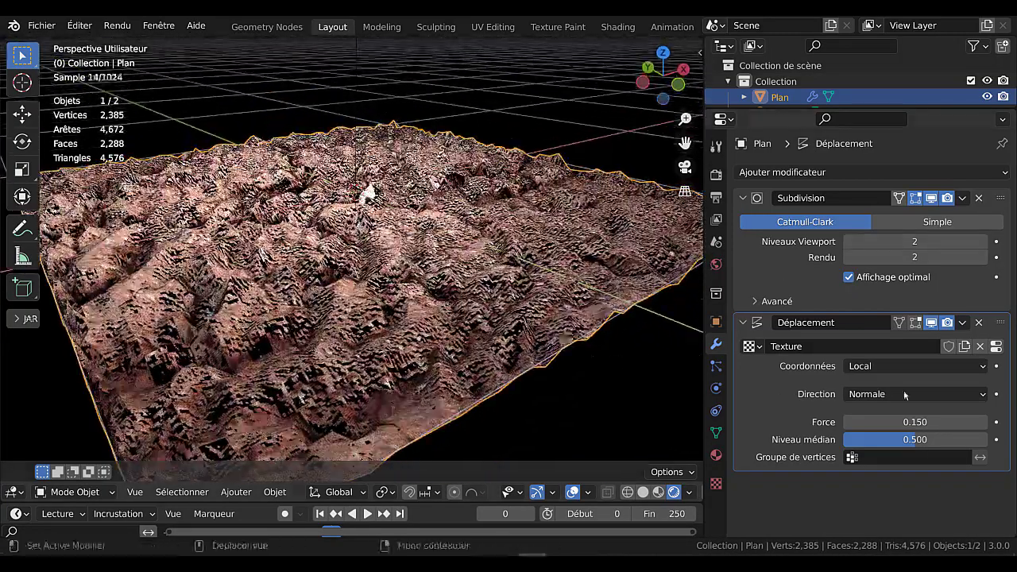
left_click(849, 422)
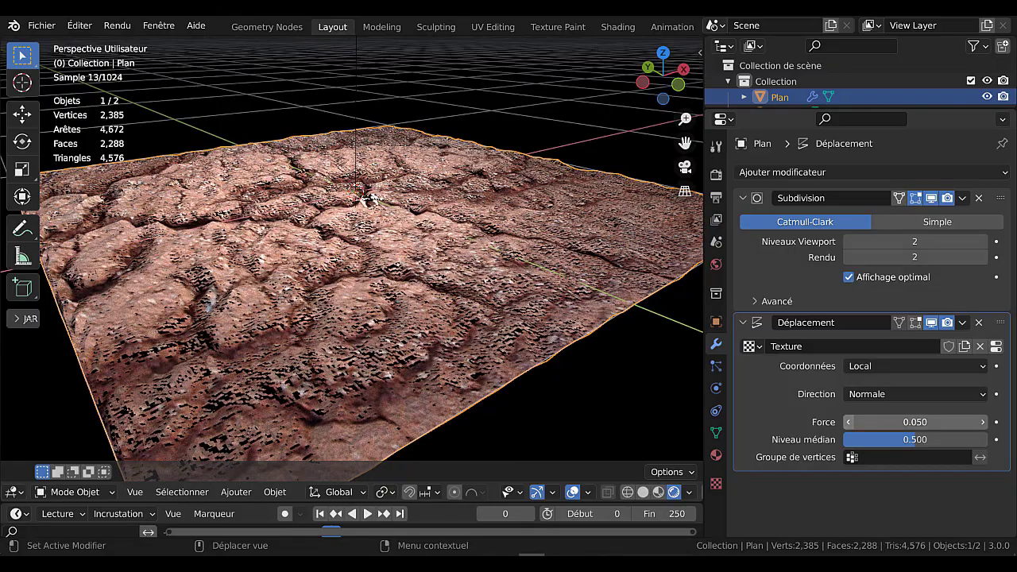
middle_click_drag(445, 372, 491, 376)
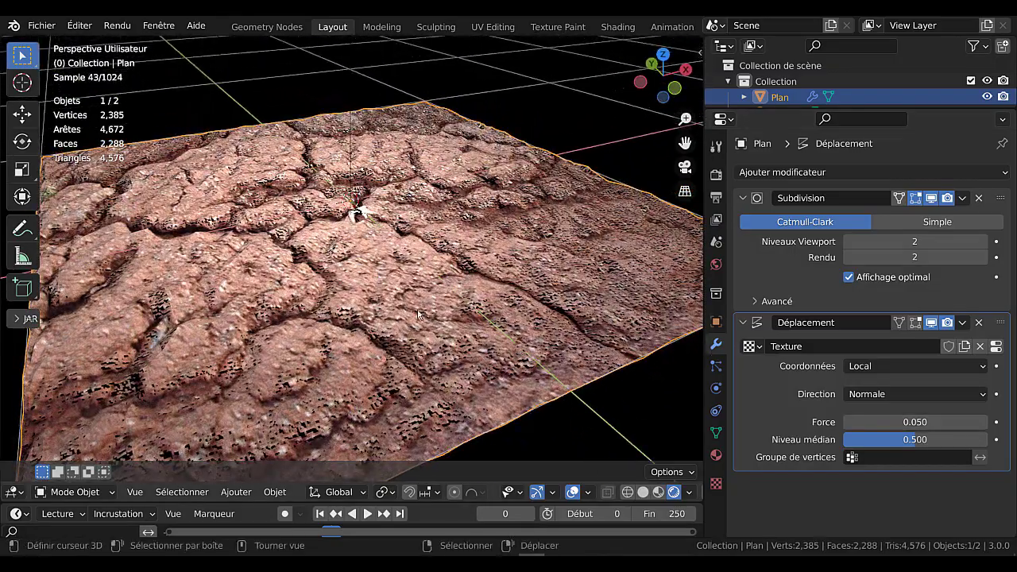
middle_click_drag(417, 308, 459, 292)
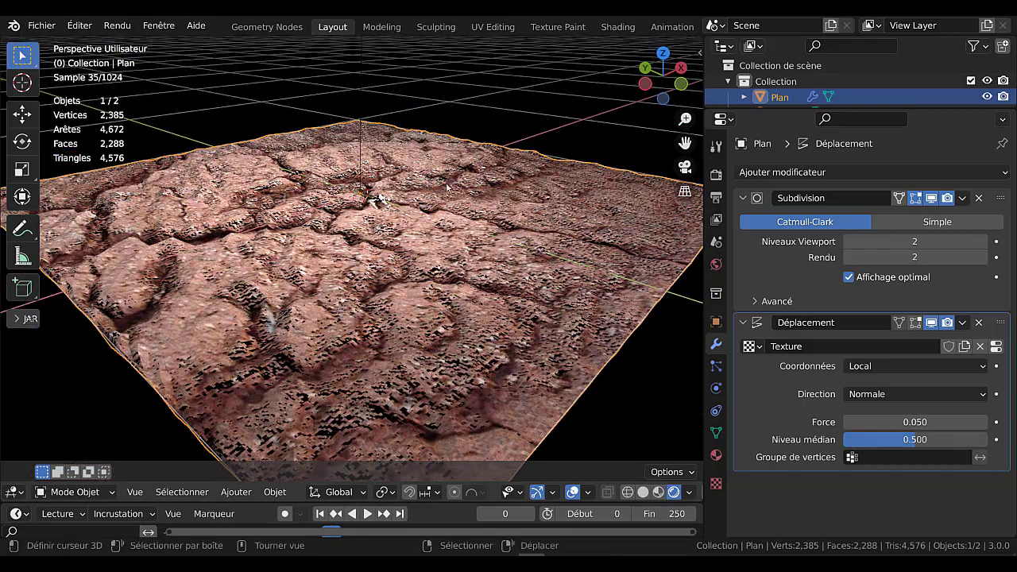
middle_click_drag(604, 360, 496, 318)
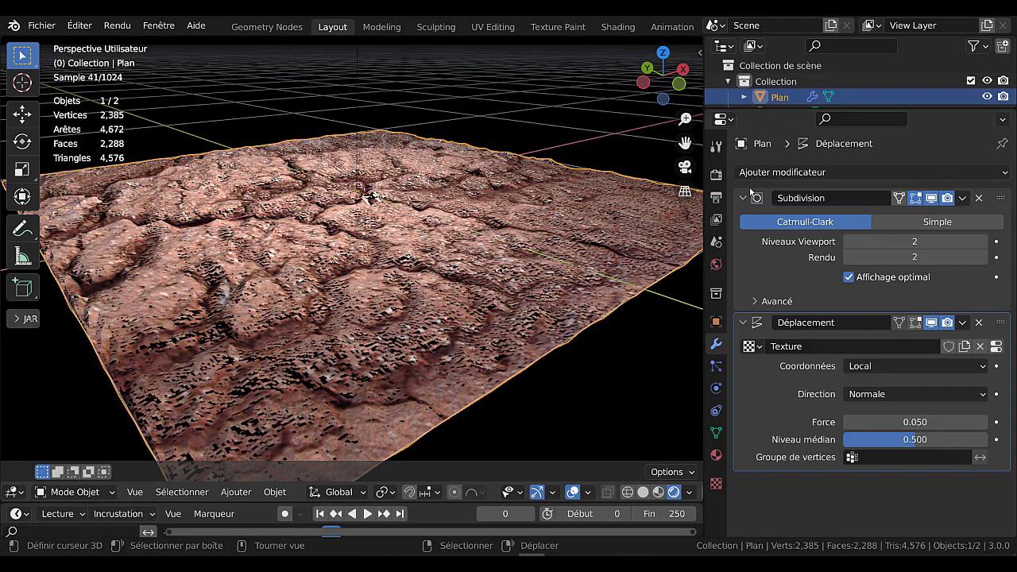
- In the Shading workspace, set the ground material's Bump node to Force 0.172 and Distance 0.200
left_click(617, 26)
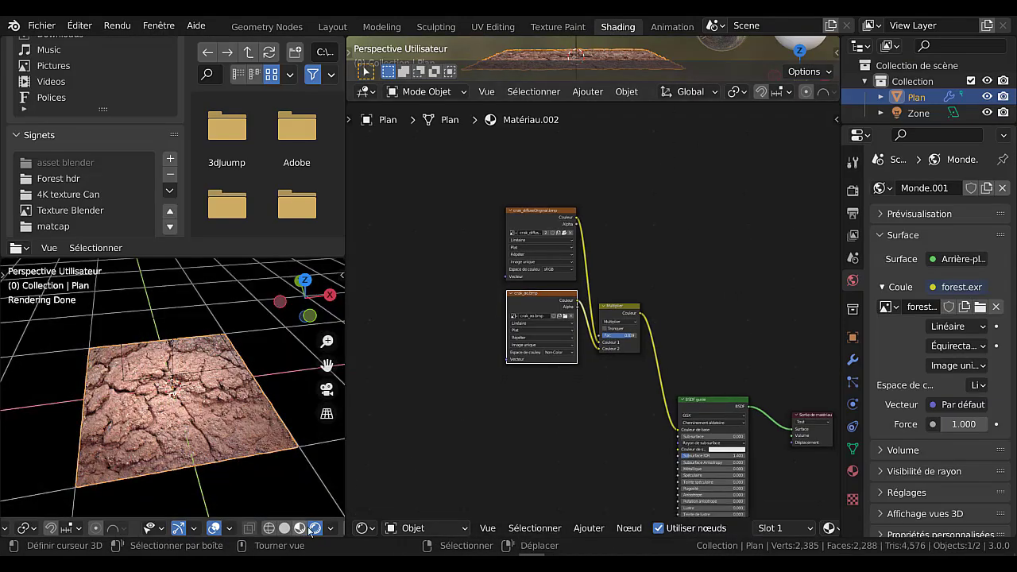
middle_click_drag(296, 506, 279, 445)
scroll(276, 447, "up", 6)
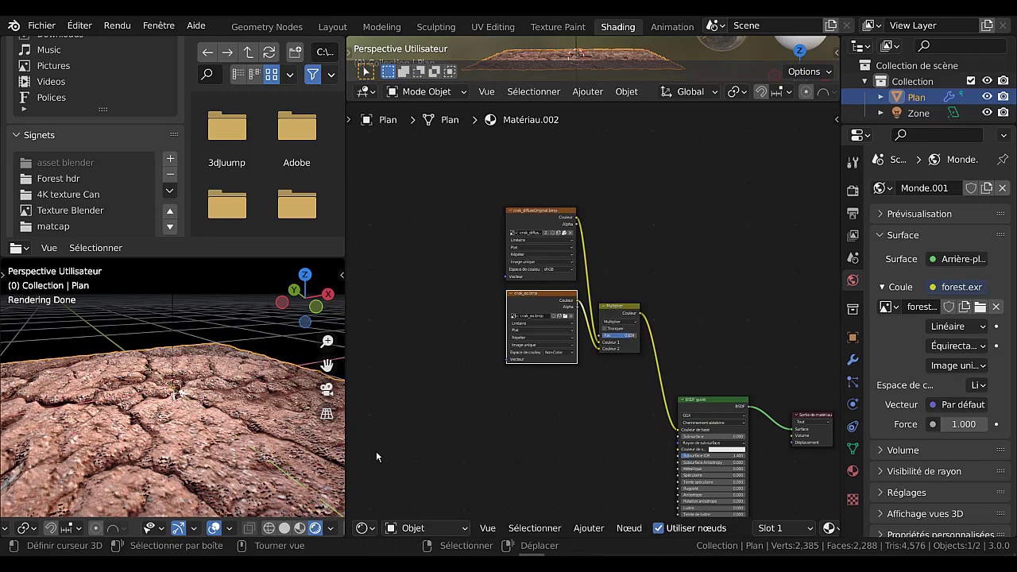
middle_click_drag(568, 447, 586, 209)
scroll(521, 385, "up", 2)
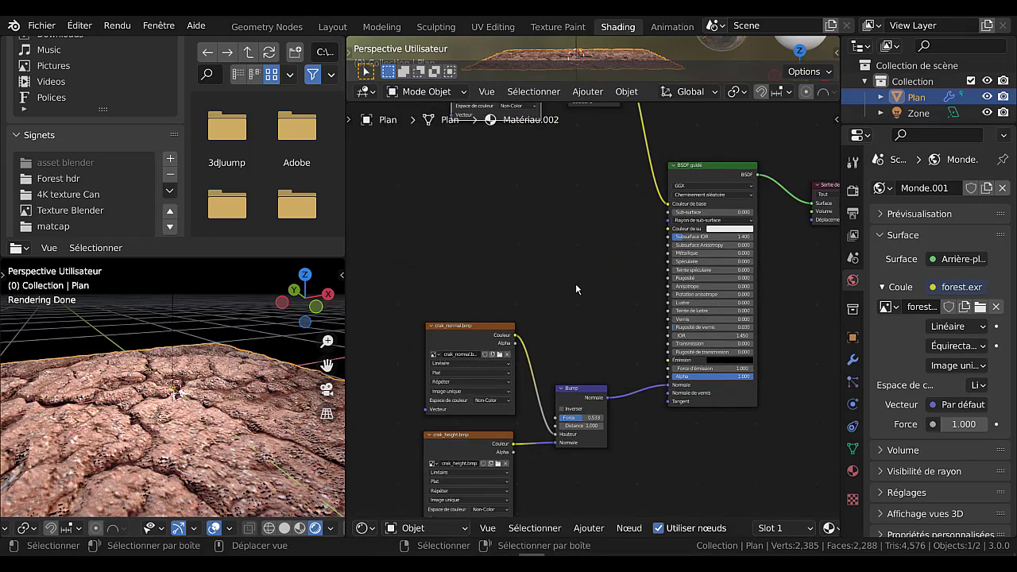
scroll(585, 298, "up", 3)
middle_click_drag(610, 377, 673, 248)
scroll(647, 370, "up", 2)
scroll(651, 377, "up", 1)
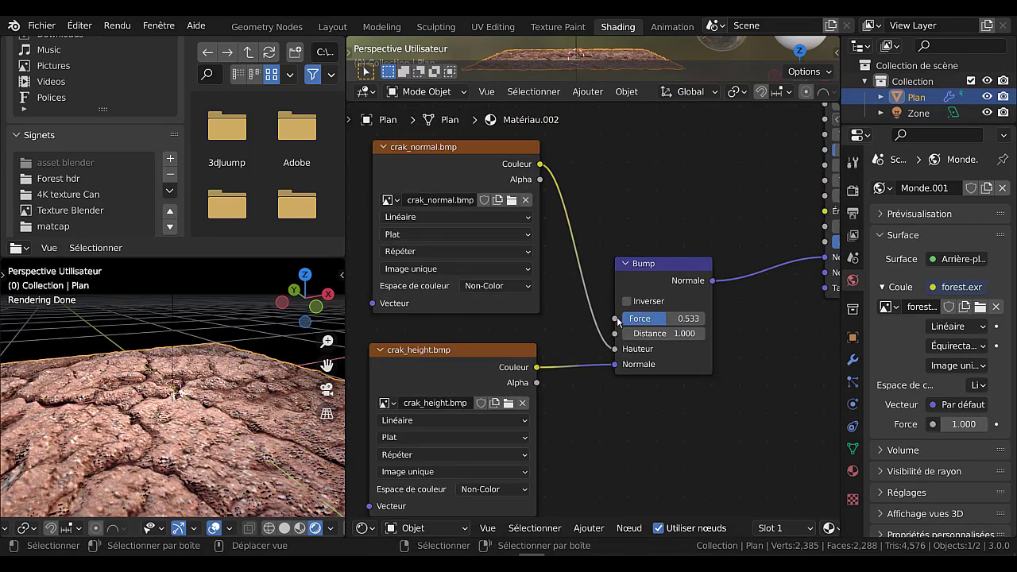
left_click_drag(658, 318, 637, 318)
mouse_move(600, 418)
middle_mouse_down()
mouse_move(638, 376)
mouse_move(605, 423)
middle_mouse_up()
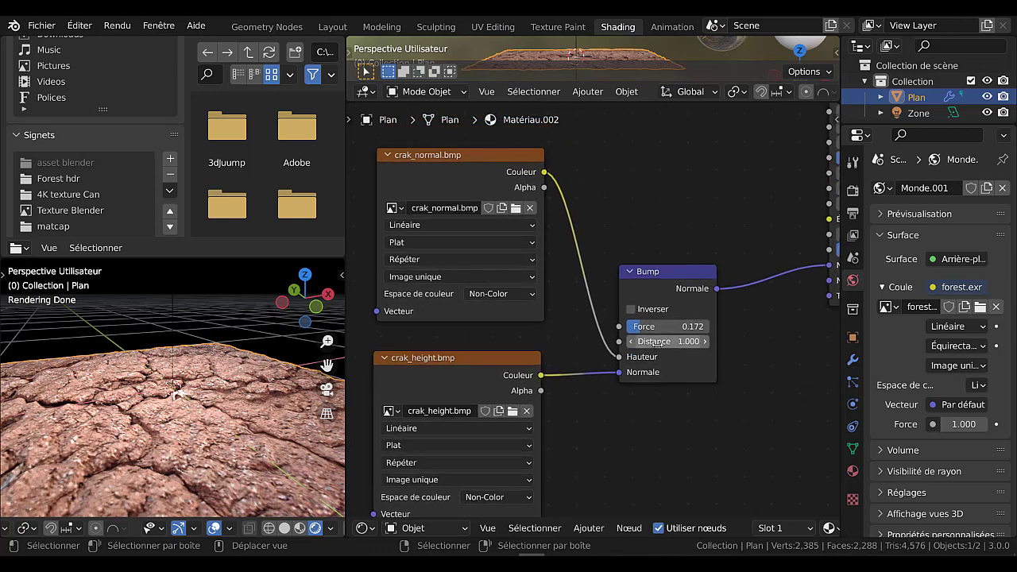
left_click_drag(664, 341, 636, 341)
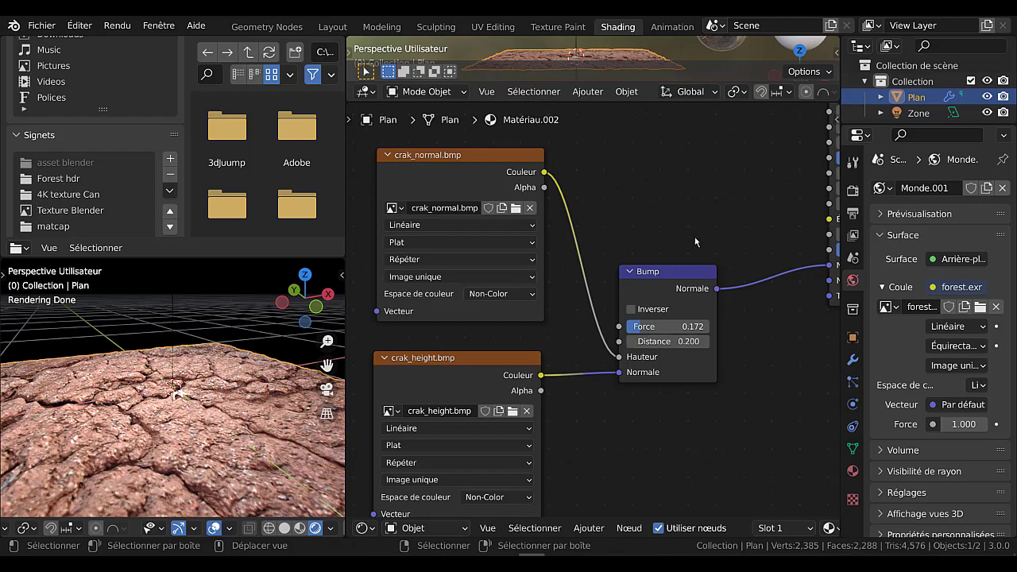
- Try a Spéculaire value of 0.221 on the ground material's BSDF guidé node
scroll(695, 242, "down", 5)
middle_click_drag(665, 270, 542, 409)
scroll(193, 416, "up", 2)
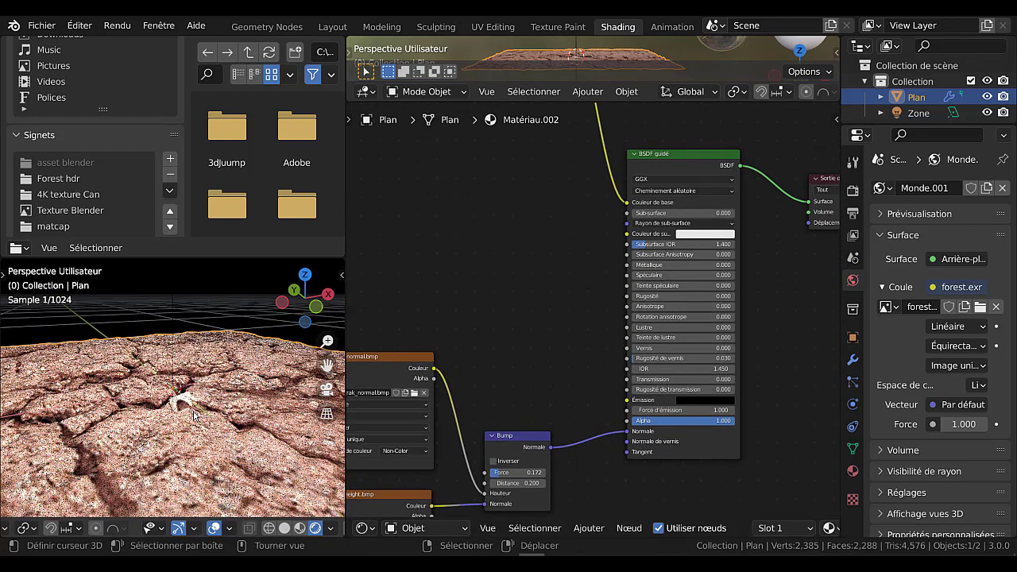
scroll(658, 306, "up", 1)
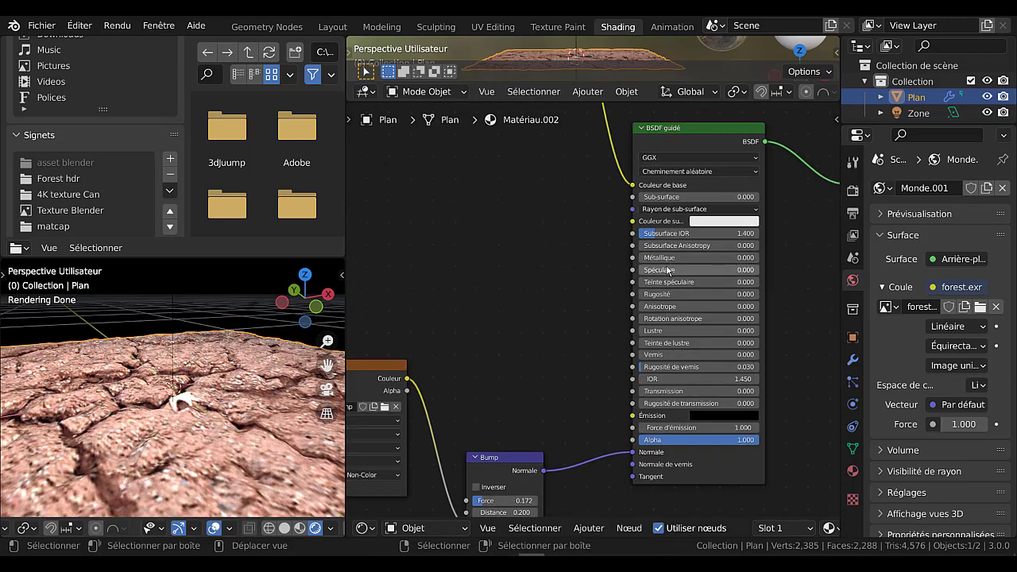
left_click_drag(668, 271, 663, 271)
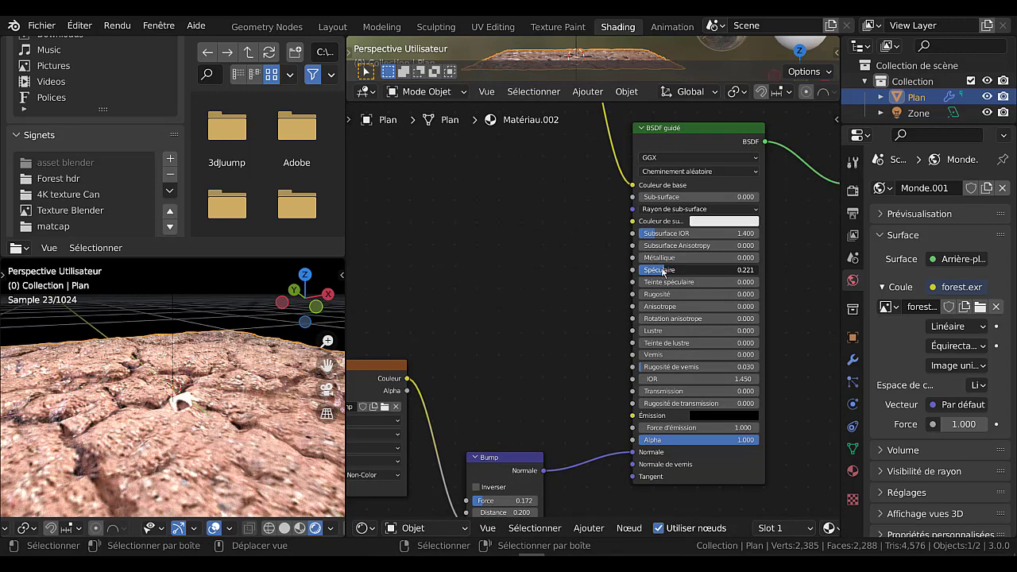
- Return to the Layout workspace and set Spéculaire to 0.000 in the plane's material properties
left_click(332, 26)
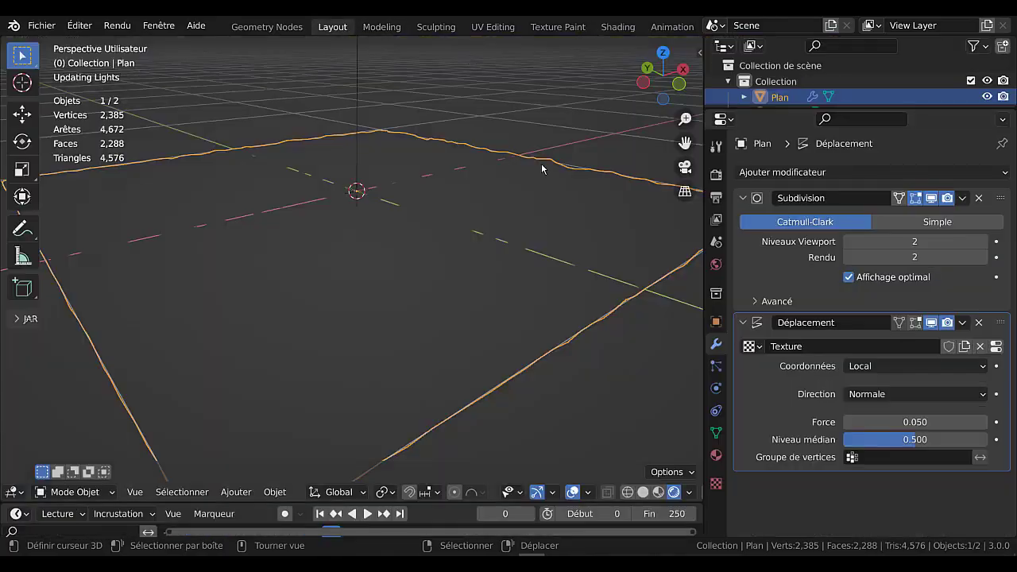
middle_click_drag(568, 286, 585, 343)
scroll(585, 343, "up", 2)
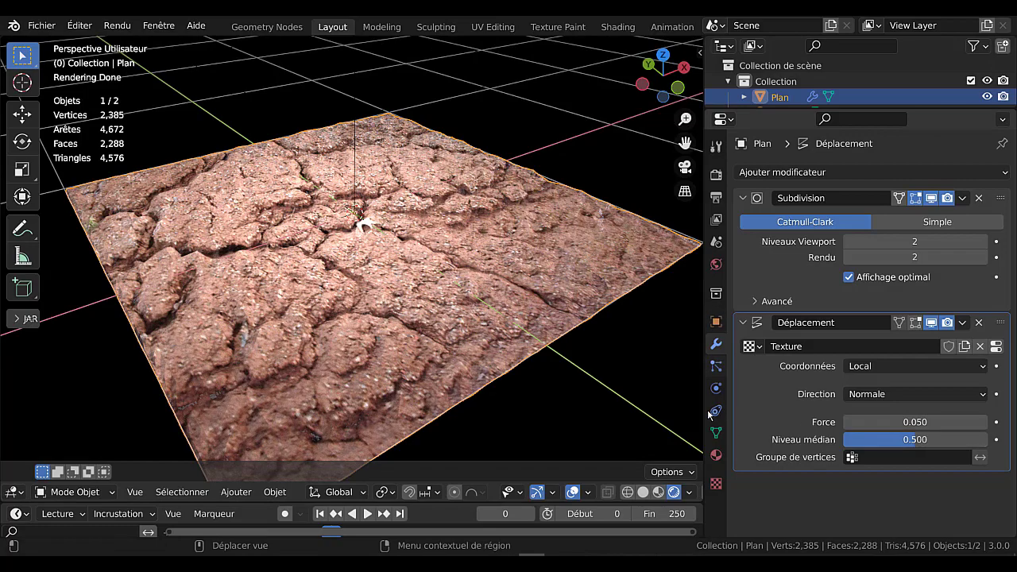
left_click(716, 457)
scroll(829, 429, "down", 8)
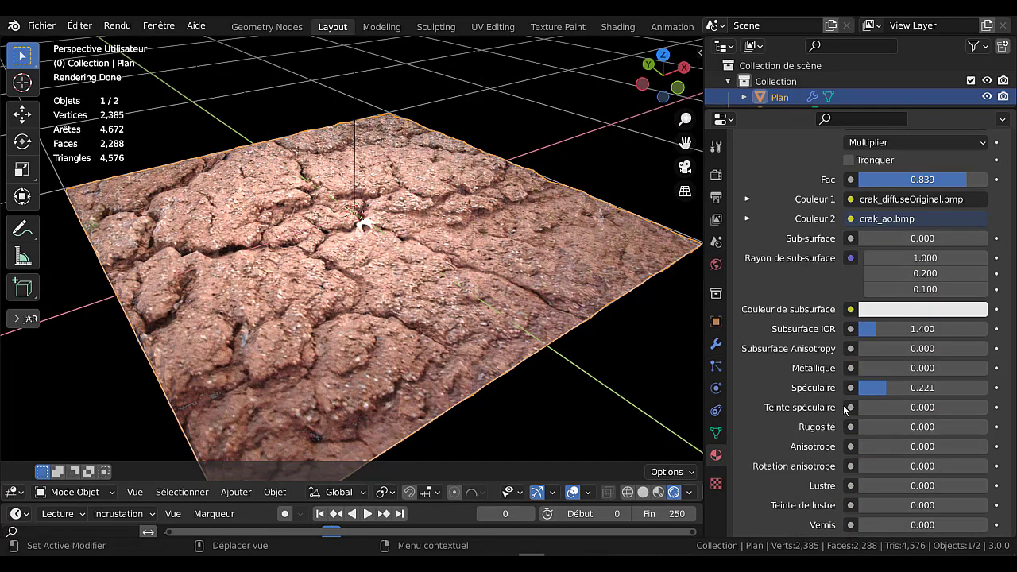
left_click_drag(882, 388, 858, 387)
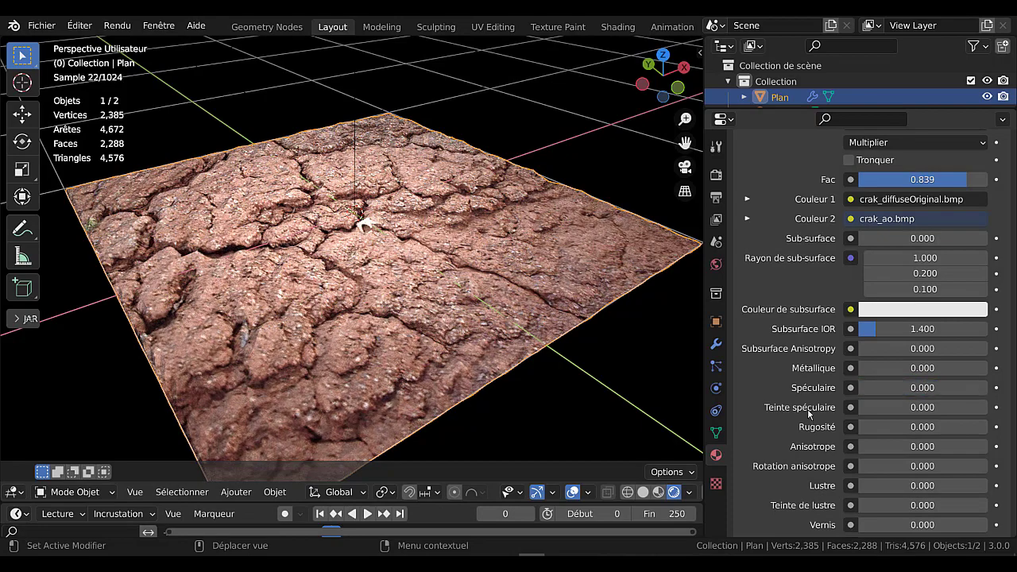
- Try adjusting the material's Rugosité, leave it at 0.000, and examine the ground relief up close and from several angles
middle_click_drag(475, 308, 458, 257)
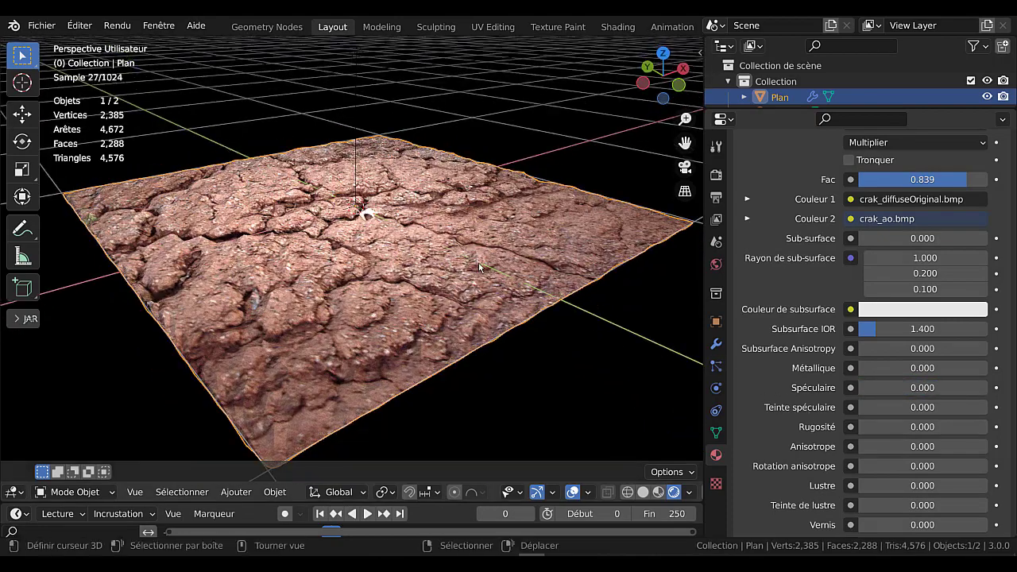
scroll(511, 292, "up", 5)
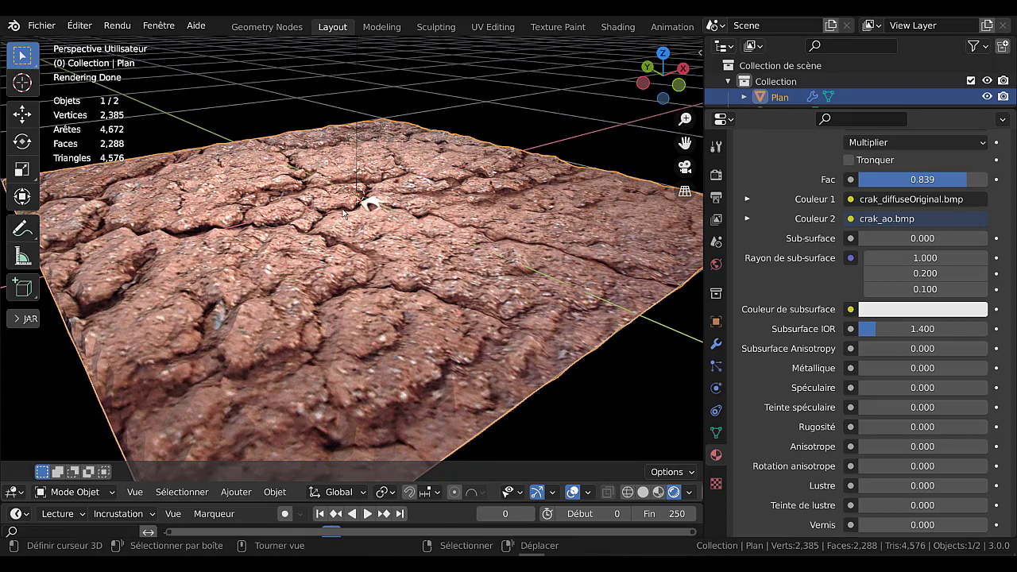
scroll(824, 435, "down", 2)
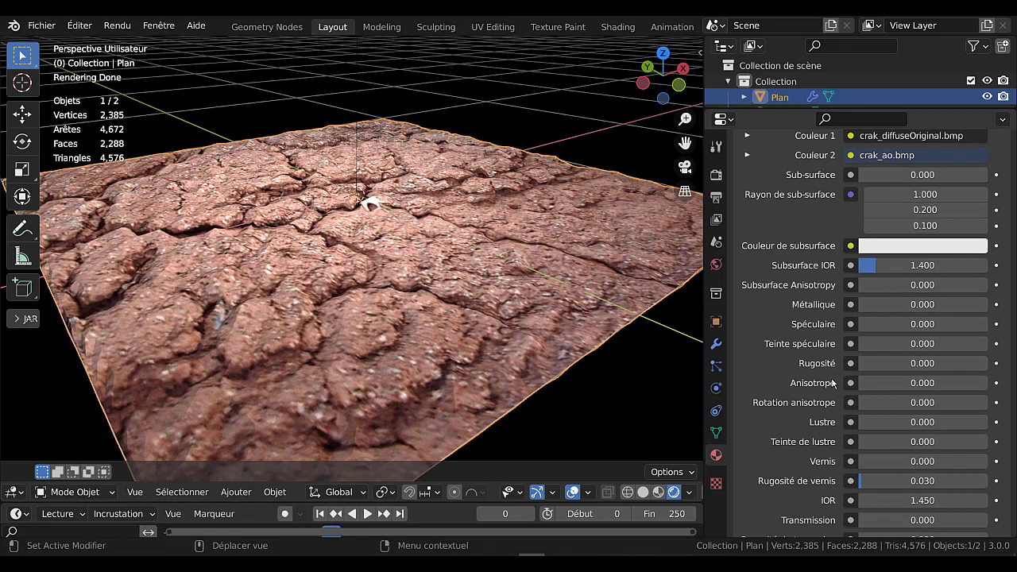
left_click_drag(882, 361, 745, 405)
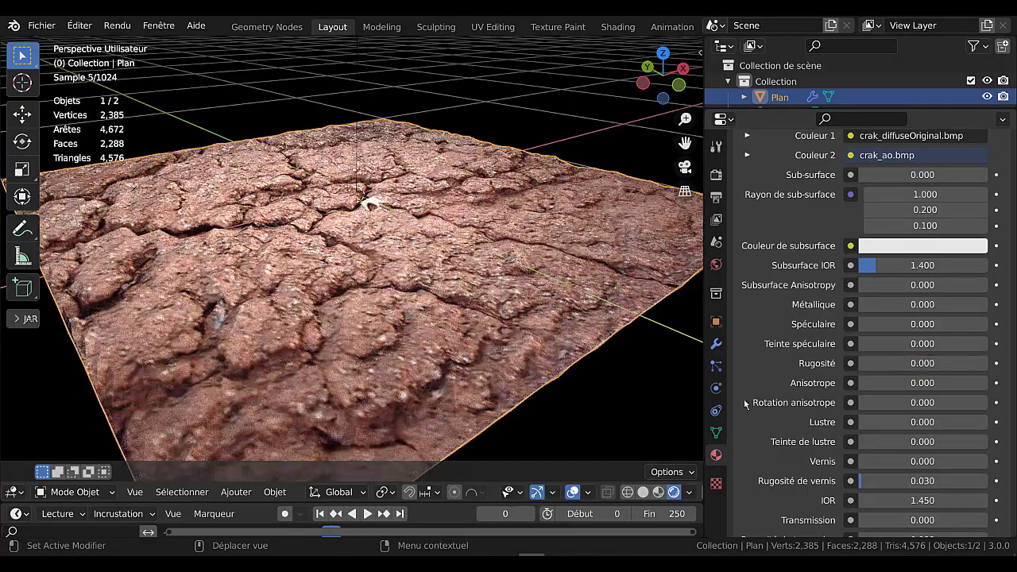
middle_click_drag(454, 329, 522, 356)
scroll(478, 335, "down", 5)
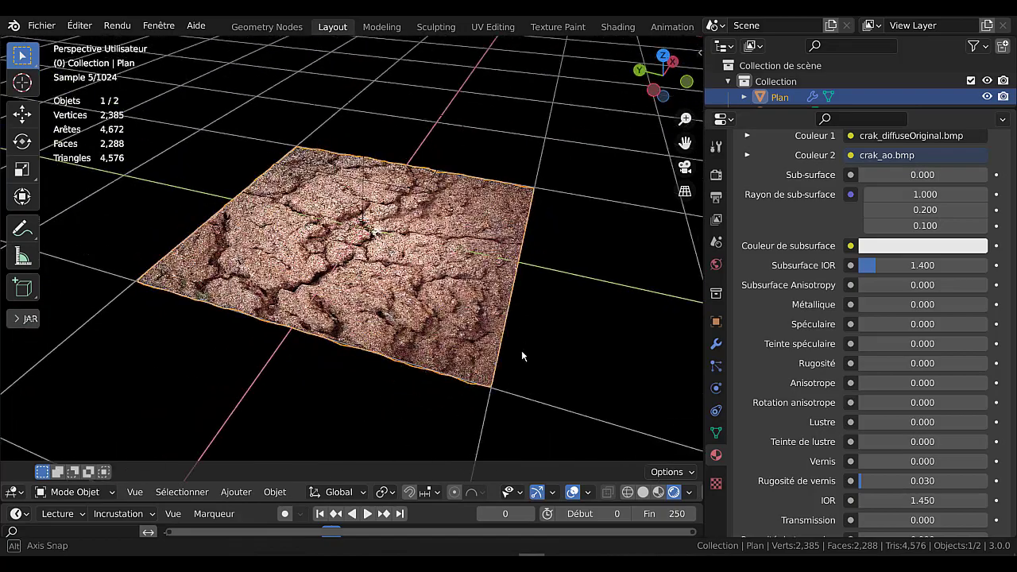
scroll(522, 350, "up", 8)
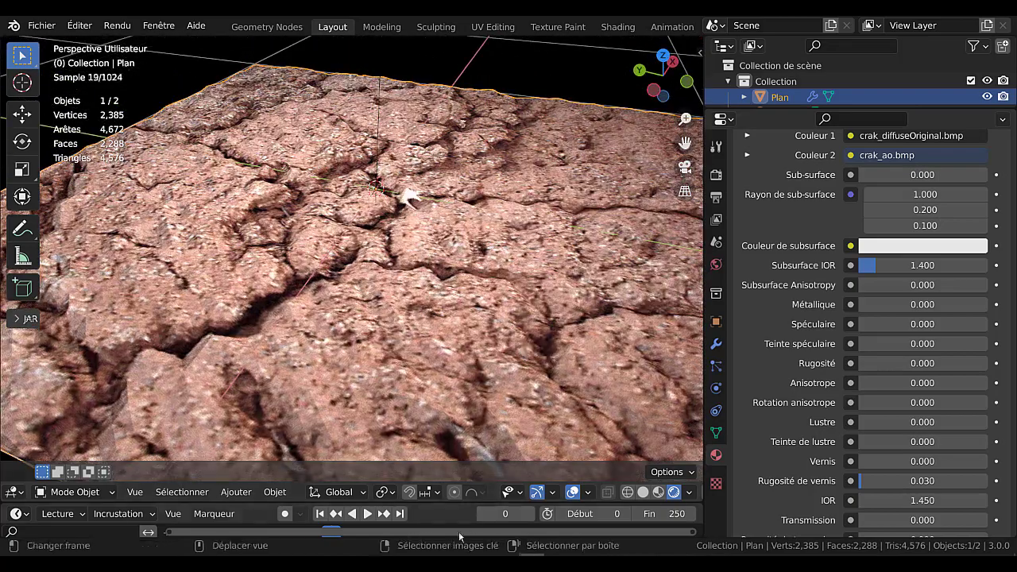
scroll(556, 208, "down", 5)
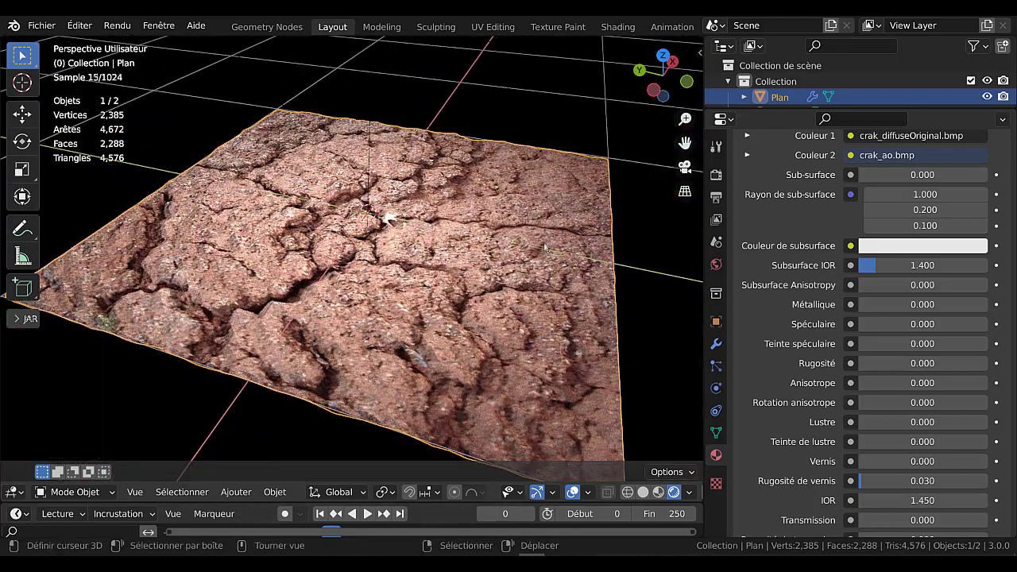
middle_click_drag(556, 286, 477, 276)
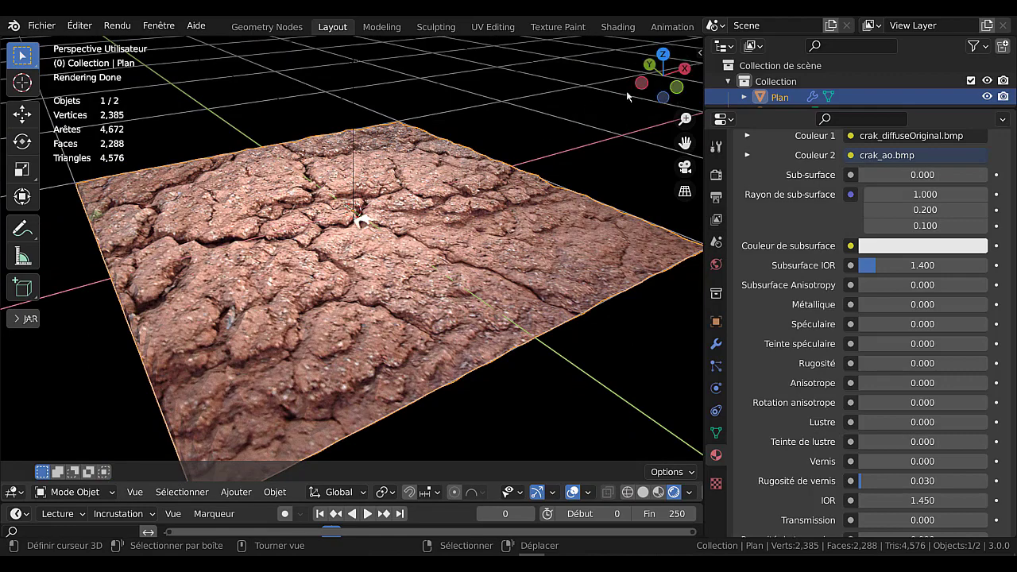
- Switch to Materialize and load crak_diffuseOriginal.bmp from the Desktop as the diffuse map
left_click(958, 16)
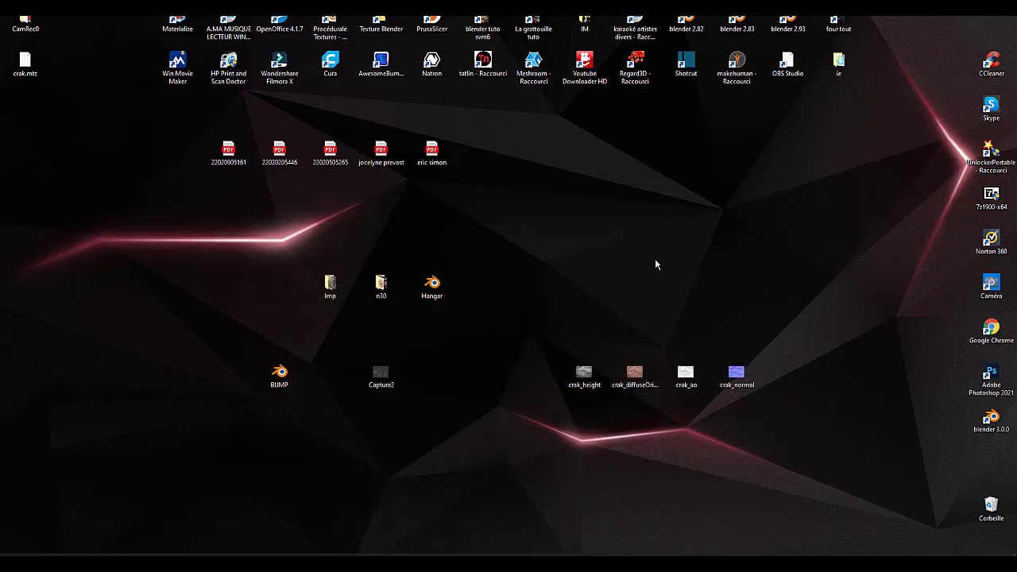
left_click(180, 24)
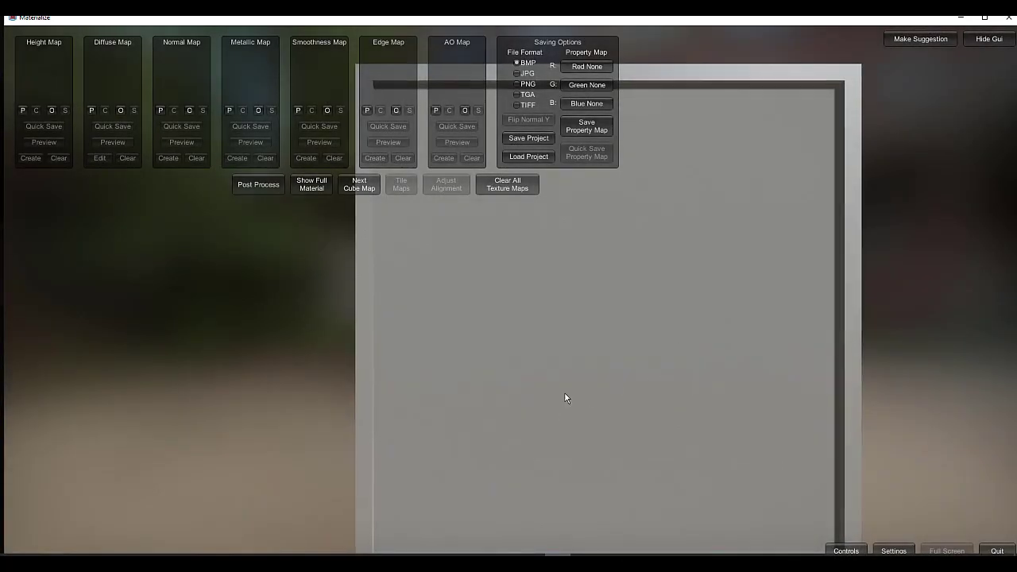
left_click_drag(565, 397, 662, 286)
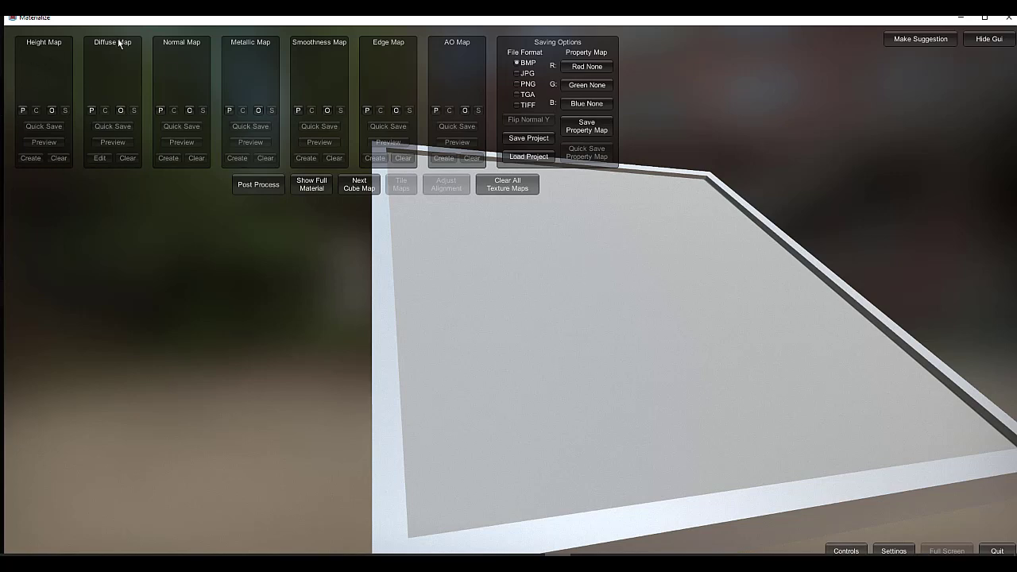
left_click(121, 111)
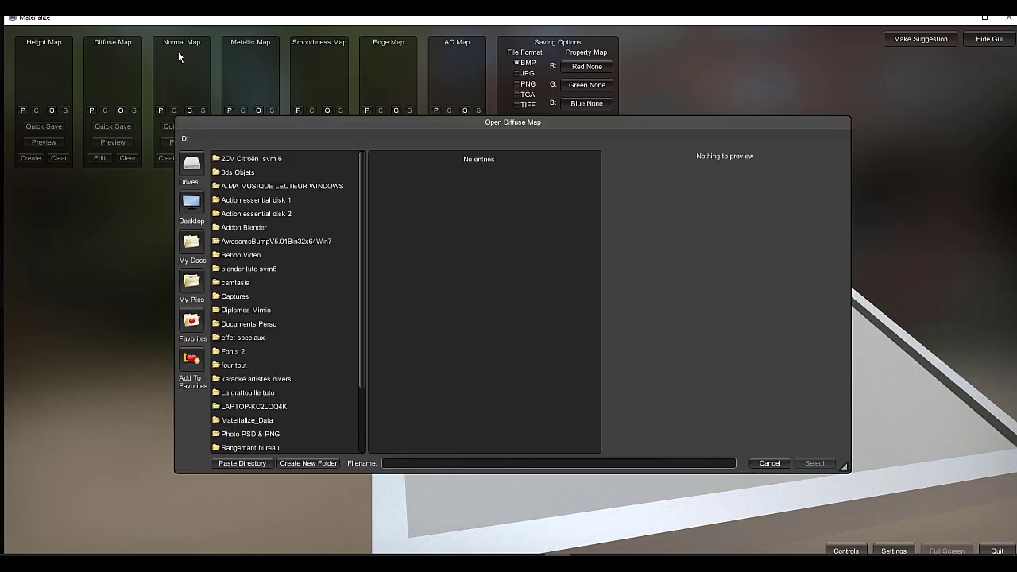
left_click(192, 204)
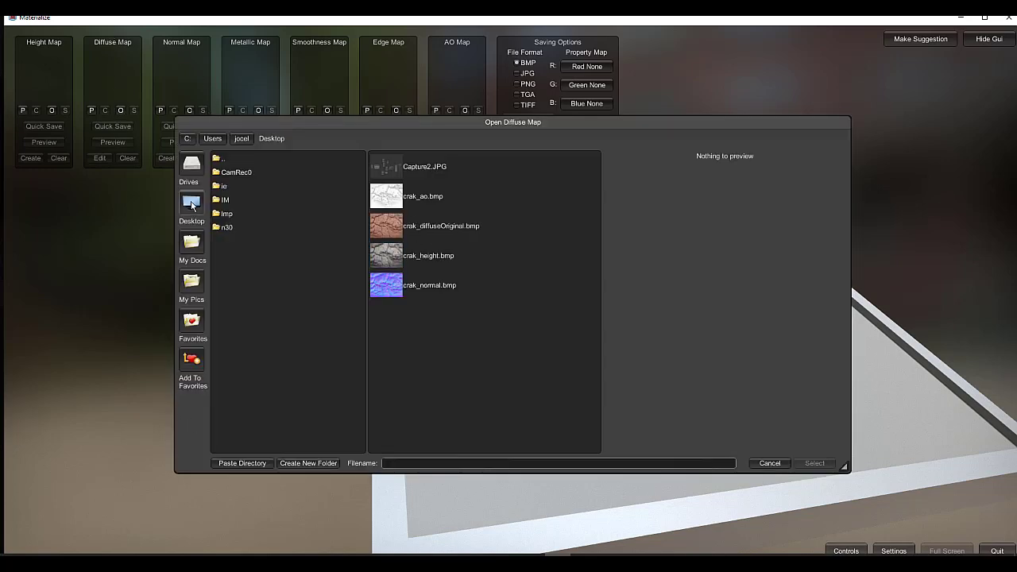
left_click(385, 228)
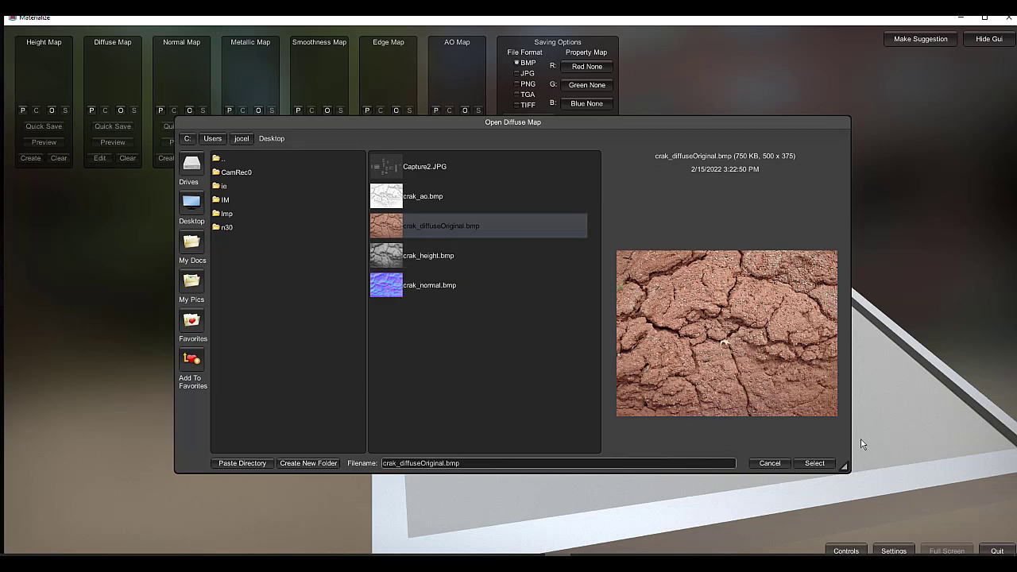
left_click(815, 463)
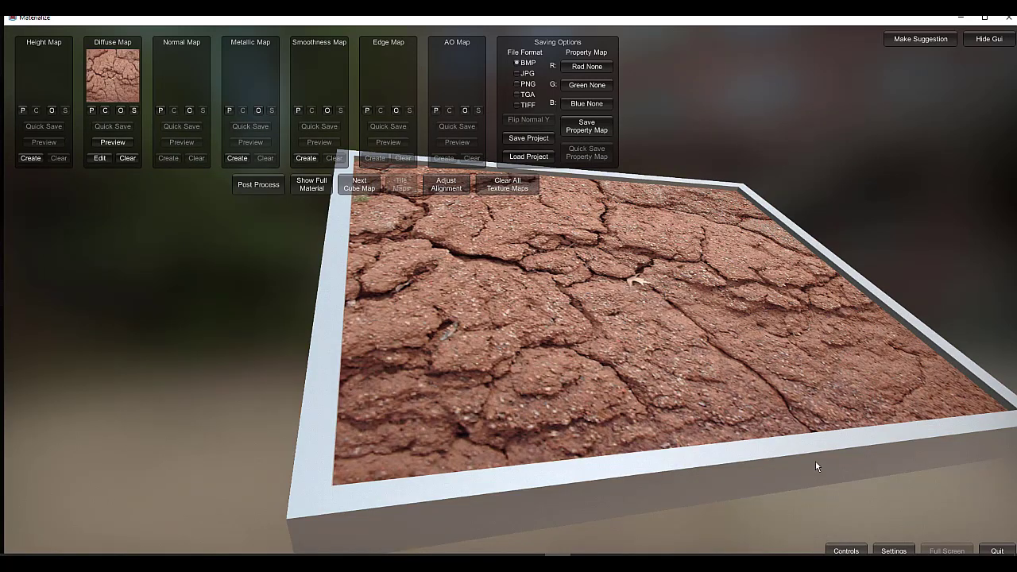
- Create a height map from the original diffuse, compare the frequency weight presets, and set it using the Details preset
left_click(30, 158)
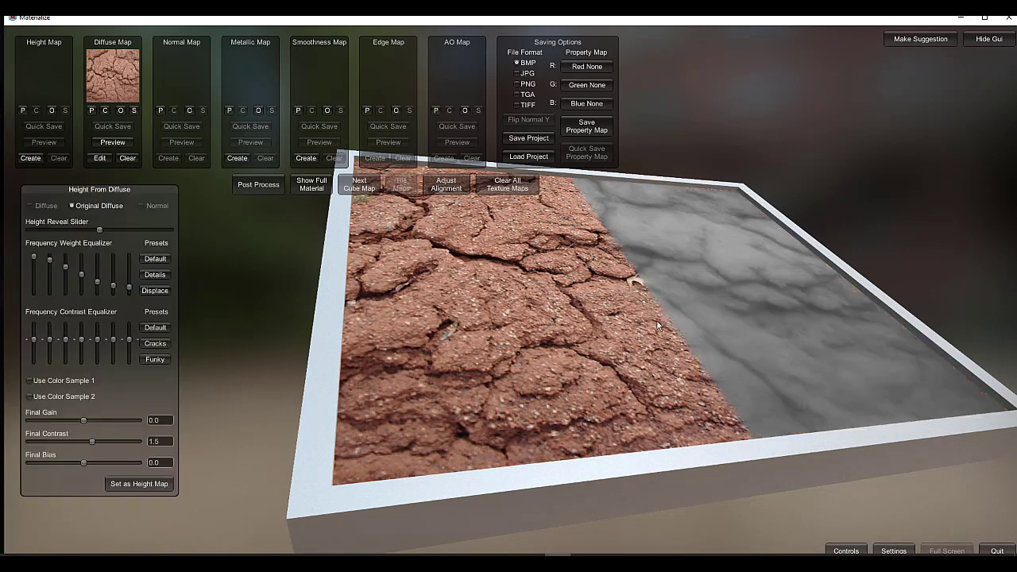
left_click(151, 274)
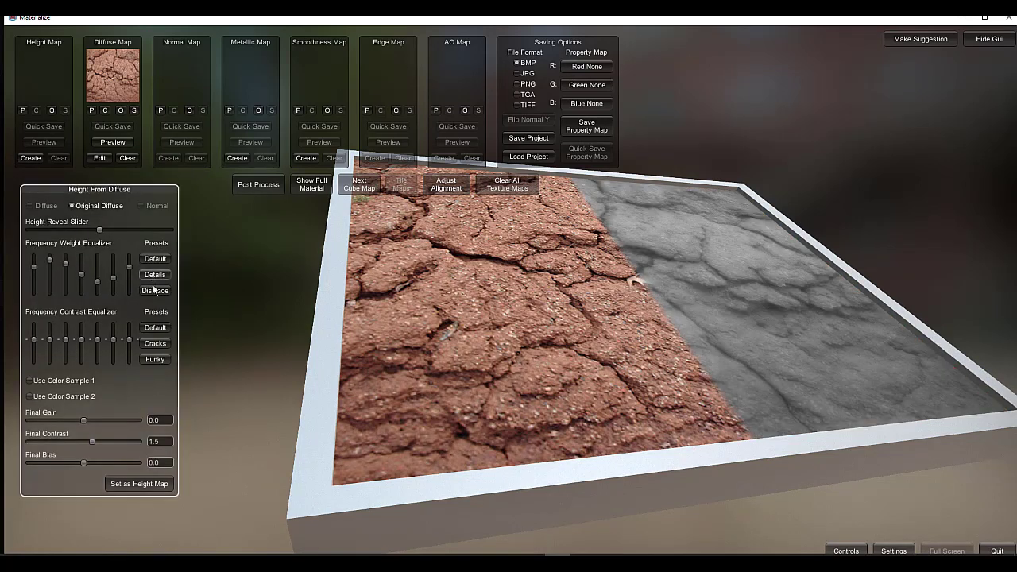
left_click(150, 293)
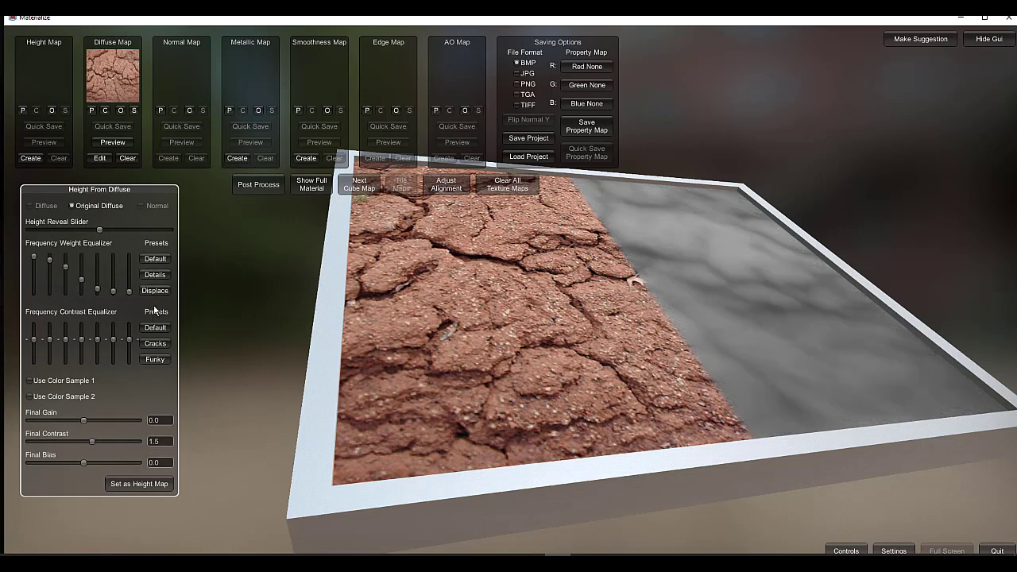
left_click(154, 275)
left_click(156, 260)
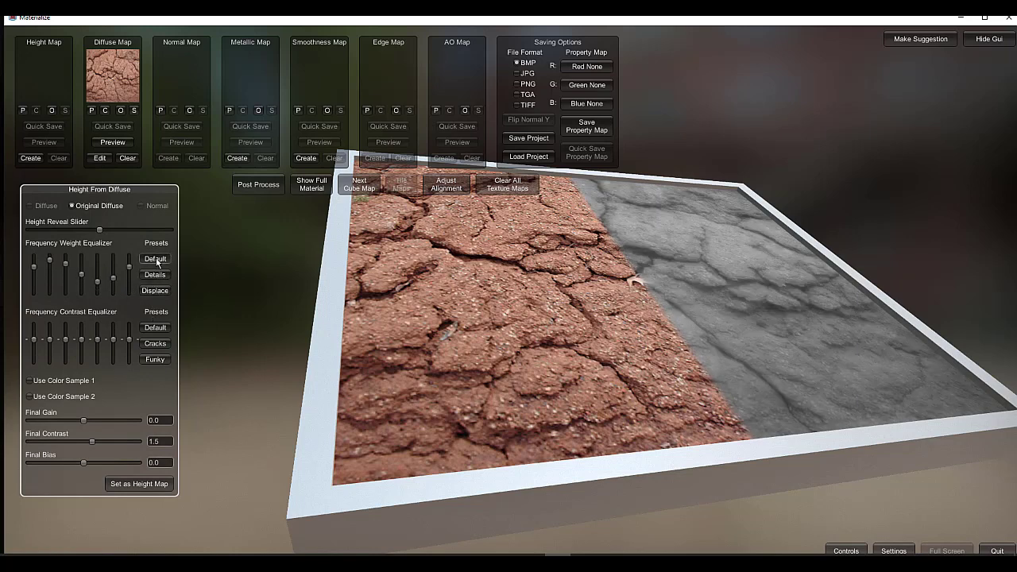
left_click(156, 274)
left_click(129, 483)
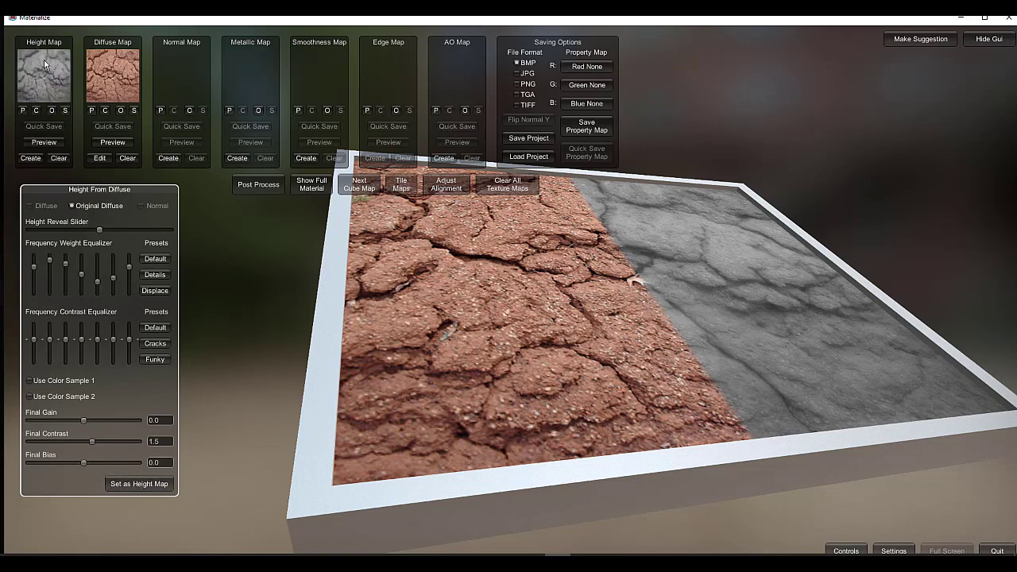
- Create a normal map from the height map with the existing settings and set it as the normal map
left_click(169, 159)
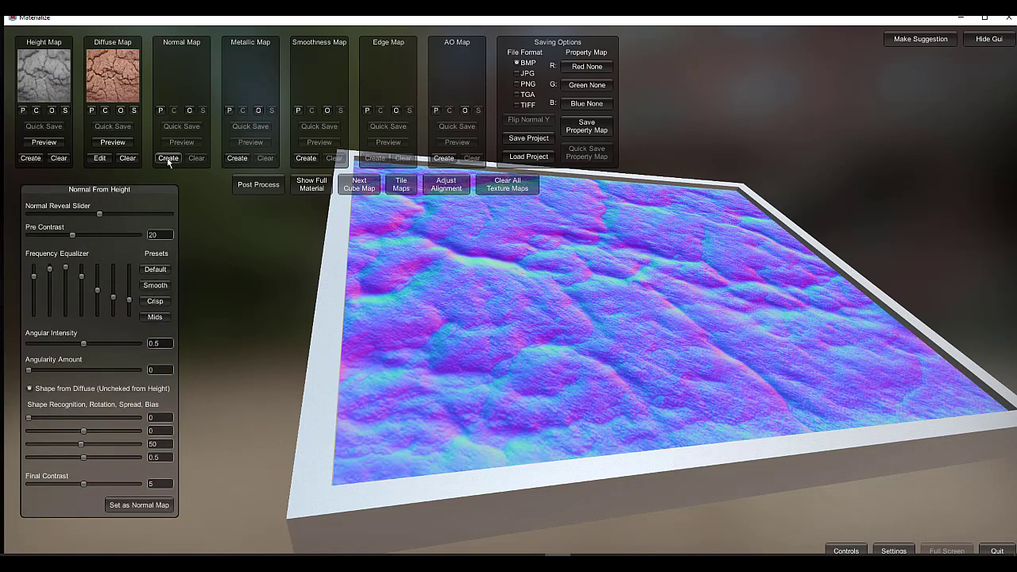
left_click(133, 506)
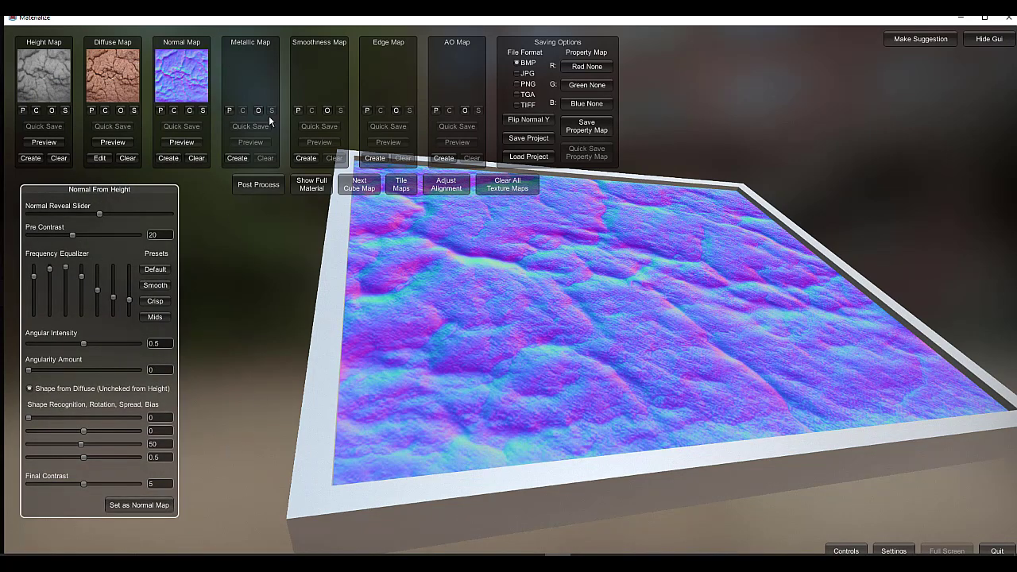
- Create a metallic map from the original diffuse with Final Bias -0.076 and set it as the metallic map
left_click(237, 158)
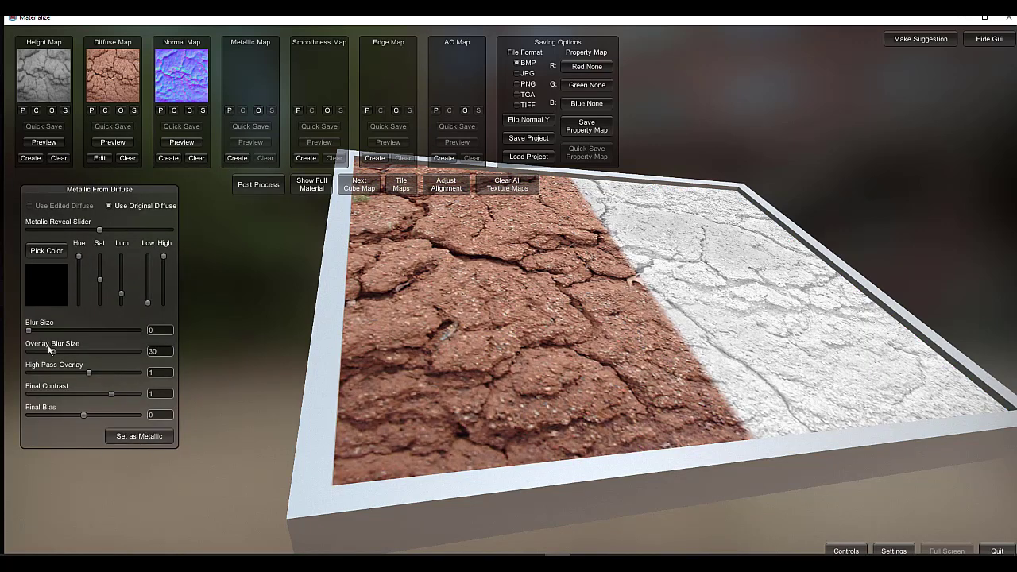
mouse_move(103, 229)
left_mouse_down()
mouse_move(50, 230)
mouse_move(134, 219)
mouse_move(114, 222)
left_mouse_up()
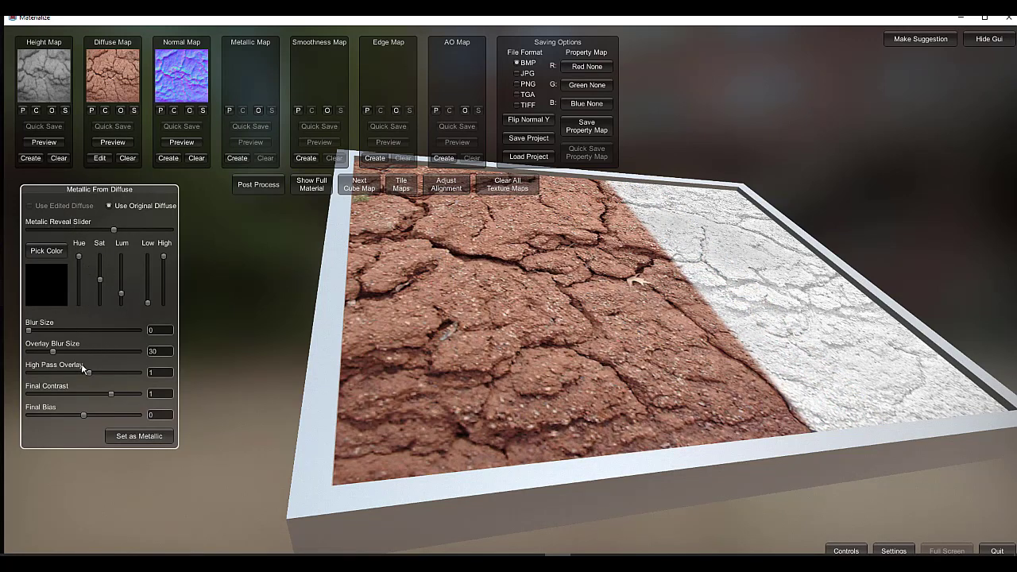
mouse_move(85, 414)
left_mouse_down()
mouse_move(44, 413)
mouse_move(93, 416)
mouse_move(76, 415)
left_mouse_up()
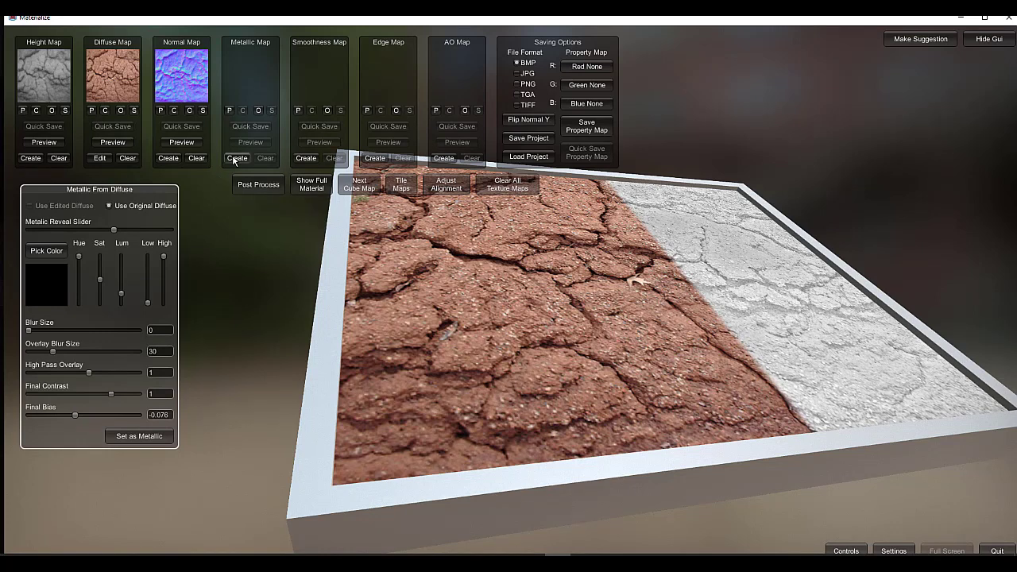
left_click(135, 437)
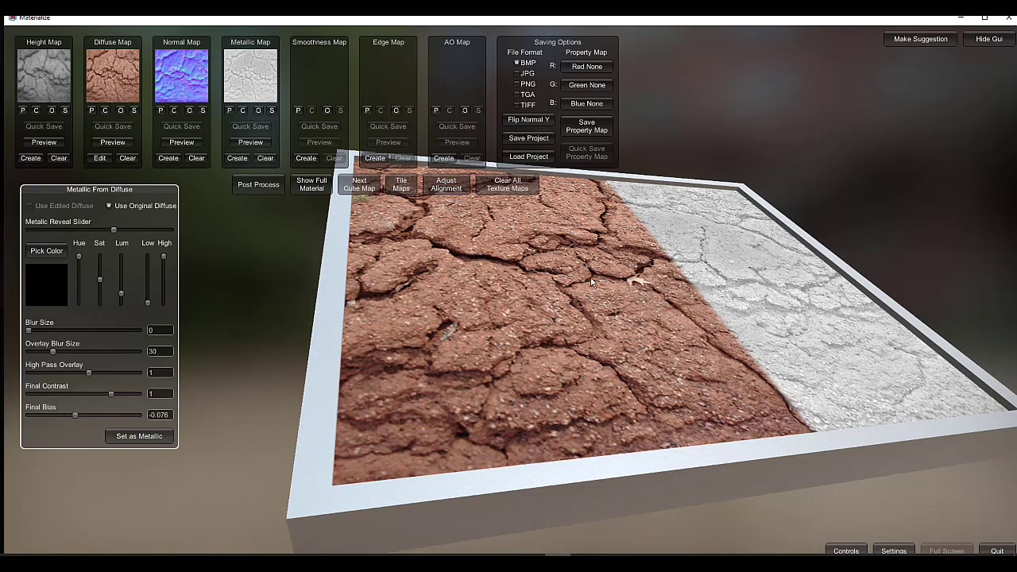
- Create the smoothness map from the original diffuse and the edge map from the normal map, setting both with their existing settings
middle_click_drag(553, 287, 550, 316)
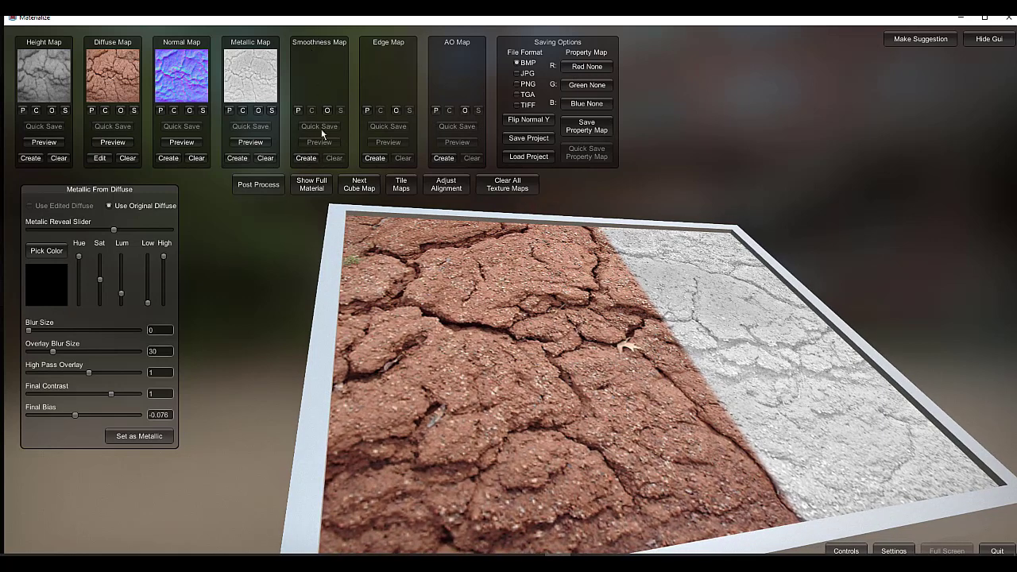
left_click(312, 160)
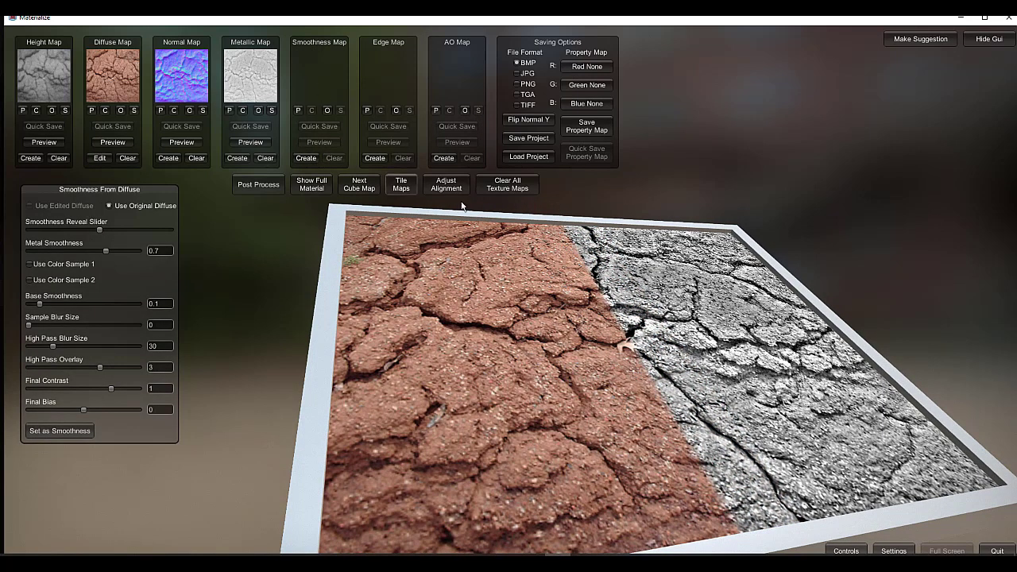
left_click(89, 431)
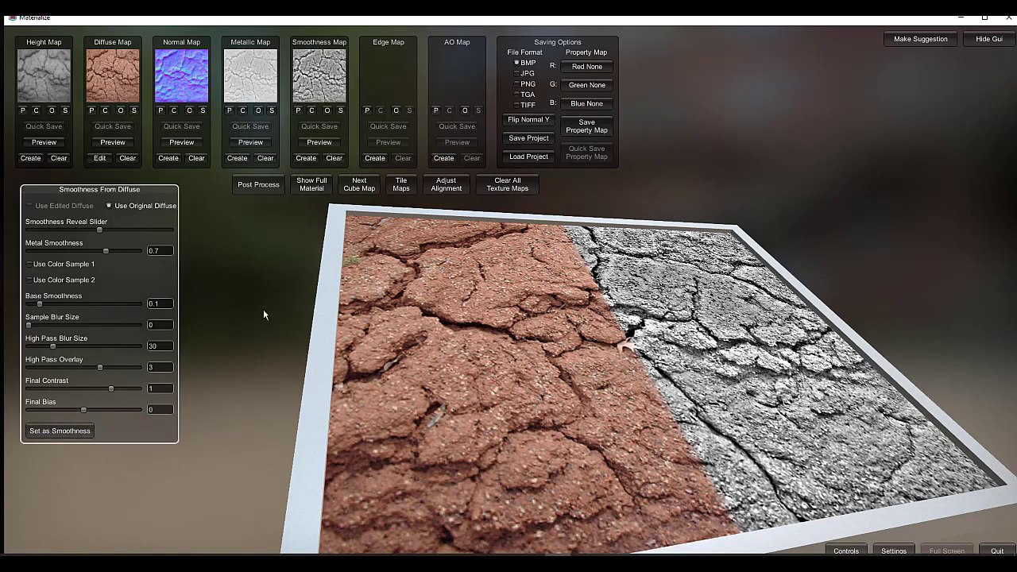
left_click(375, 158)
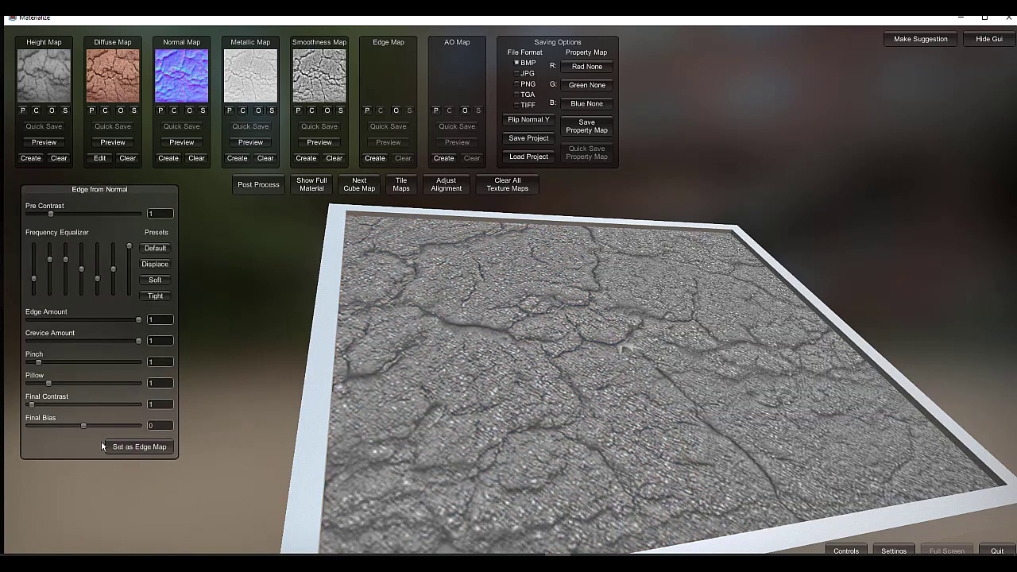
left_click(123, 448)
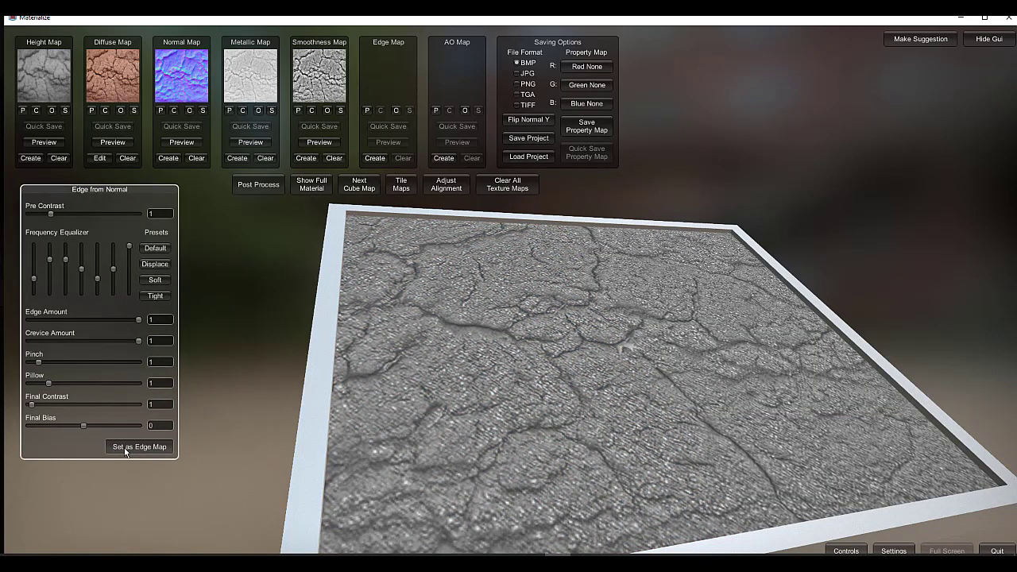
- Create an AO map from the normal and depth with the existing settings and set it as the AO map
left_click(444, 158)
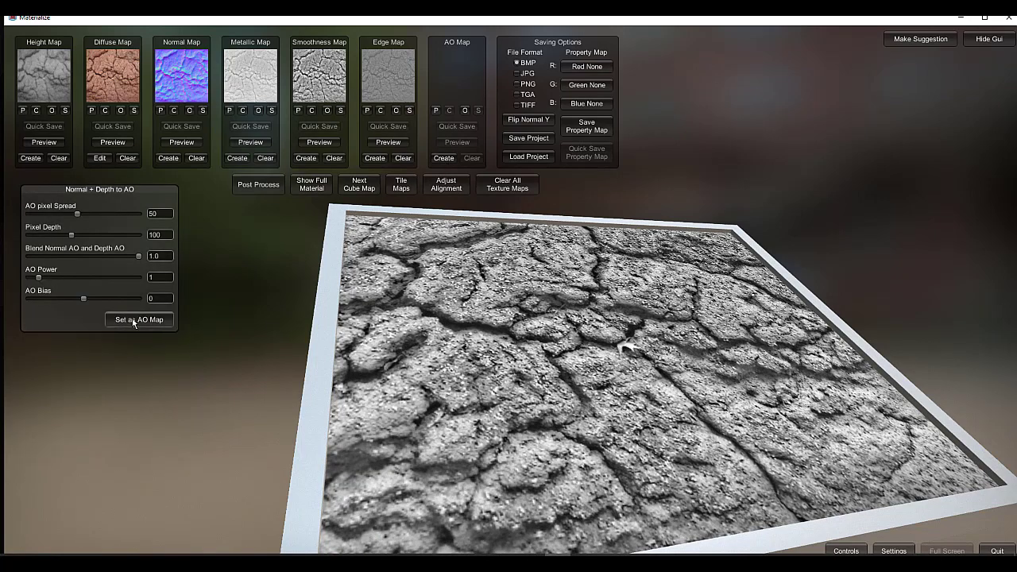
left_click(134, 320)
scroll(600, 236, "down", 2)
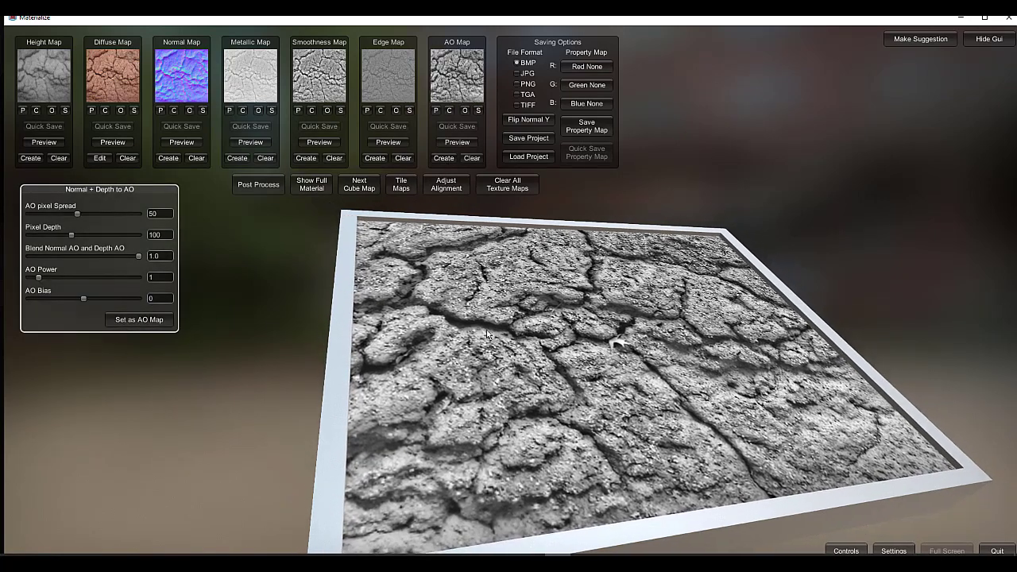
middle_click_drag(498, 360, 458, 365)
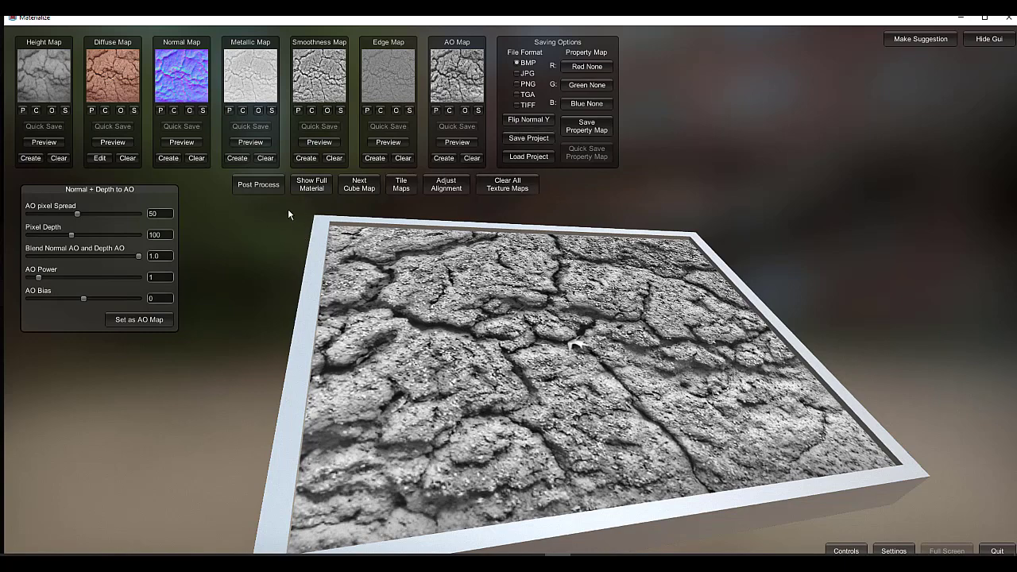
- Show the full material and preview it on the cylinder and the cube, ending on the plane
left_click(307, 186)
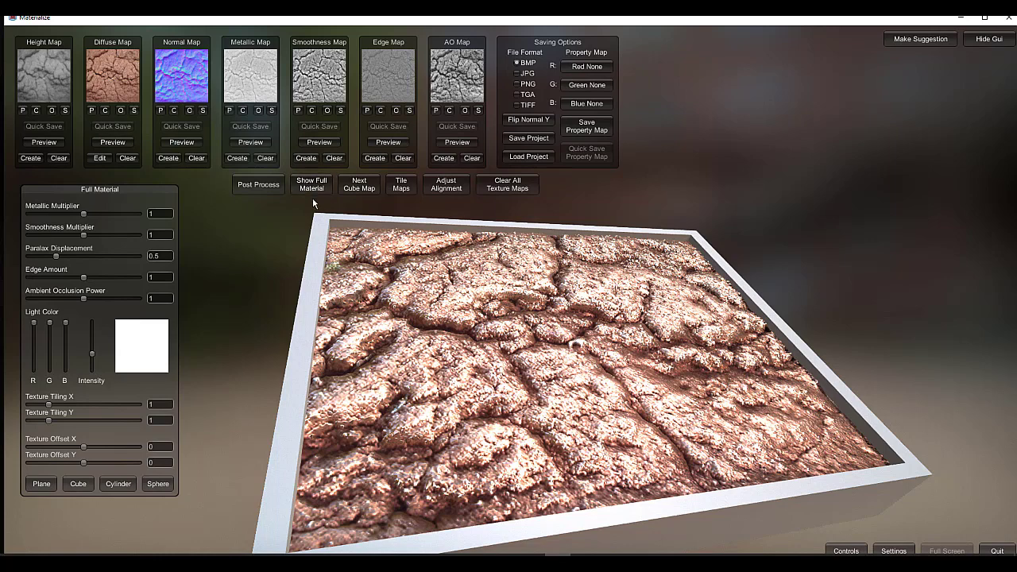
left_click(114, 485)
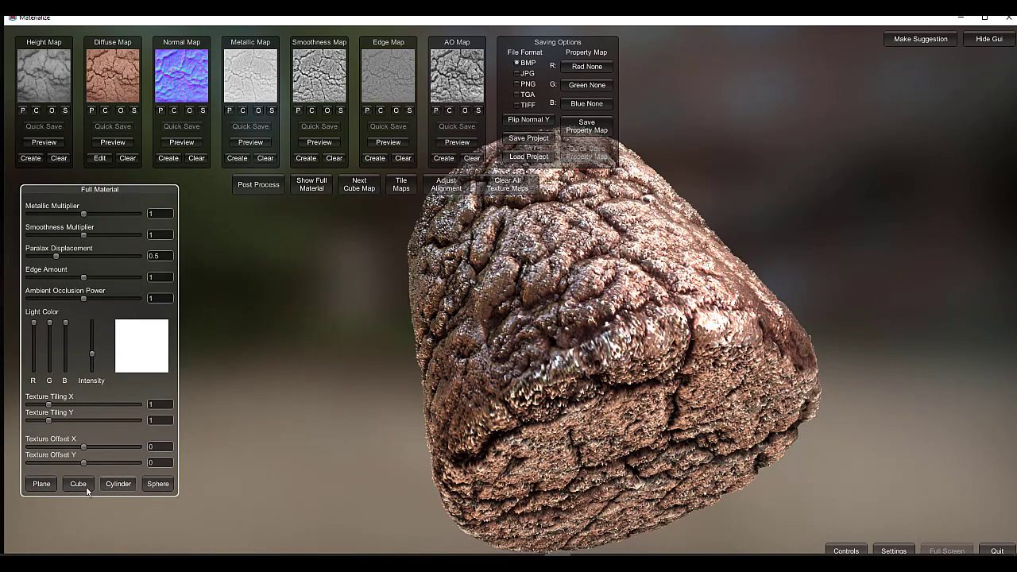
left_click(77, 485)
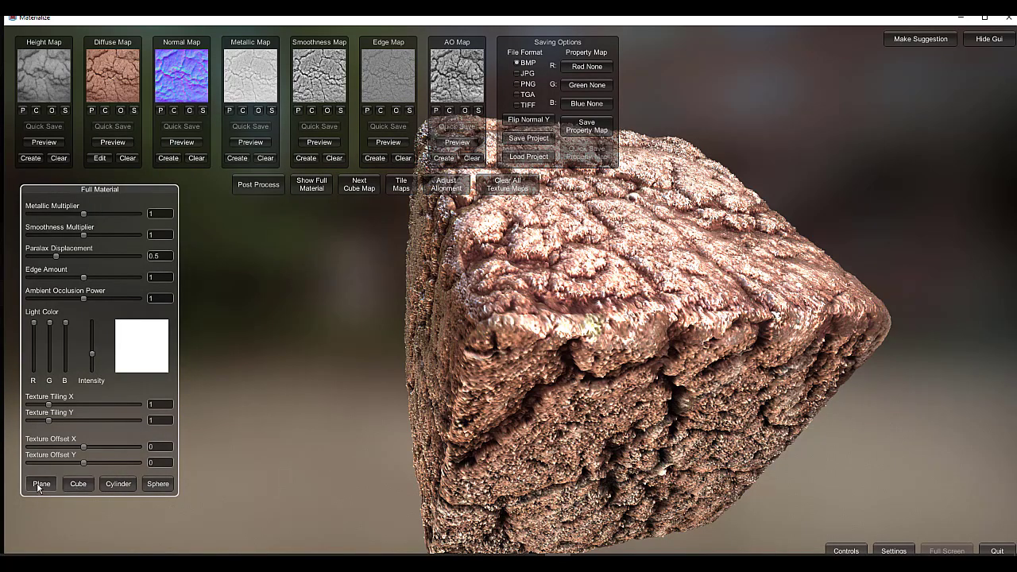
left_click(40, 484)
middle_click_drag(592, 383, 621, 370)
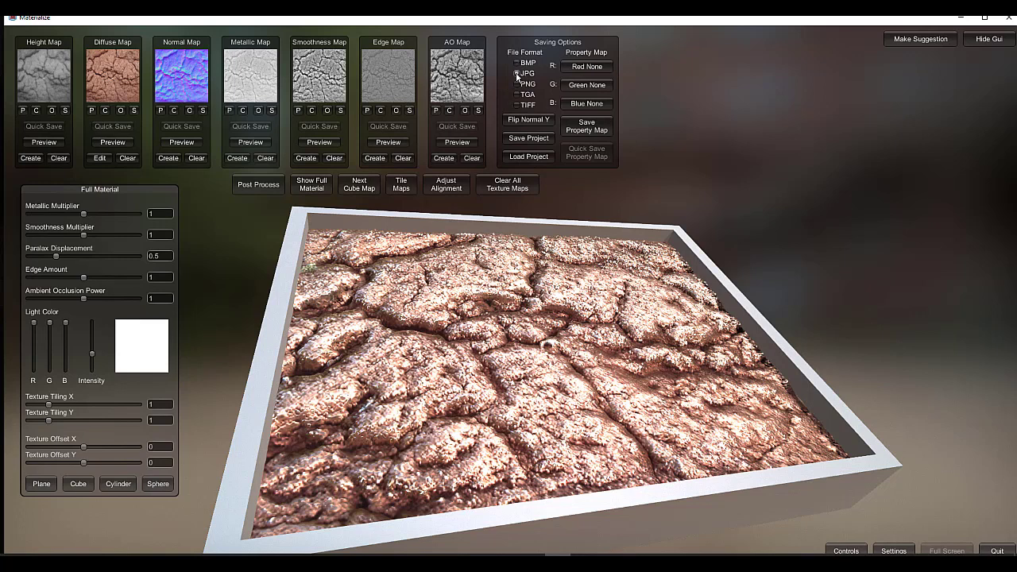
- Choose PNG as the file format and save the project to the Desktop as mpoiuyut
left_click(517, 74)
left_click(517, 83)
left_click(532, 141)
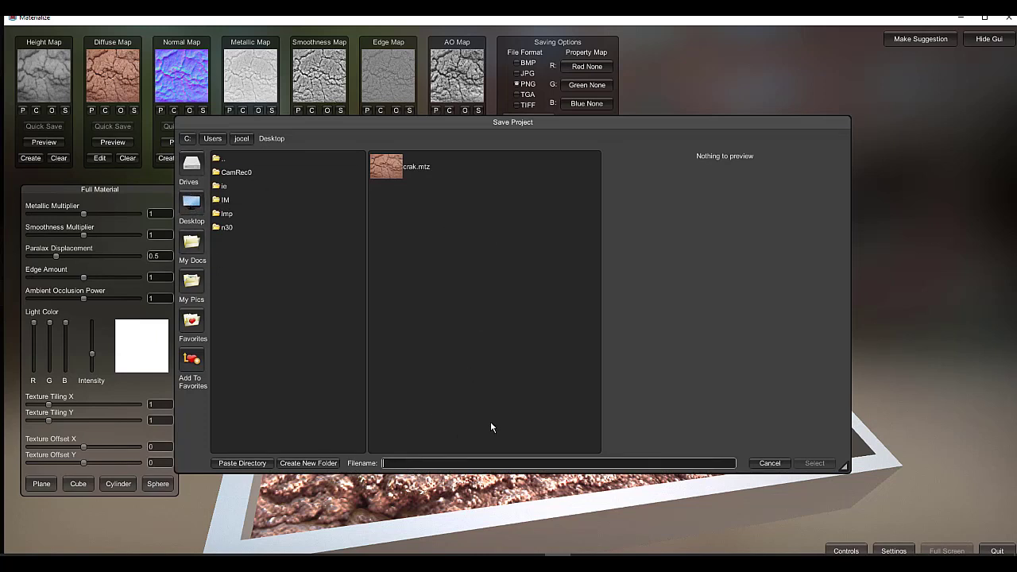
type("Impoiuyut")
left_click(814, 462)
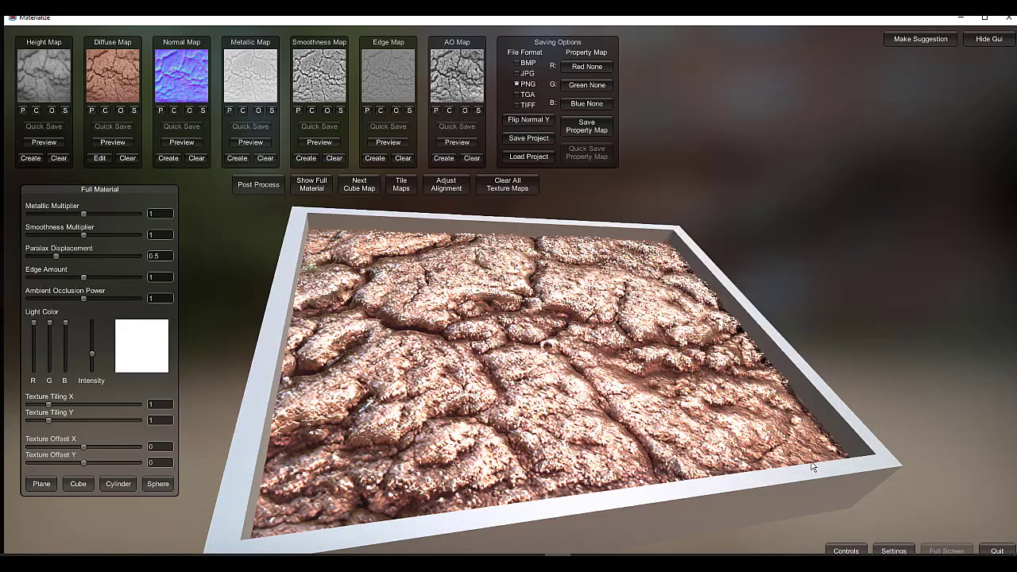
- Close Materialize, switch back to Blender, and examine the cracked-ground plane's relief up close and from several angles
left_click(1009, 19)
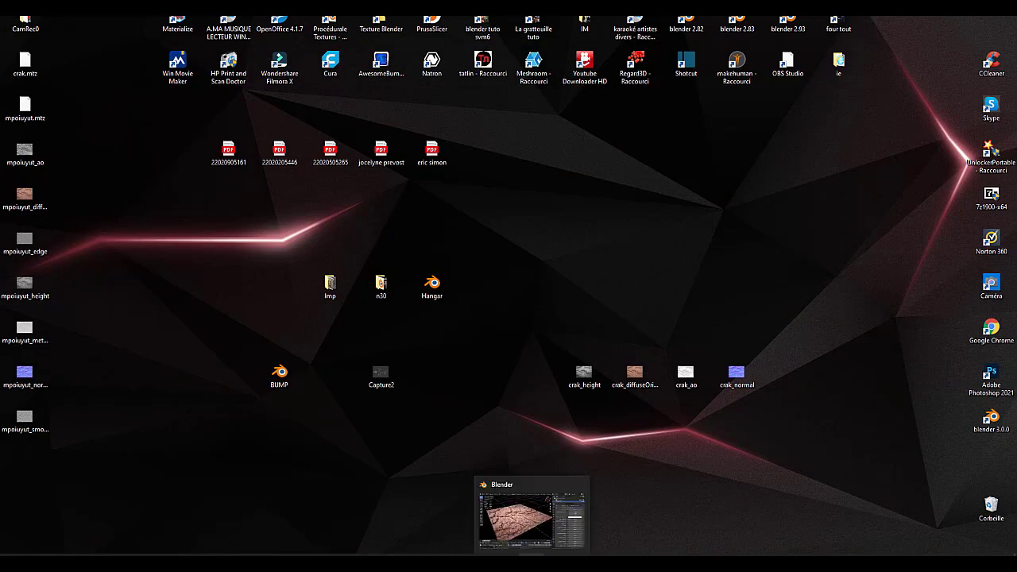
left_click(532, 554)
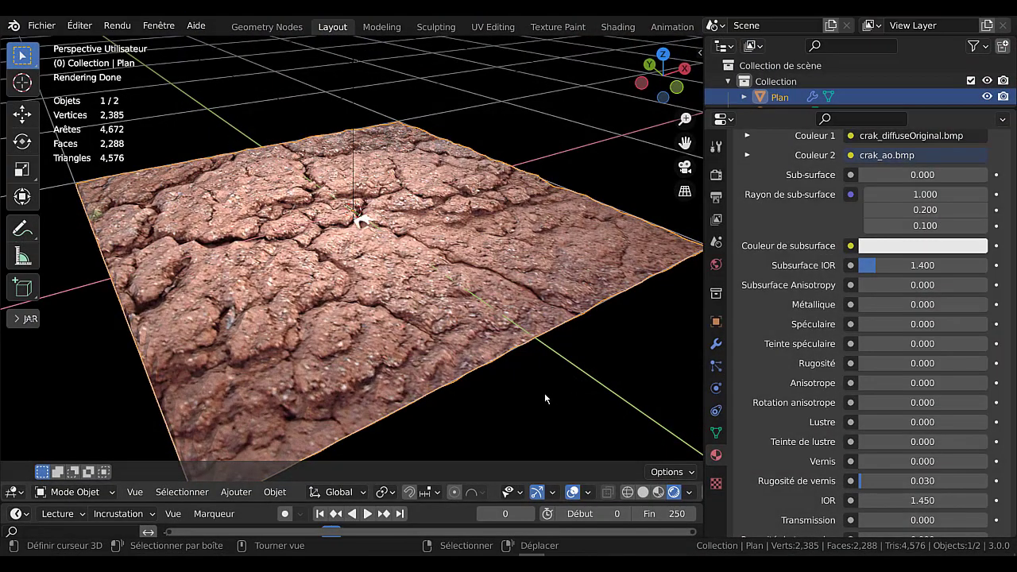
mouse_move(544, 393)
middle_mouse_down()
mouse_move(575, 358)
mouse_move(519, 377)
mouse_move(549, 384)
middle_mouse_up()
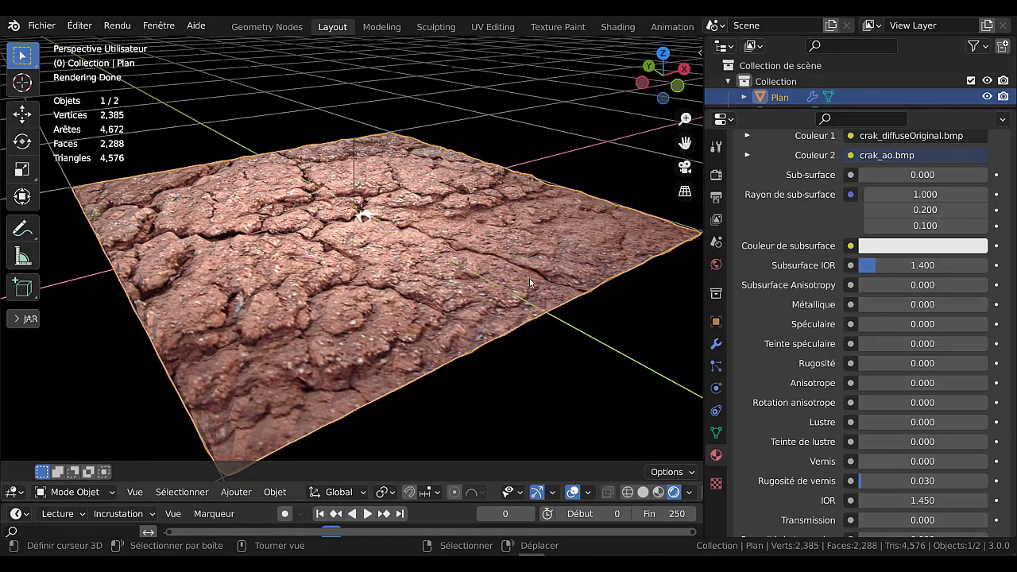
middle_click_drag(529, 278, 527, 341)
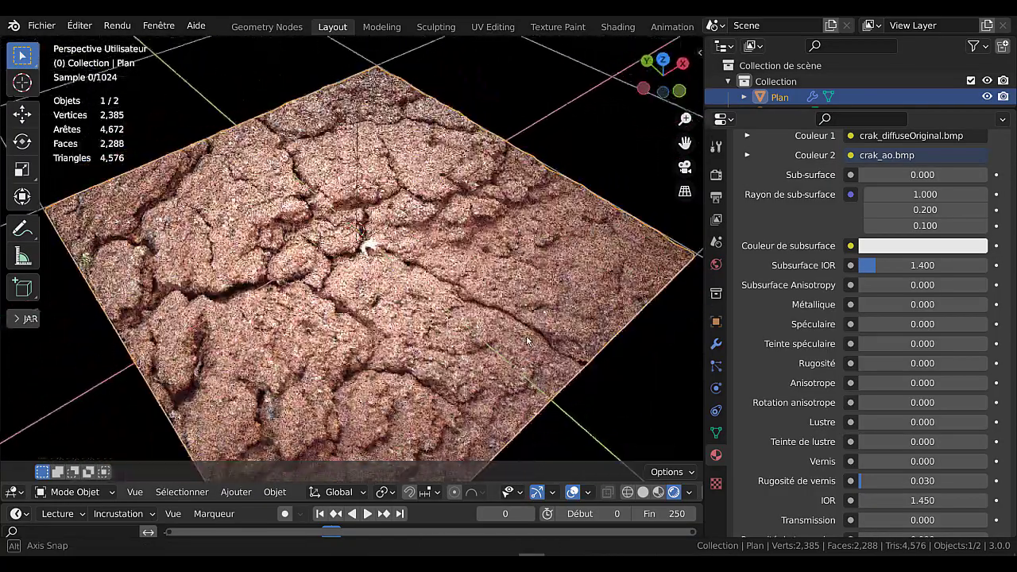
scroll(525, 343, "up", 5)
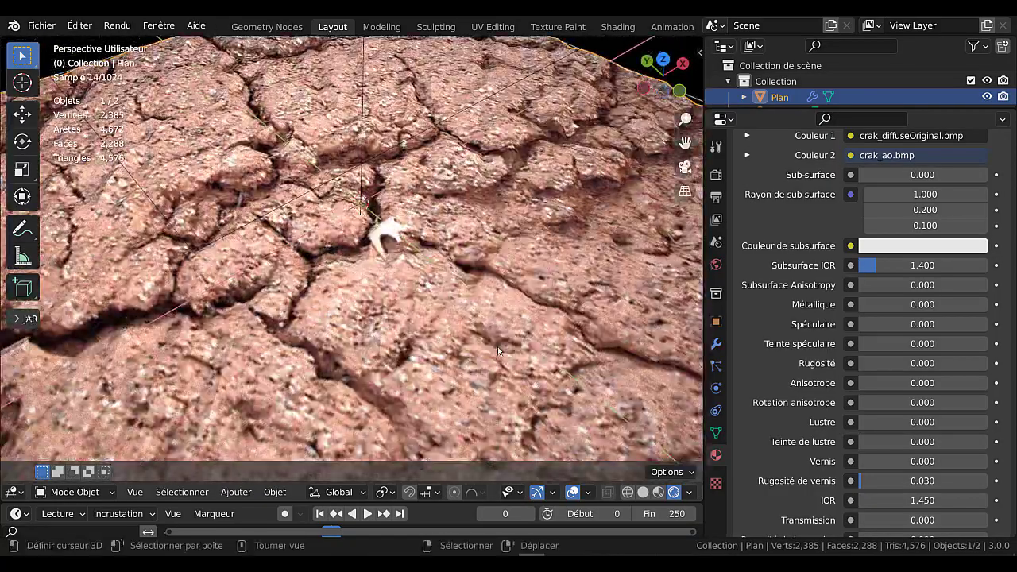
scroll(509, 353, "down", 4)
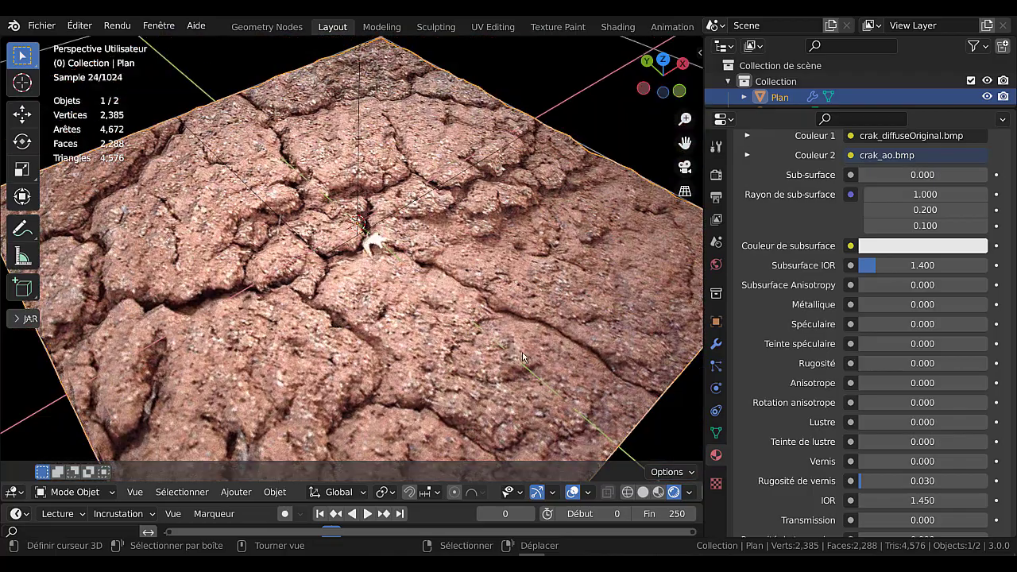
middle_click_drag(586, 362, 559, 307)
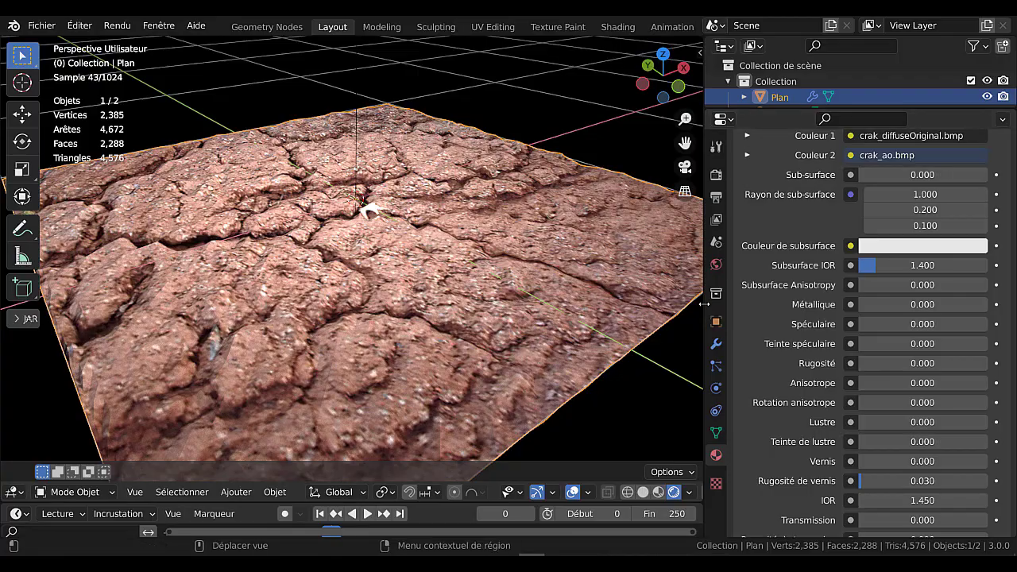
- Widen the 3D viewport and view the whole cracked-ground plane from another angle
left_click_drag(704, 309, 785, 300)
scroll(641, 326, "down", 4)
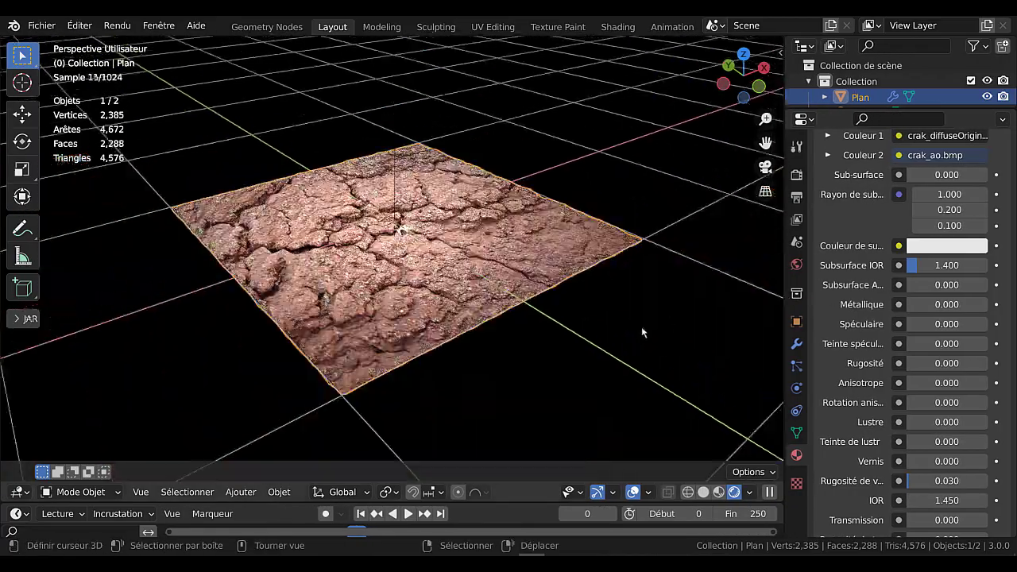
middle_click_drag(555, 339, 402, 310)
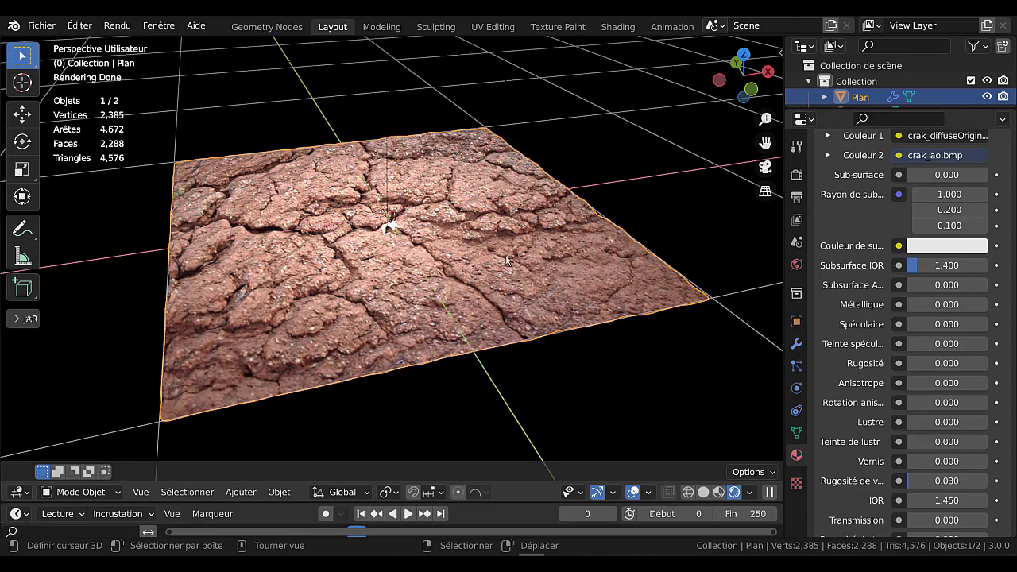
middle_click_drag(517, 272, 519, 270)
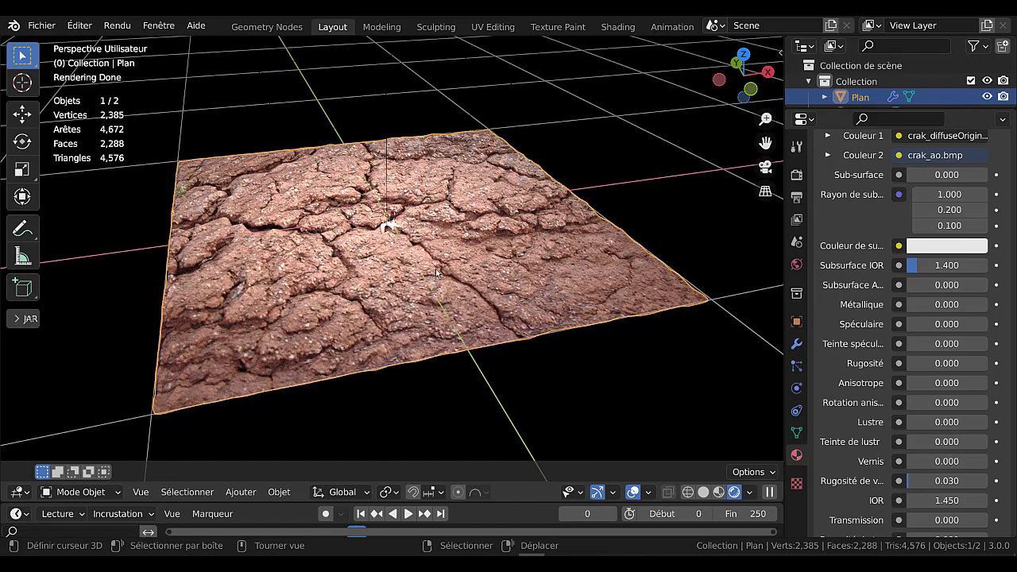
middle_click_drag(437, 271, 444, 291)
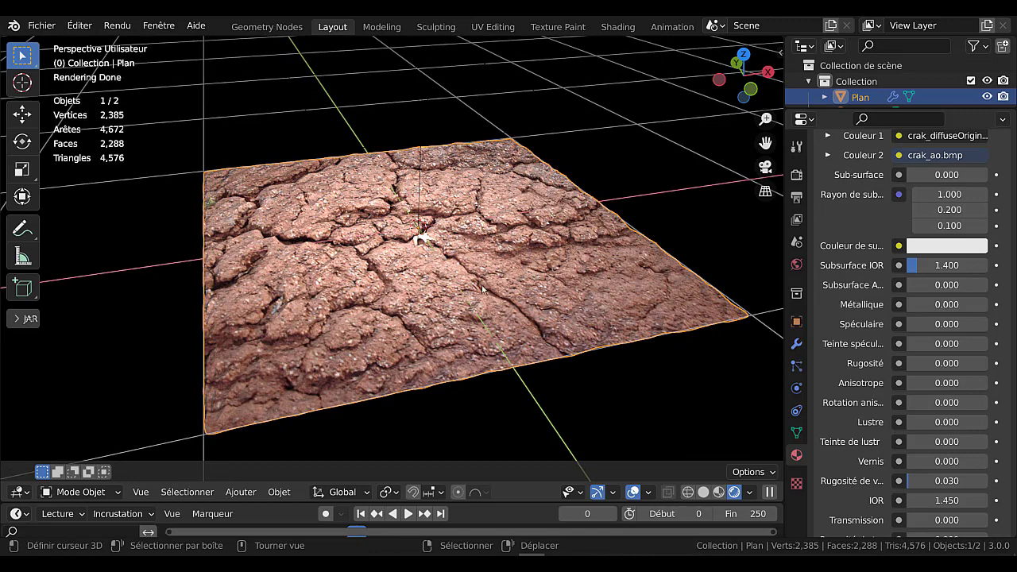
- Add a Landscape mesh to the scene
left_click(280, 493)
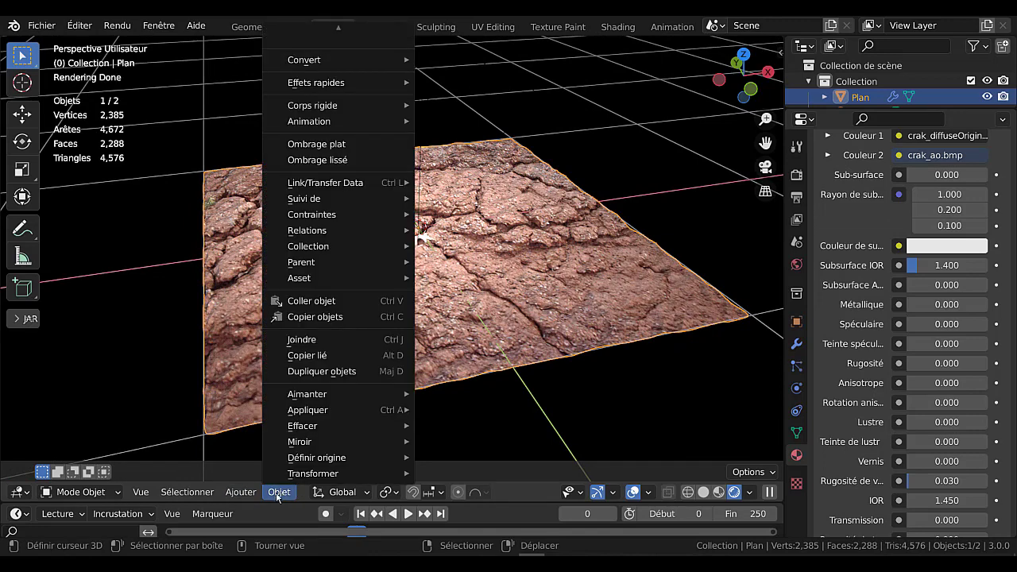
mouse_move(238, 492)
mouse_move(252, 475)
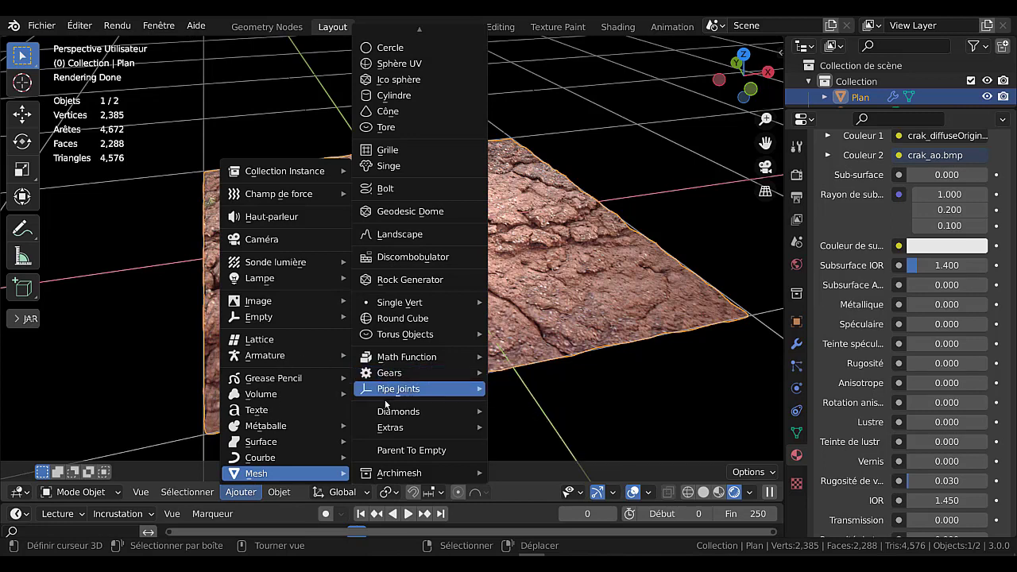
mouse_move(388, 394)
mouse_move(399, 335)
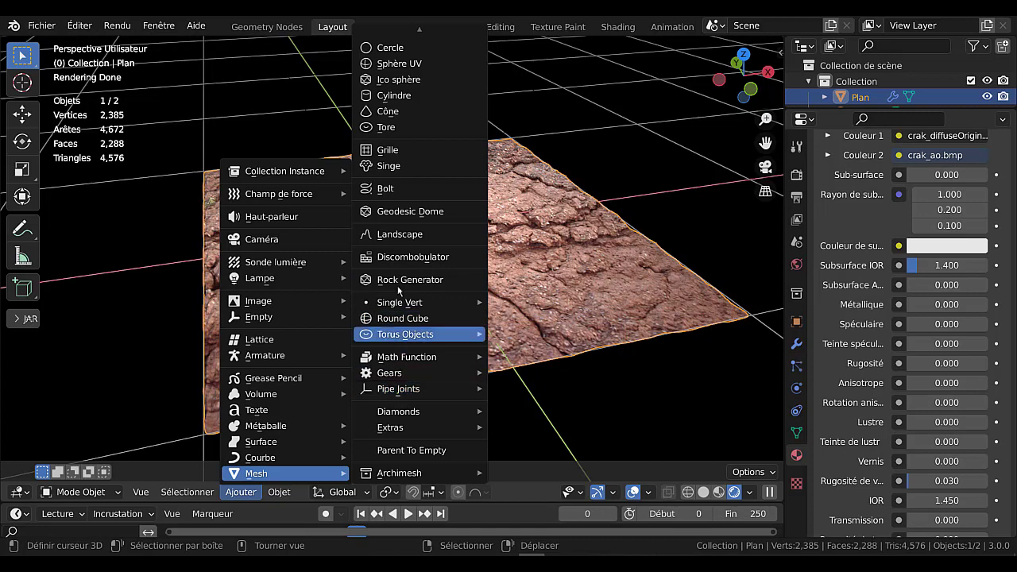
mouse_move(429, 39)
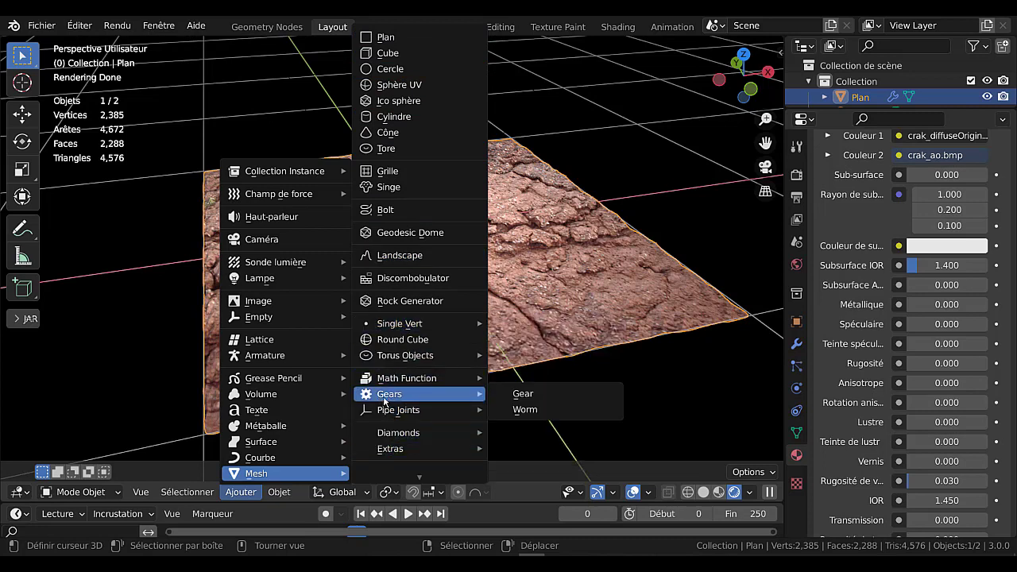
left_click(393, 257)
- Move the landscape mesh above the cracked-ground plane, about 0.52 m along X, 0.21 m along Y and 0.54 m along Z
scroll(409, 260, "down", 2)
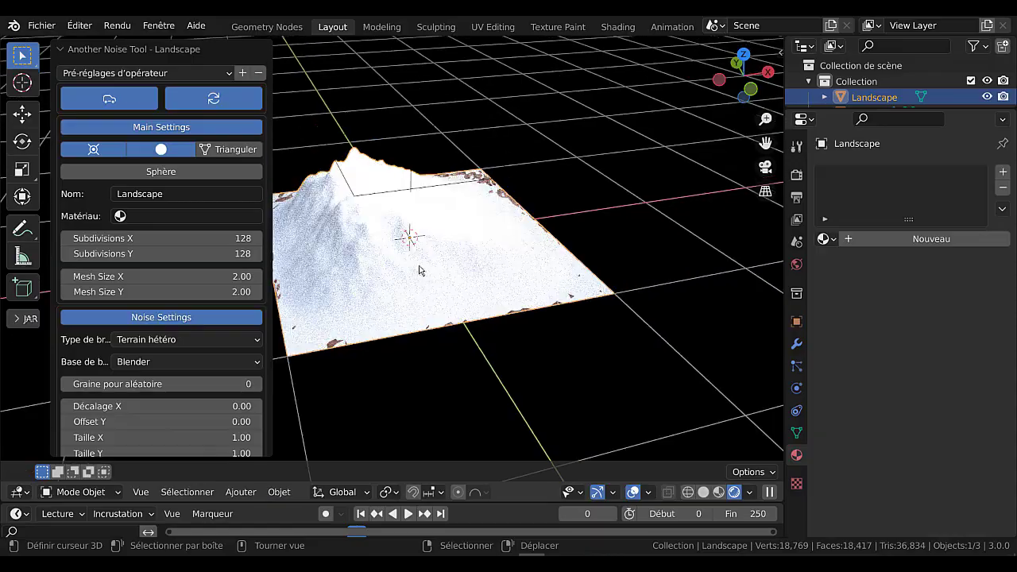
key("g")
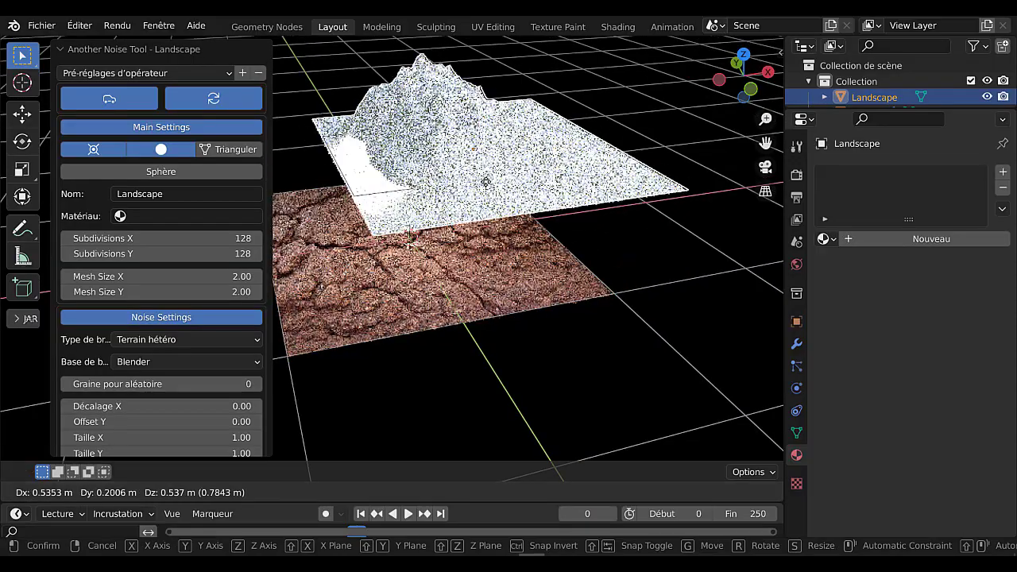
left_click(517, 168)
middle_click_drag(517, 168, 391, 239)
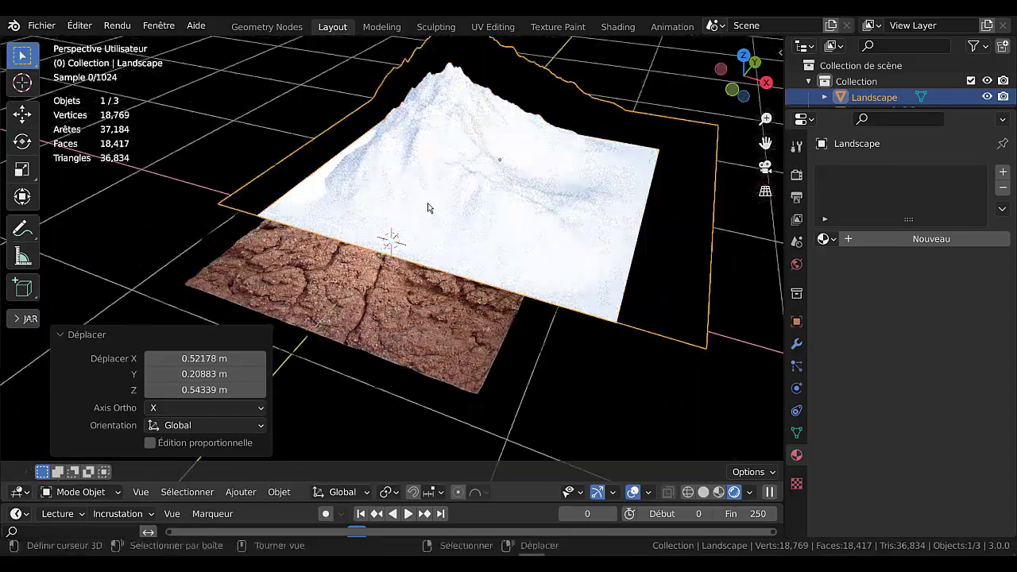
scroll(397, 227, "up", 3)
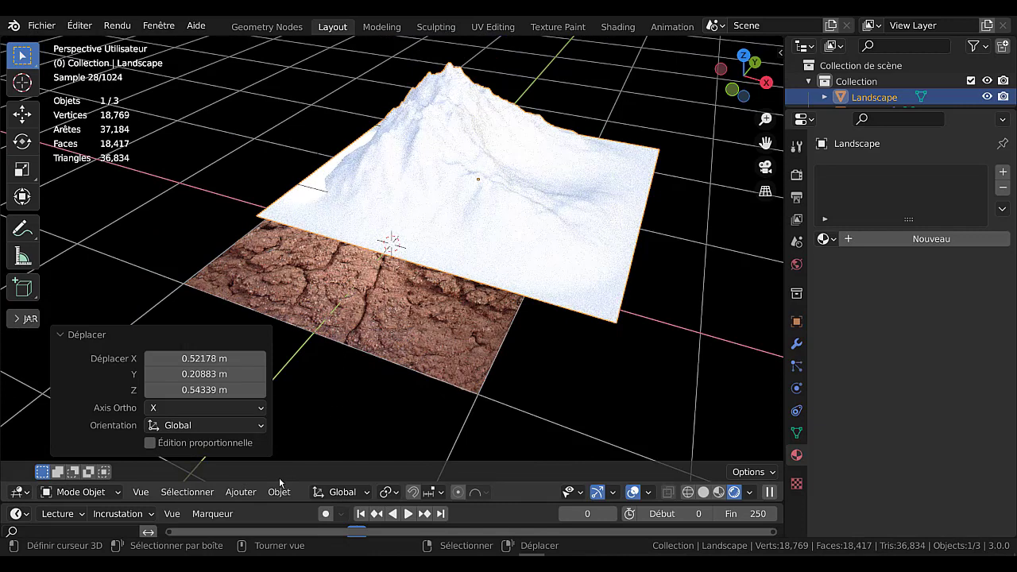
left_click(281, 491)
left_click(241, 493)
middle_click_drag(470, 201, 435, 385)
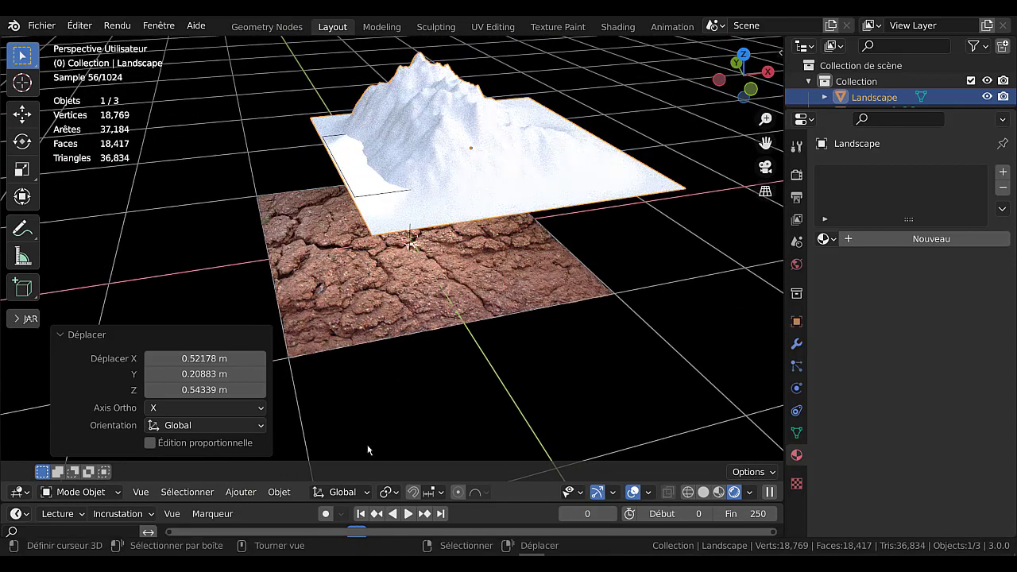
- Delete the landscape mesh from the scene and view the cracked-ground plane from the front
left_click(511, 193)
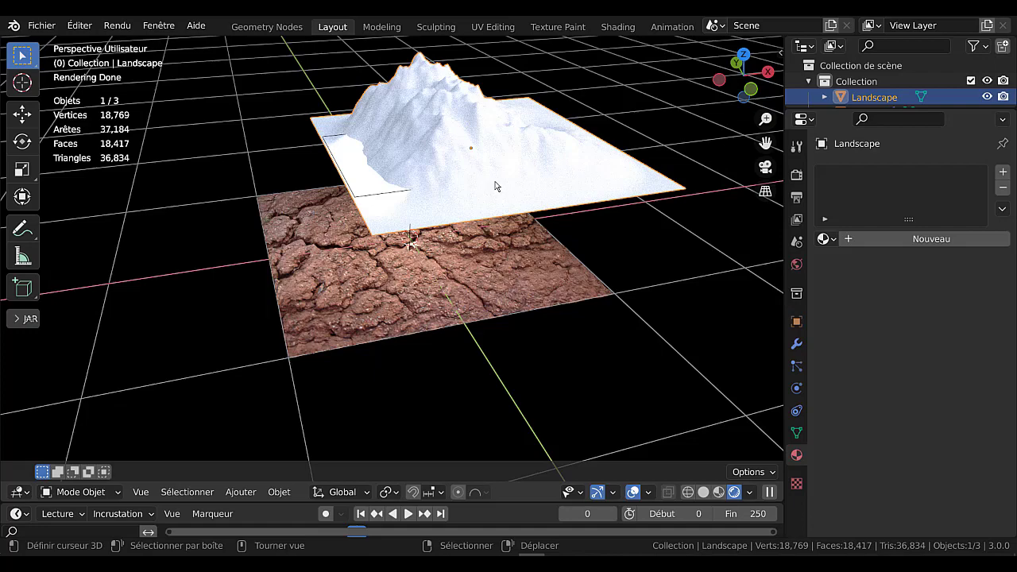
key("x")
left_click(495, 186)
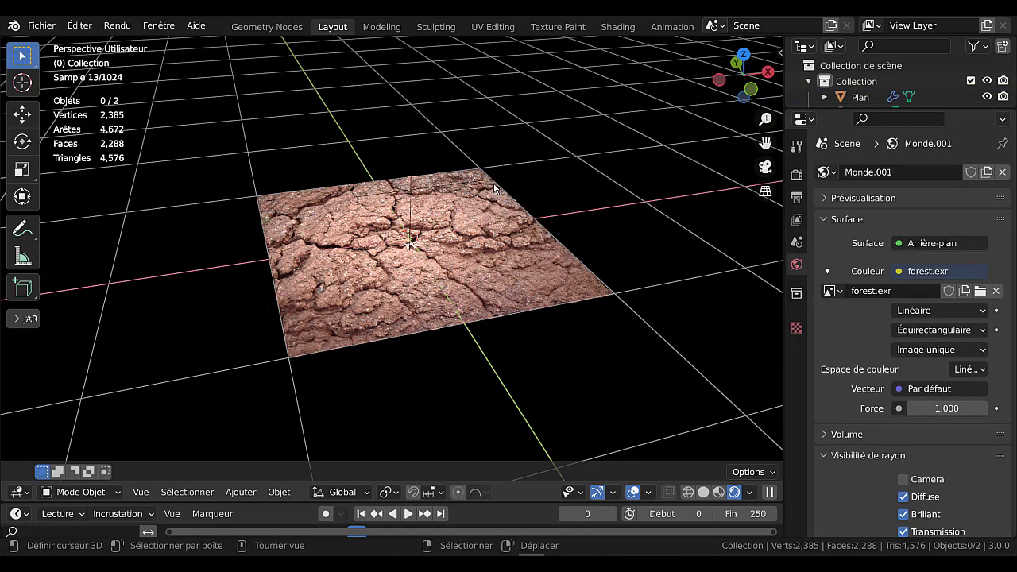
middle_click_drag(495, 186, 442, 206)
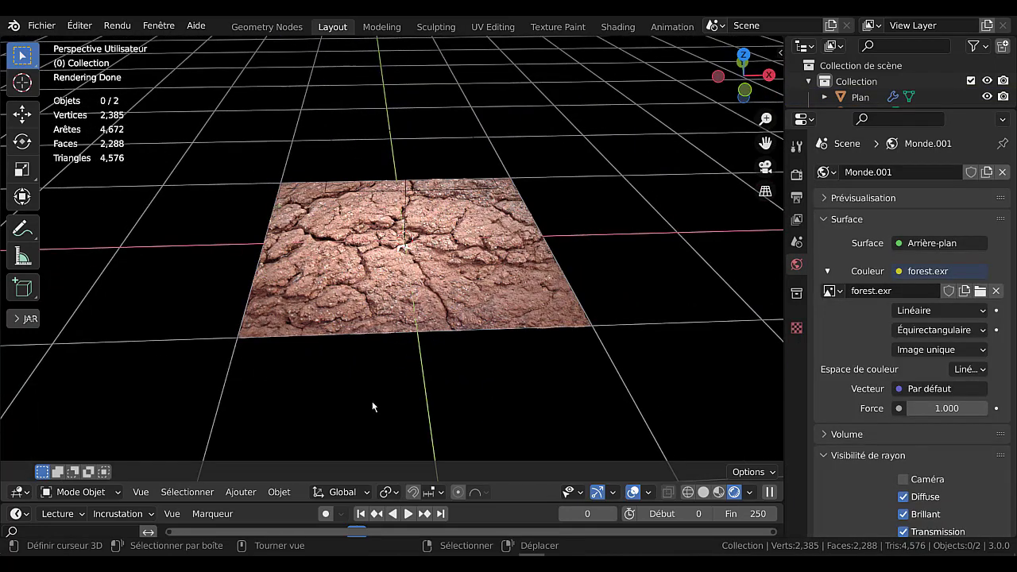
left_click(280, 492)
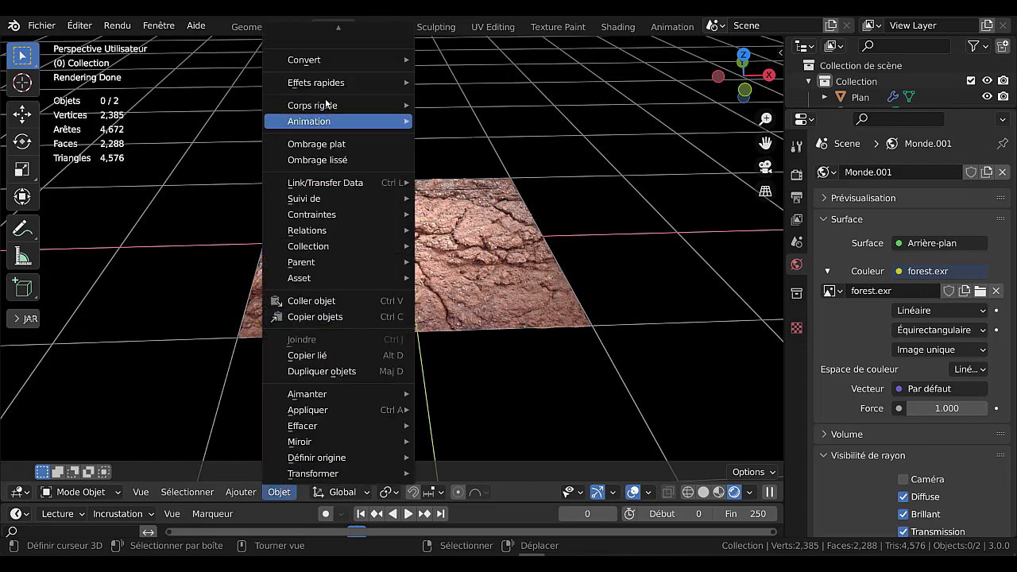
scroll(337, 54, "up", 2)
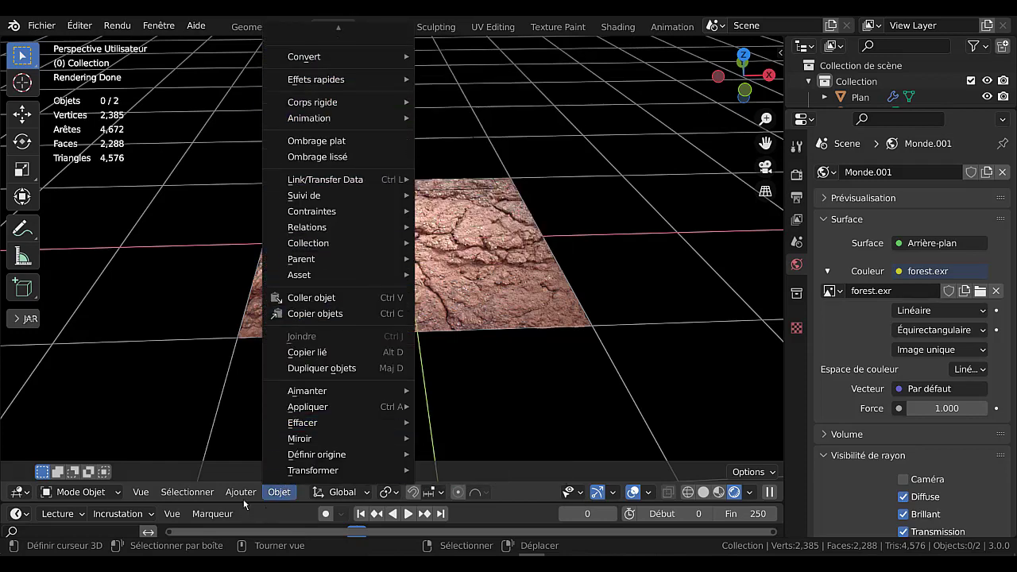
mouse_move(242, 495)
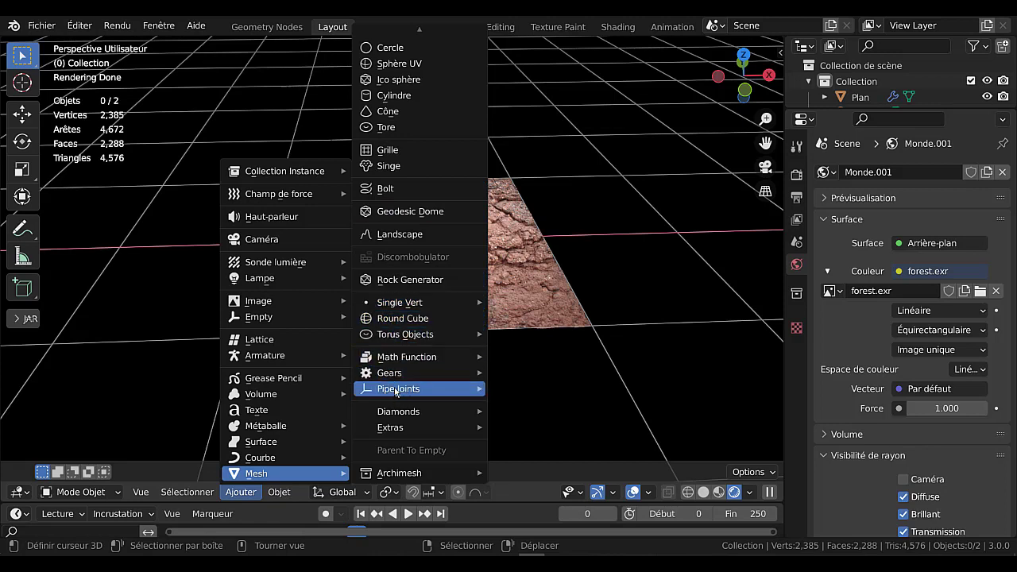
mouse_move(395, 391)
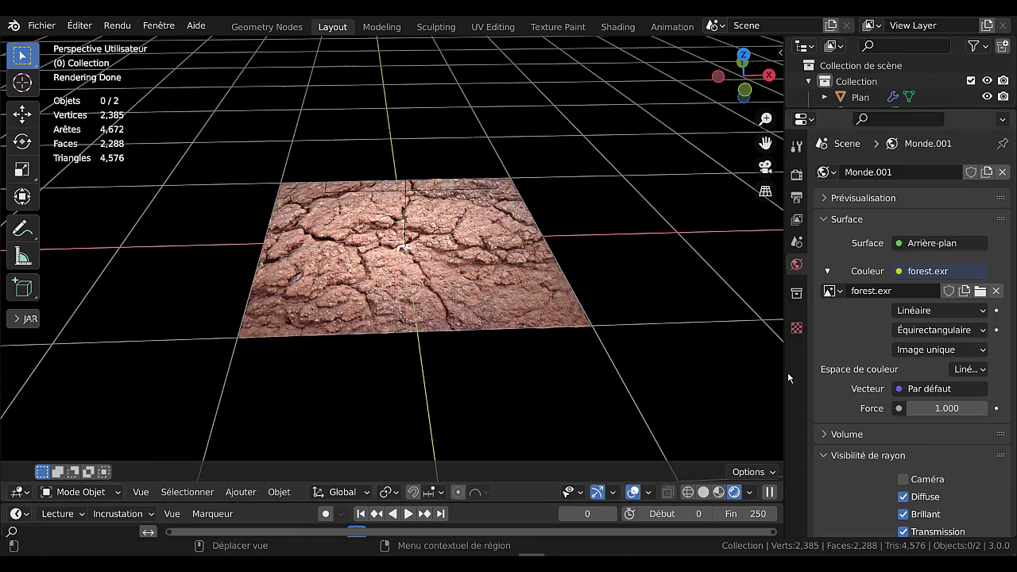
- Widen the outliner and properties area by narrowing the 3D viewport slightly
left_click_drag(787, 372, 755, 374)
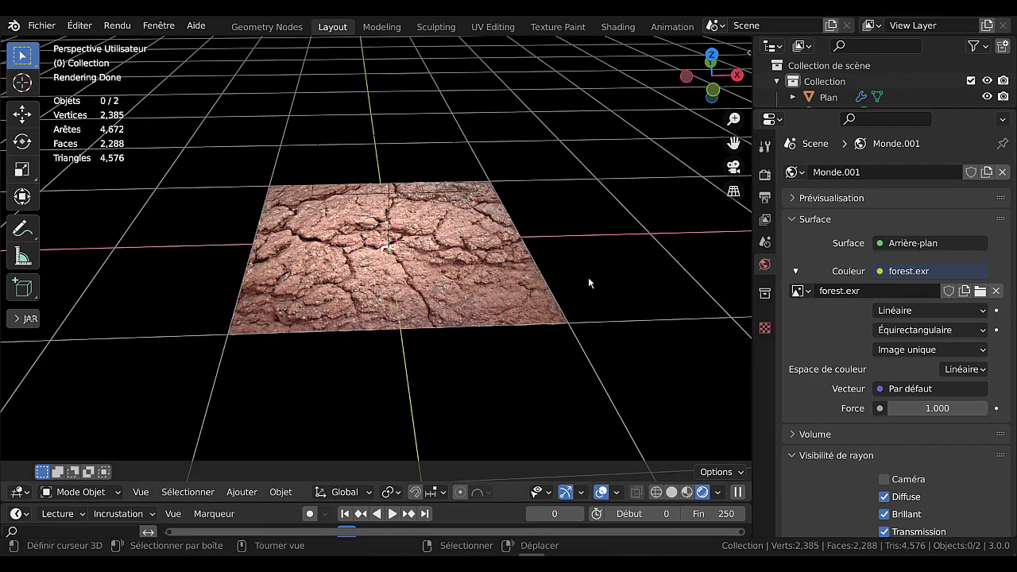